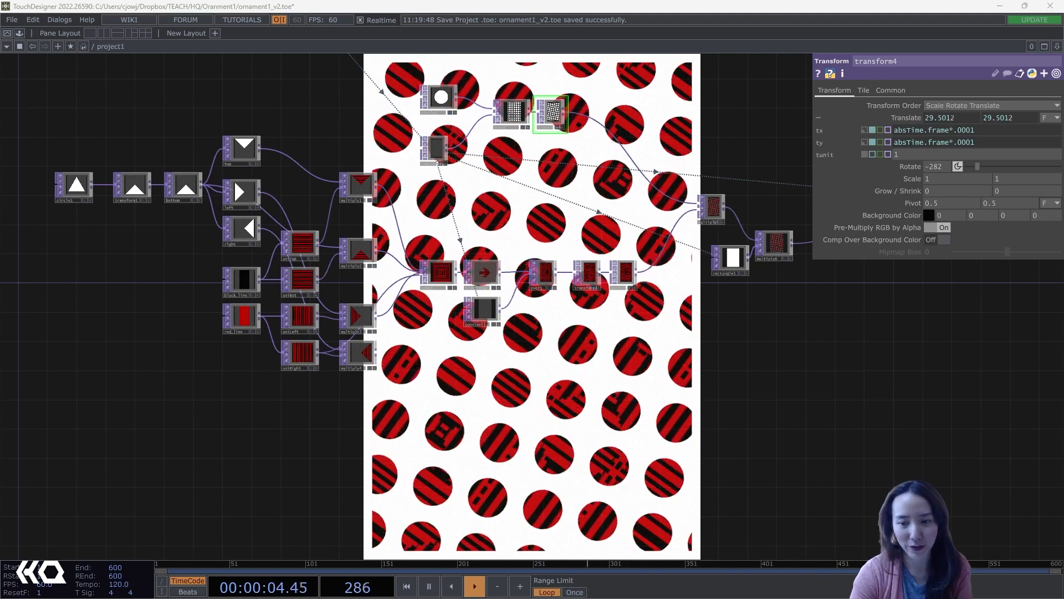
# - Set the scale of transform4 to 0.9 in both directions to tighten the dot pattern
pyautogui.scroll(-5, 473, 456)
pyautogui.moveTo(461, 459); pyautogui.dragTo(258, 494)
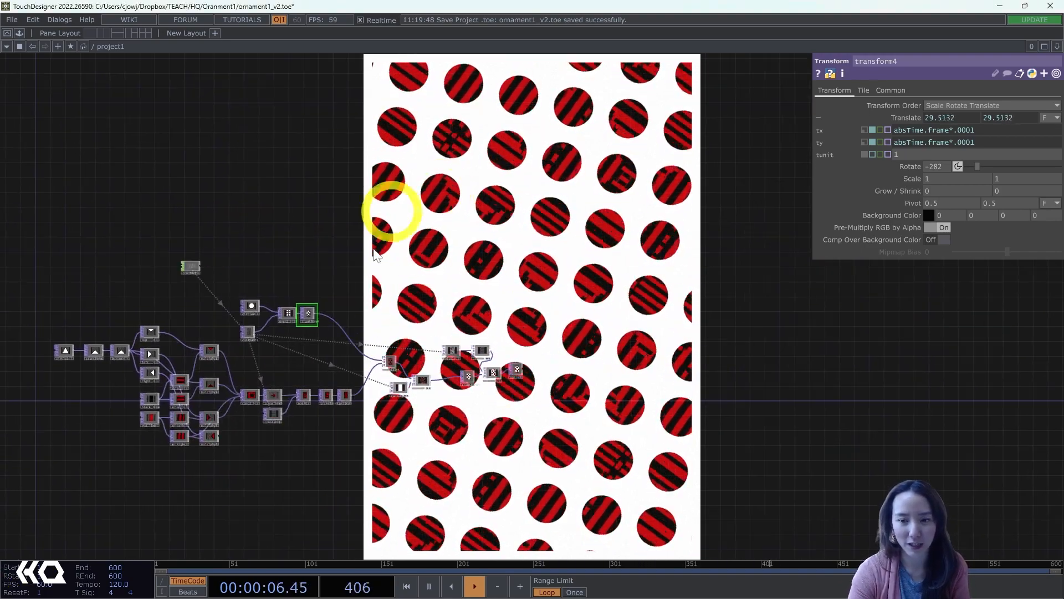
pyautogui.scroll(3, 615, 273)
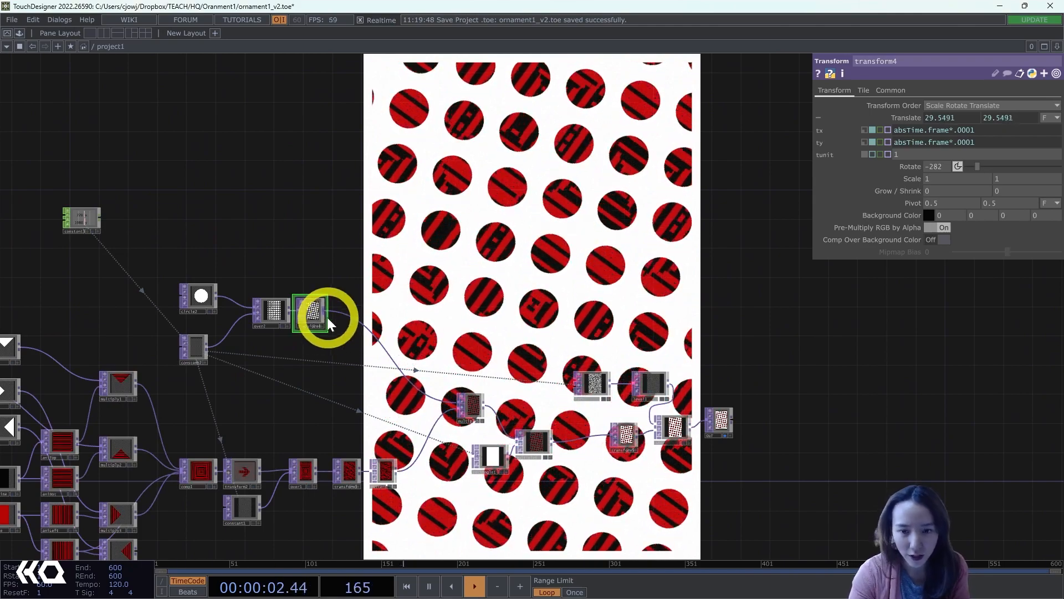
pyautogui.moveTo(914, 179); pyautogui.dragTo(887, 178, button='middle')
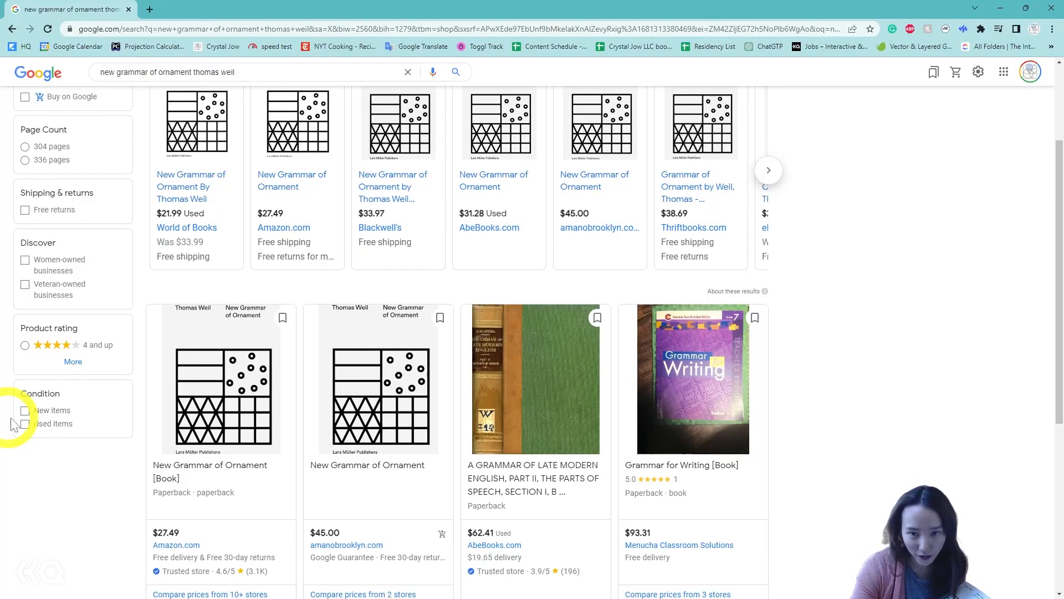
# - Browse the Google Shopping results for the book New Grammar of Ornament and return to the TouchDesigner ornament project
pyautogui.scroll(3, 354, 247)
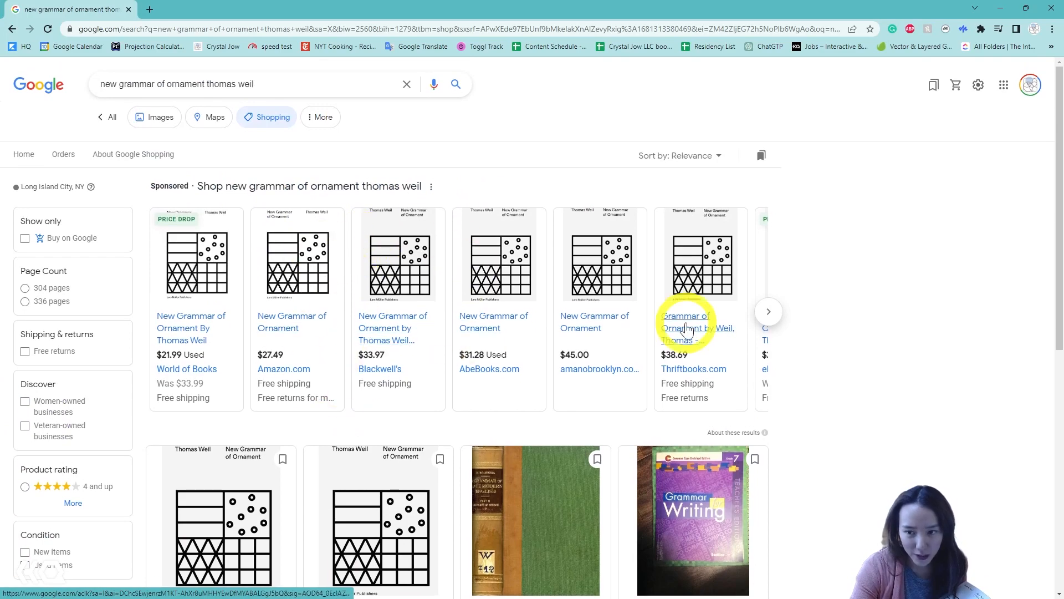
pyautogui.scroll(-8, 687, 324)
pyautogui.scroll(6, 690, 327)
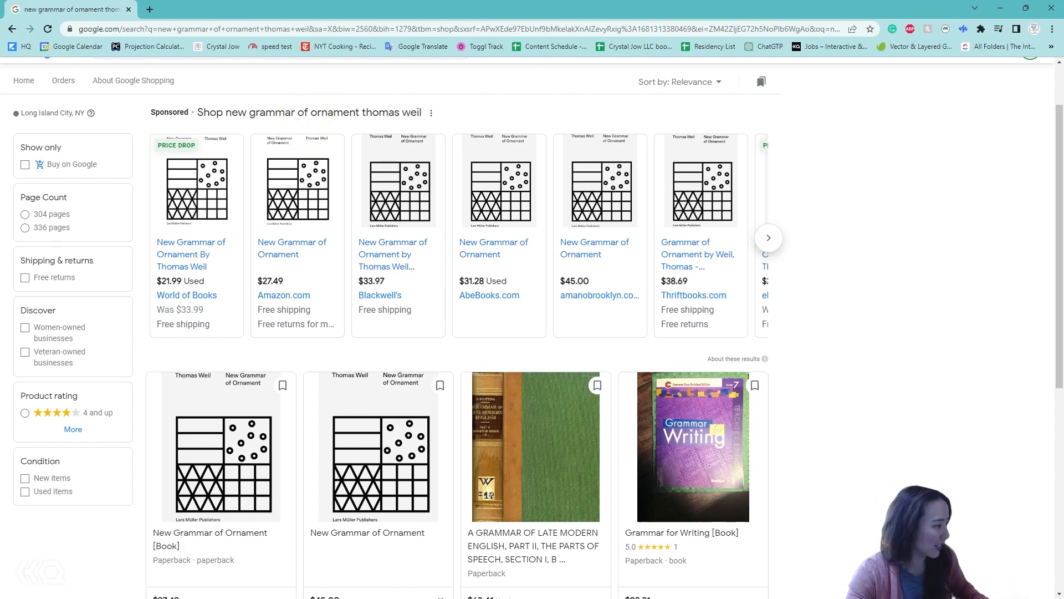
pyautogui.hotkey('alt', 'Tab')
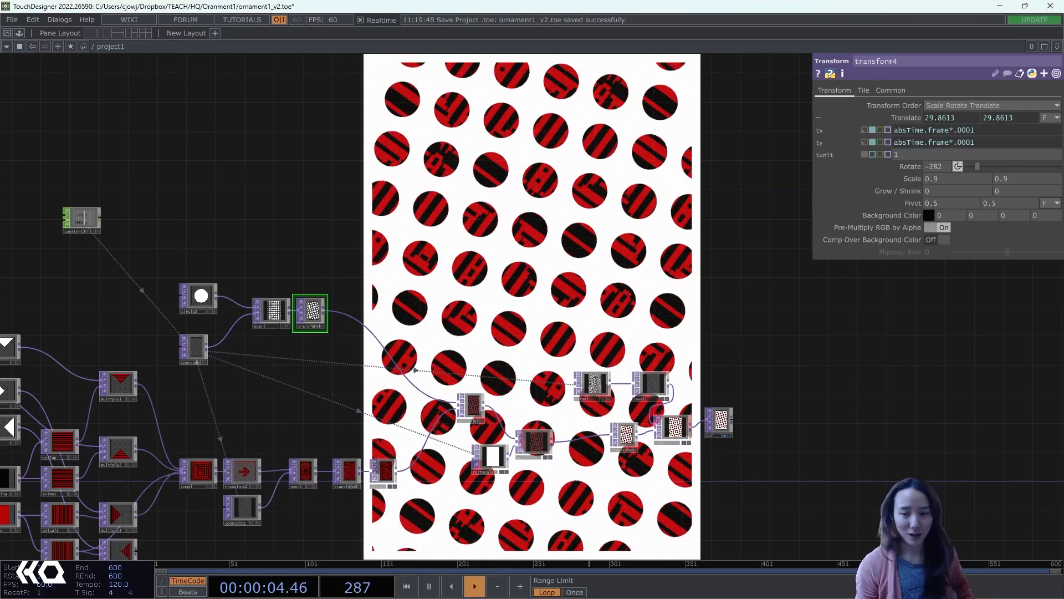
# - Examine the full ornament network, from the source triangle operators to the final output
pyautogui.moveTo(463, 309); pyautogui.dragTo(495, 283, button='middle')
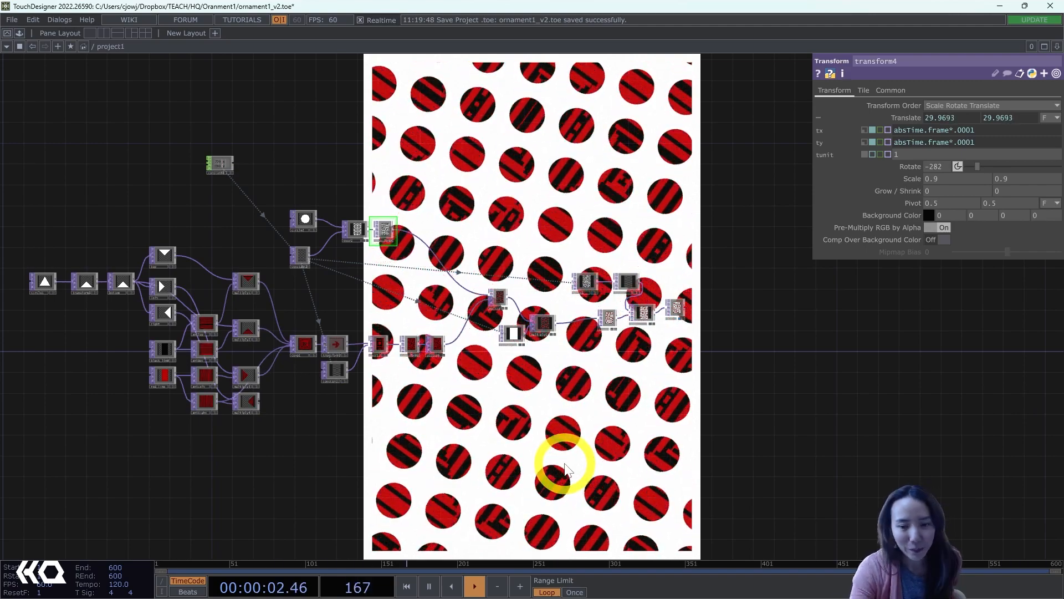
pyautogui.scroll(5, 301, 403)
pyautogui.moveTo(137, 164); pyautogui.dragTo(411, 214)
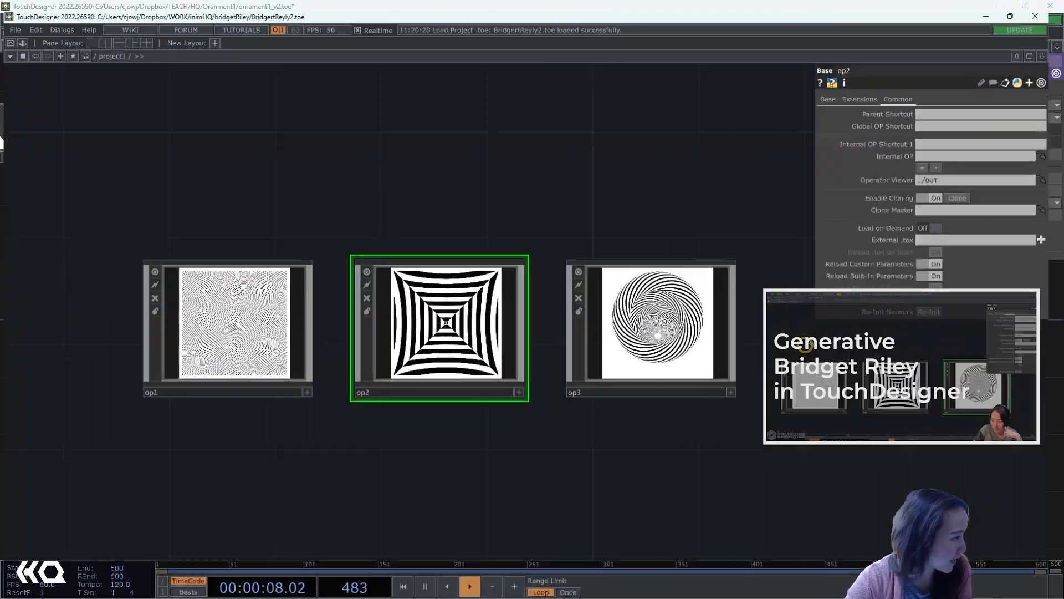
# - Examine the three Bridget Riley components and the network inside op2, then review the ornament network's pattern operators
pyautogui.moveTo(348, 415); pyautogui.dragTo(359, 428)
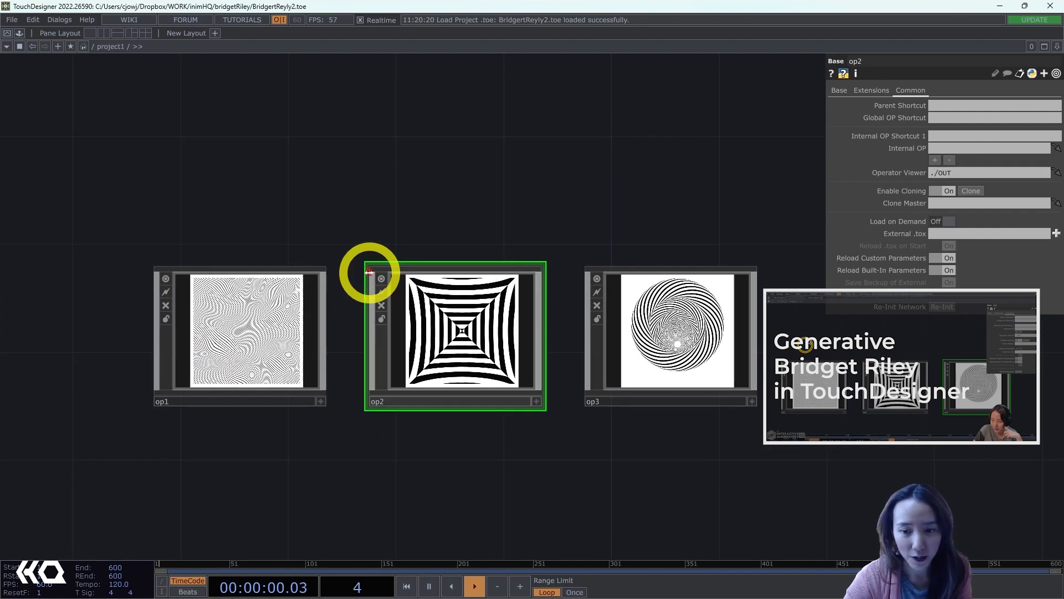
pyautogui.moveTo(367, 230); pyautogui.dragTo(308, 168)
pyautogui.scroll(3, 368, 333)
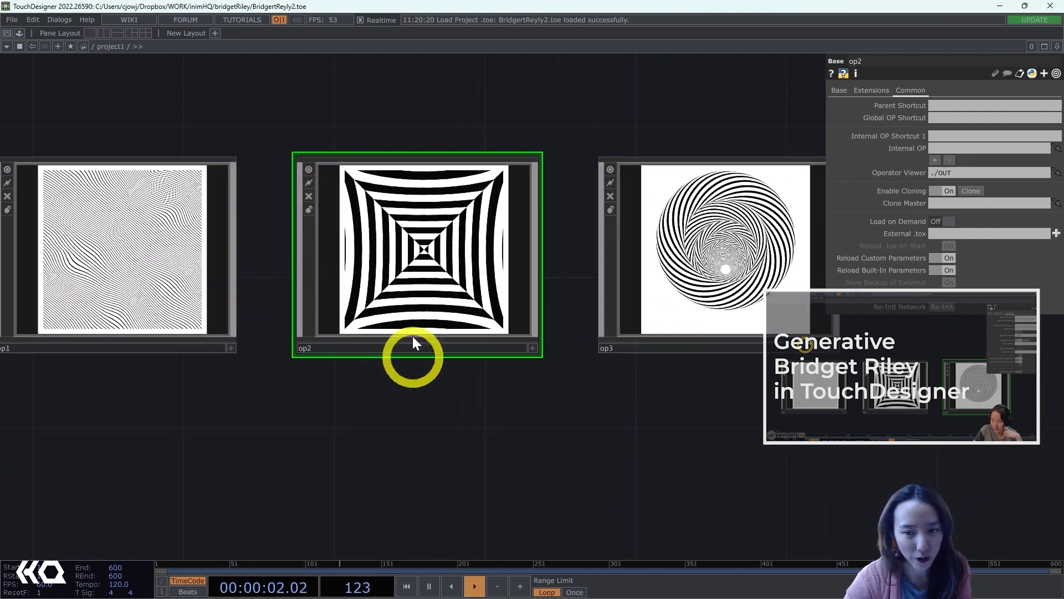
pyautogui.scroll(5, 424, 228)
pyautogui.scroll(2, 388, 309)
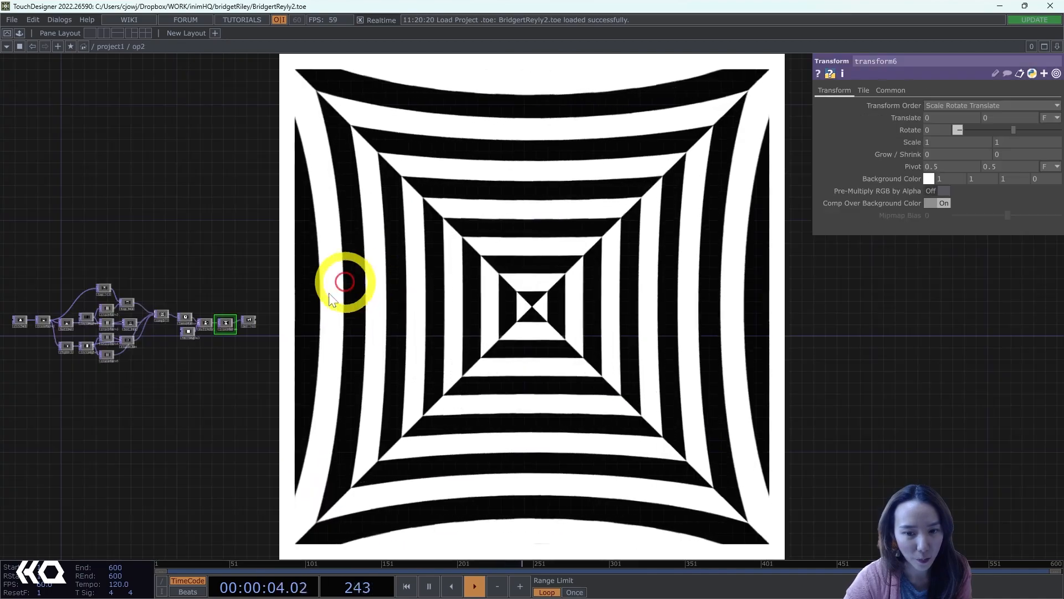
pyautogui.press('p')
pyautogui.scroll(-5, 233, 260)
pyautogui.press('p')
pyautogui.scroll(5, 254, 273)
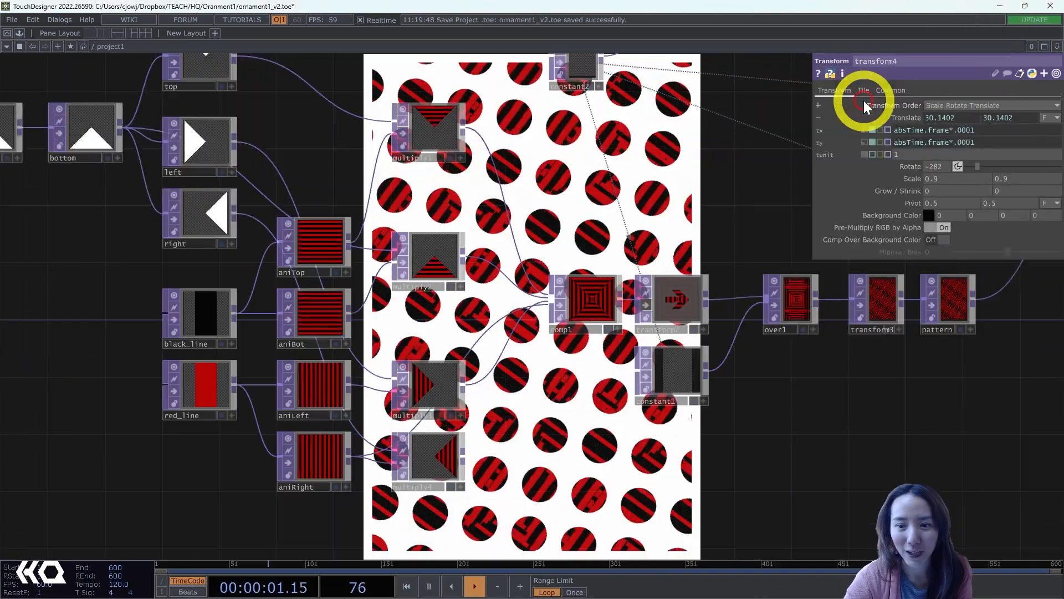
pyautogui.scroll(-10, 630, 273)
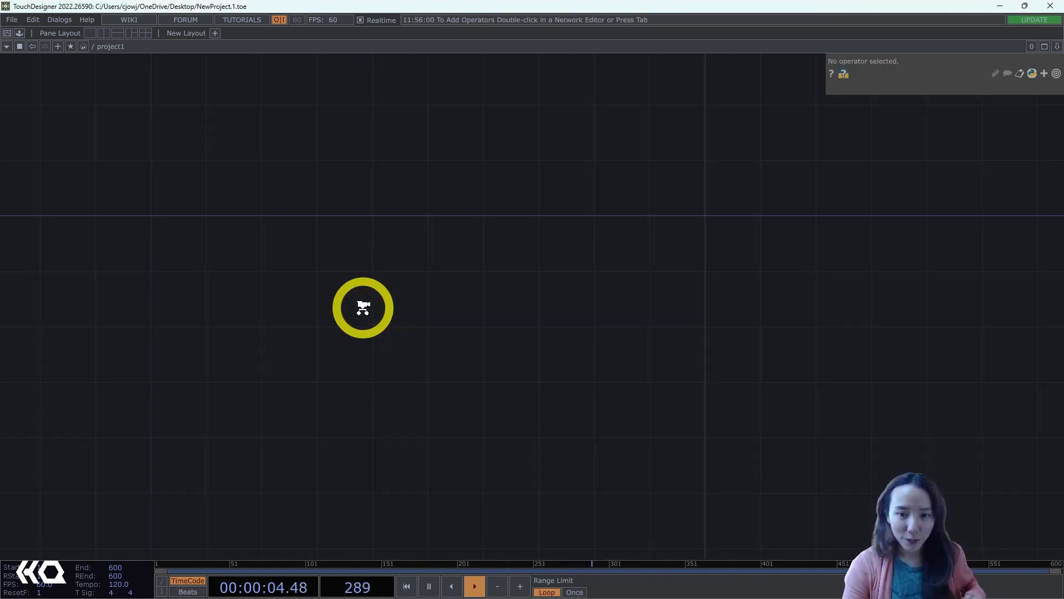
# - Add a Circle TOP to the empty project1 network of the new project
pyautogui.scroll(-5, 363, 313)
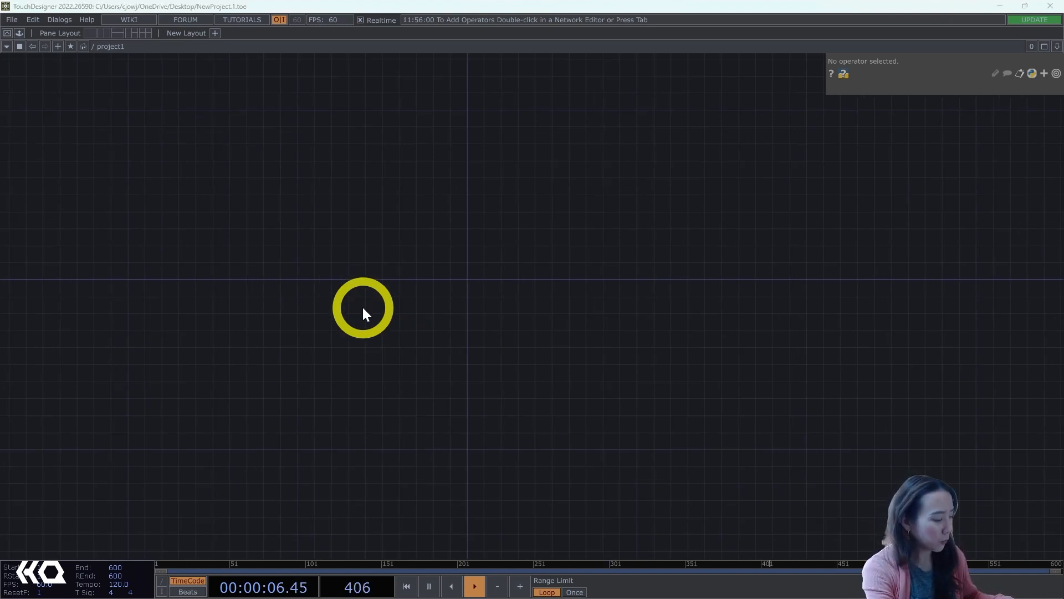
pyautogui.press('Tab')
pyautogui.write('circ')
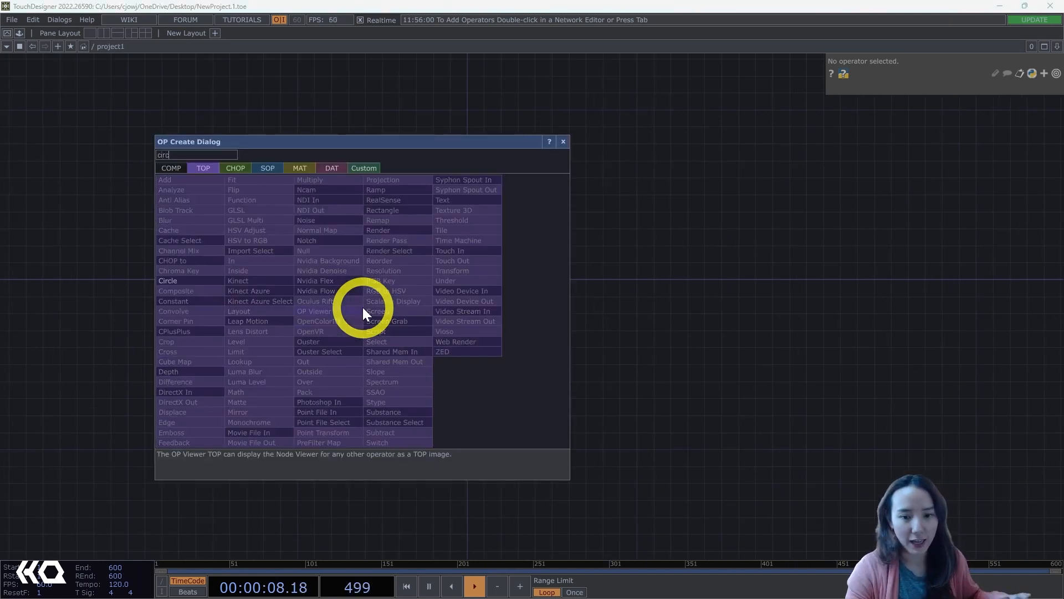
pyautogui.click(180, 281)
pyautogui.click(382, 251)
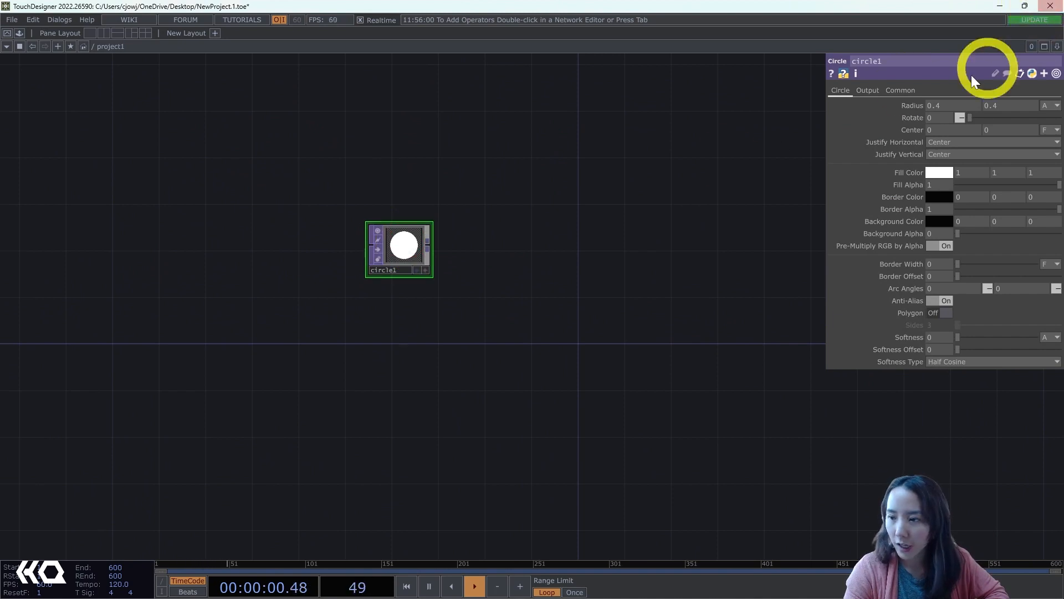
# - Set the resolution of circle1 to 1000 by 1000
pyautogui.click(900, 90)
pyautogui.moveTo(896, 118); pyautogui.dragTo(902, 114)
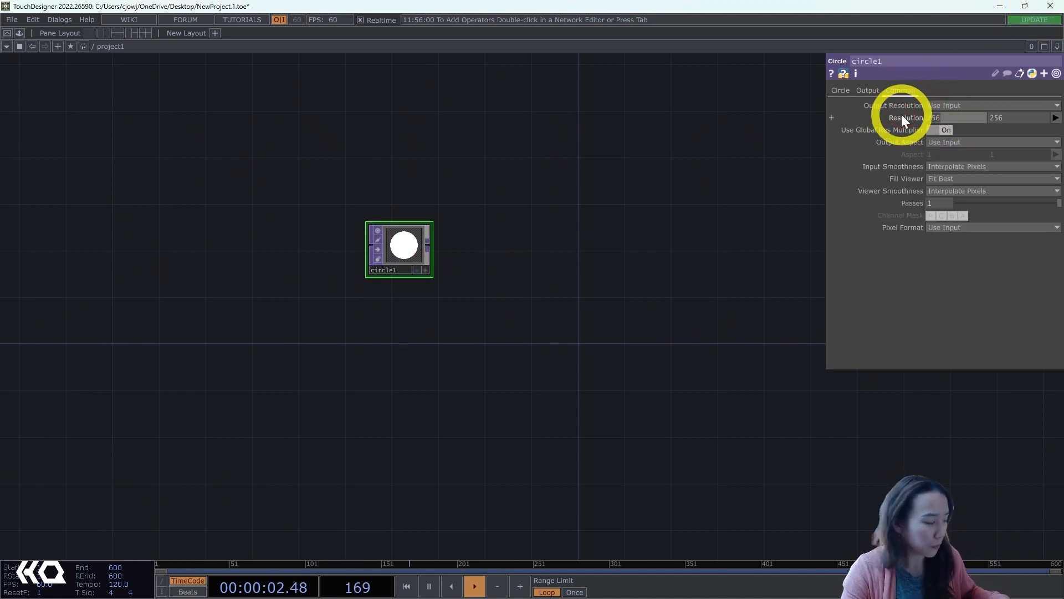
pyautogui.write('1000')
pyautogui.click(998, 118)
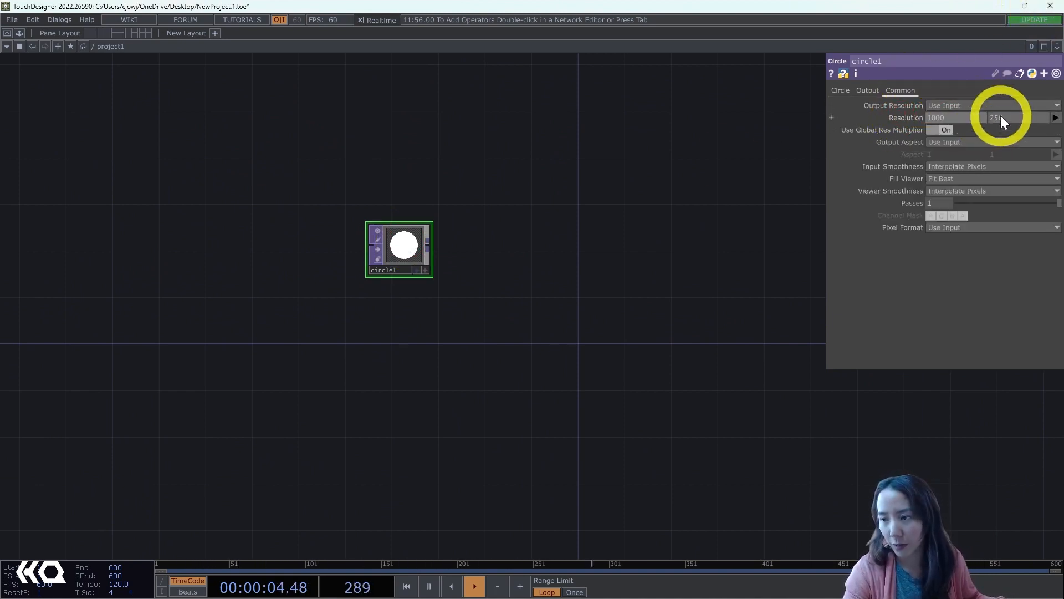
pyautogui.write('1')
pyautogui.press('Return')
pyautogui.write('00')
pyautogui.click(664, 222)
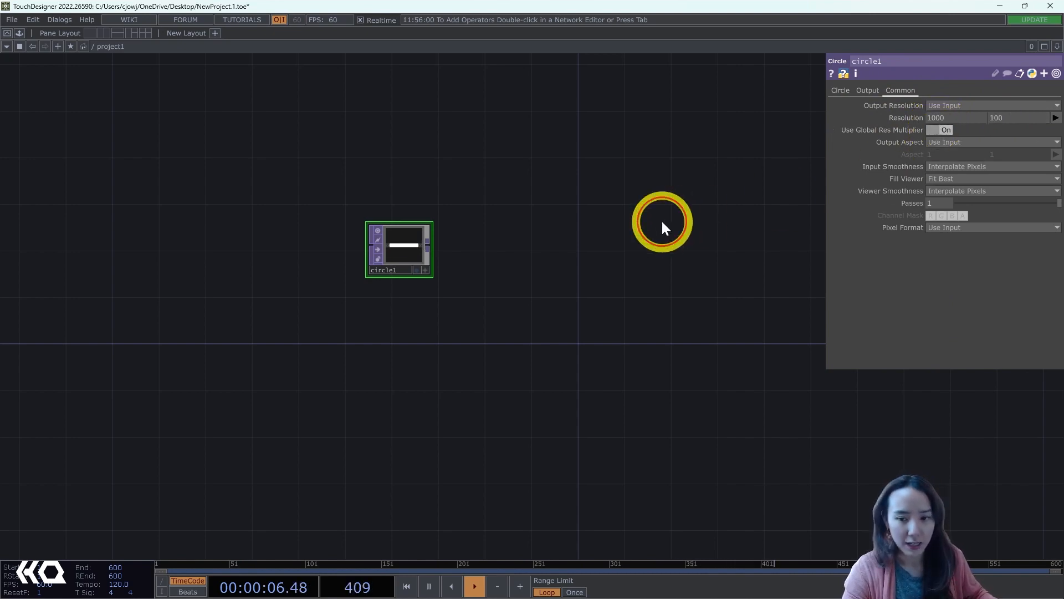
pyautogui.scroll(4, 433, 260)
pyautogui.click(1000, 116)
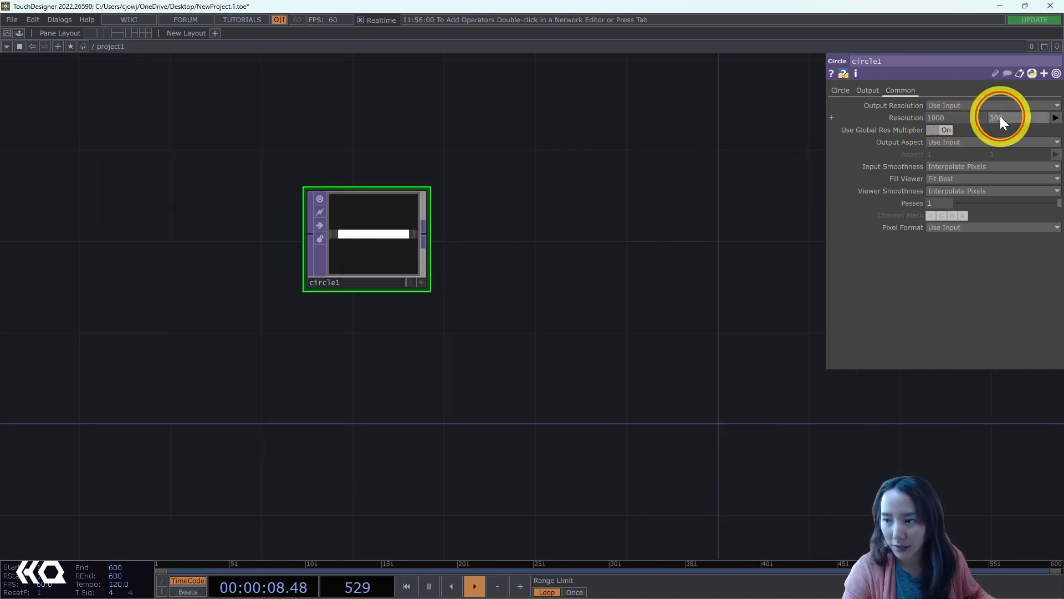
pyautogui.write('0')
pyautogui.moveTo(386, 250); pyautogui.dragTo(385, 247)
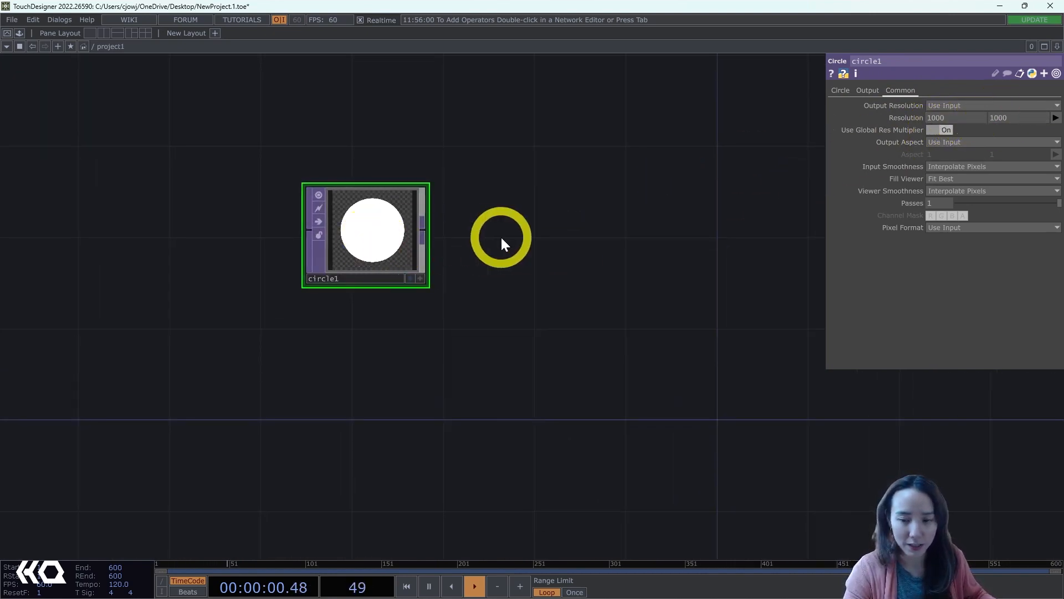
pyautogui.moveTo(501, 240); pyautogui.dragTo(563, 245)
# - Turn circle1 into a three-sided polygon with a radius of 0.5 in both directions
pyautogui.click(841, 91)
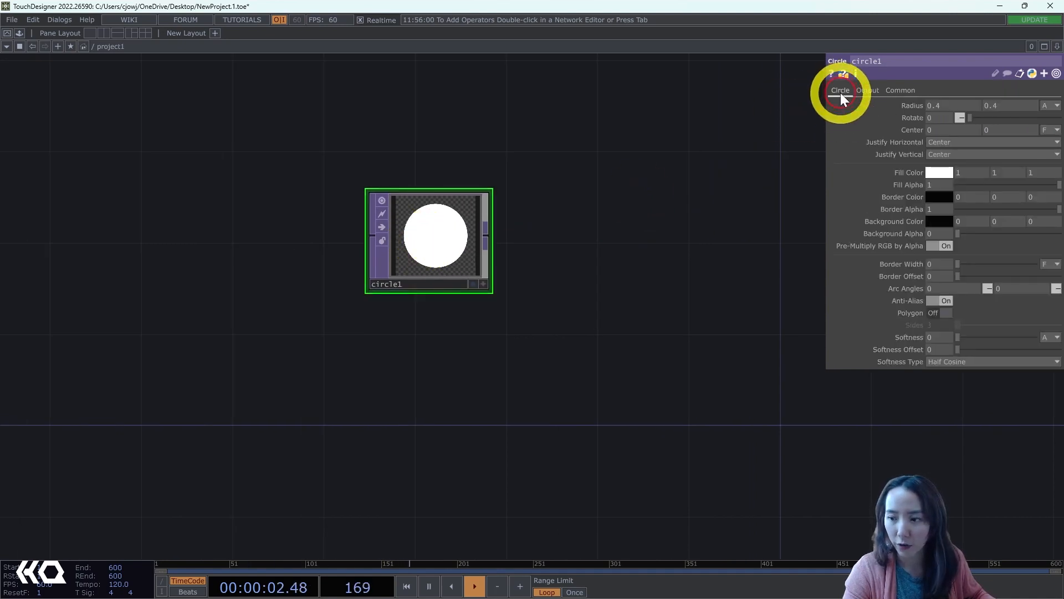
pyautogui.click(936, 312)
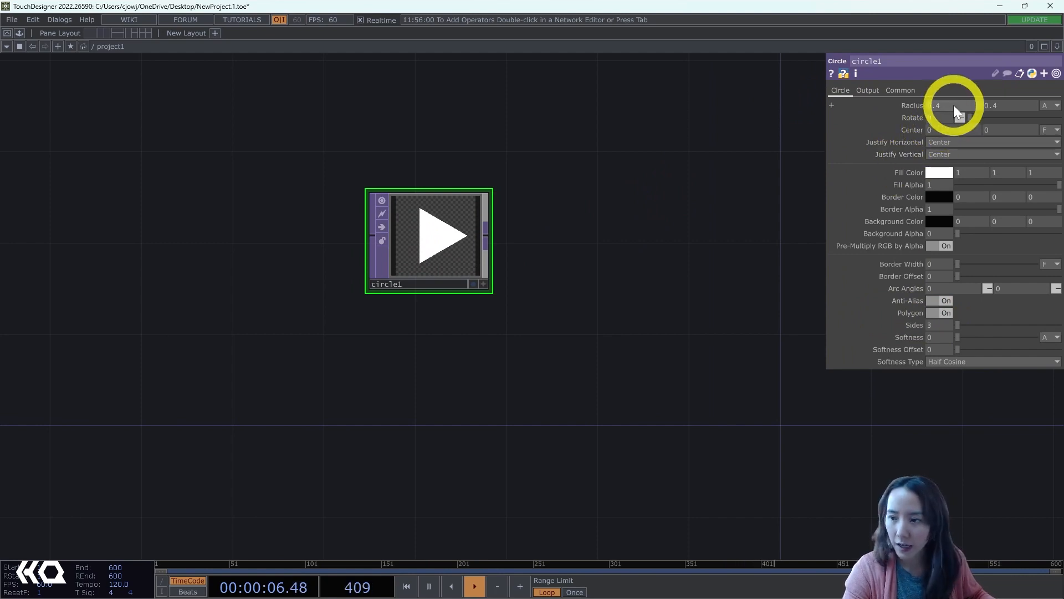
pyautogui.write('.5')
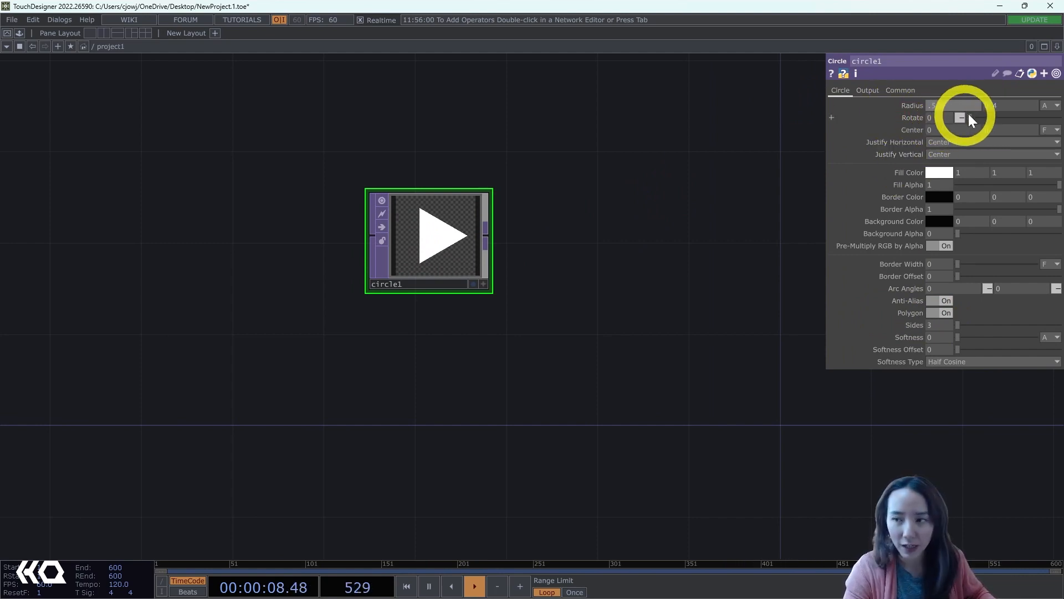
pyautogui.press('Return')
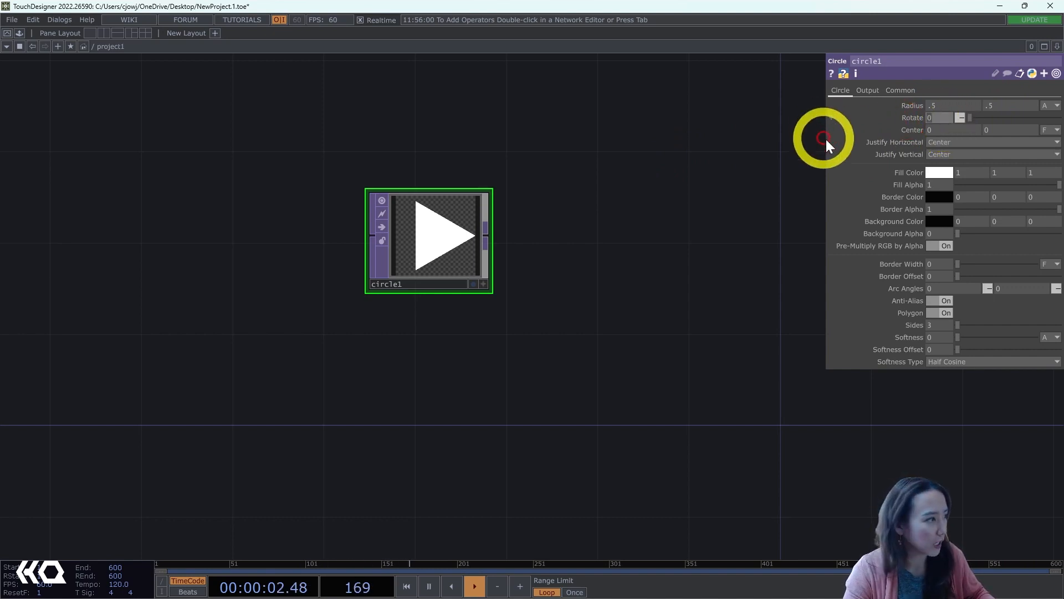
# - Rotate the triangle in circle1 by 90 degrees and set its vertical center to -0.1
pyautogui.press('Return')
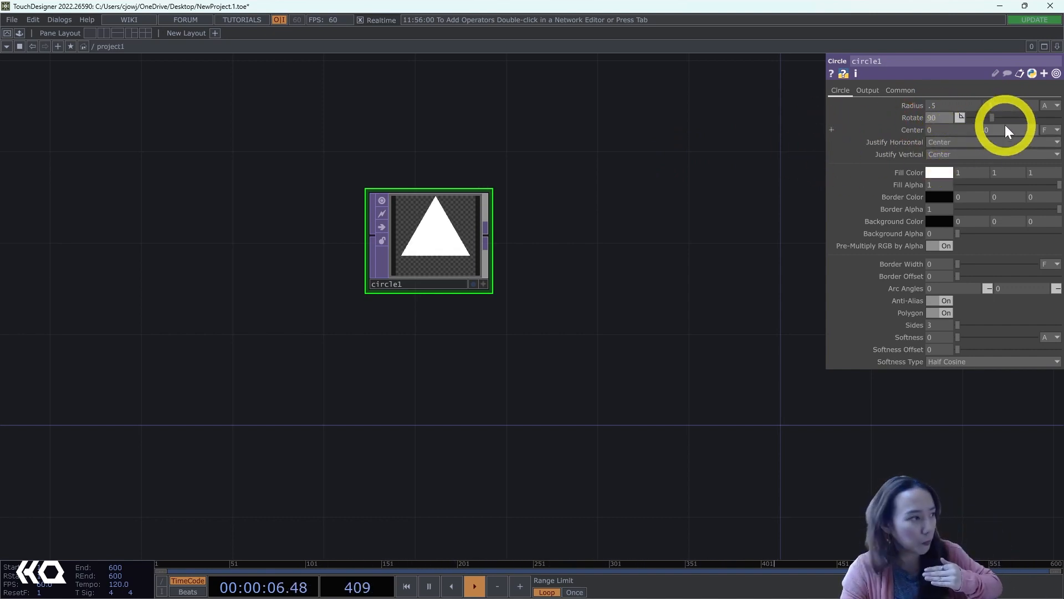
pyautogui.moveTo(1002, 128); pyautogui.dragTo(966, 133)
pyautogui.write('-')
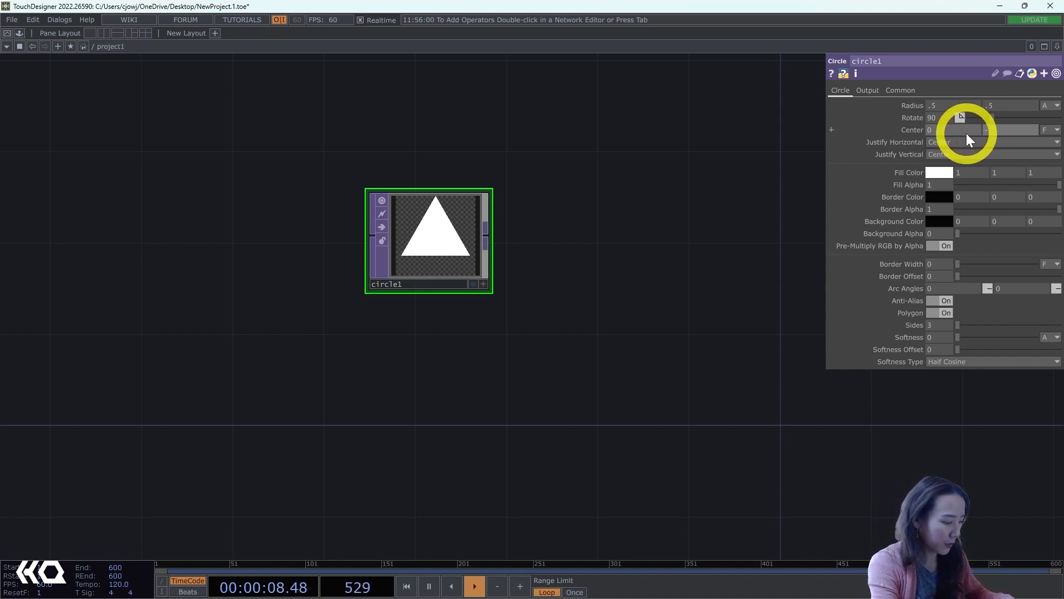
pyautogui.write('.1')
pyautogui.press('Return')
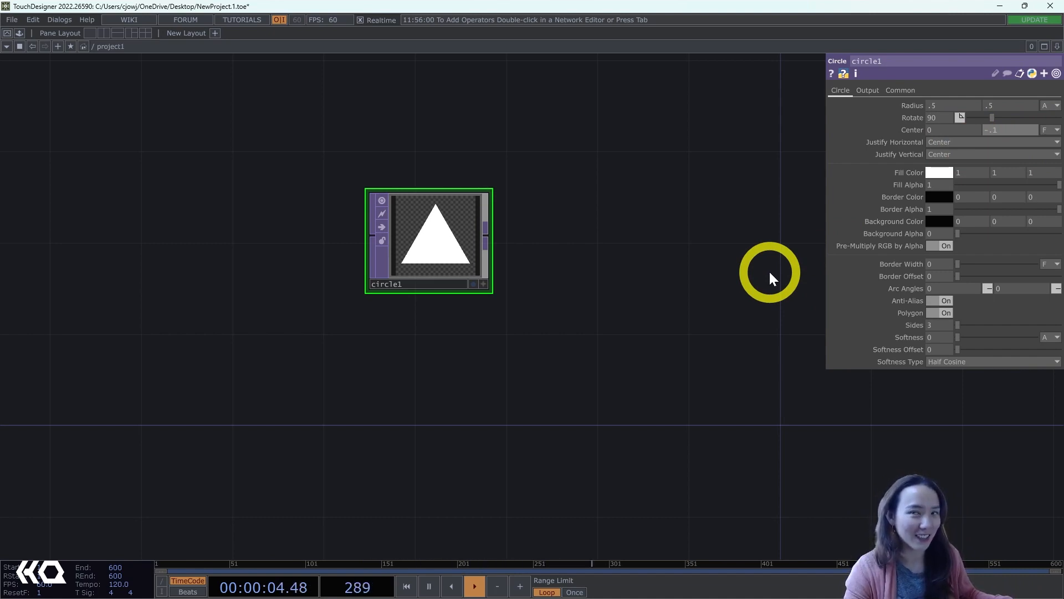
# - Add a Transform TOP connected to the output of circle1
pyautogui.scroll(3, 579, 233)
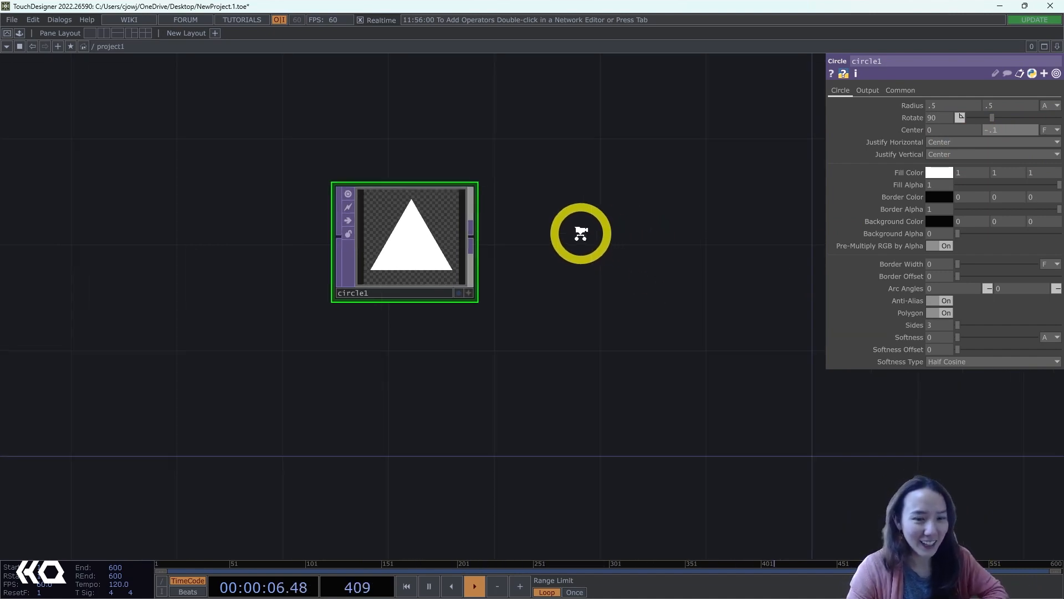
pyautogui.click(450, 244)
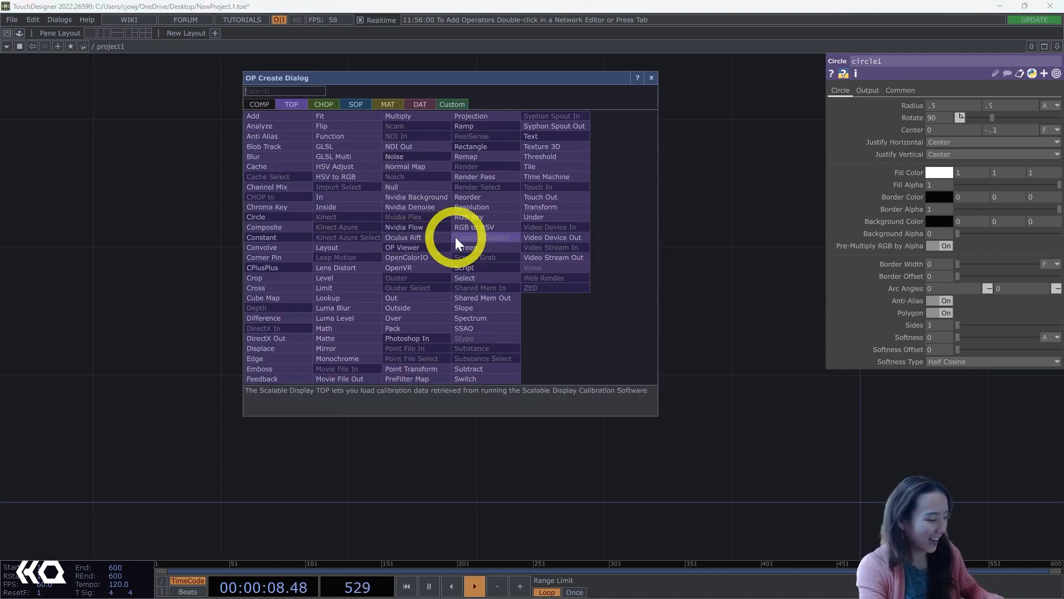
pyautogui.write('tran')
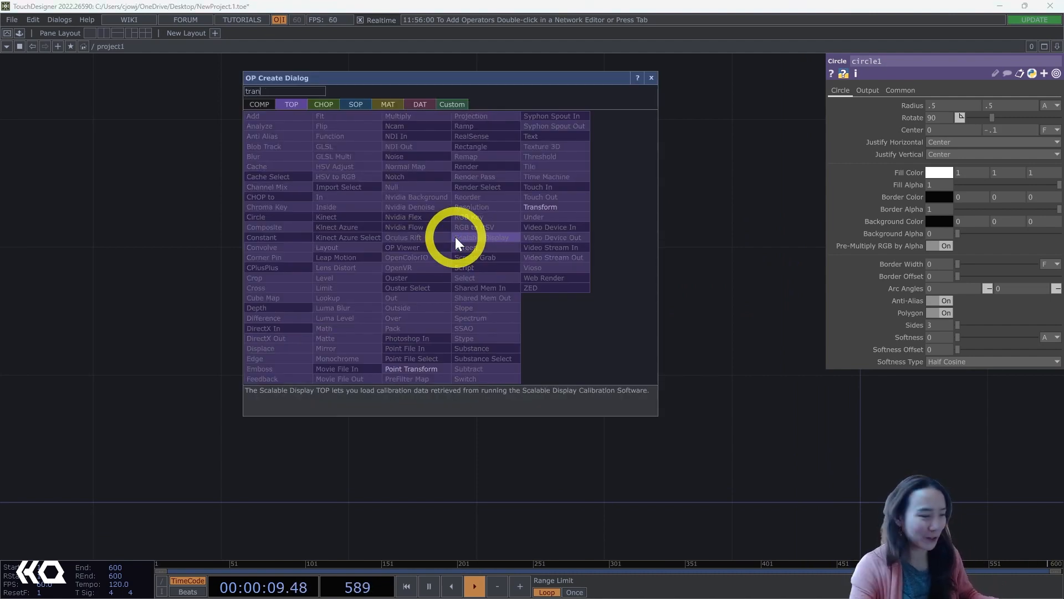
pyautogui.click(556, 207)
pyautogui.click(619, 241)
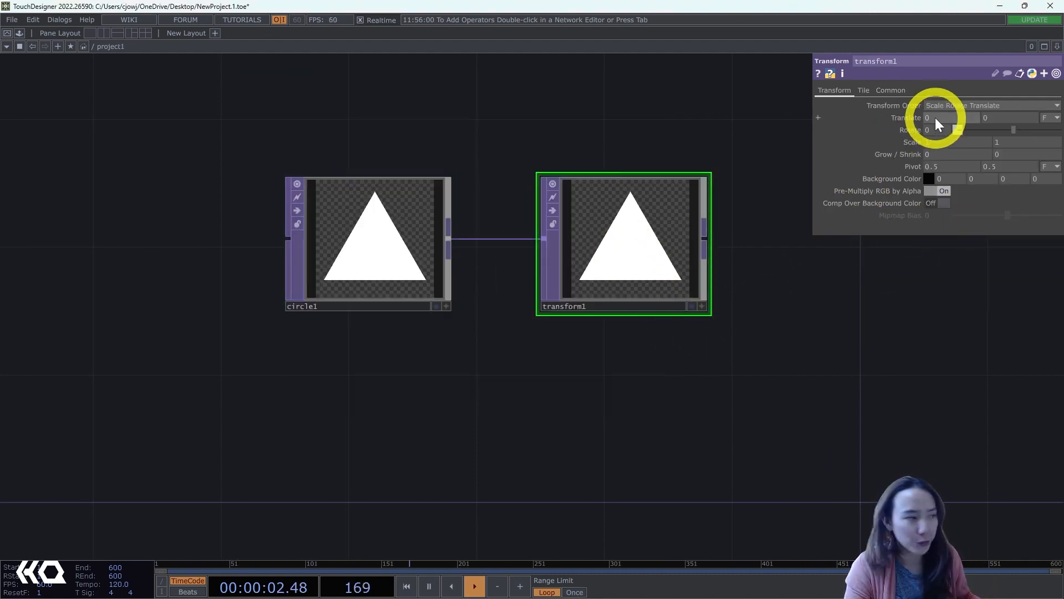
# - Set the vertical translation of transform1 to -0.258
pyautogui.click(984, 119)
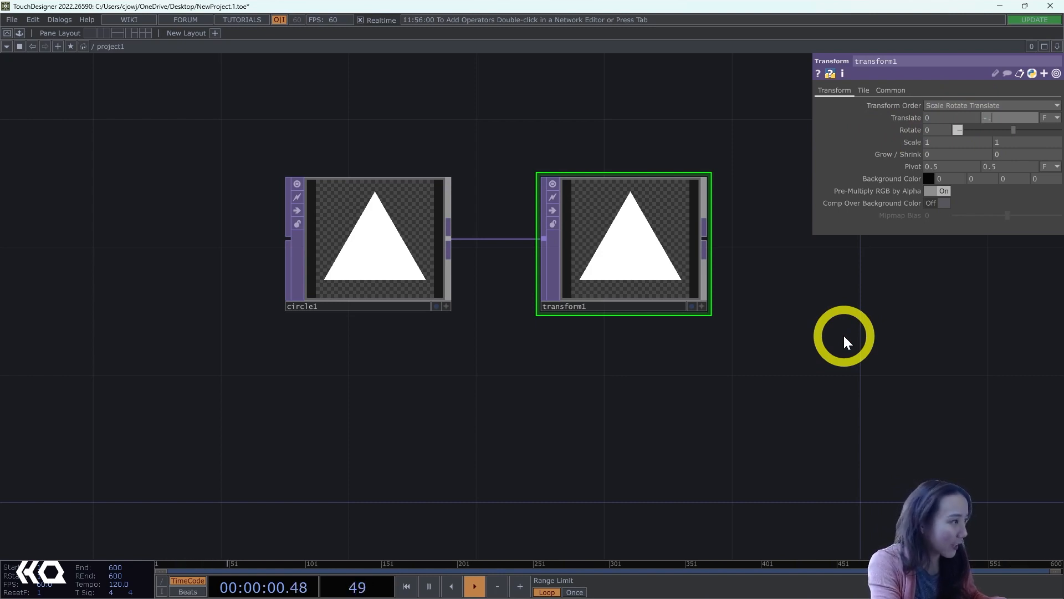
pyautogui.write('-.258')
pyautogui.press('Return')
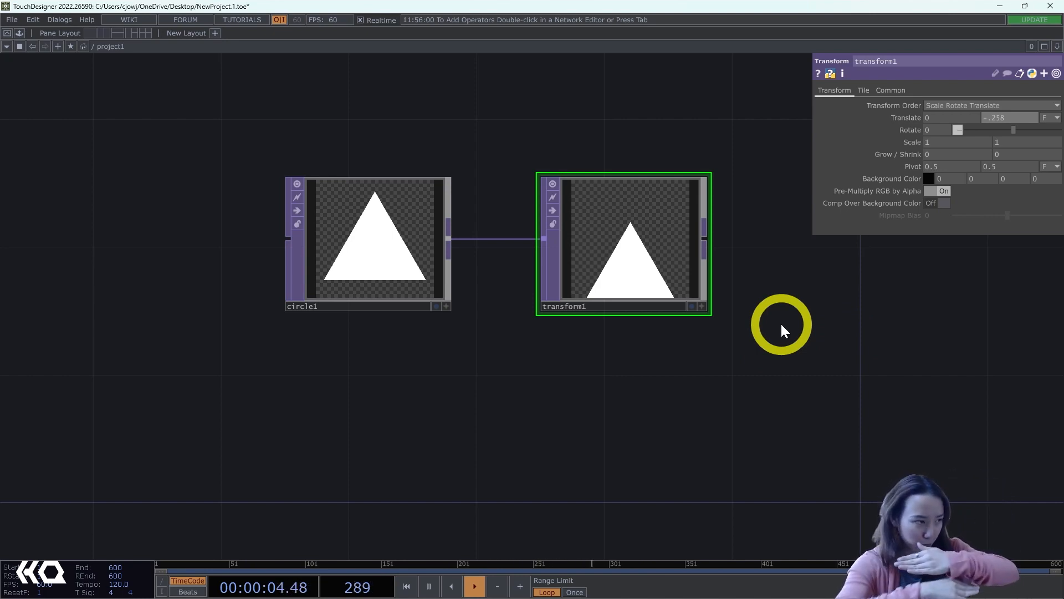
# - Scale the triangle in transform1 to 1.117 horizontally and 0.646 vertically
pyautogui.click(950, 142)
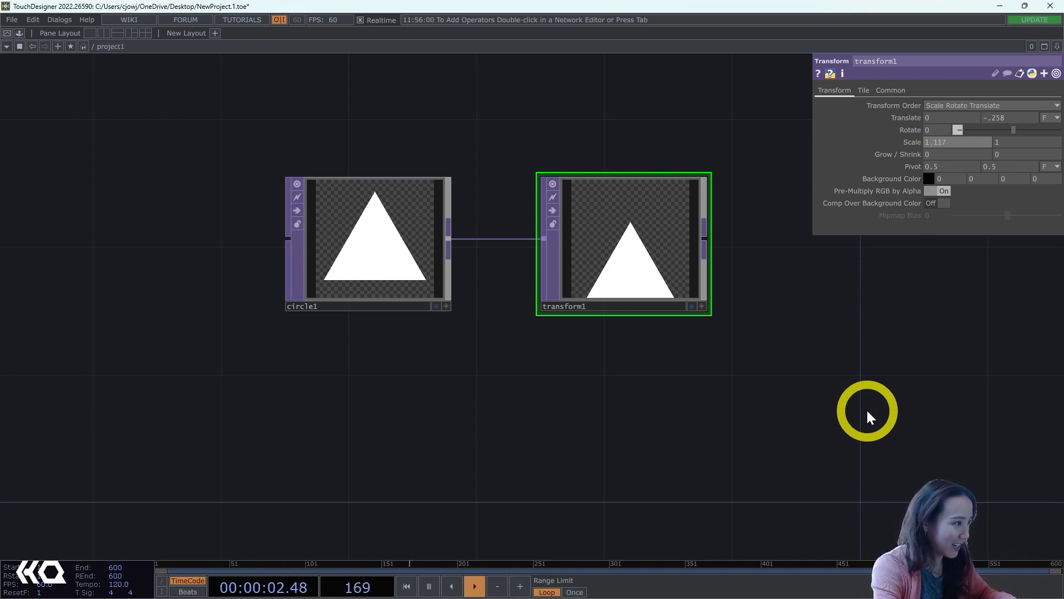
pyautogui.click(1002, 141)
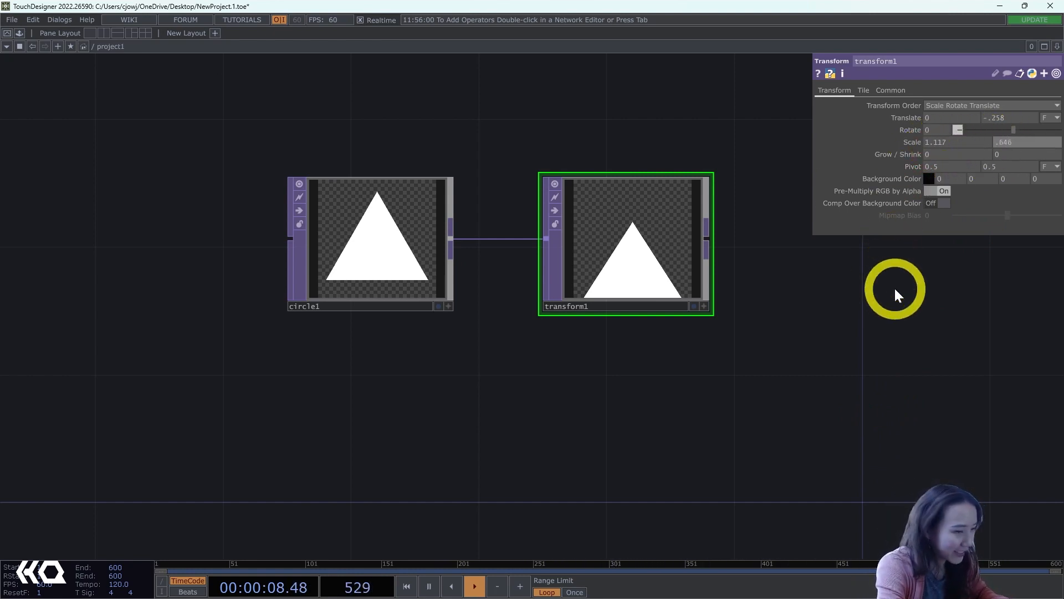
pyautogui.scroll(4, 610, 294)
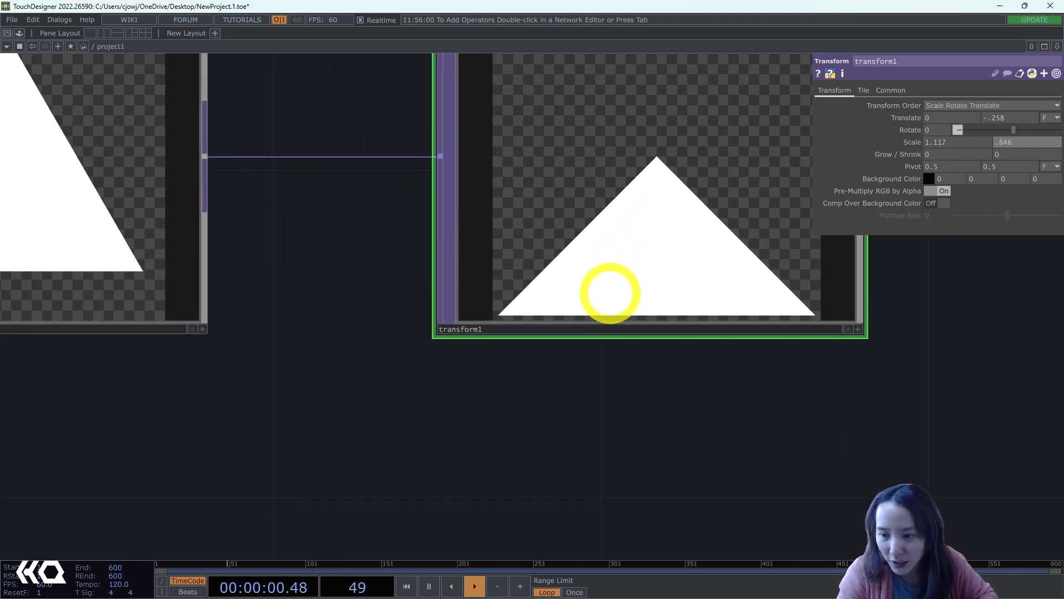
pyautogui.scroll(2, 610, 293)
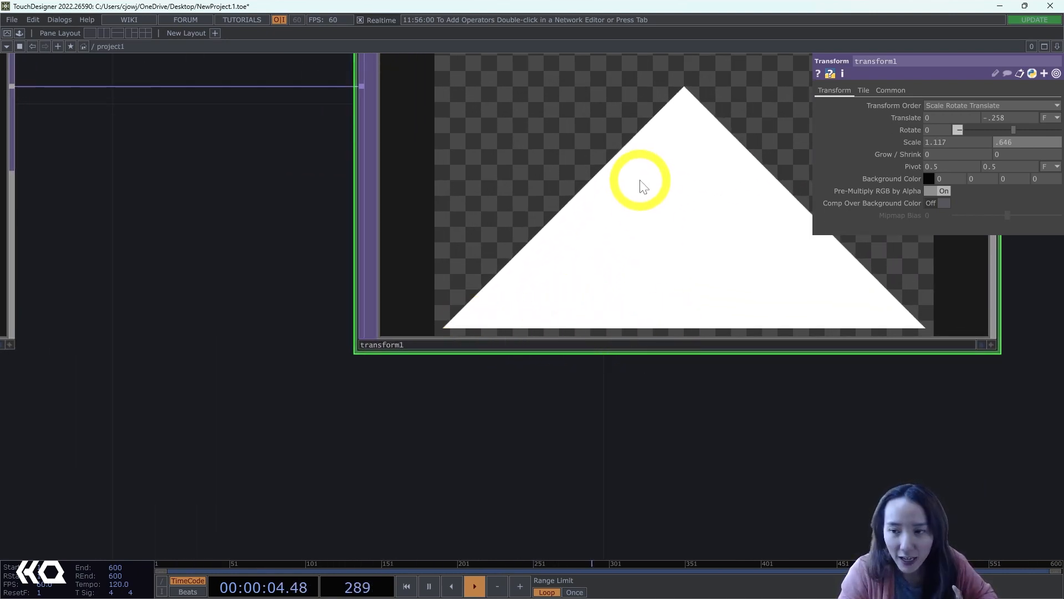
pyautogui.scroll(-3, 643, 177)
pyautogui.moveTo(611, 274); pyautogui.dragTo(570, 448)
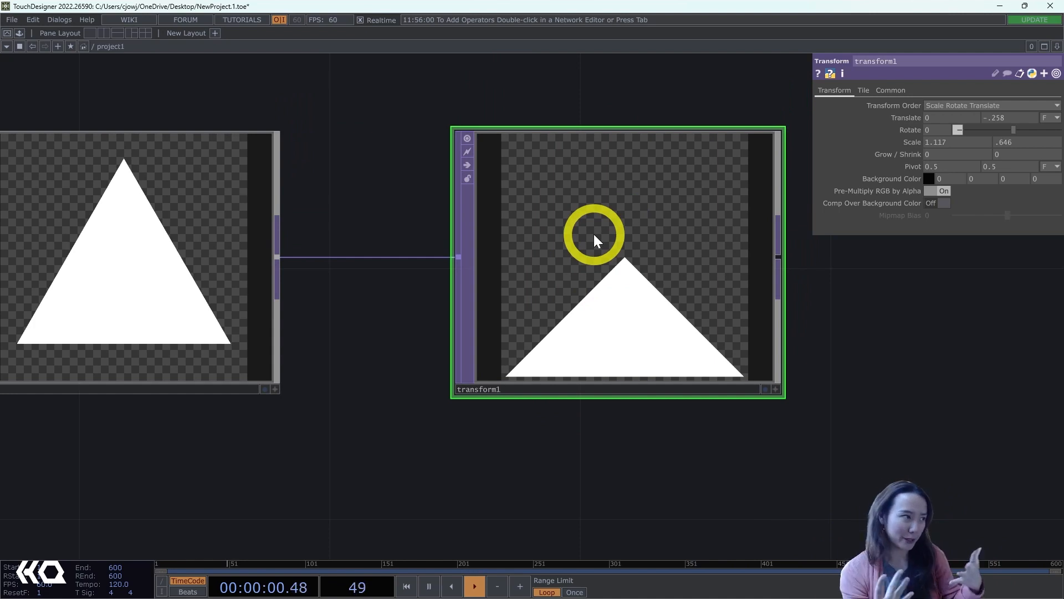
pyautogui.scroll(-3, 618, 440)
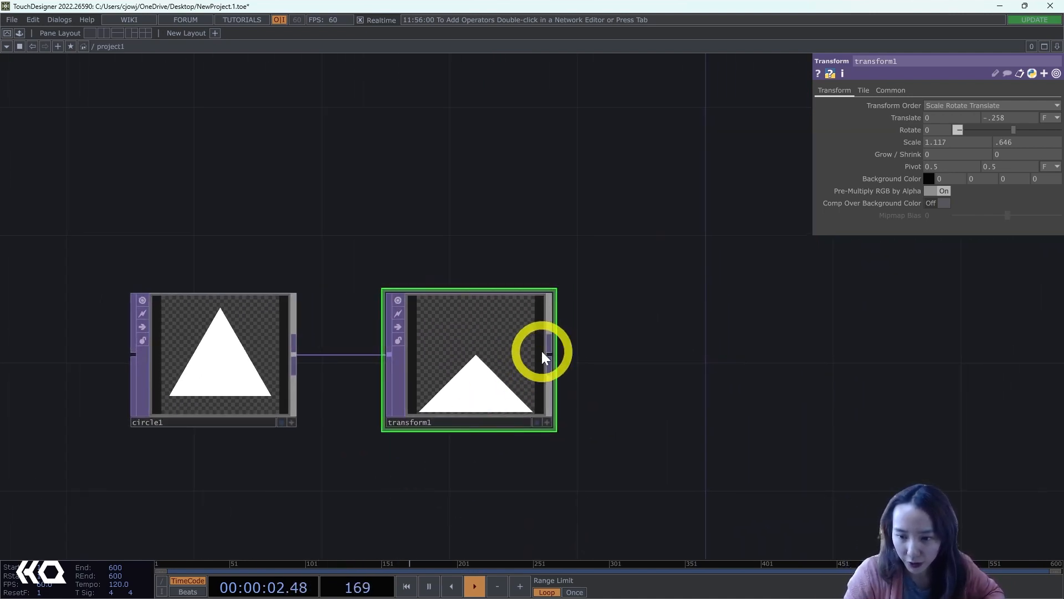
# - Add a Null TOP to the output of transform1 and name it bottom
pyautogui.rightClick(551, 354)
pyautogui.write('nul')
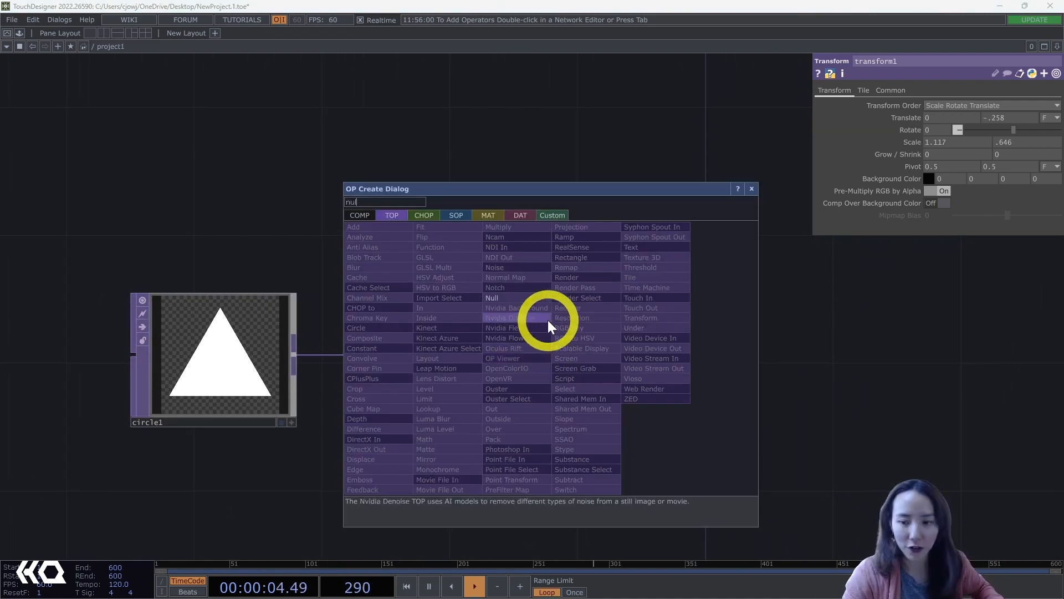
pyautogui.click(501, 299)
pyautogui.click(693, 361)
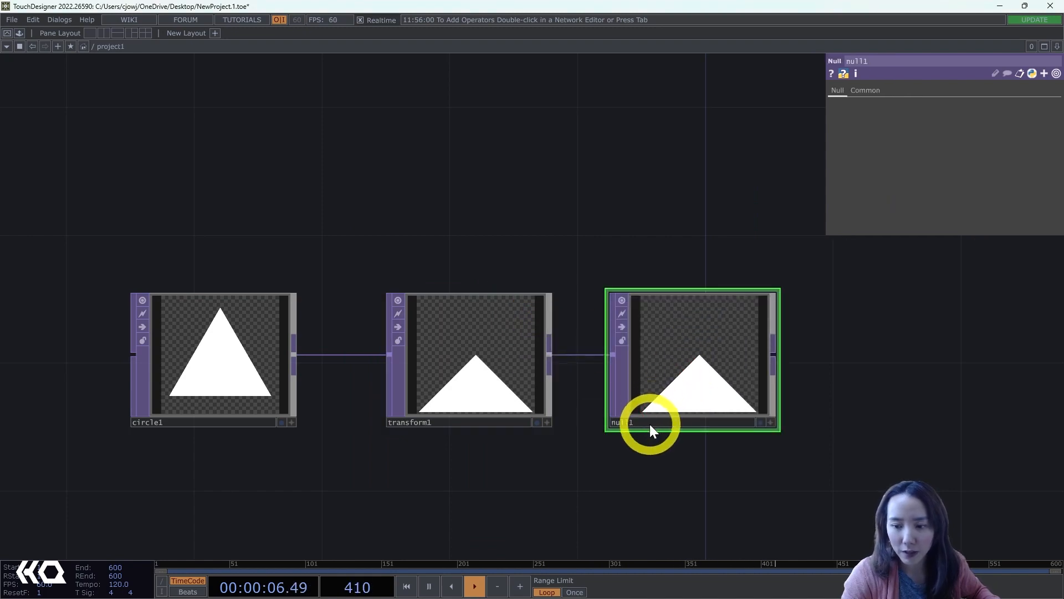
pyautogui.click(651, 423)
pyautogui.write('b')
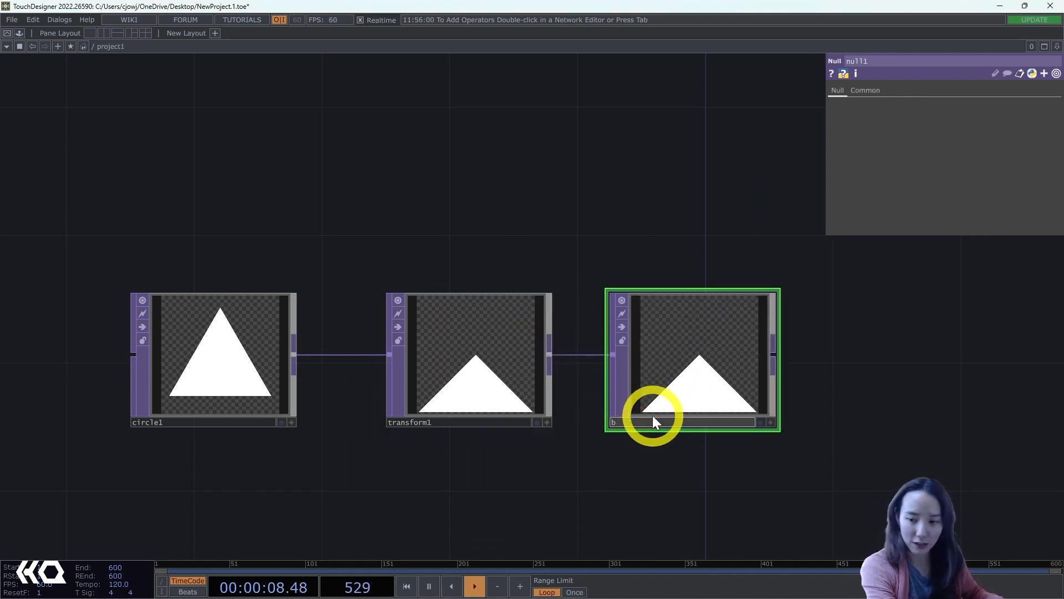
pyautogui.write('opottom')
pyautogui.press('Return')
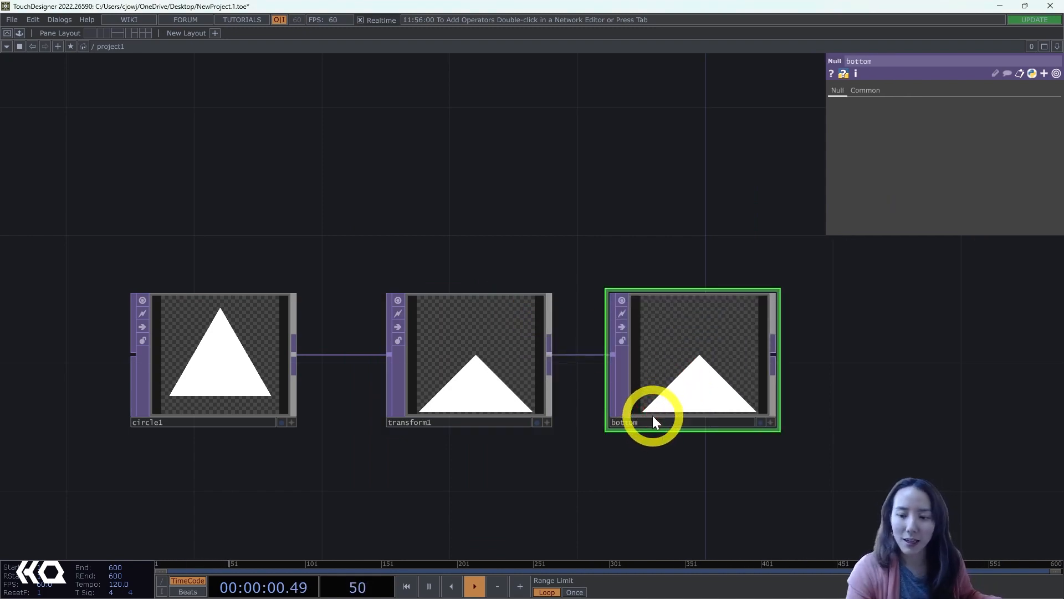
# - Add a Flip TOP above and beyond the bottom node and feed it from bottom's output
pyautogui.moveTo(870, 325); pyautogui.dragTo(684, 357)
pyautogui.press('Tab')
pyautogui.write('fl')
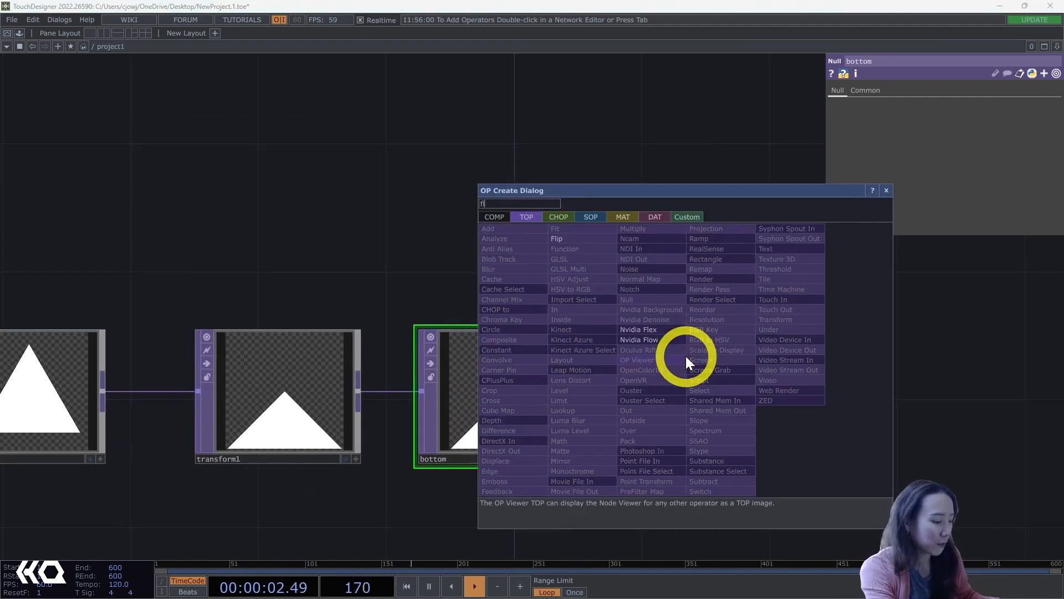
pyautogui.click(575, 241)
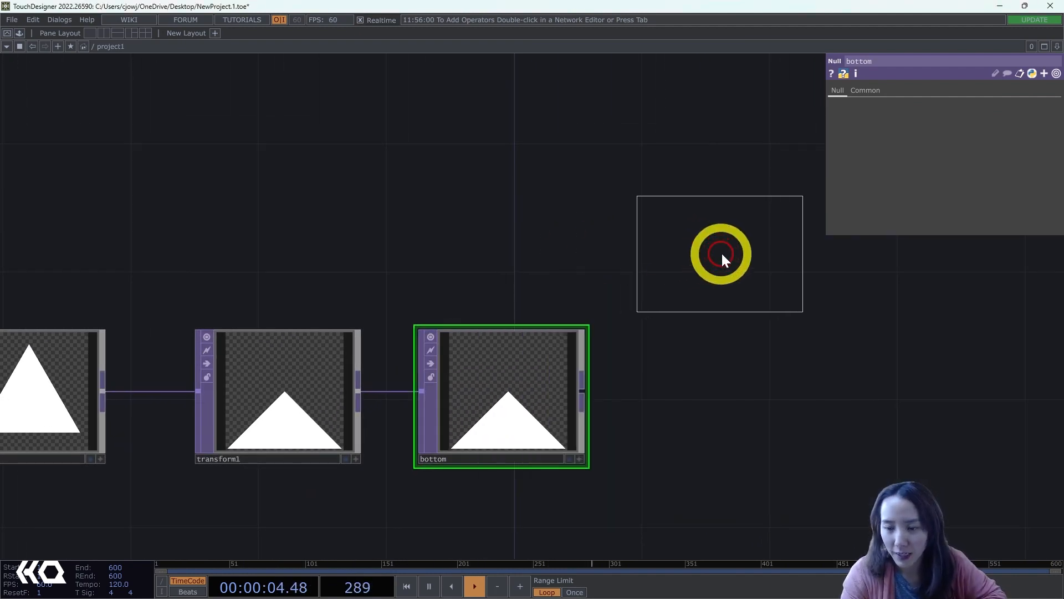
pyautogui.click(721, 251)
pyautogui.moveTo(581, 391); pyautogui.dragTo(639, 234)
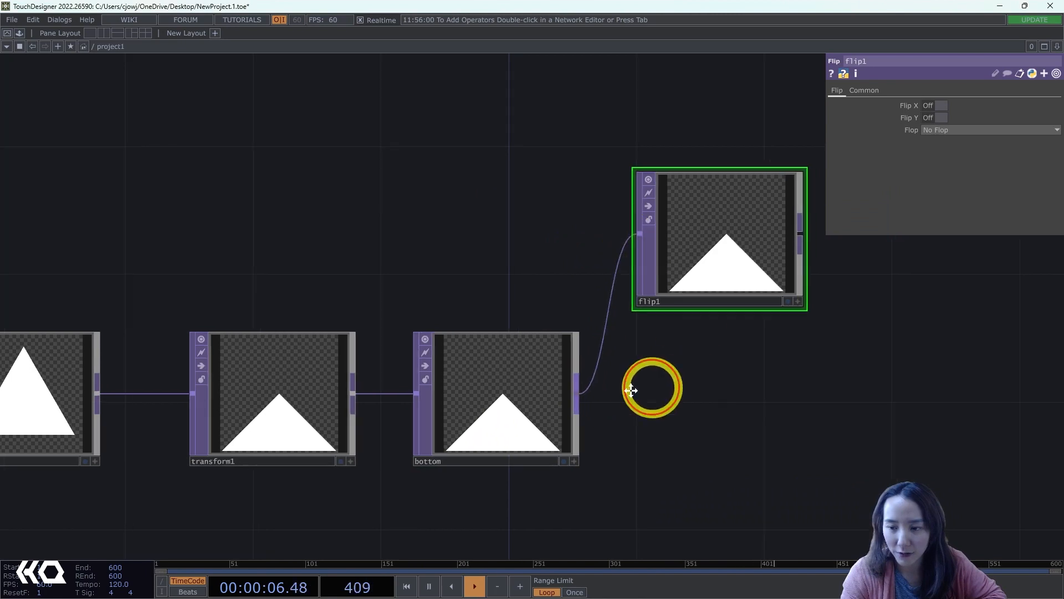
# - Turn on Flip Y for the new Flip TOP and rename it top
pyautogui.moveTo(631, 390); pyautogui.dragTo(535, 408)
pyautogui.click(940, 118)
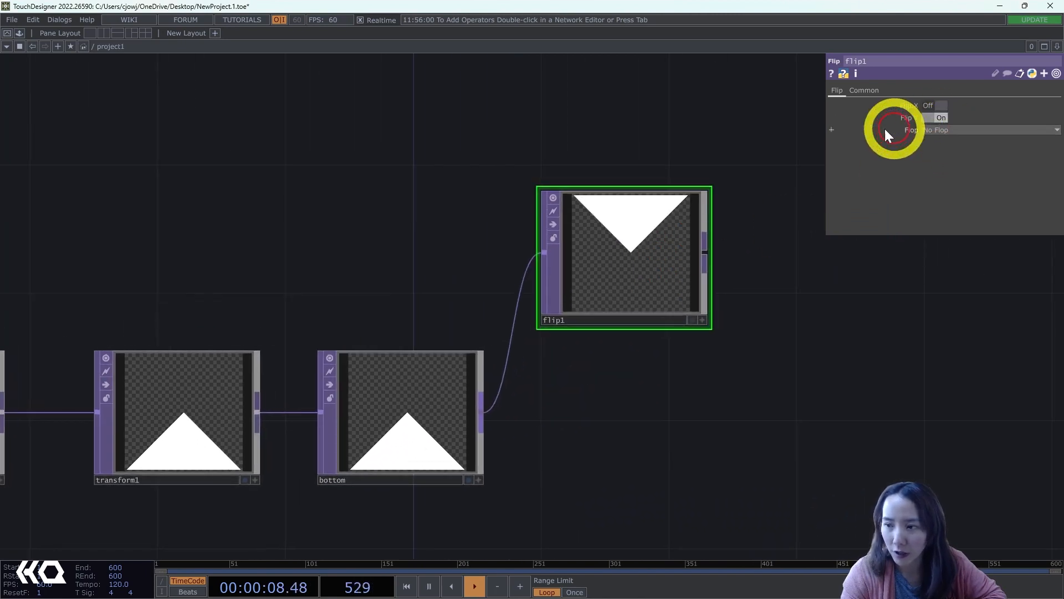
pyautogui.click(637, 321)
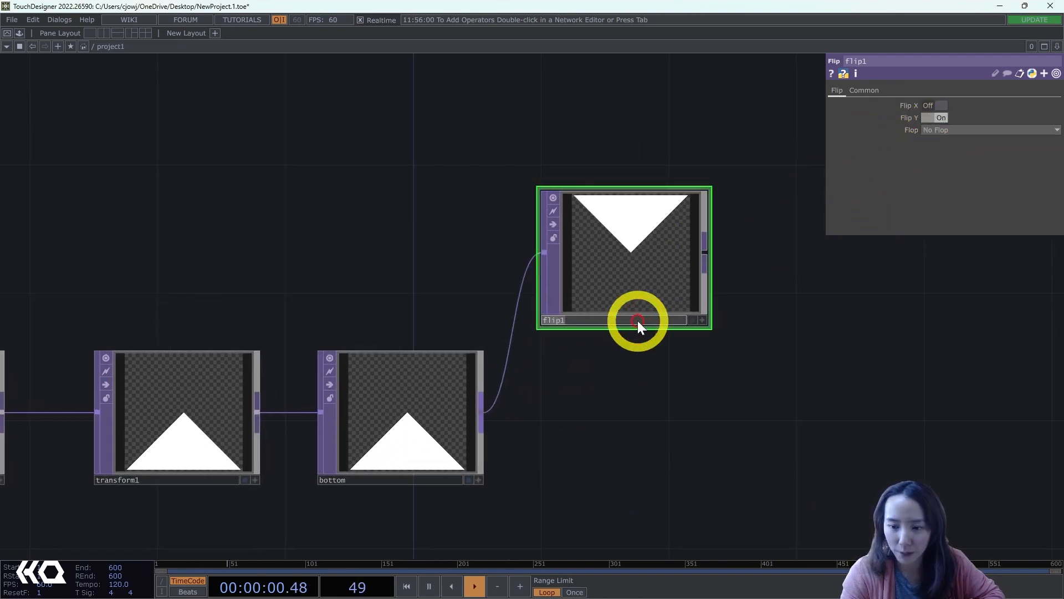
pyautogui.write('top')
pyautogui.press('Return')
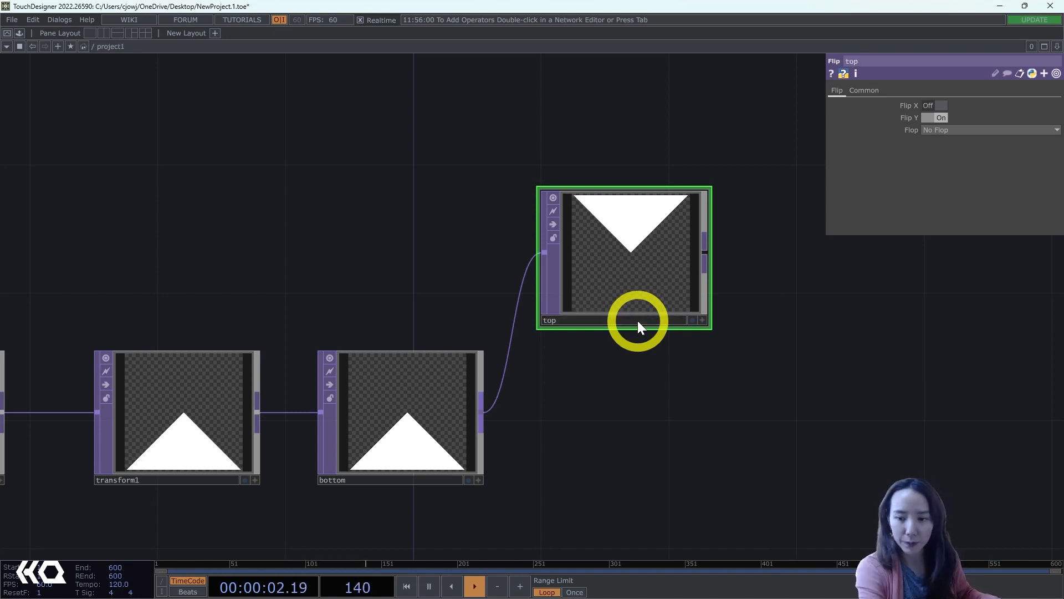
# - Duplicate the top node, turn off Flip Y on the copy and set its Flop to Bottom Left
pyautogui.click(642, 270)
pyautogui.hotkey('ctrl', 'c')
pyautogui.hotkey('ctrl', 'v')
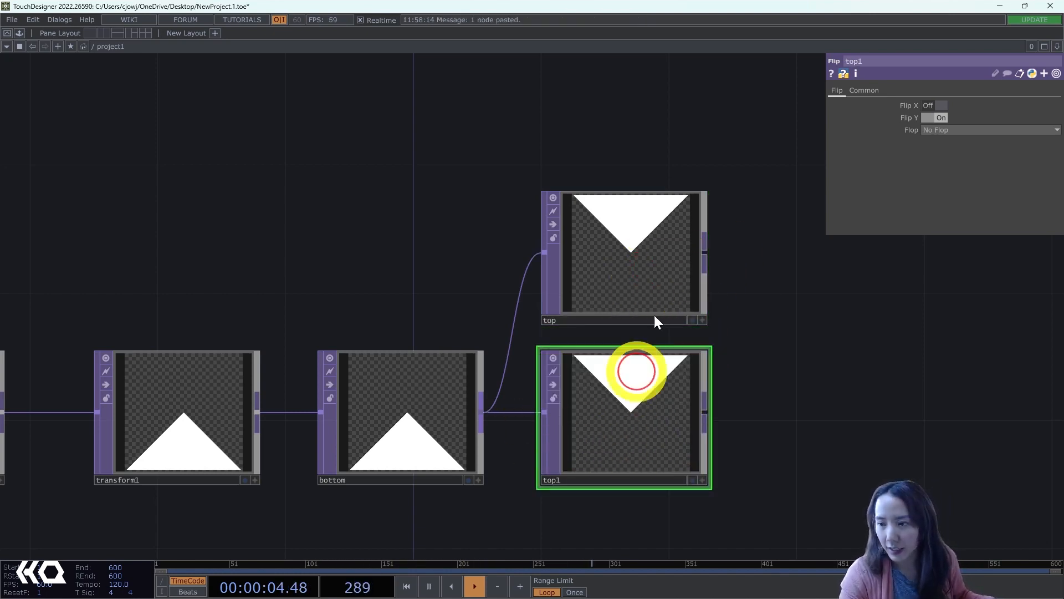
pyautogui.click(939, 118)
pyautogui.click(938, 130)
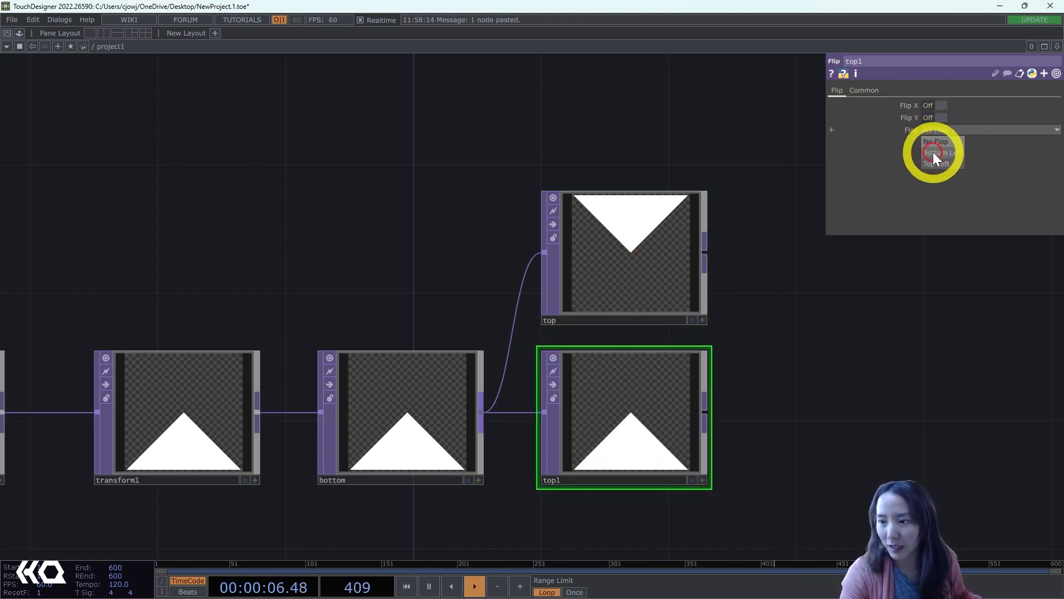
pyautogui.click(943, 153)
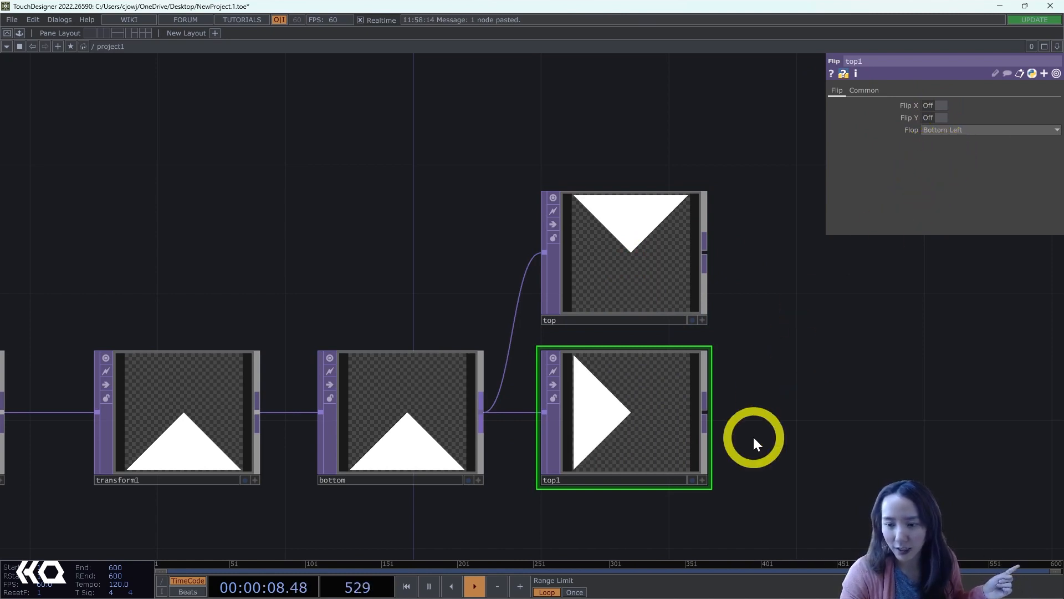
# - Rename the Bottom Left flop copy as left
pyautogui.click(633, 480)
pyautogui.write('lef')
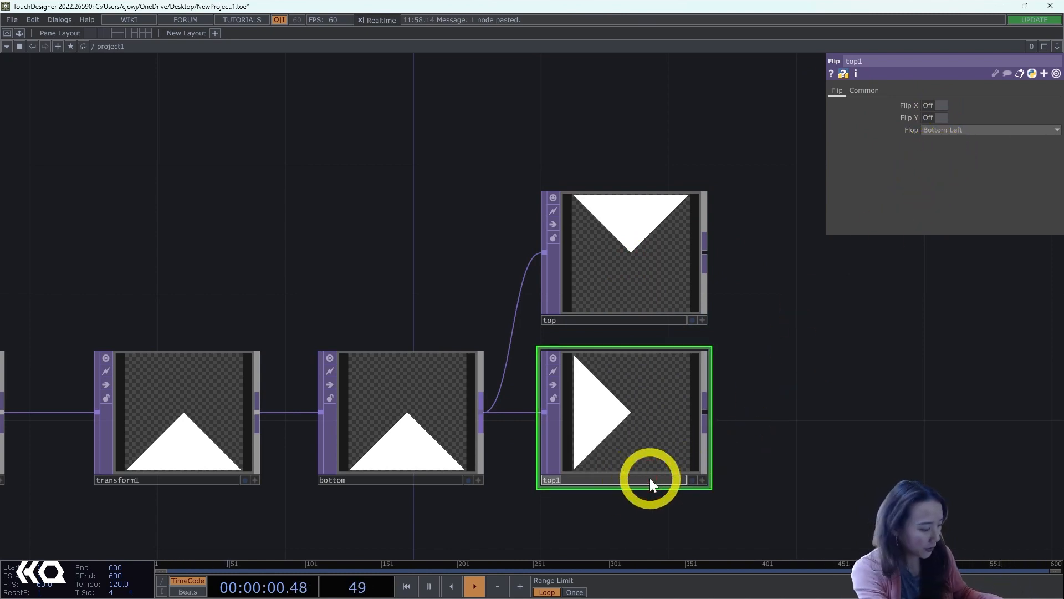
pyautogui.write('t')
pyautogui.press('Return')
# - Duplicate the left node and set the copy's Flop to Top Left
pyautogui.scroll(-5, 747, 441)
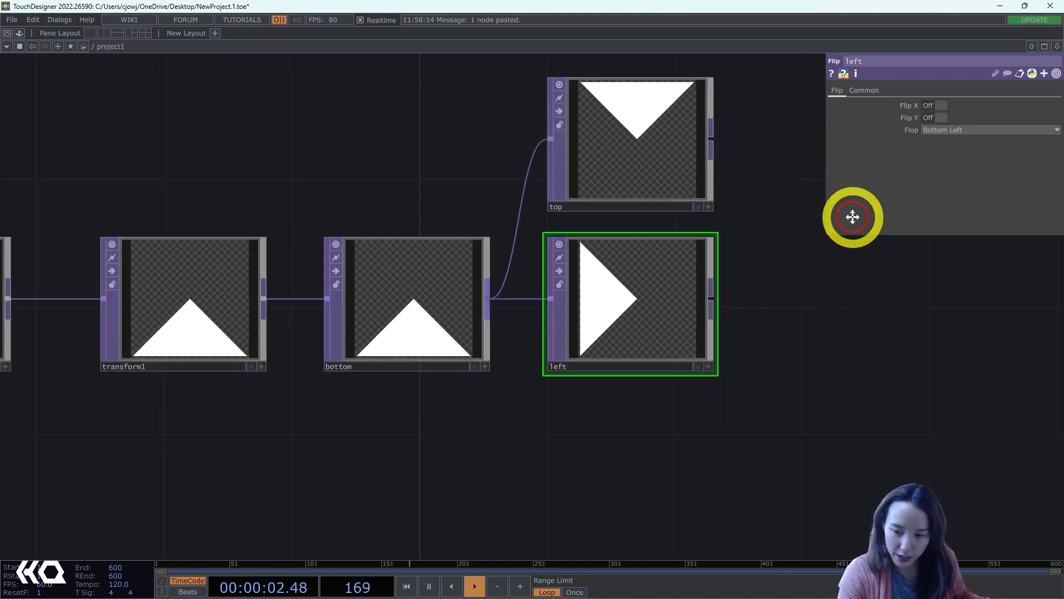
pyautogui.hotkey('ctrl', 'c')
pyautogui.hotkey('ctrl', 'v')
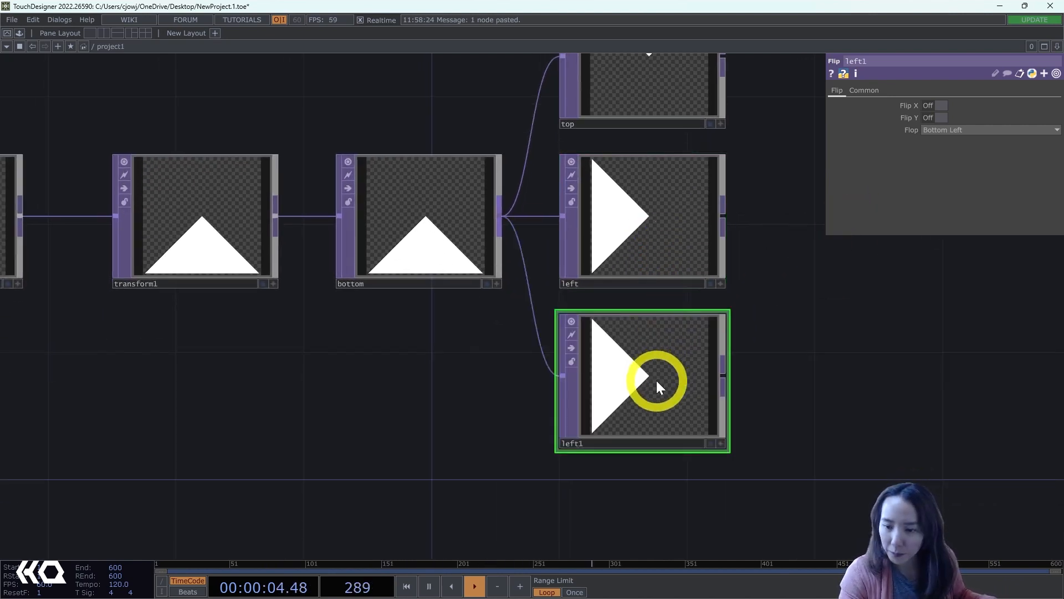
pyautogui.click(969, 133)
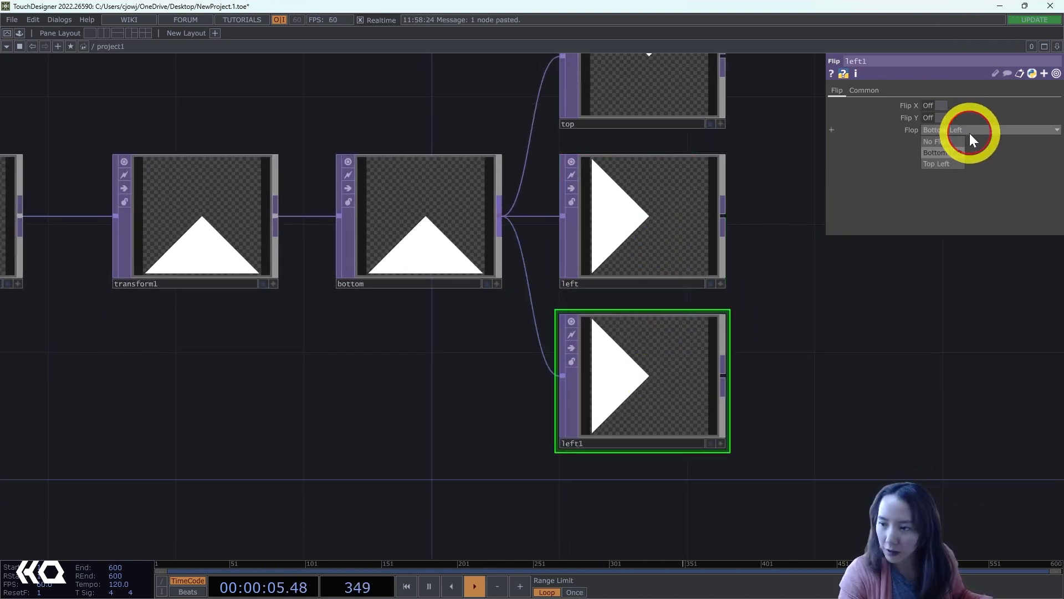
pyautogui.click(941, 164)
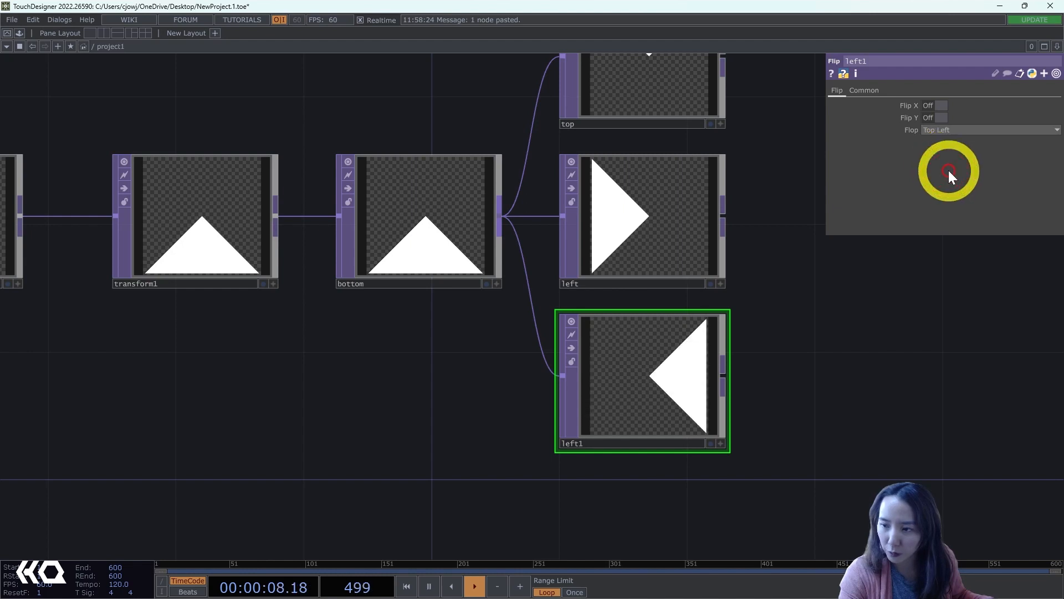
# - Rename the Top Left flop copy as right
pyautogui.doubleClick(606, 444)
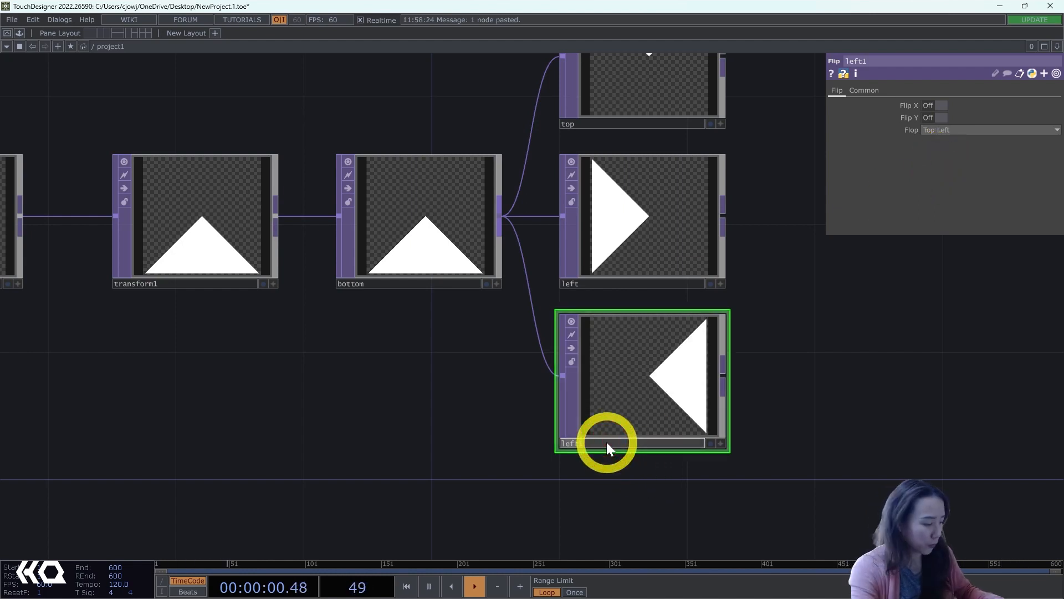
pyautogui.write('right')
pyautogui.press('Return')
# - Add a Rectangle TOP in the empty space below the triangle network
pyautogui.scroll(-5, 607, 441)
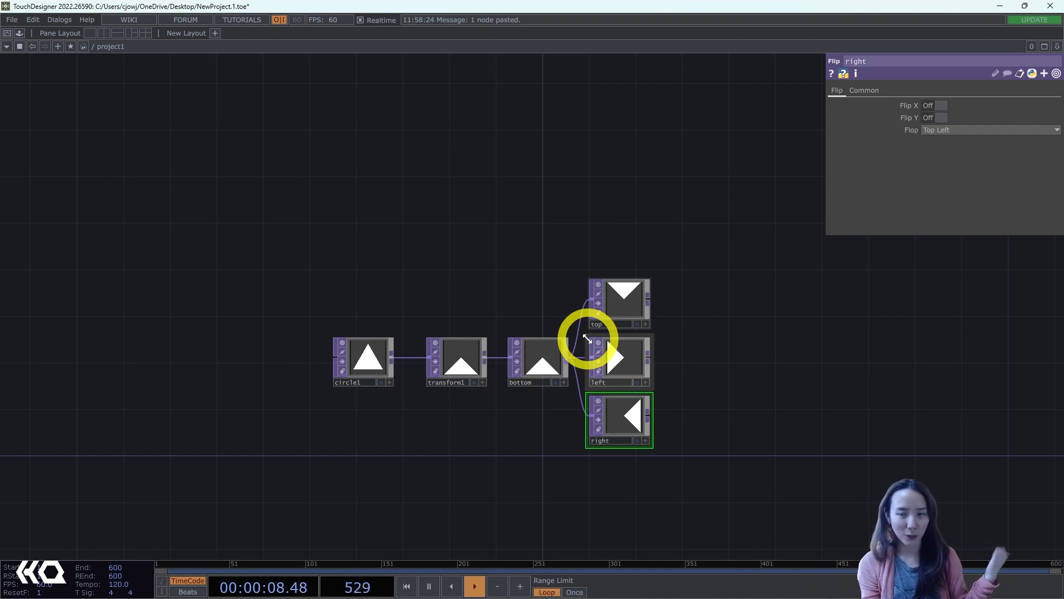
pyautogui.moveTo(554, 504); pyautogui.dragTo(514, 453)
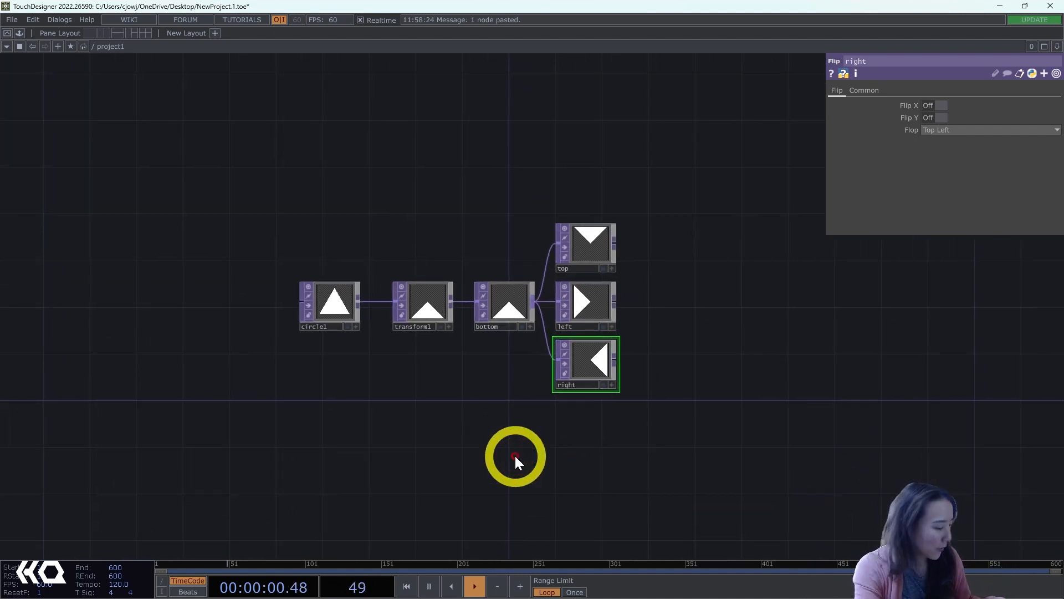
pyautogui.press('Tab')
pyautogui.write('rec')
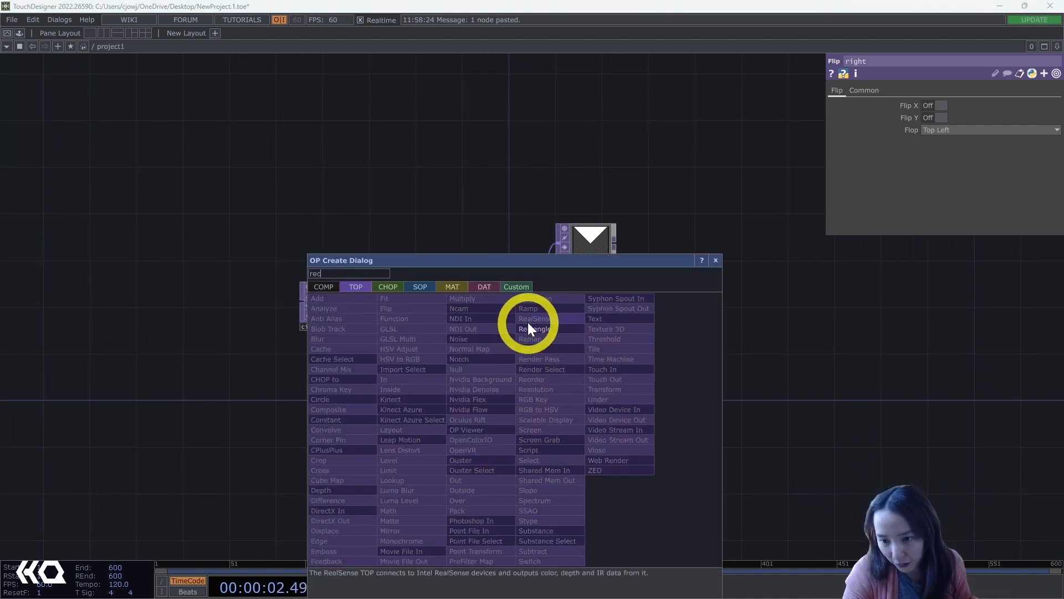
pyautogui.click(528, 330)
pyautogui.click(505, 451)
pyautogui.scroll(5, 512, 435)
pyautogui.moveTo(520, 369); pyautogui.dragTo(535, 223)
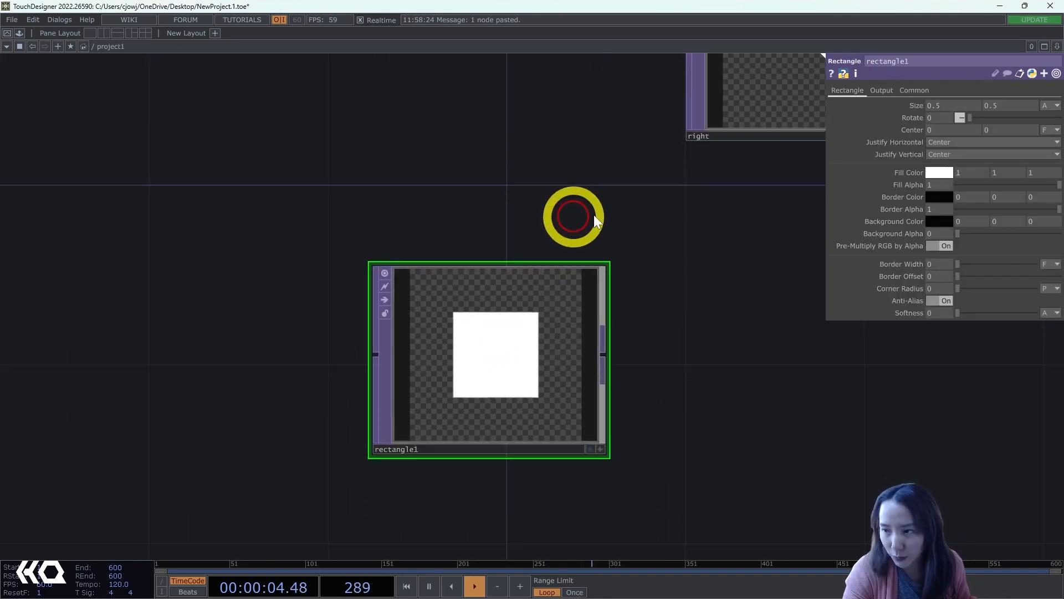
# - Set the resolution of rectangle1 to 1000 by 1000 and return to its shape parameters
pyautogui.click(922, 91)
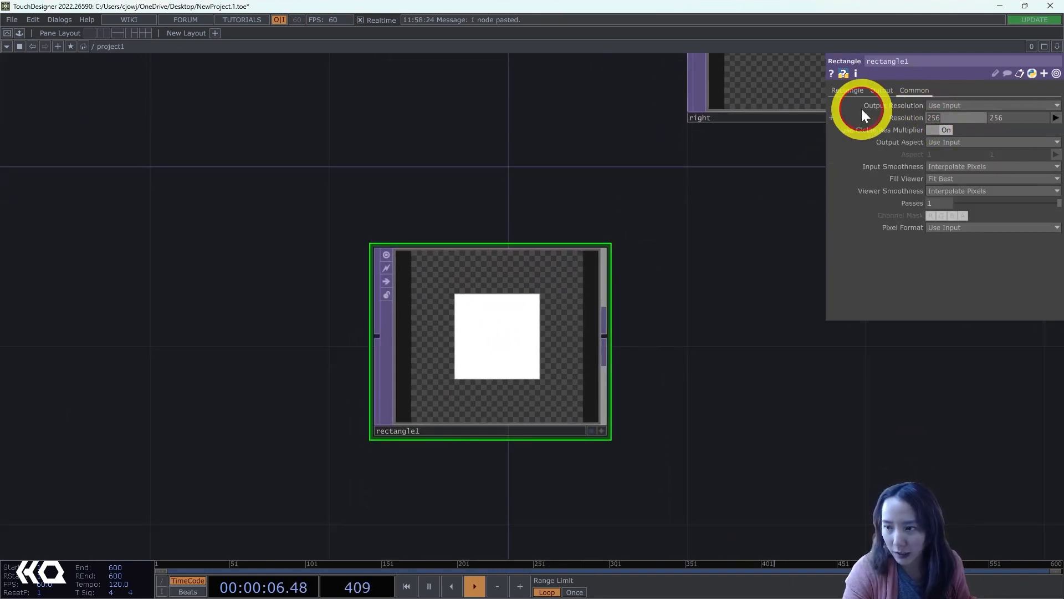
pyautogui.write('1000')
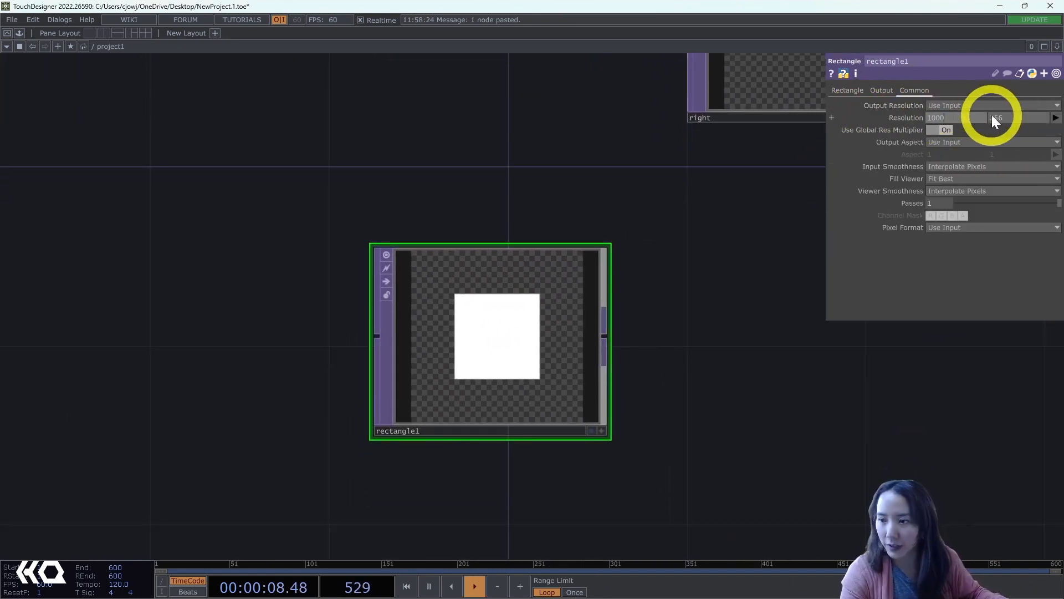
pyautogui.click(1002, 117)
pyautogui.write('10')
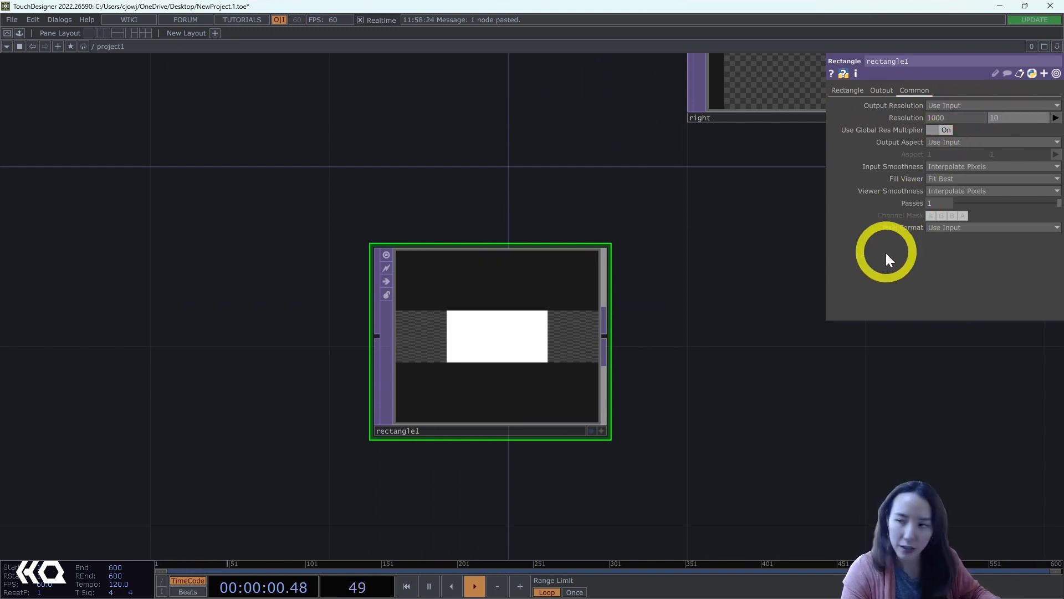
pyautogui.write('00')
pyautogui.press('Return')
pyautogui.click(847, 90)
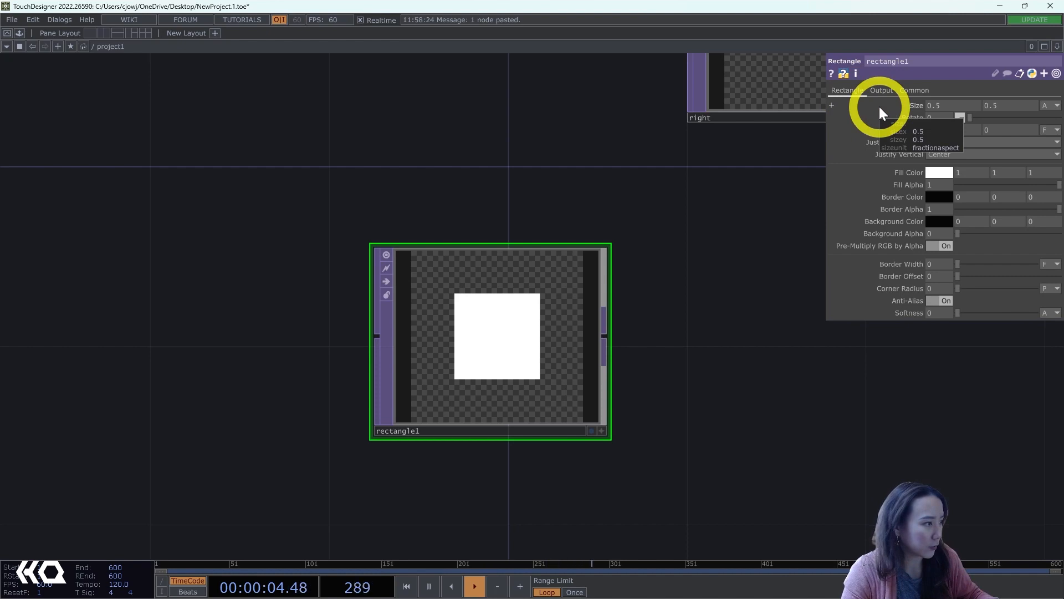
# - Set the vertical size of rectangle1 to 1 and its fill color to black
pyautogui.click(1001, 106)
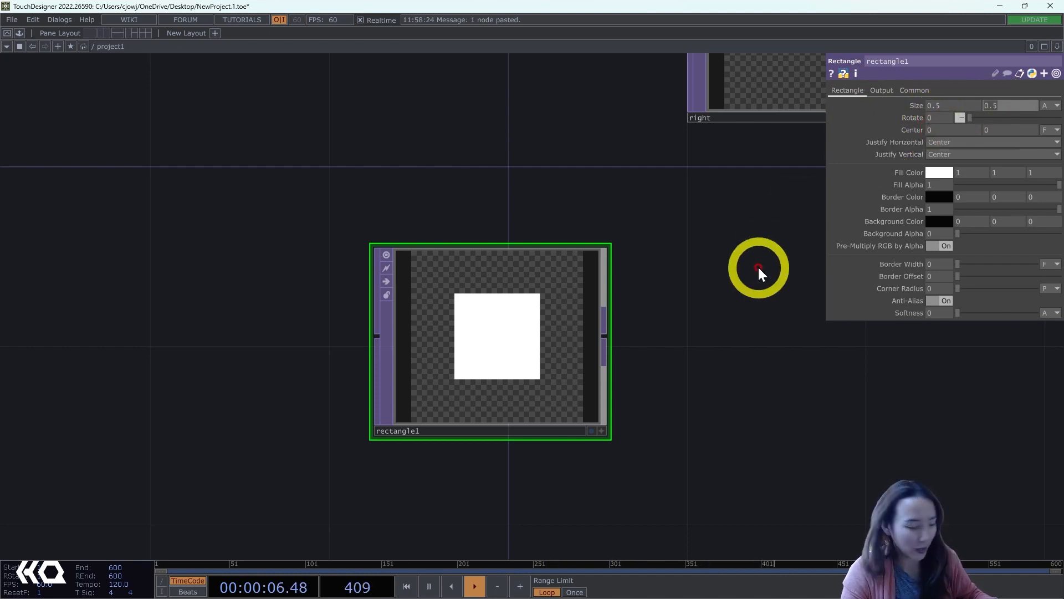
pyautogui.write('1')
pyautogui.press('Return')
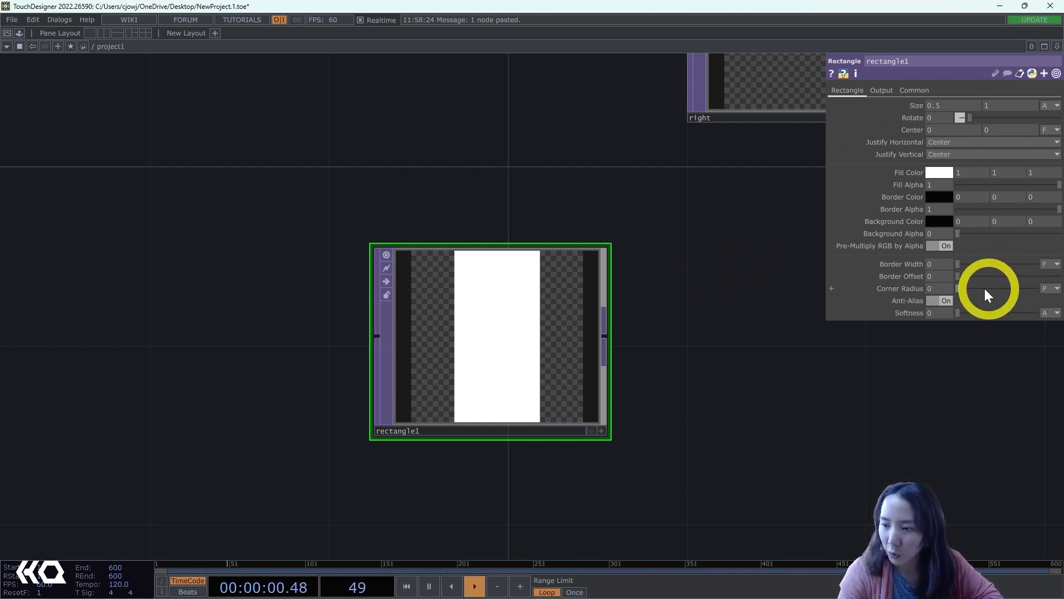
pyautogui.click(936, 173)
pyautogui.click(931, 149)
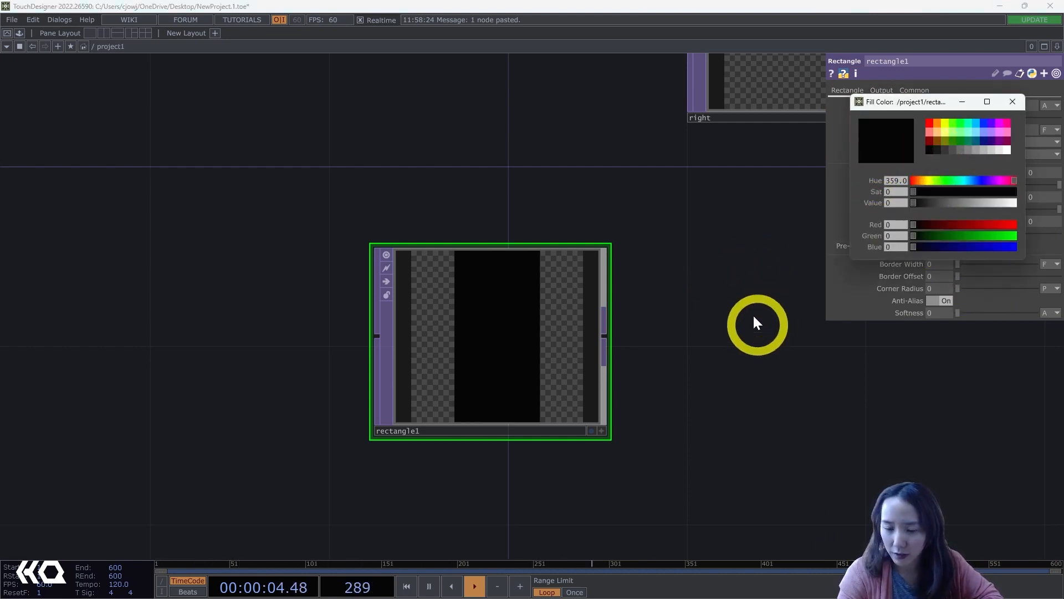
# - Rename the rectangle1 node as black_line
pyautogui.scroll(-3, 556, 361)
pyautogui.click(508, 385)
pyautogui.write('b')
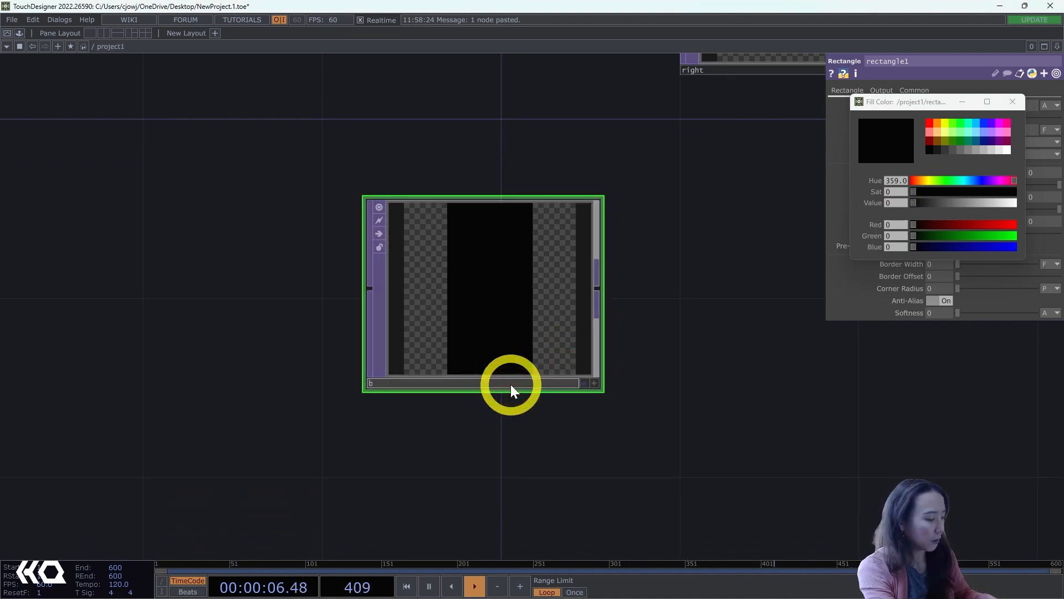
pyautogui.write('lack_line')
pyautogui.press('Return')
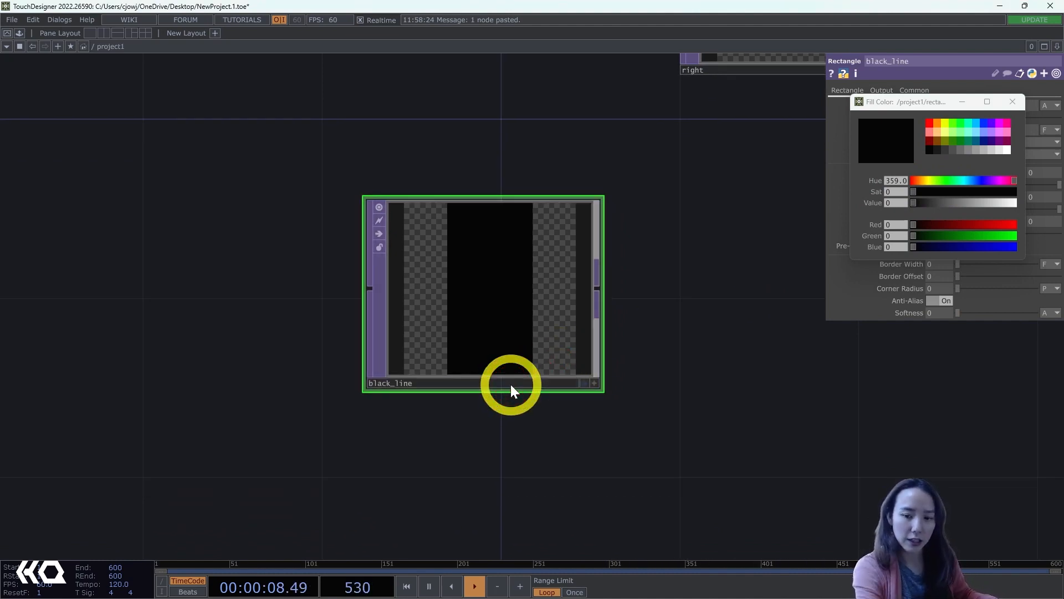
# - Duplicate black_line, place the copy directly below the original and rename it as red_line
pyautogui.hotkey('ctrl', 'c')
pyautogui.hotkey('ctrl', 'v')
pyautogui.moveTo(623, 397); pyautogui.dragTo(639, 253)
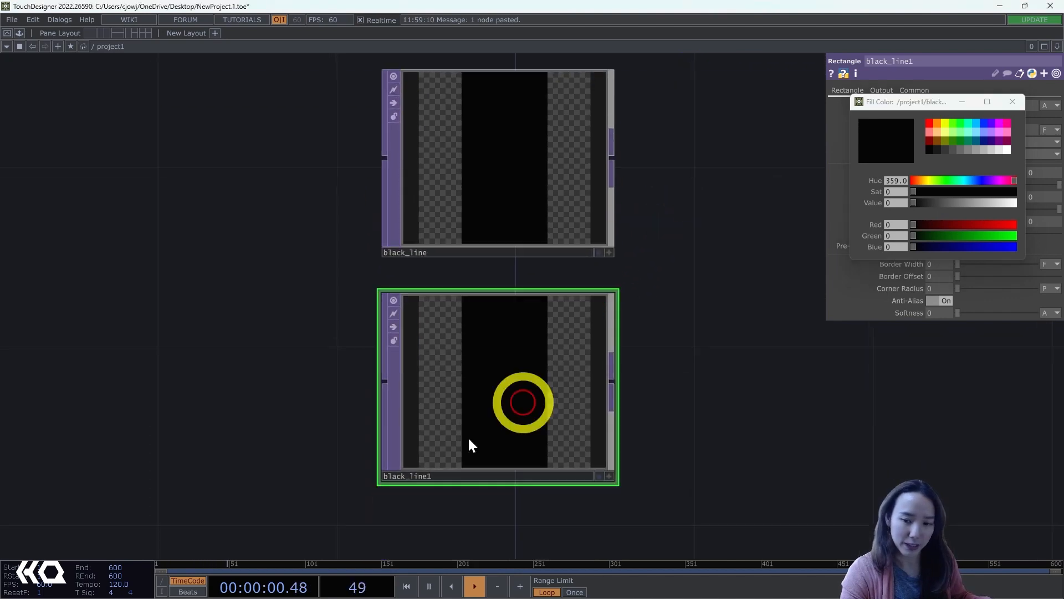
pyautogui.click(415, 464)
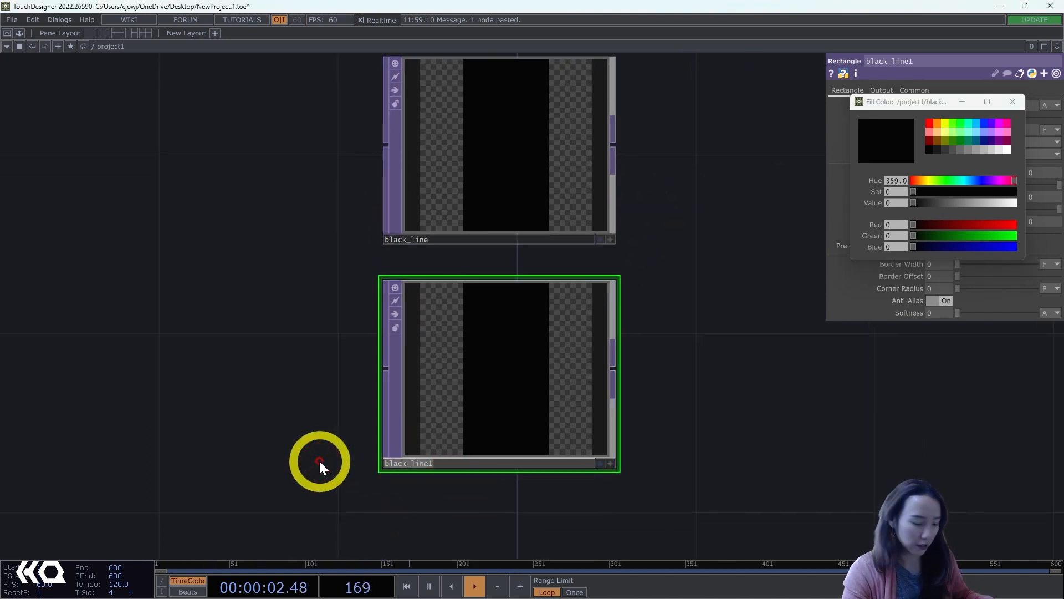
pyautogui.write('red_line')
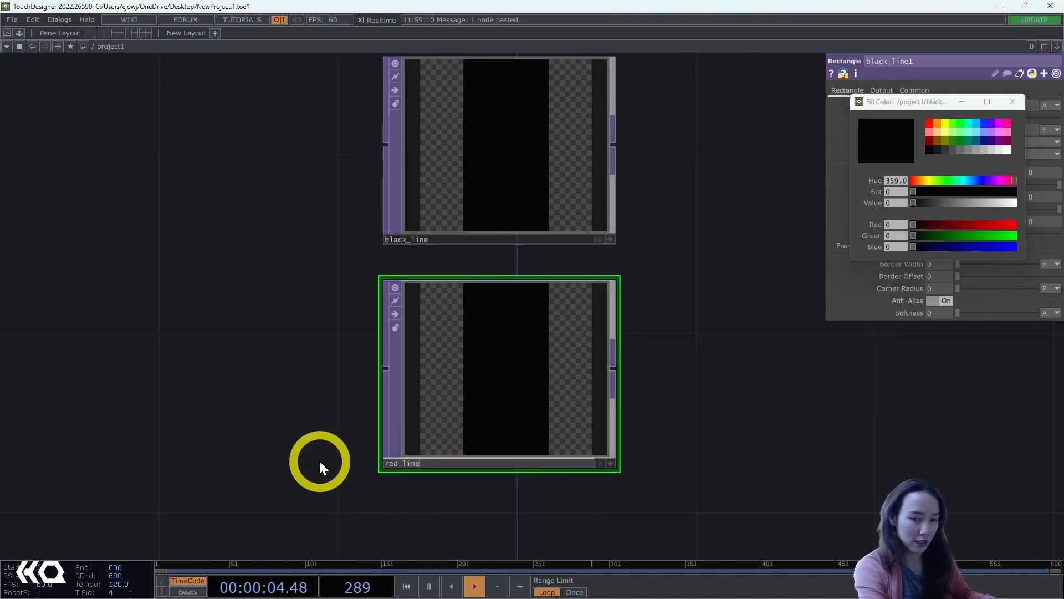
pyautogui.press('Return')
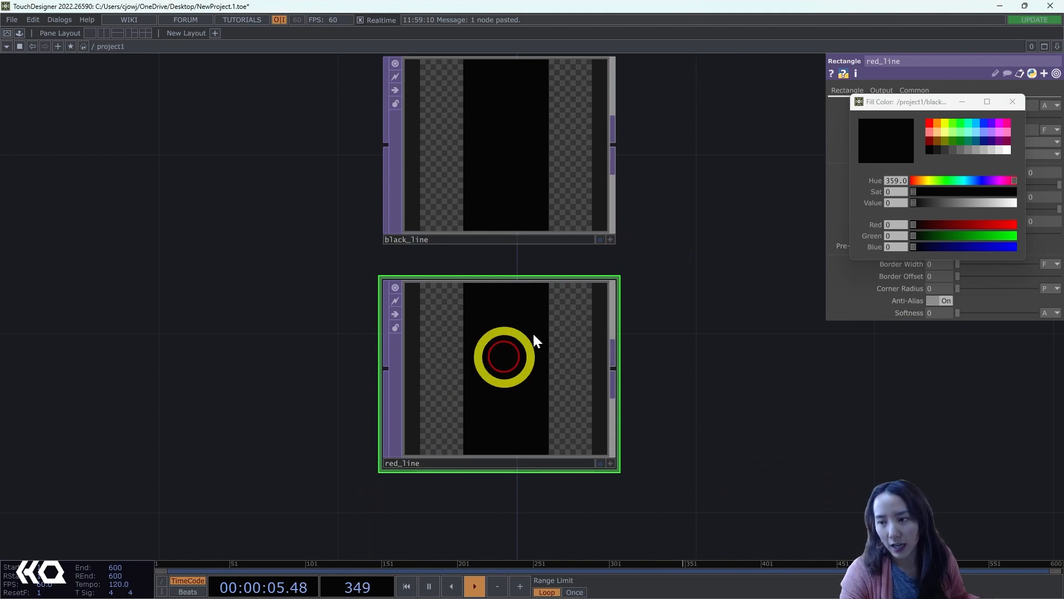
# - Set the fill color of red_line to a darker red with a Value of about 0.71
pyautogui.click(930, 122)
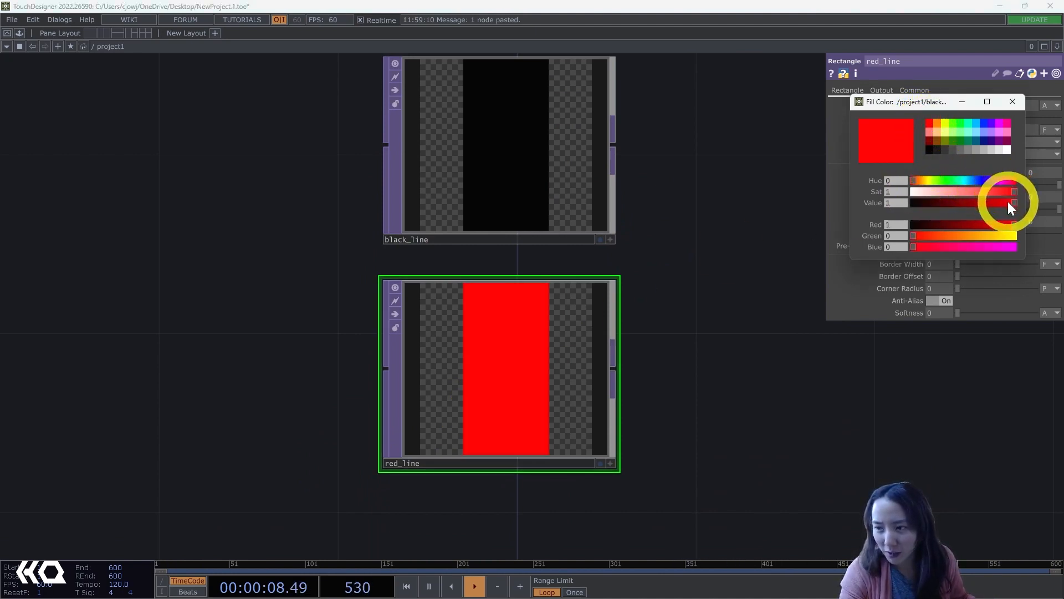
pyautogui.moveTo(1008, 202); pyautogui.dragTo(985, 203)
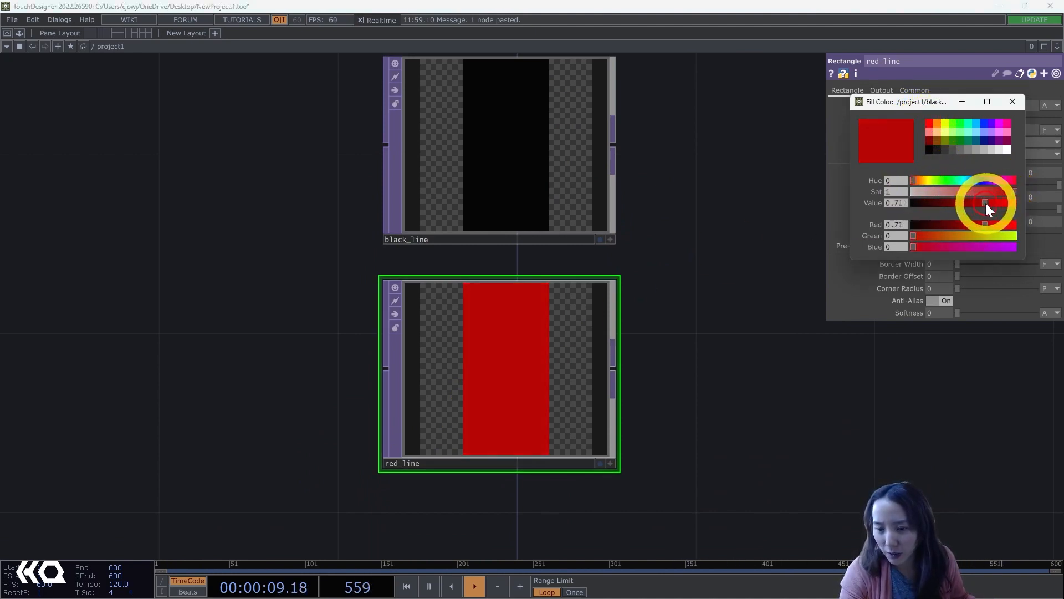
pyautogui.click(1013, 103)
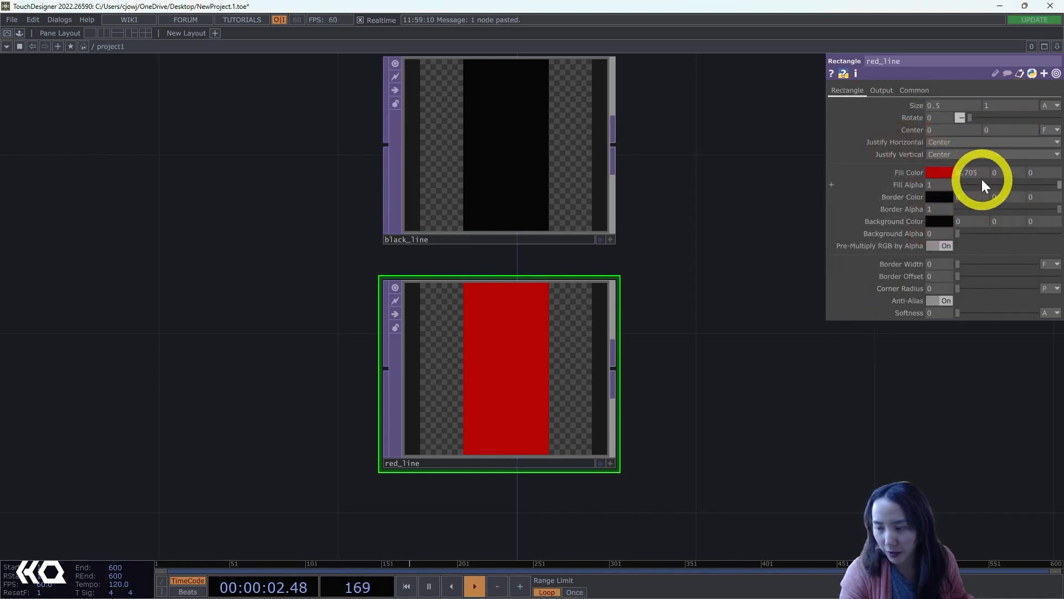
# - Add a Transform TOP connected to the output of black_line and place it beside that node
pyautogui.moveTo(720, 238); pyautogui.dragTo(601, 353)
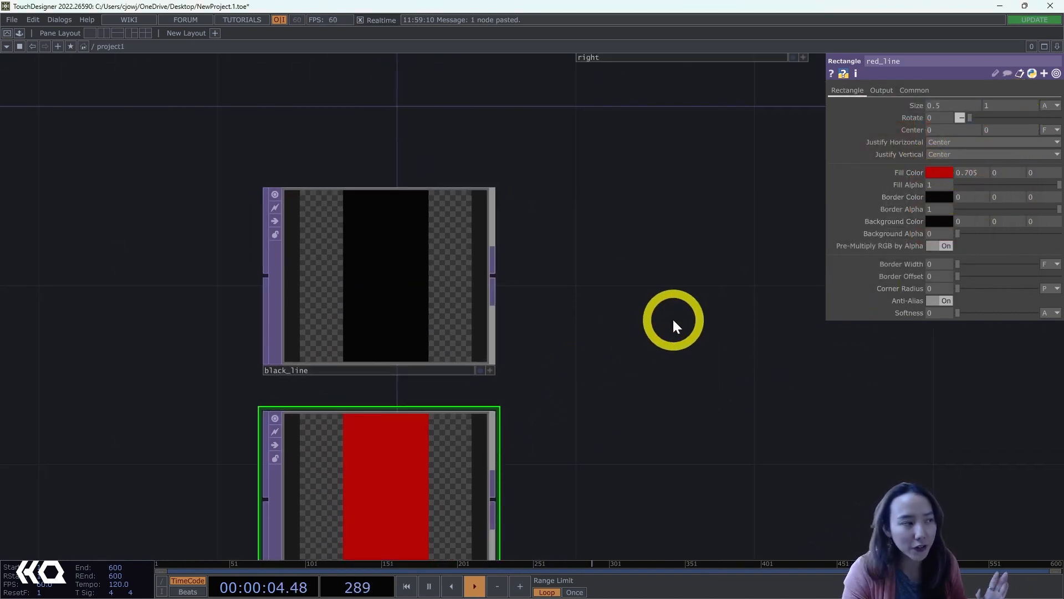
pyautogui.moveTo(674, 321); pyautogui.dragTo(625, 300)
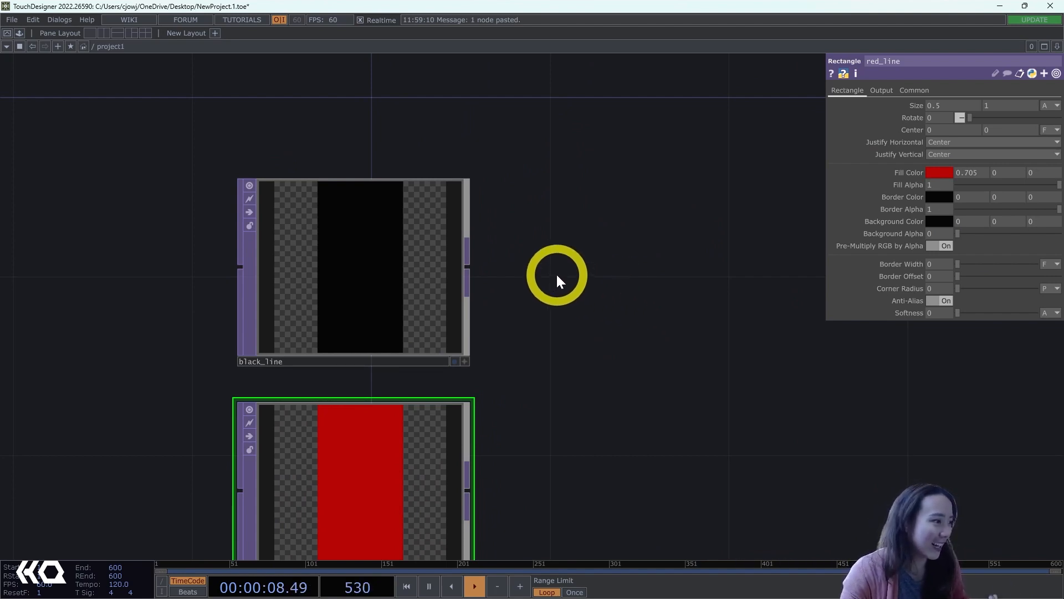
pyautogui.moveTo(498, 289); pyautogui.dragTo(481, 294)
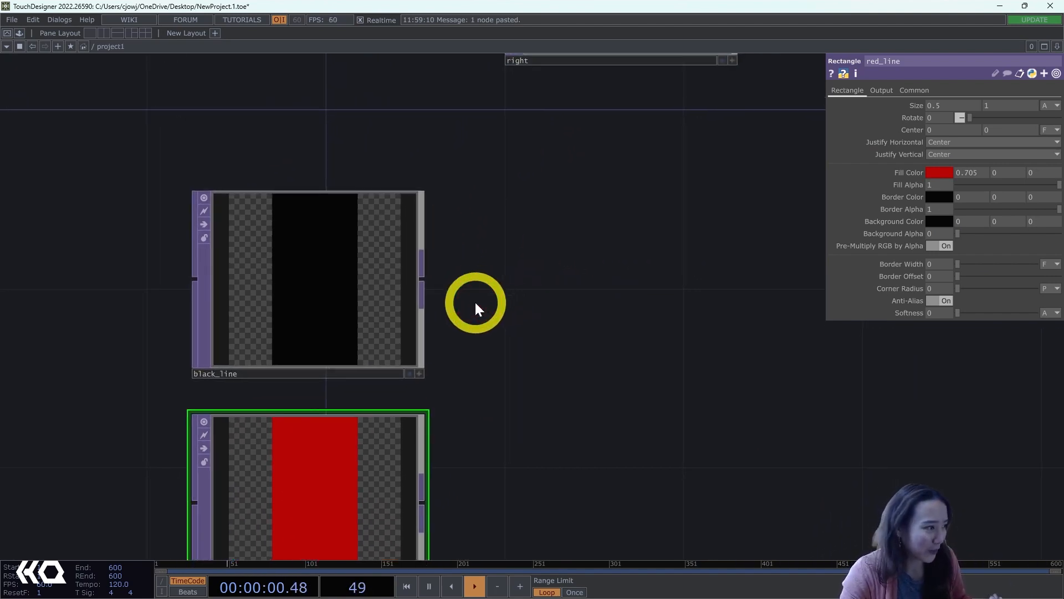
pyautogui.rightClick(422, 284)
pyautogui.write('tra')
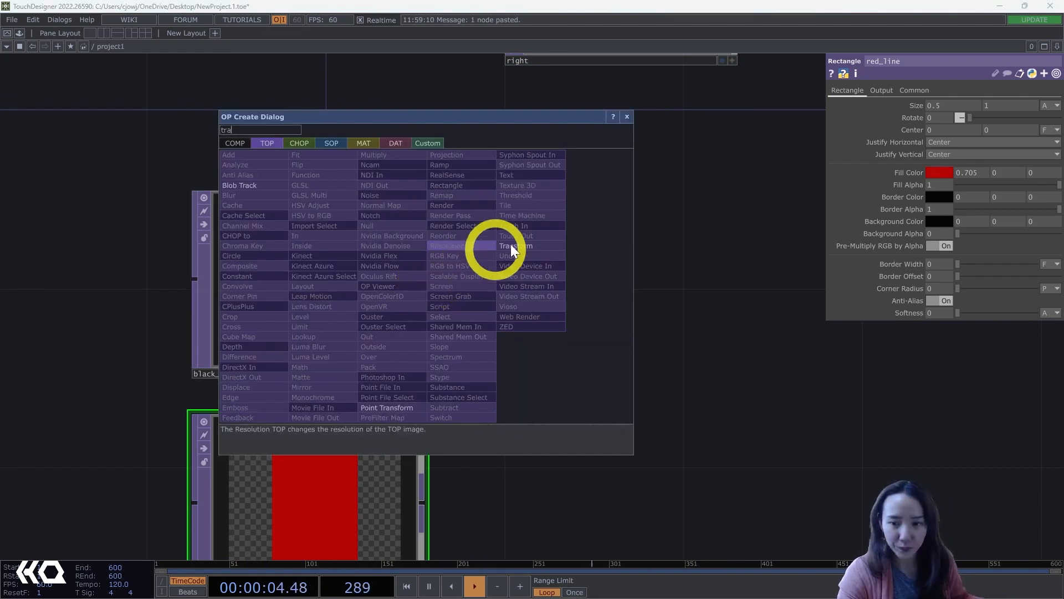
pyautogui.click(537, 246)
pyautogui.click(621, 272)
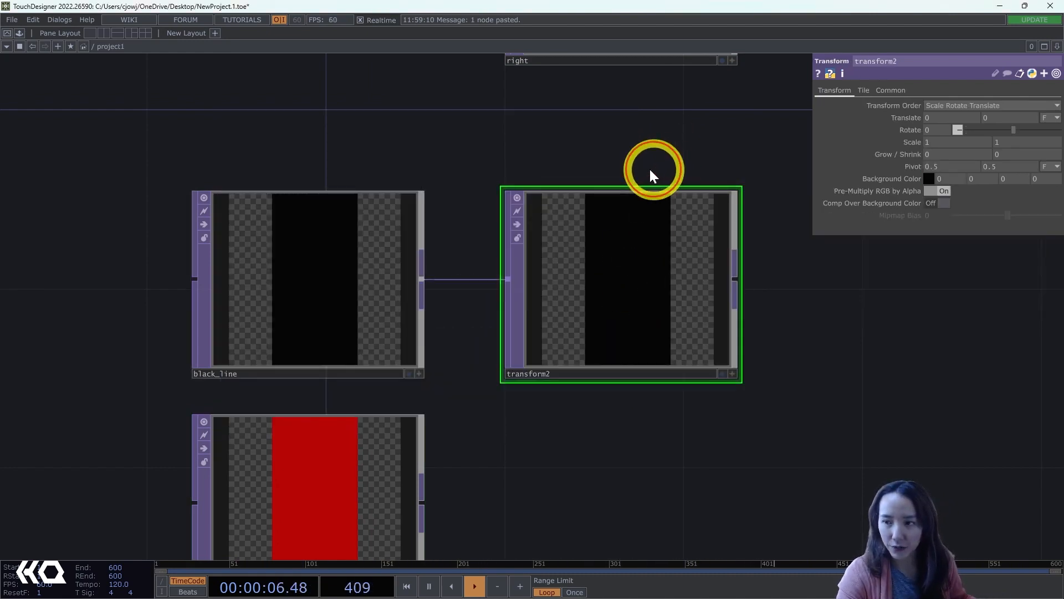
# - Set the tile Extend mode of transform2 to Repeat and return to its transform parameters
pyautogui.moveTo(650, 169); pyautogui.dragTo(532, 153)
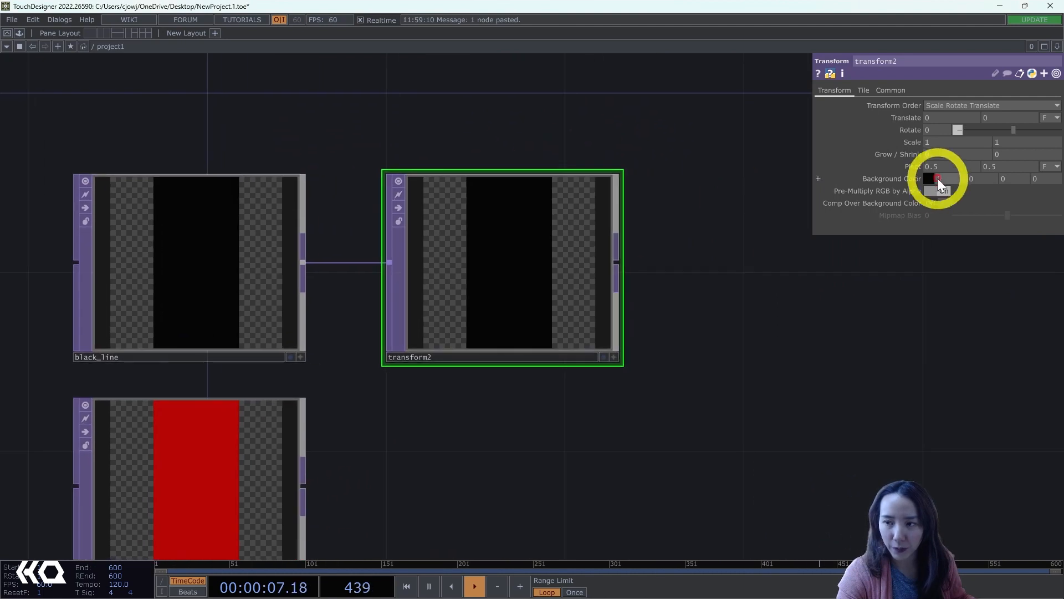
pyautogui.click(862, 91)
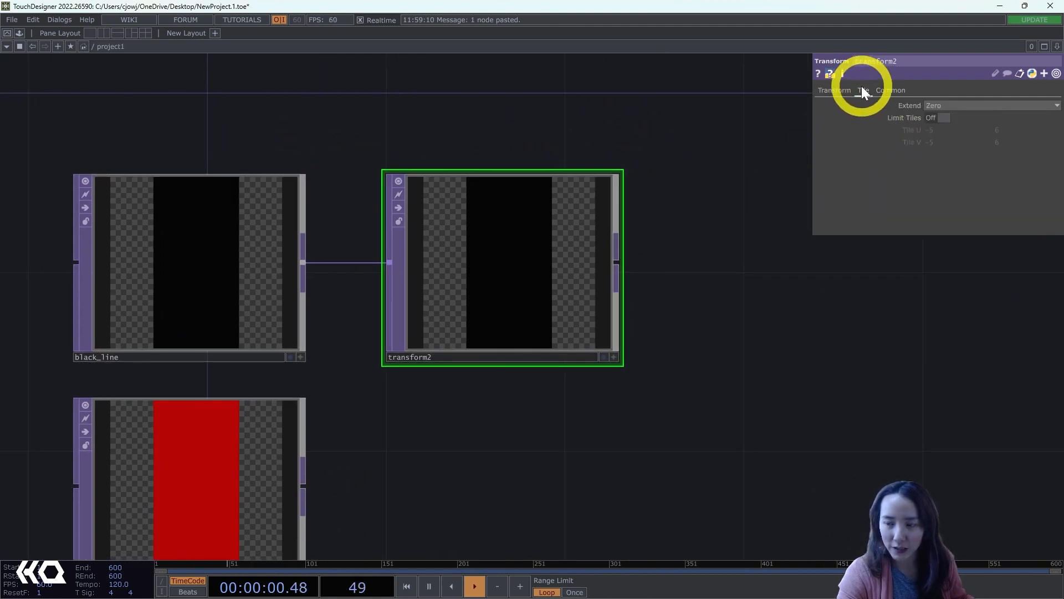
pyautogui.click(943, 105)
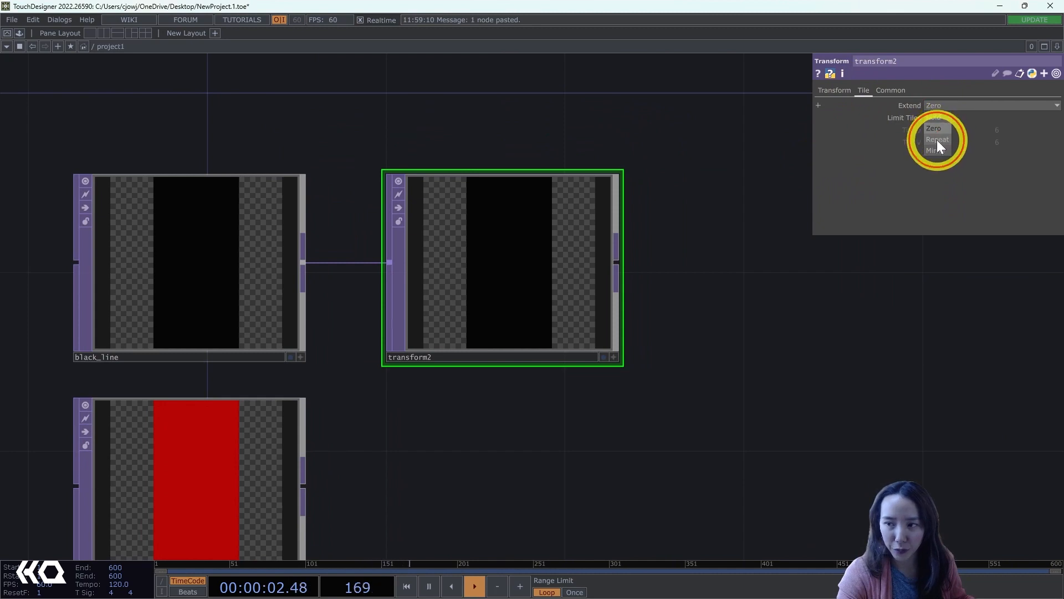
pyautogui.click(937, 139)
pyautogui.click(835, 91)
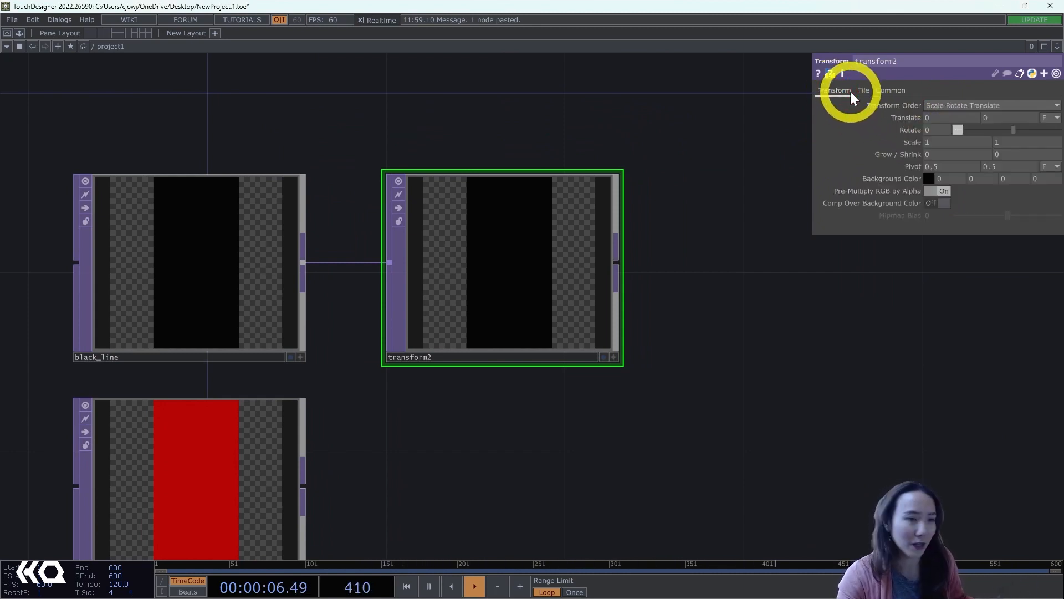
pyautogui.click(863, 90)
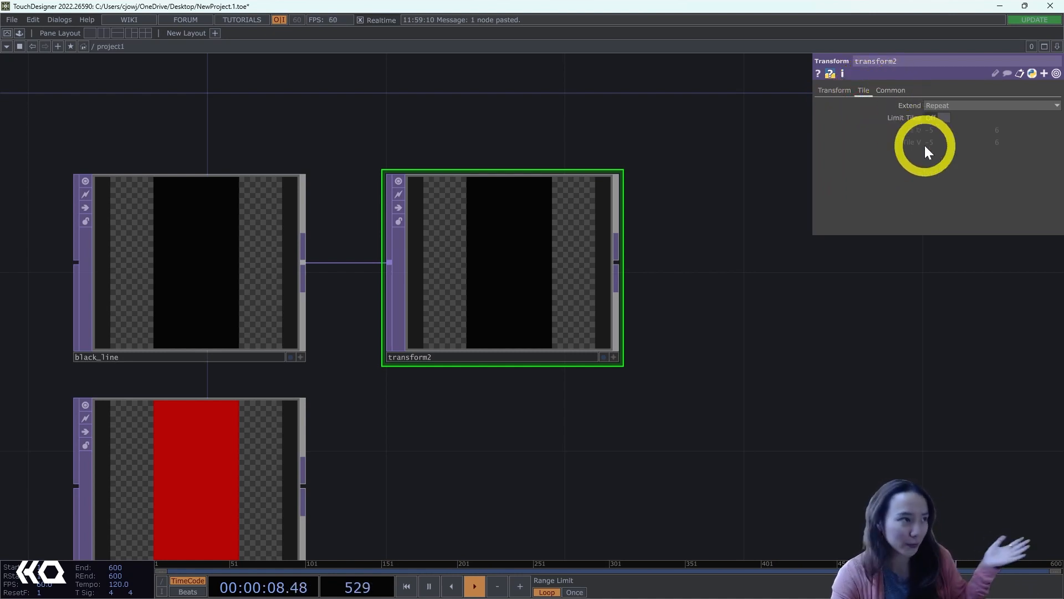
pyautogui.click(834, 91)
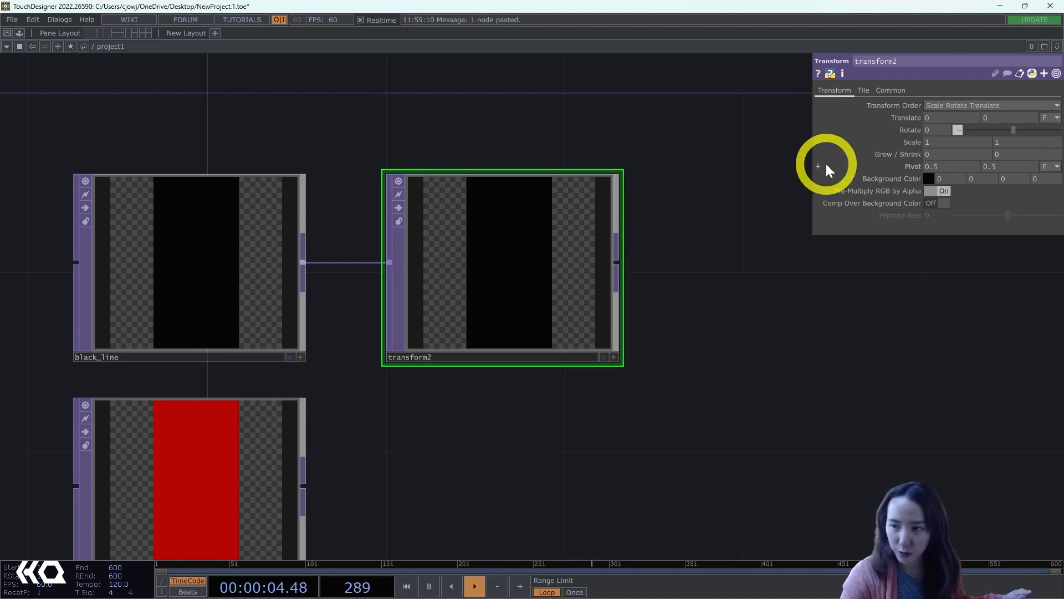
# - Set the Rotate of transform2 to 90 and its horizontal Scale to .1
pyautogui.moveTo(933, 129); pyautogui.dragTo(899, 135)
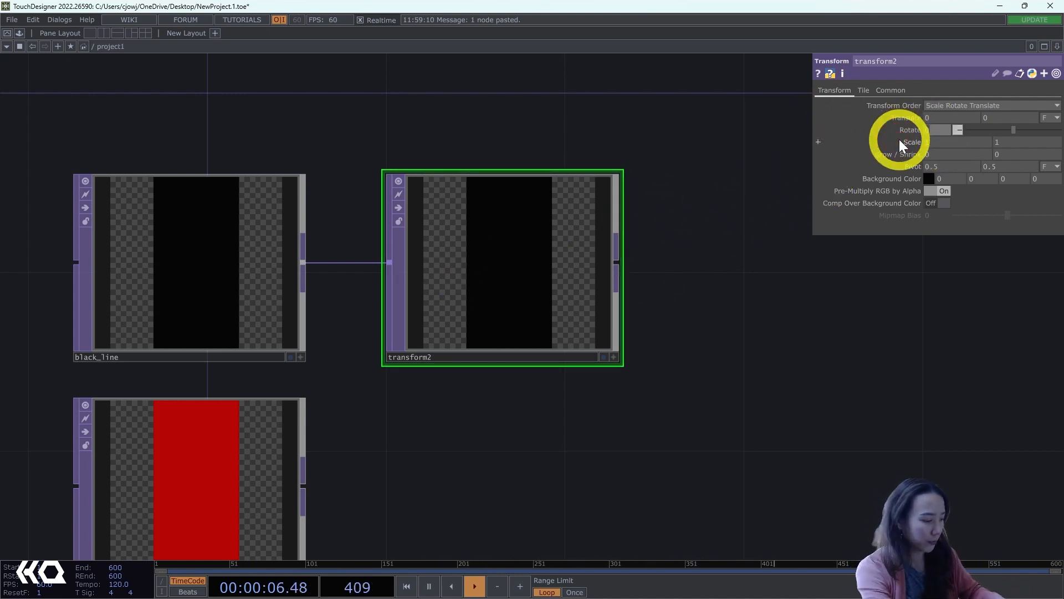
pyautogui.write('90')
pyautogui.press('Return')
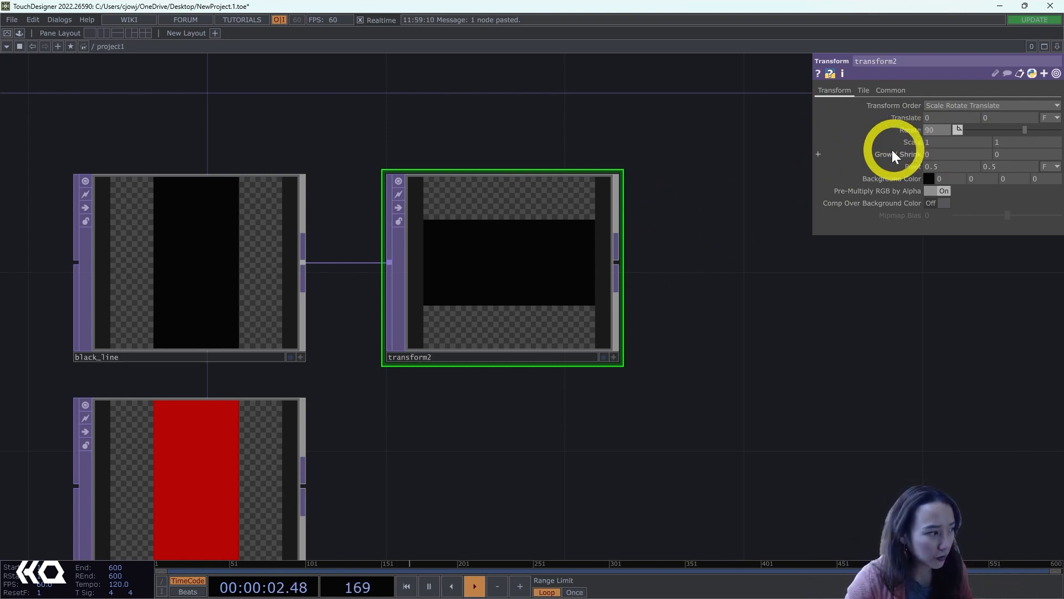
pyautogui.moveTo(933, 143); pyautogui.dragTo(900, 149)
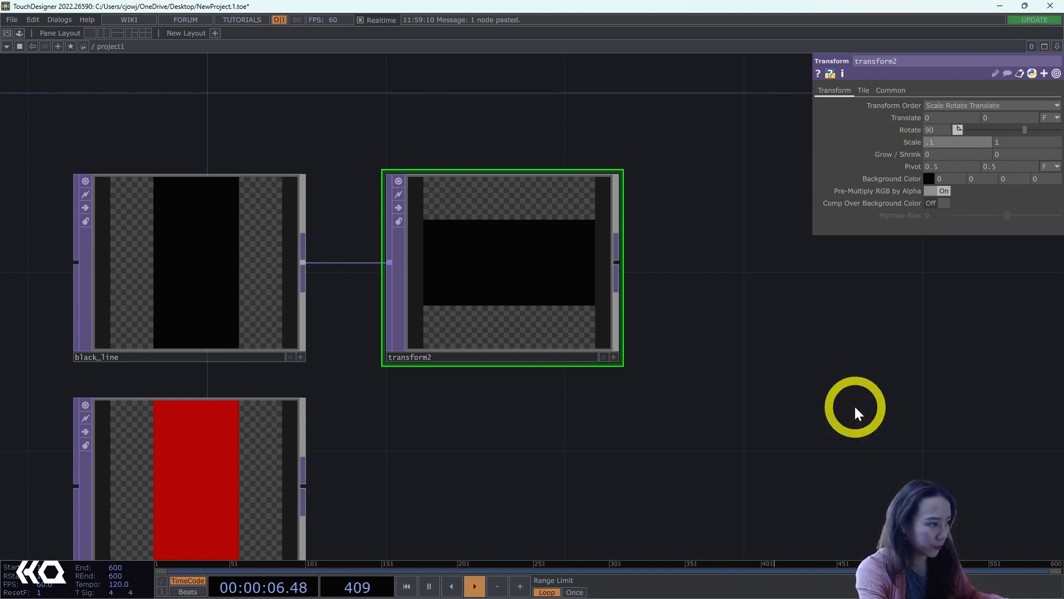
pyautogui.press('Return')
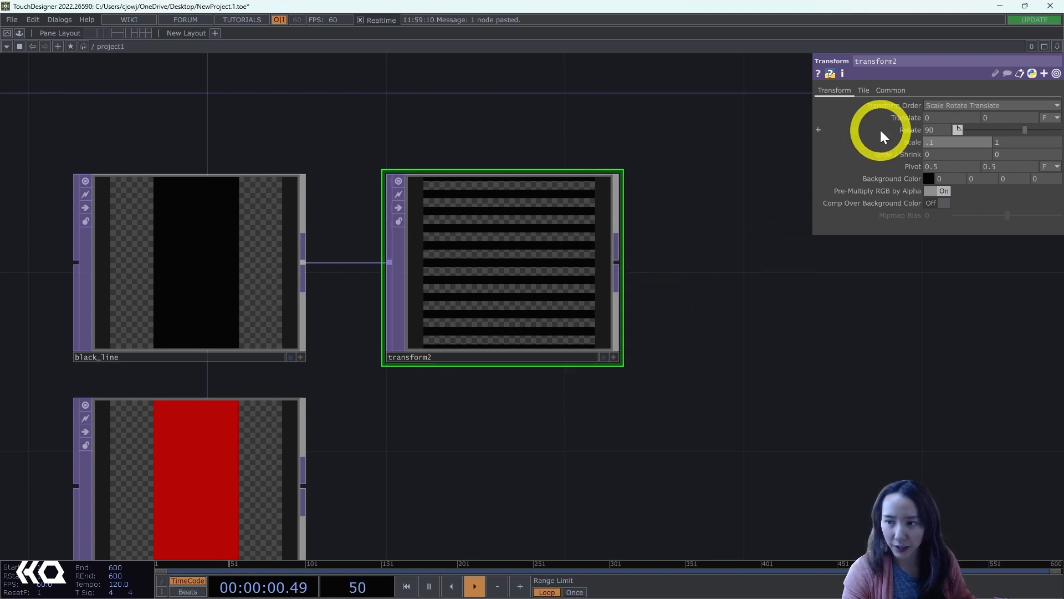
# - Animate the vertical Translate of transform2 with the expression absTime.frame*.002
pyautogui.click(903, 117)
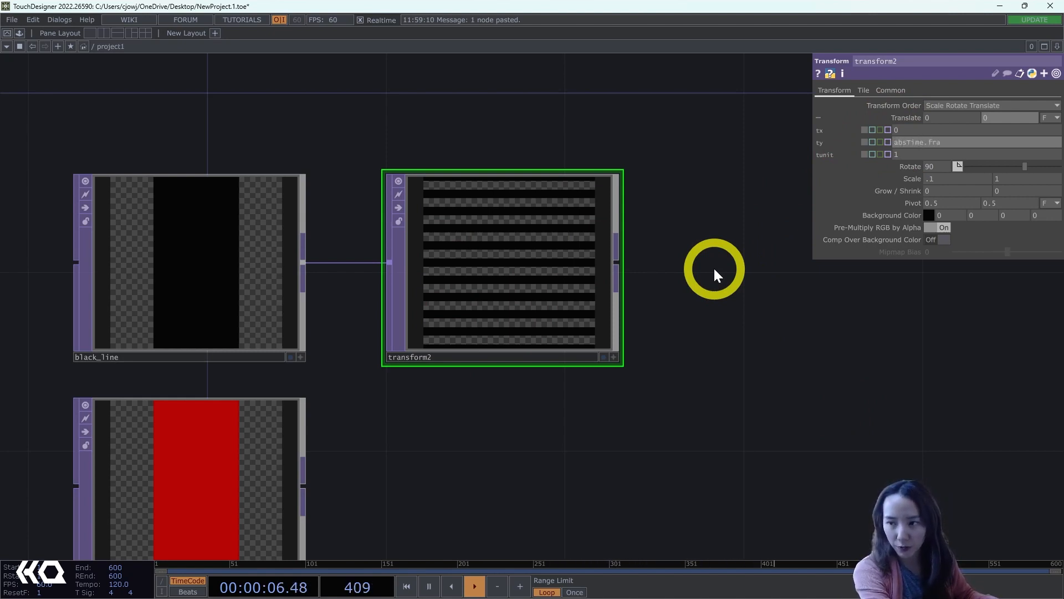
pyautogui.press('Return')
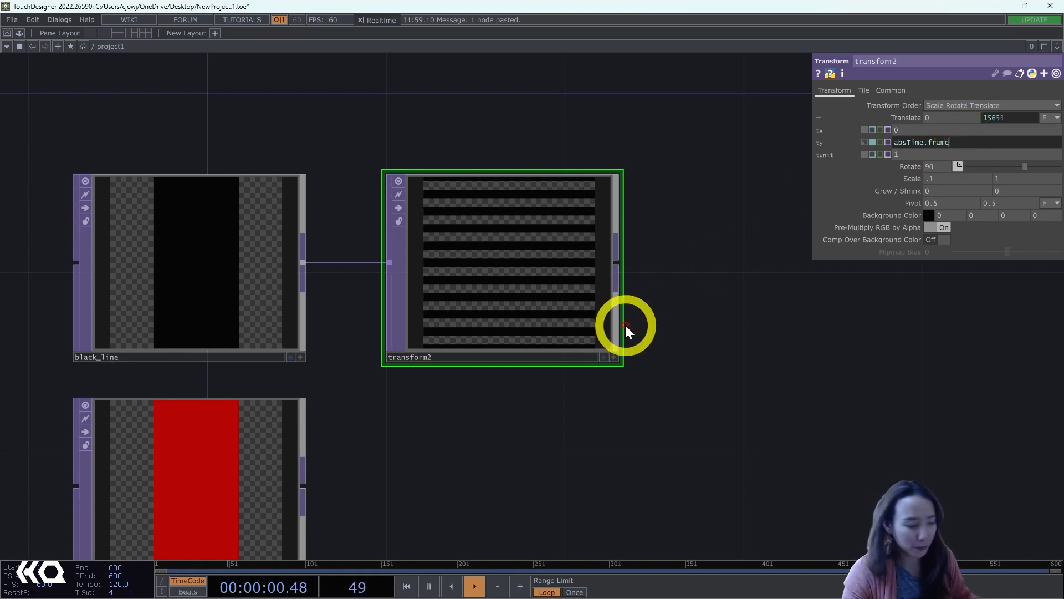
pyautogui.write('*')
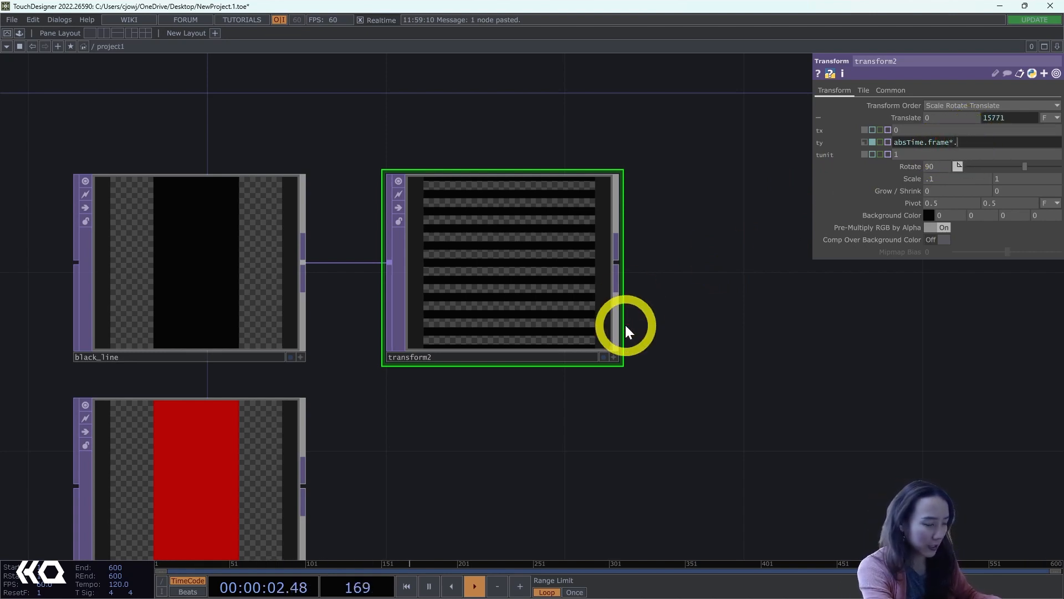
pyautogui.write('.002')
pyautogui.press('Return')
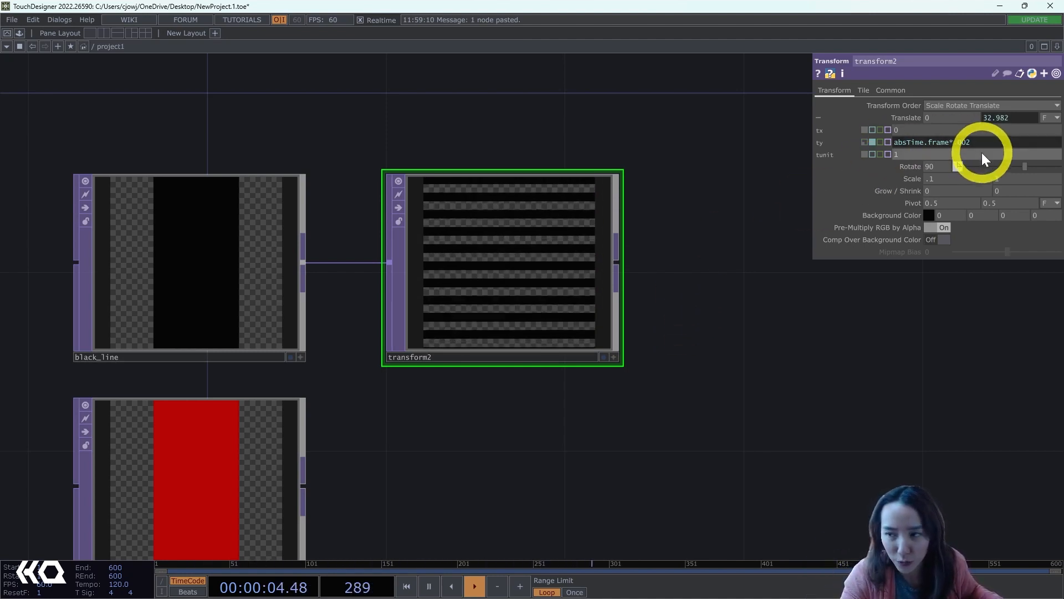
# - Try the multipliers .1, .01 and .001 in transform2's vertical Translate expression, and restore it to absTime.frame*.002
pyautogui.doubleClick(965, 143)
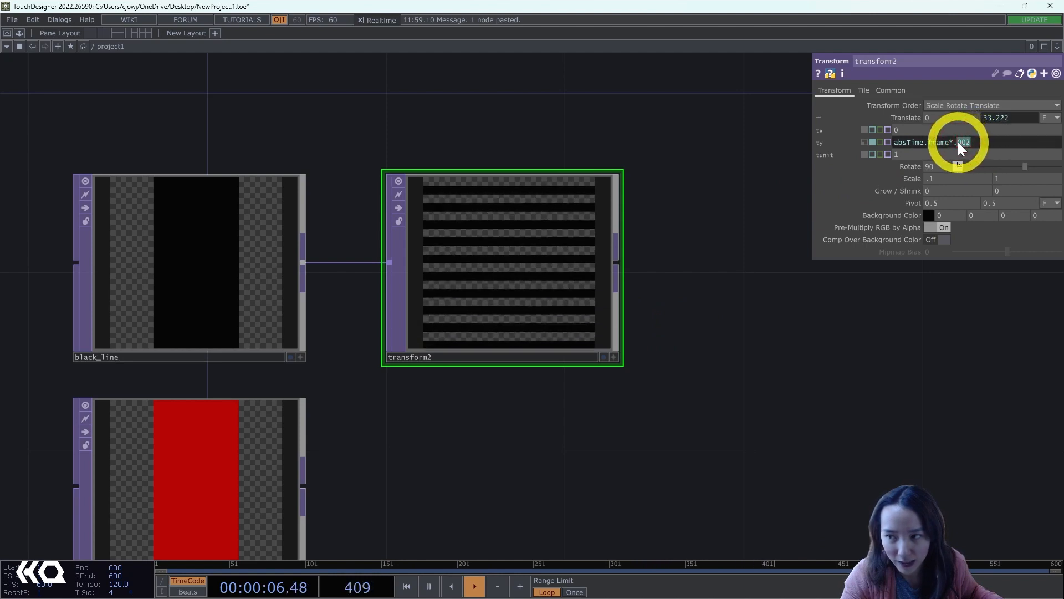
pyautogui.write('1')
pyautogui.press('Return')
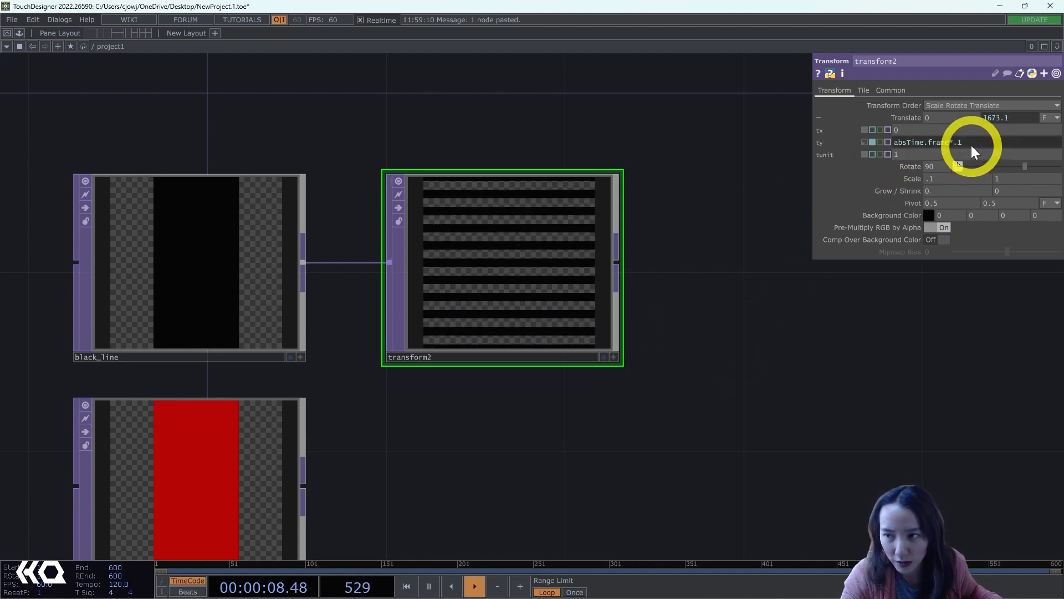
pyautogui.click(951, 143)
pyautogui.write('0')
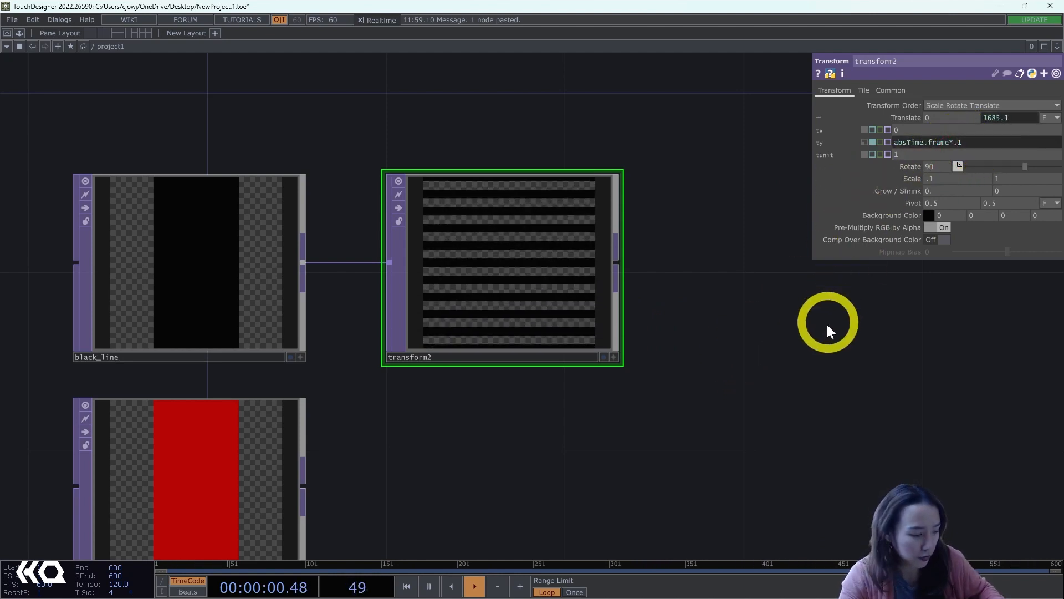
pyautogui.press('Return')
pyautogui.click(964, 143)
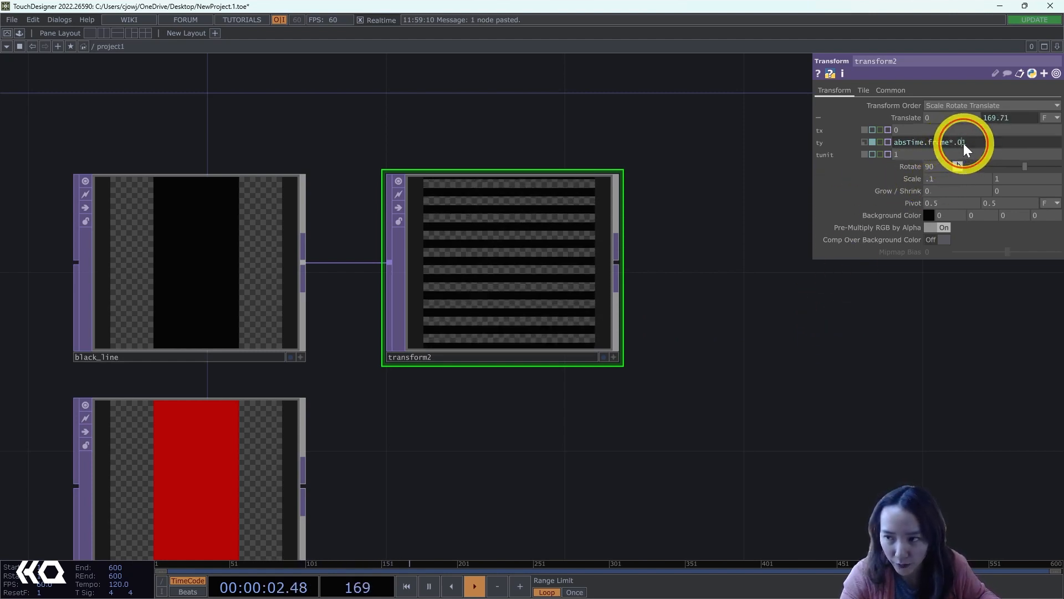
pyautogui.write('0')
pyautogui.press('Return')
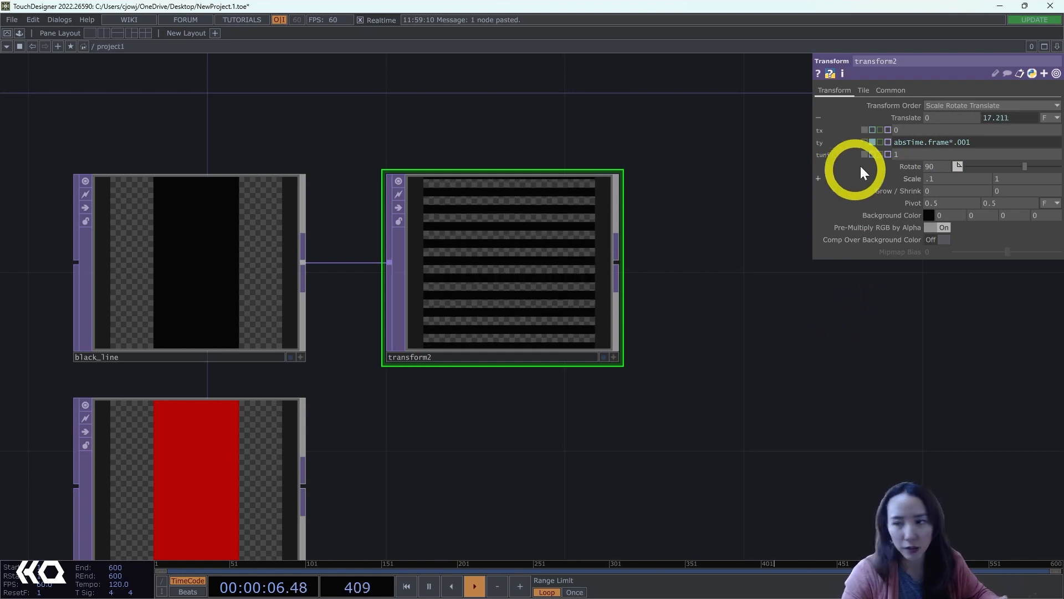
pyautogui.click(974, 143)
pyautogui.press('BackSpace')
pyautogui.write('2')
pyautogui.press('Return')
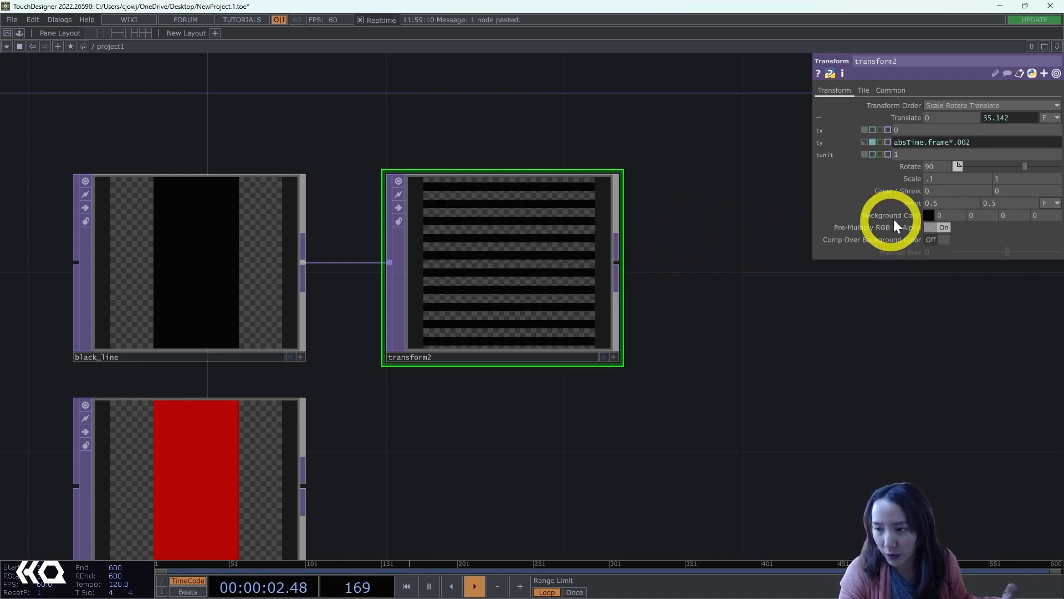
# - Copy red_line's fill color to transform2's Background Color, set its alpha to 1 and enable Comp Over Background Color
pyautogui.click(273, 451)
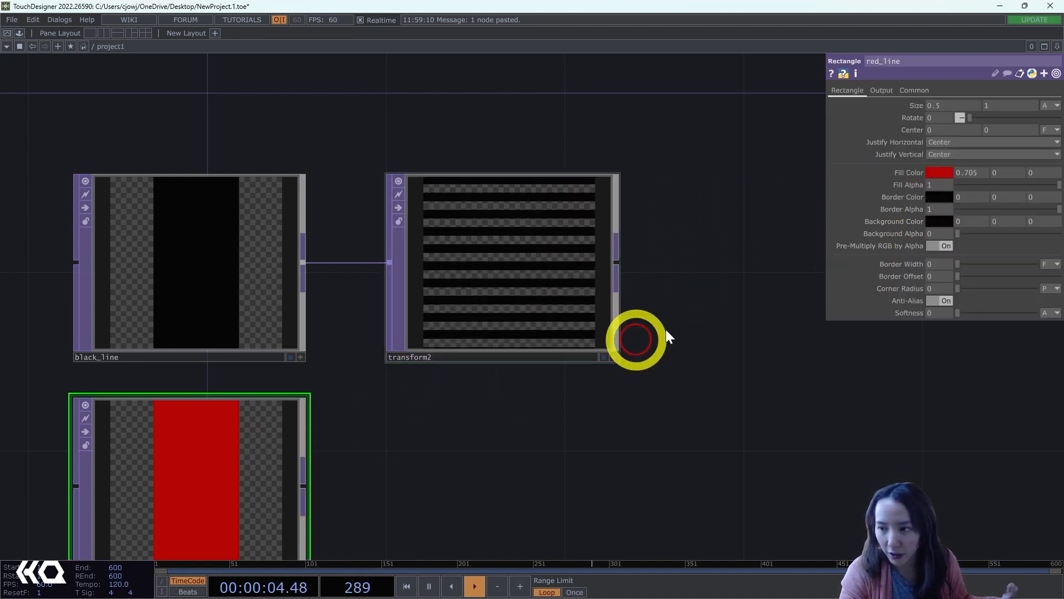
pyautogui.click(983, 170)
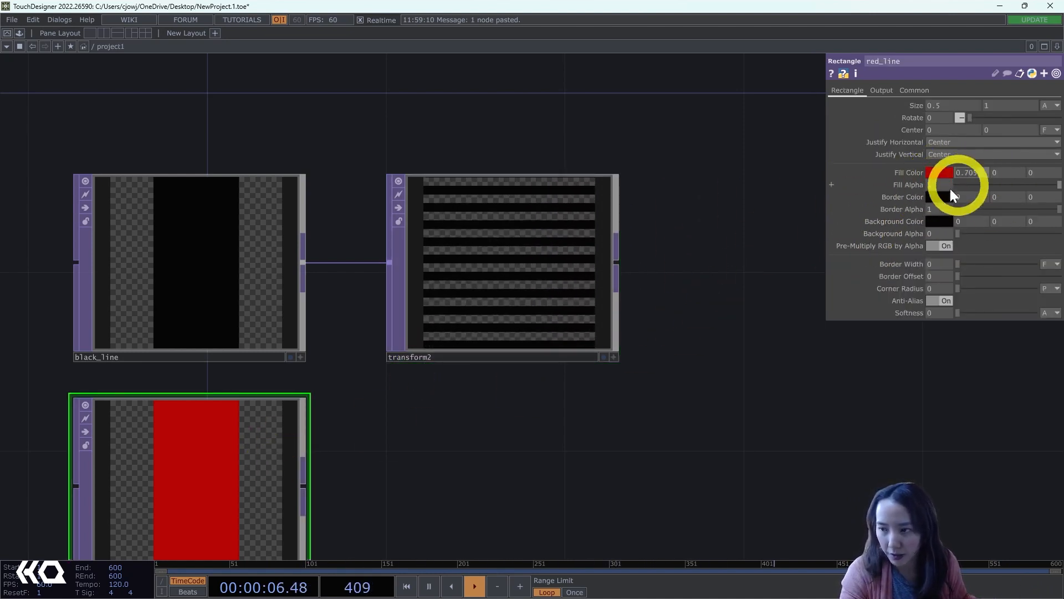
pyautogui.click(618, 253)
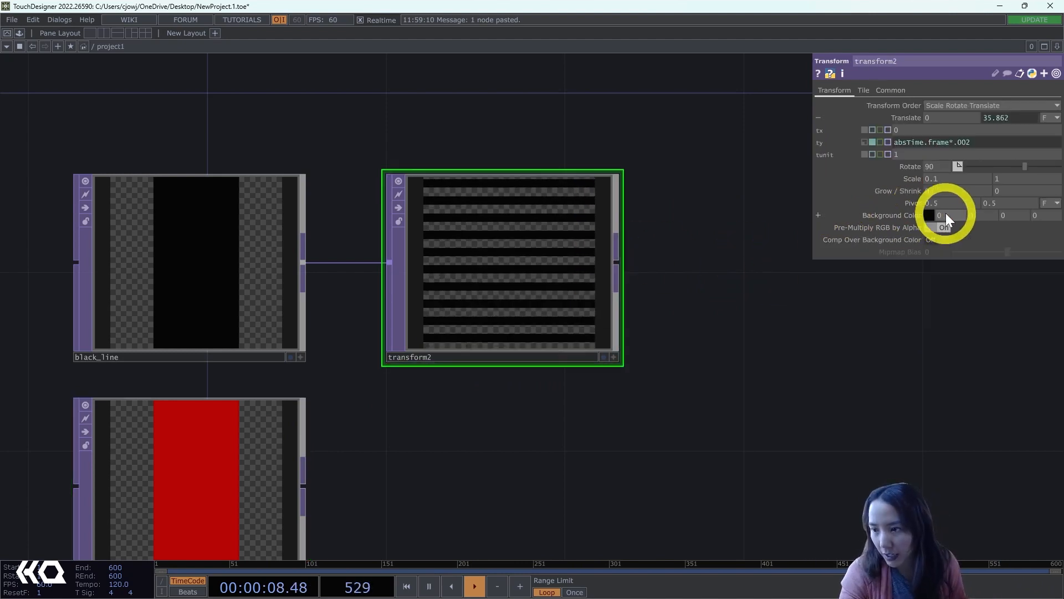
pyautogui.click(1035, 215)
pyautogui.write('1')
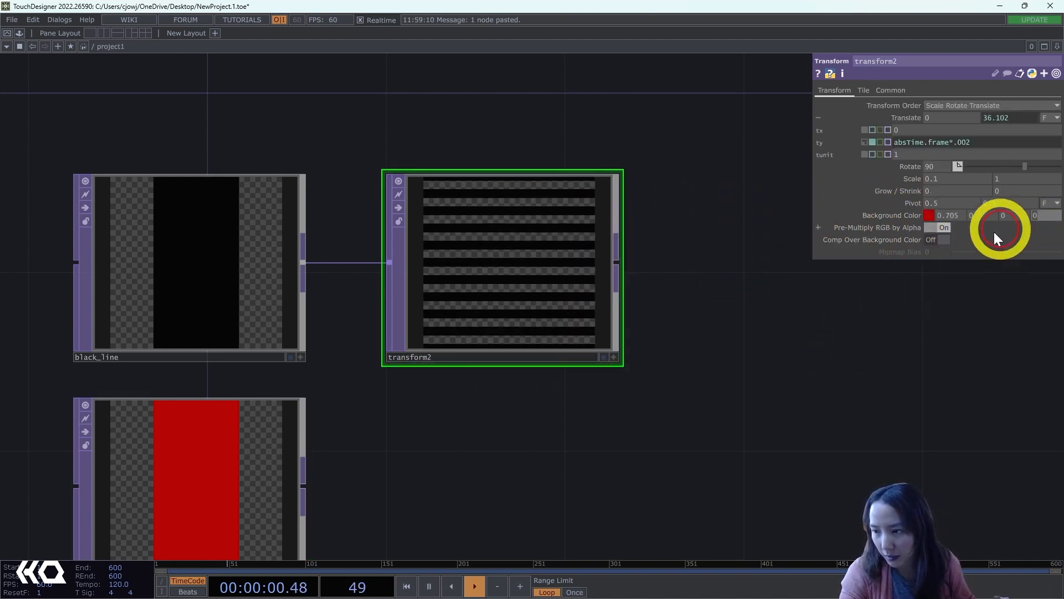
pyautogui.click(937, 238)
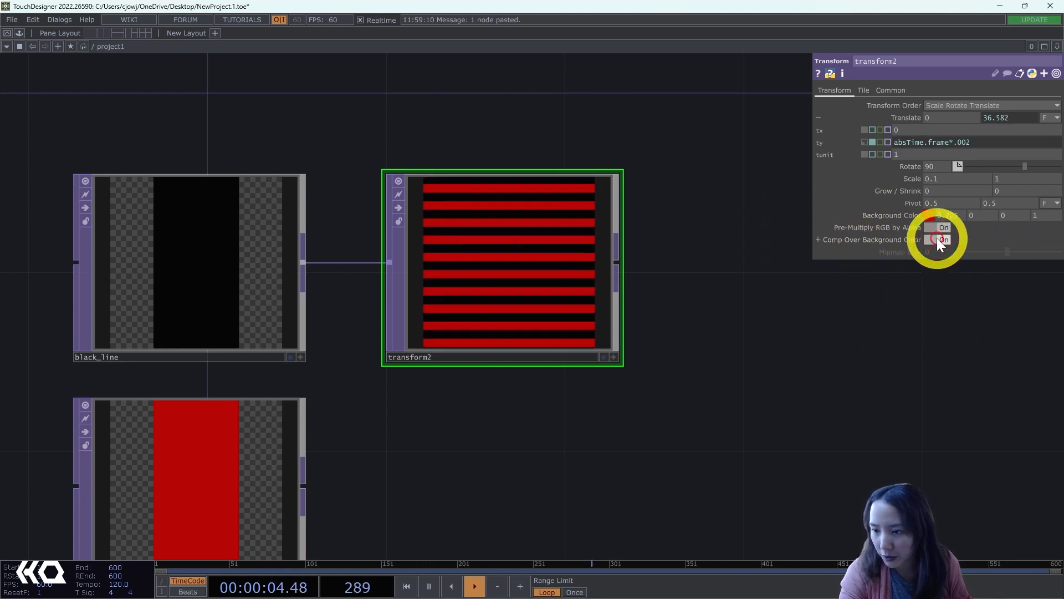
# - Rename the transform2 node as line_top
pyautogui.moveTo(692, 351); pyautogui.dragTo(673, 261)
pyautogui.moveTo(666, 222); pyautogui.dragTo(628, 420)
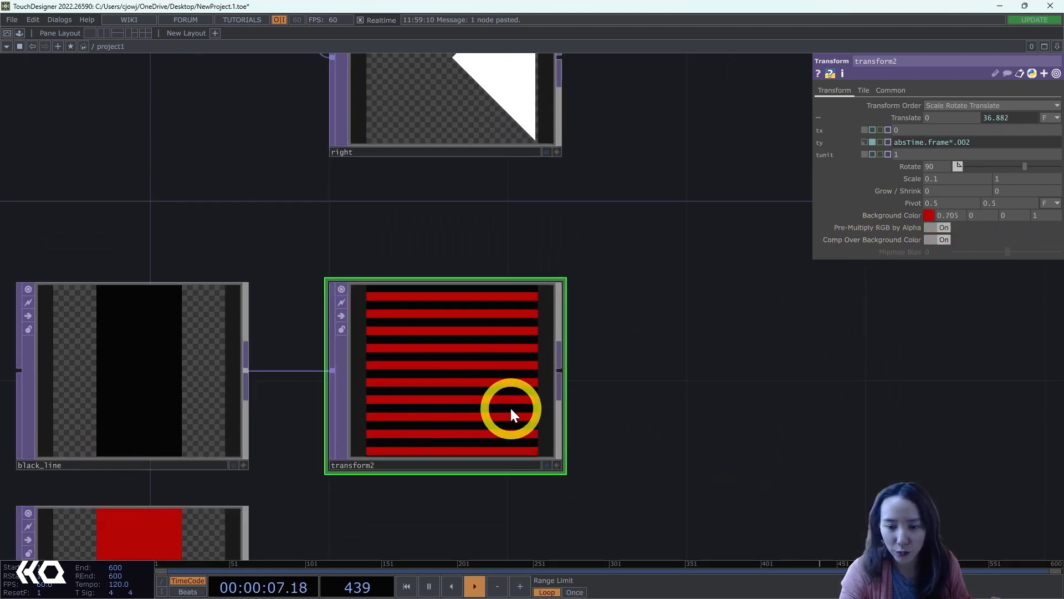
pyautogui.click(430, 462)
pyautogui.write('line_')
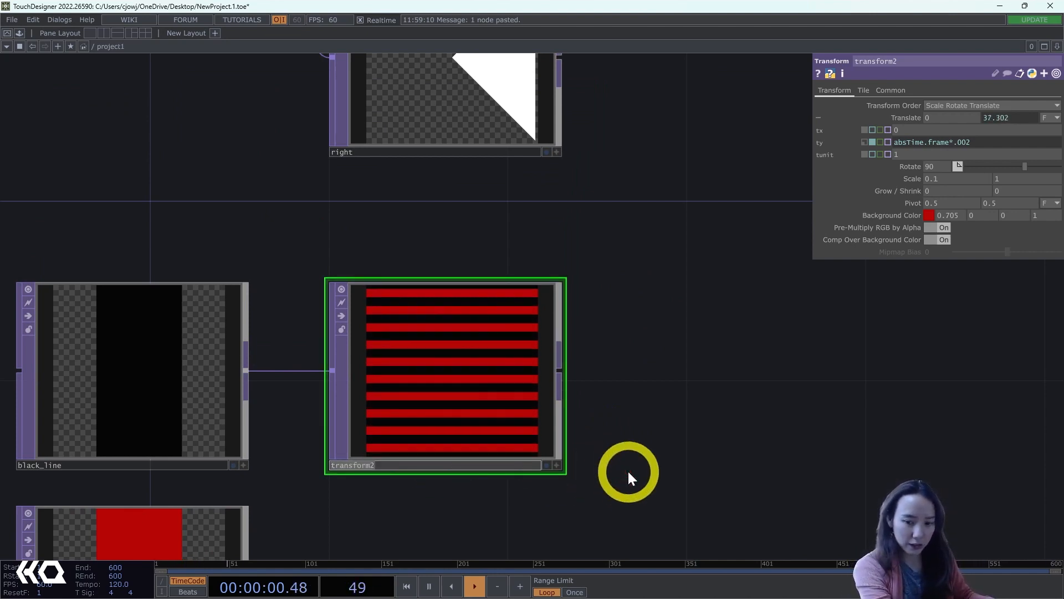
pyautogui.write('top')
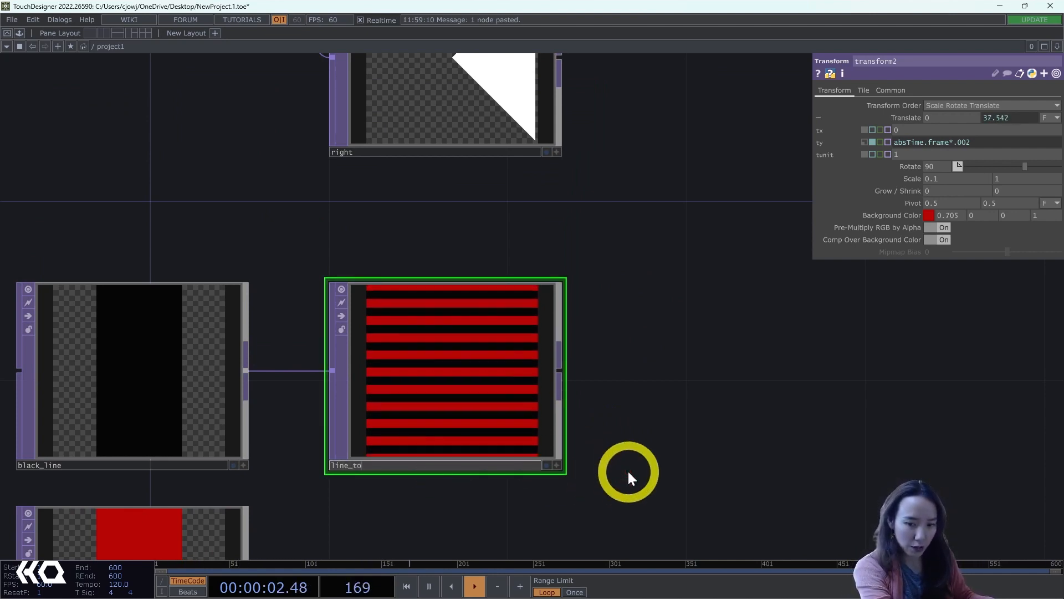
pyautogui.press('Return')
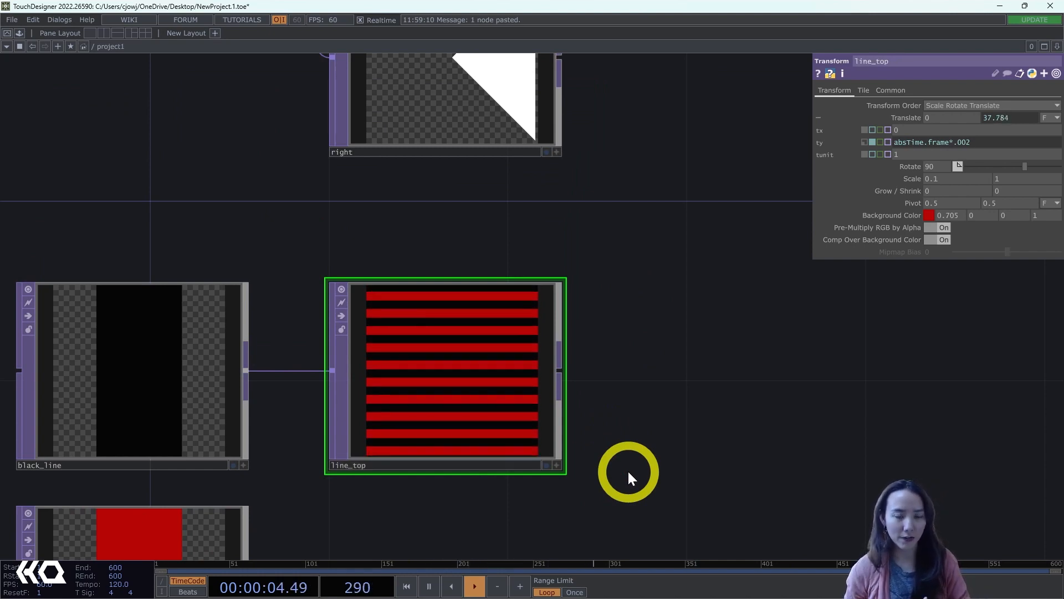
# - Duplicate line_top below the original and reverse the copy's vertical Translate with the expression -absTime.frame*.002
pyautogui.click(491, 361)
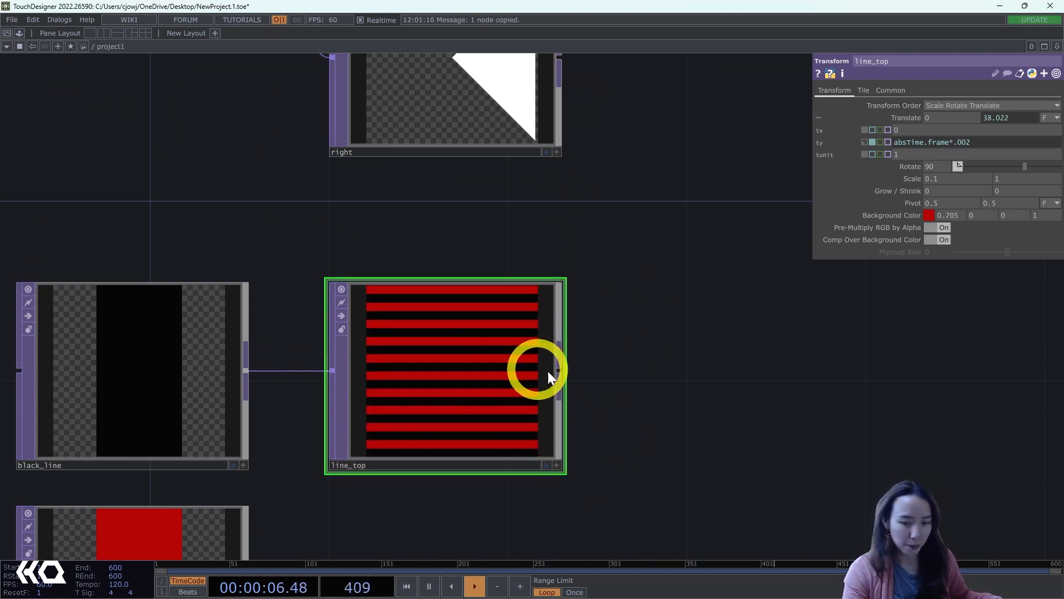
pyautogui.hotkey('ctrl', 'c')
pyautogui.hotkey('ctrl', 'v')
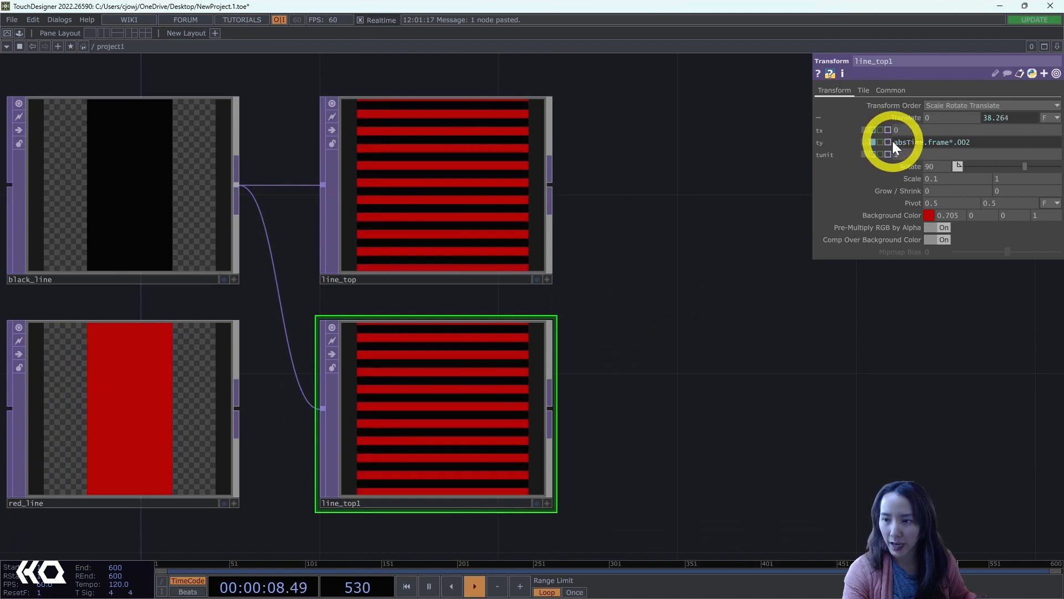
pyautogui.click(894, 142)
pyautogui.write('-')
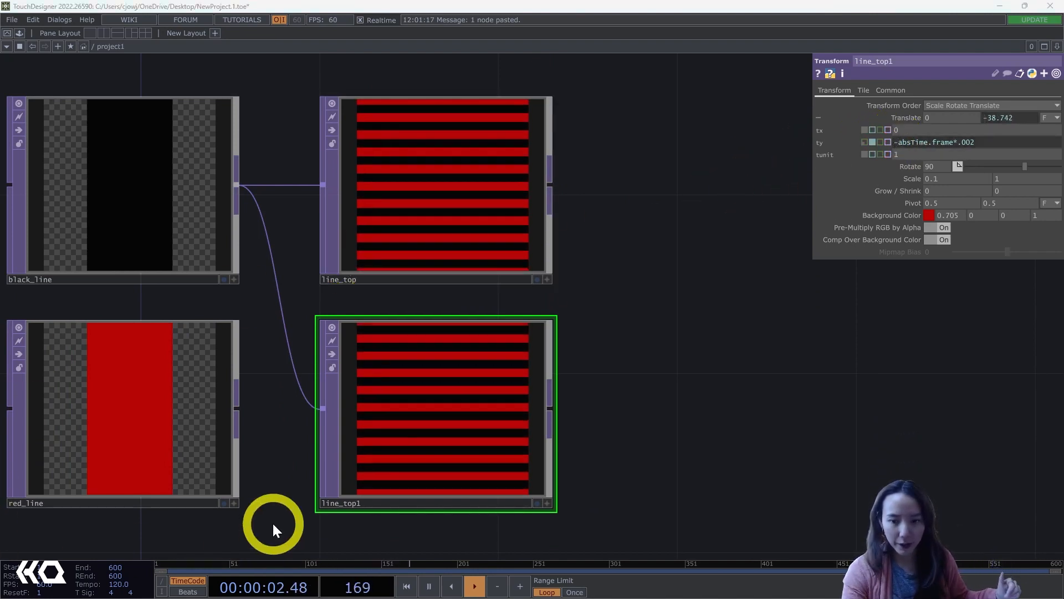
# - Rename the duplicated node line_top1 as line_bottom
pyautogui.click(337, 503)
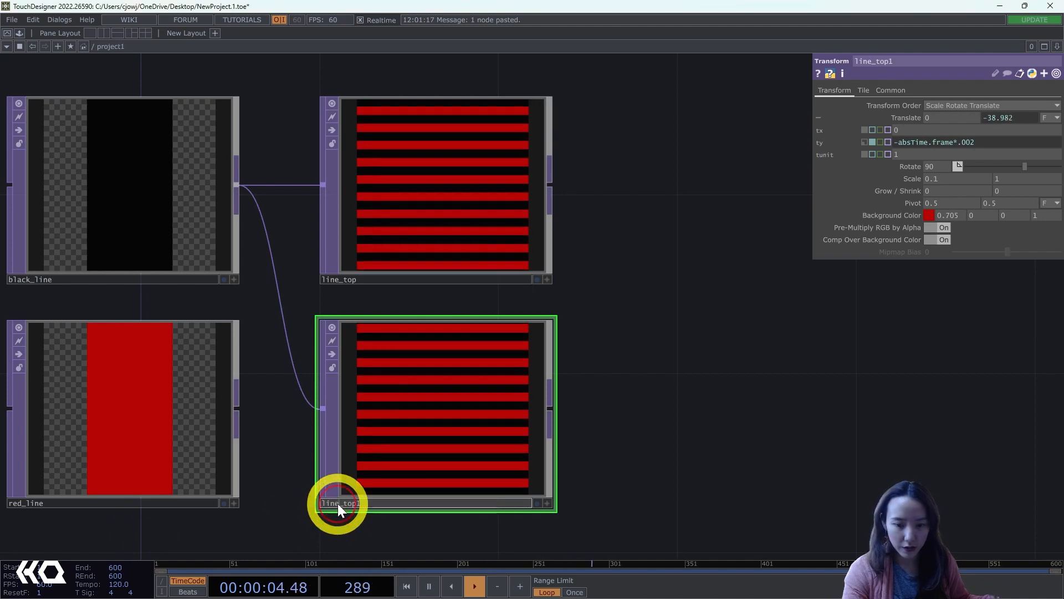
pyautogui.moveTo(343, 506); pyautogui.dragTo(345, 505)
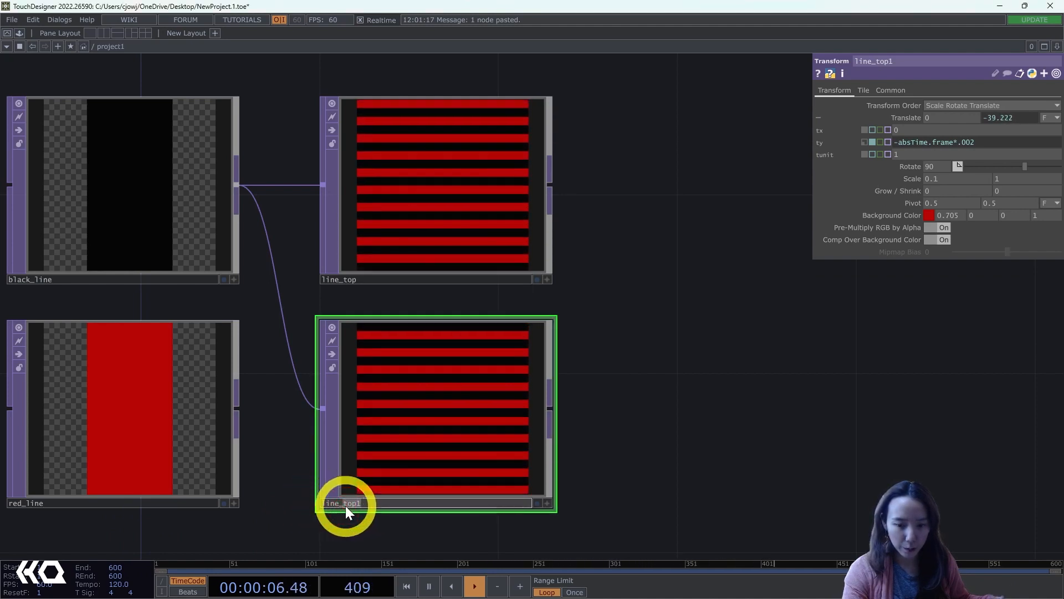
pyautogui.write('bottom')
pyautogui.press('Return')
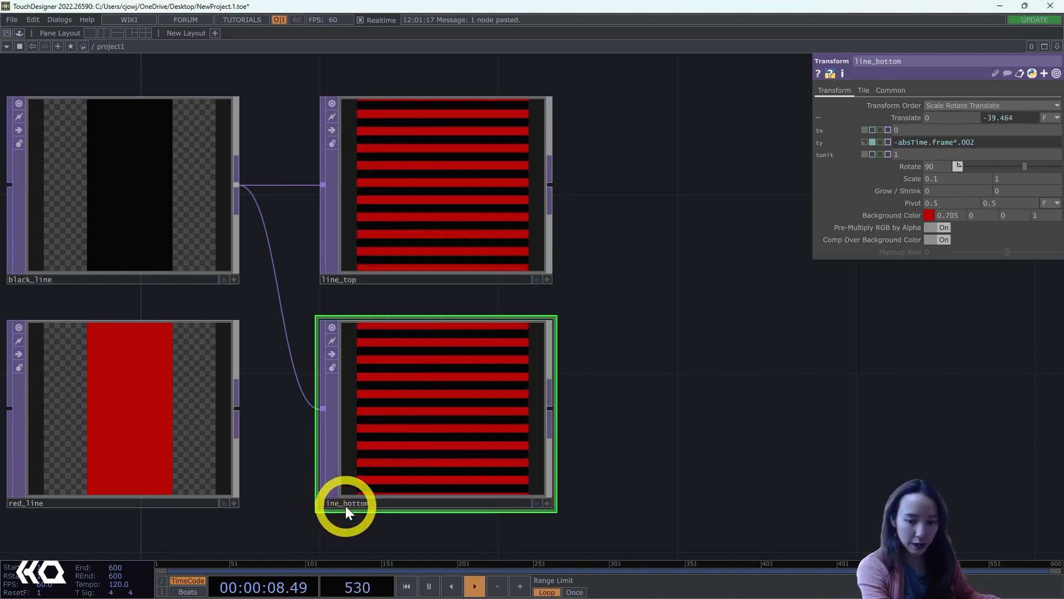
# - Move red_line further down and paste copies of line_top and line_bottom below the originals
pyautogui.scroll(-3, 414, 435)
pyautogui.moveTo(557, 385); pyautogui.dragTo(570, 209)
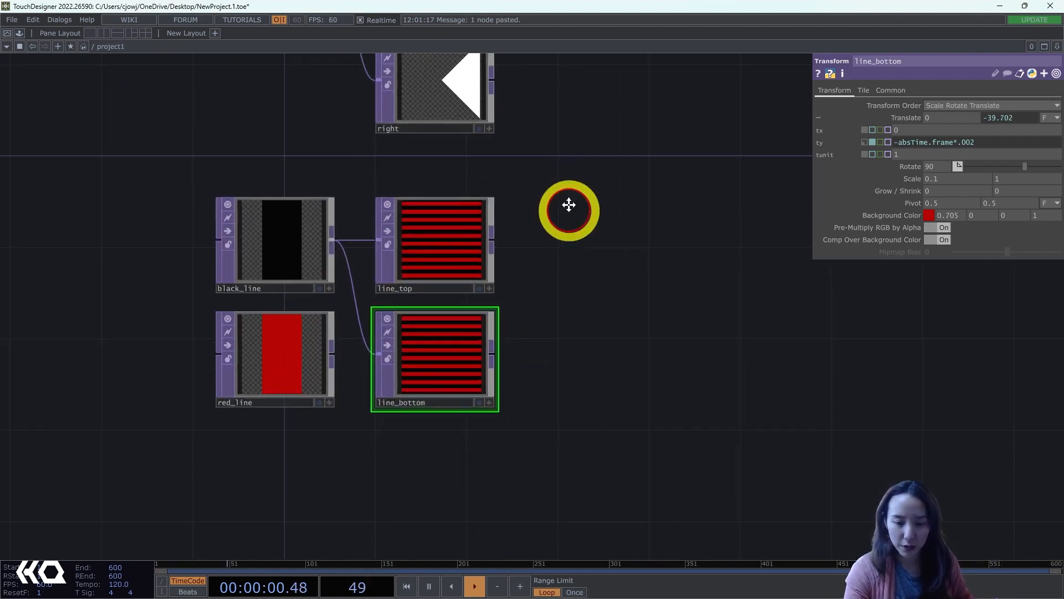
pyautogui.moveTo(238, 266); pyautogui.dragTo(262, 427)
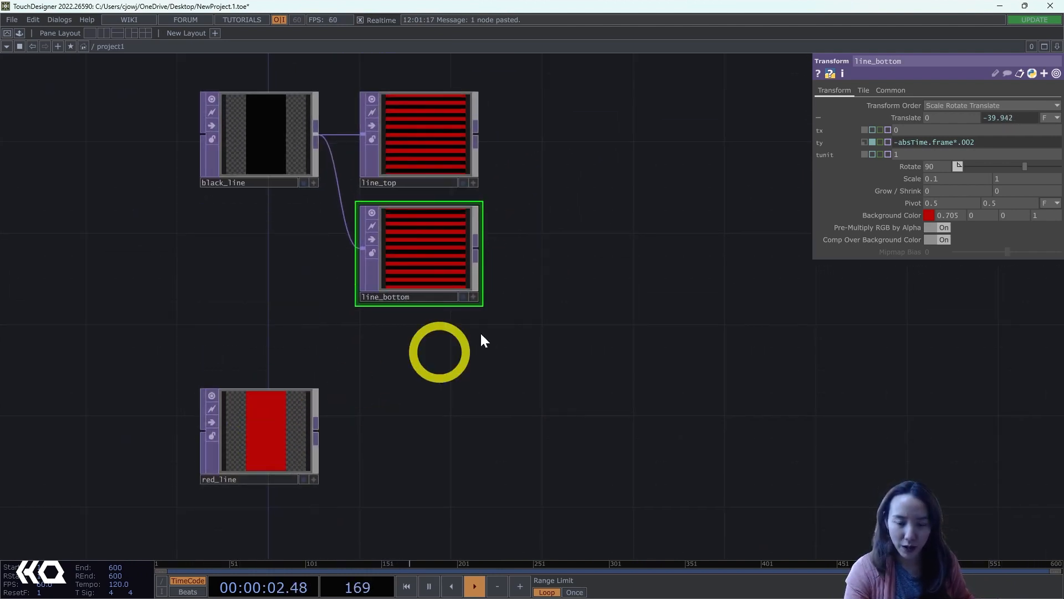
pyautogui.moveTo(513, 350); pyautogui.dragTo(399, 92)
pyautogui.hotkey('ctrl', 'c')
pyautogui.hotkey('ctrl', 'v')
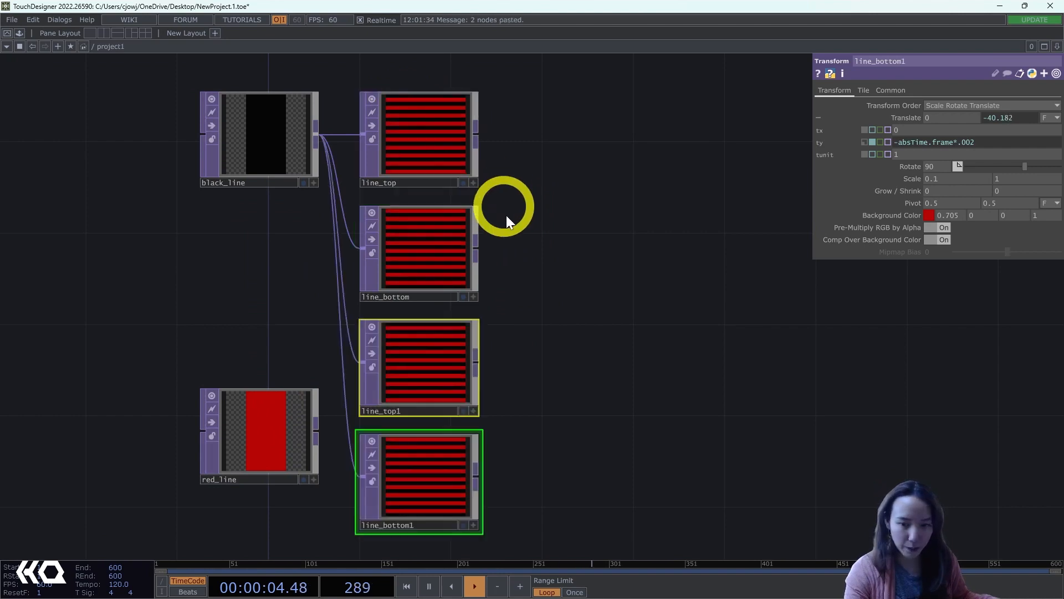
# - Delete the line_bottom1 copy and move line_top1 down beside red_line
pyautogui.moveTo(538, 352); pyautogui.dragTo(545, 272)
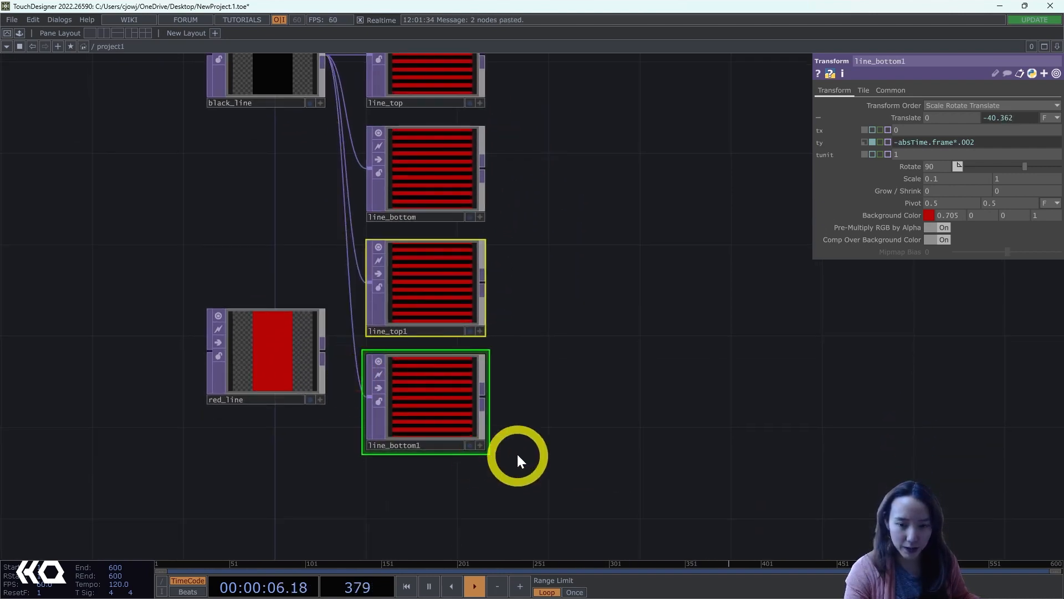
pyautogui.click(447, 395)
pyautogui.press('Delete')
pyautogui.moveTo(451, 322); pyautogui.dragTo(451, 368)
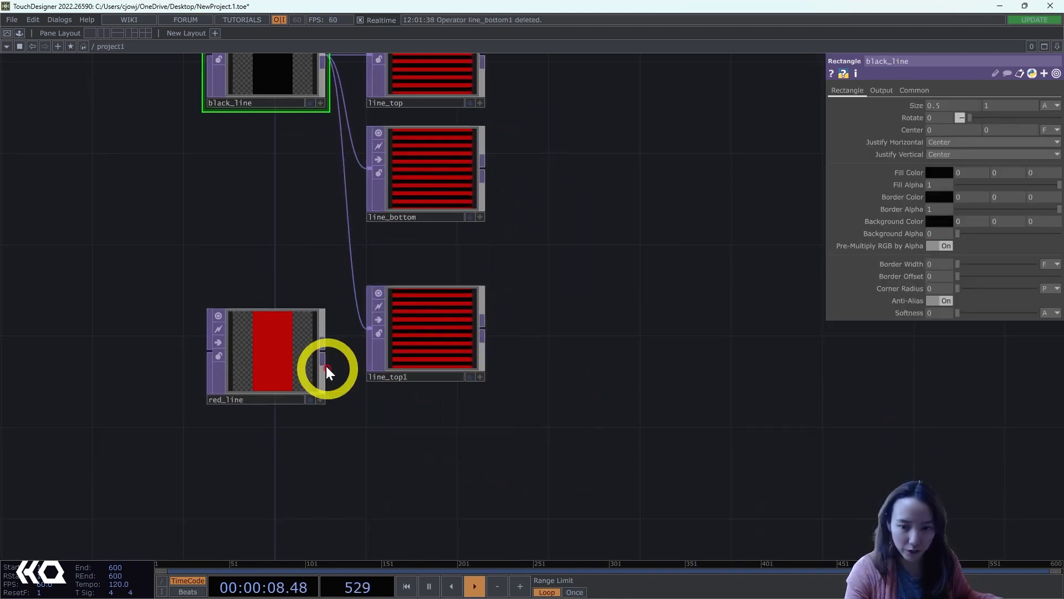
# - Connect red_line to the input of line_top1 and set line_top1's Background Color to black
pyautogui.click(322, 348)
pyautogui.click(359, 319)
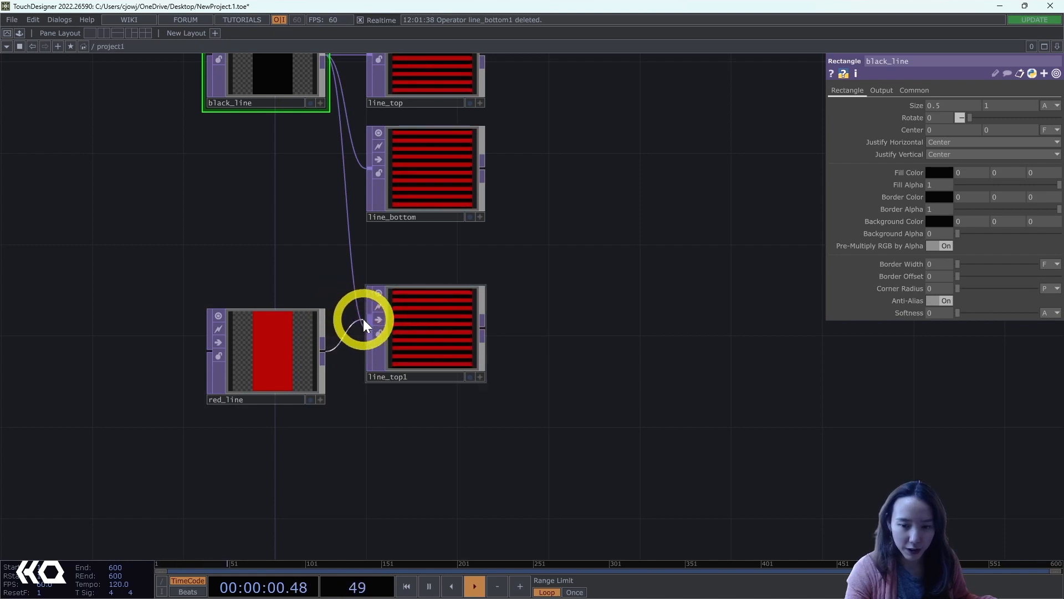
pyautogui.click(440, 332)
pyautogui.click(441, 332)
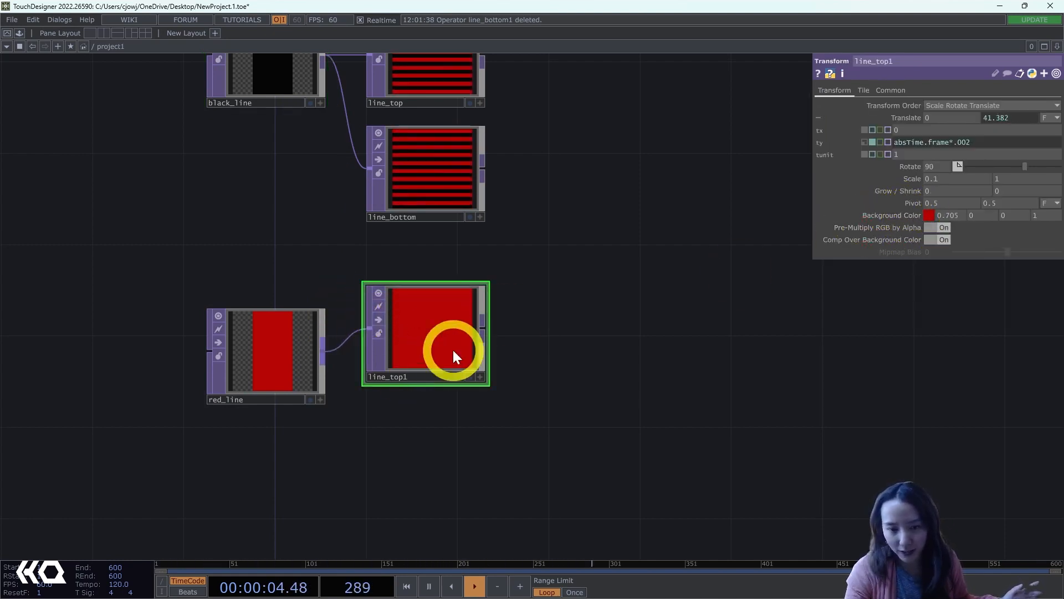
pyautogui.click(931, 216)
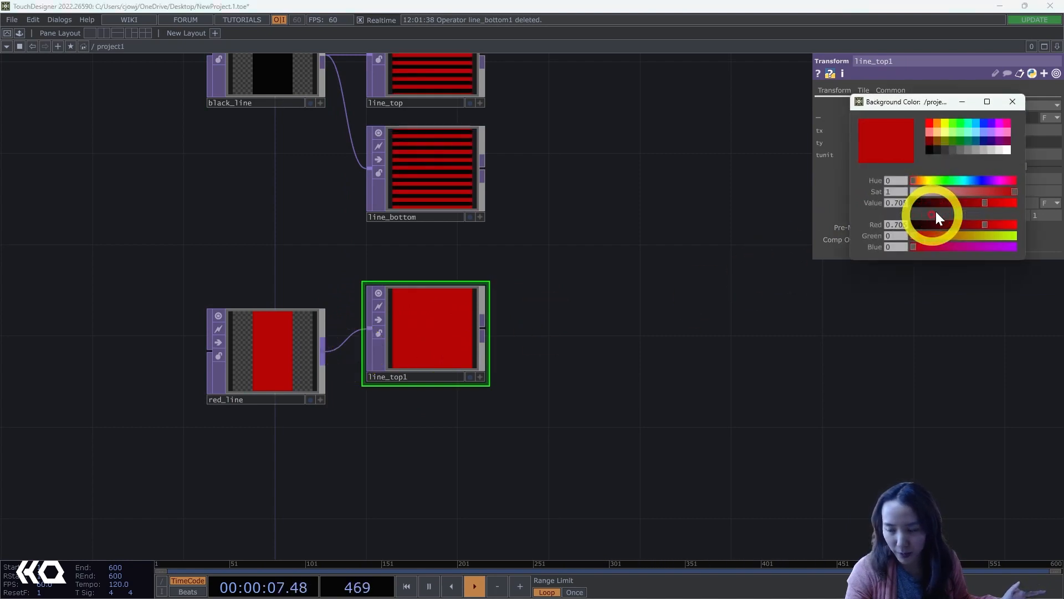
pyautogui.click(929, 149)
pyautogui.click(1013, 102)
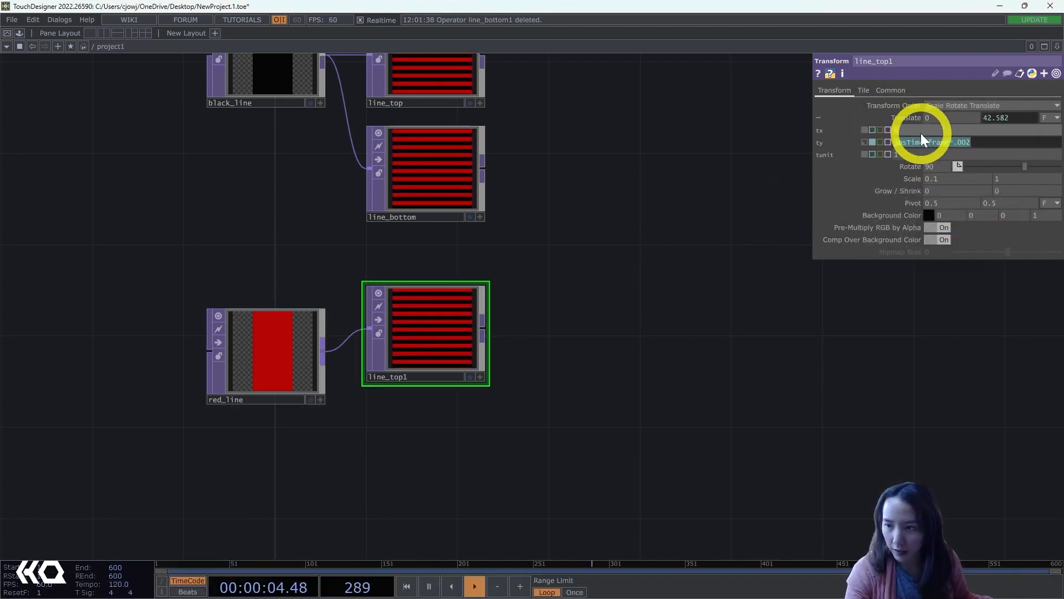
# - Move line_top1's absTime.frame*.002 expression from vertical to horizontal Translate and set its Rotate to 0
pyautogui.click(857, 143)
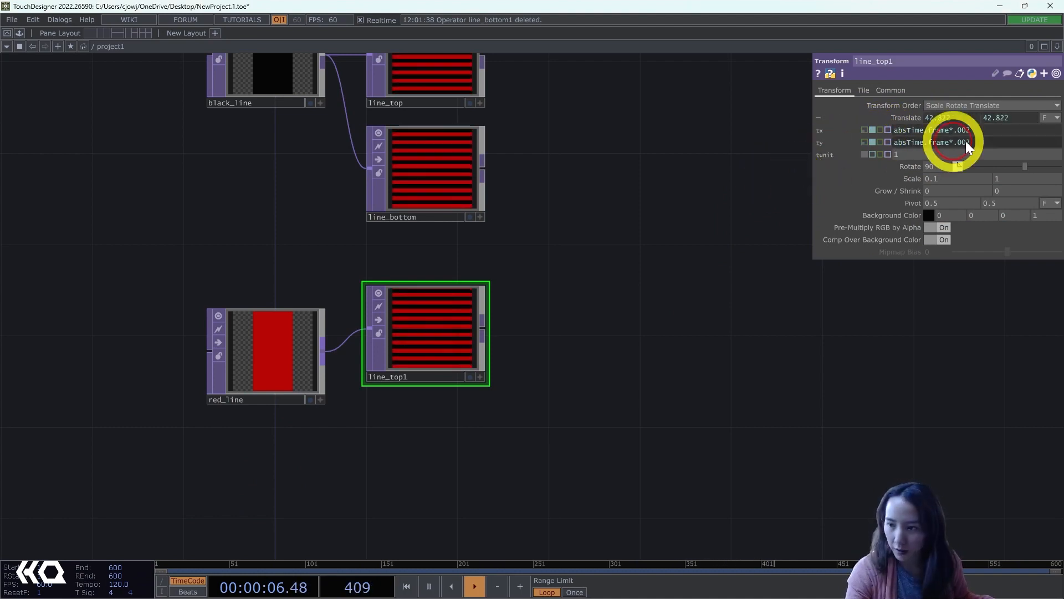
pyautogui.moveTo(986, 138); pyautogui.dragTo(837, 153)
pyautogui.press('BackSpace')
pyautogui.click(773, 189)
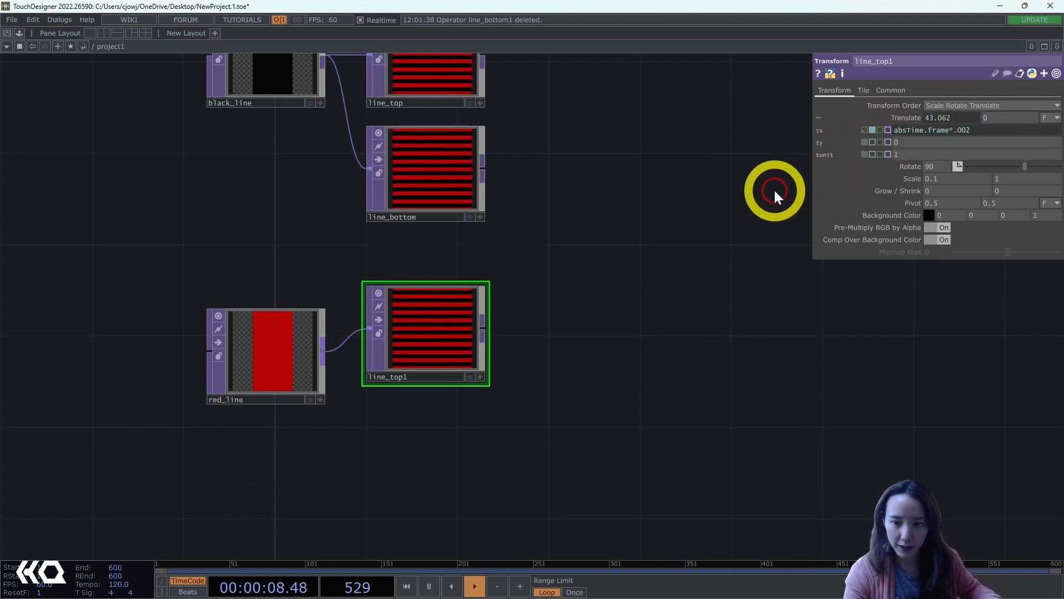
pyautogui.moveTo(935, 166); pyautogui.dragTo(893, 171)
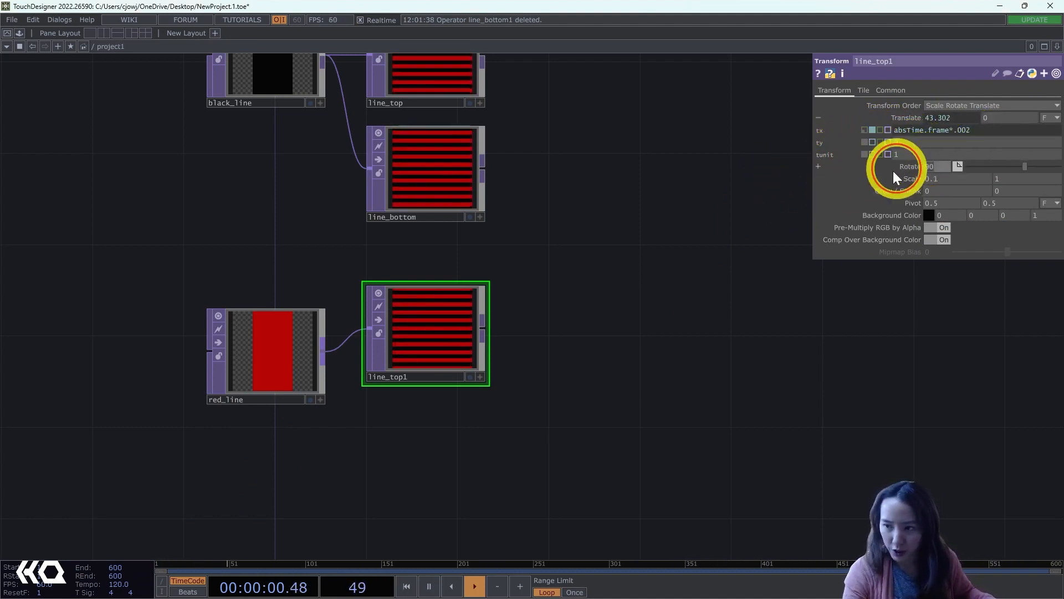
pyautogui.press('Return')
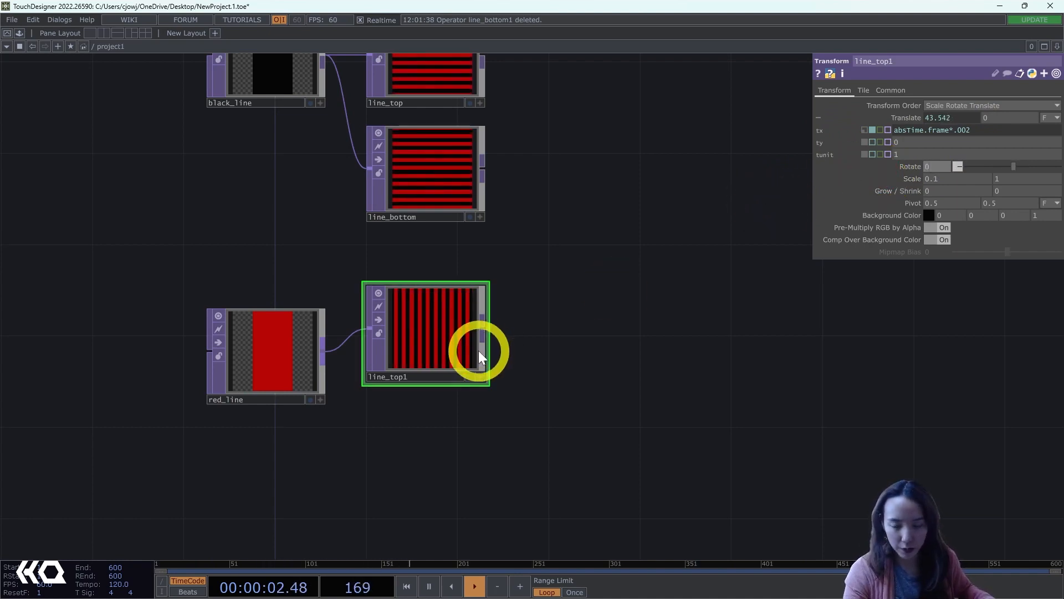
# - Move line_top1 slightly away from red_line and rename it line_right
pyautogui.moveTo(411, 374)
pyautogui.mouseDown()
pyautogui.moveTo(385, 376)
pyautogui.moveTo(412, 376)
pyautogui.mouseUp()
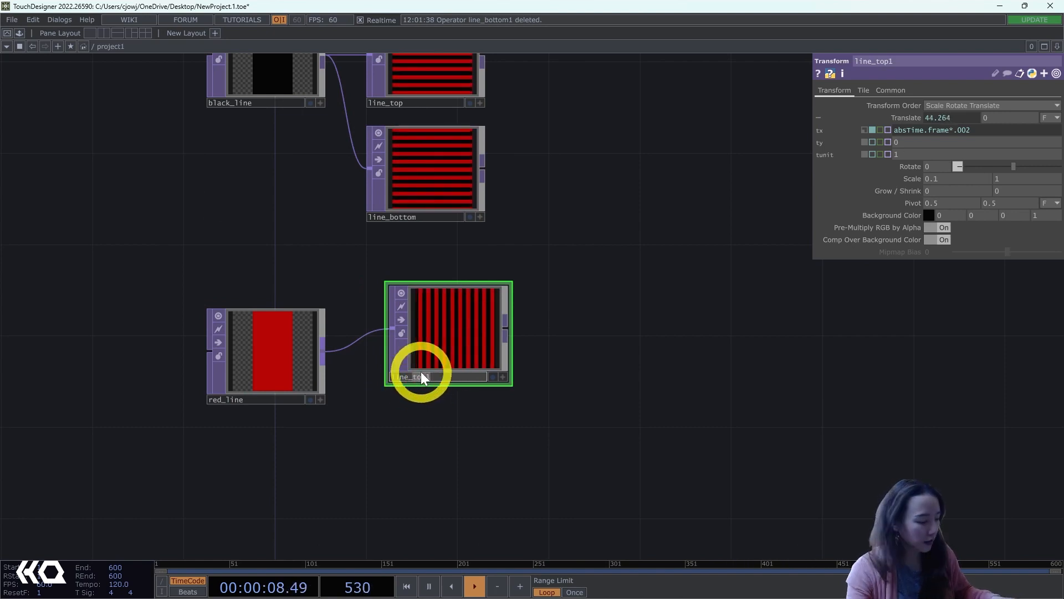
pyautogui.write('li')
pyautogui.press('BackSpace')
pyautogui.press('BackSpace')
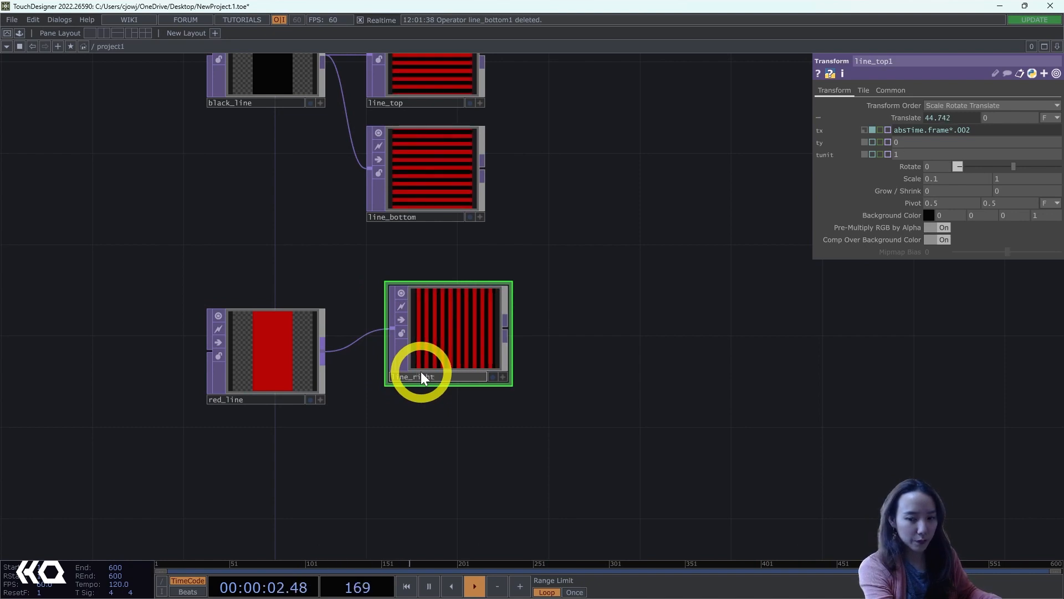
pyautogui.write('right')
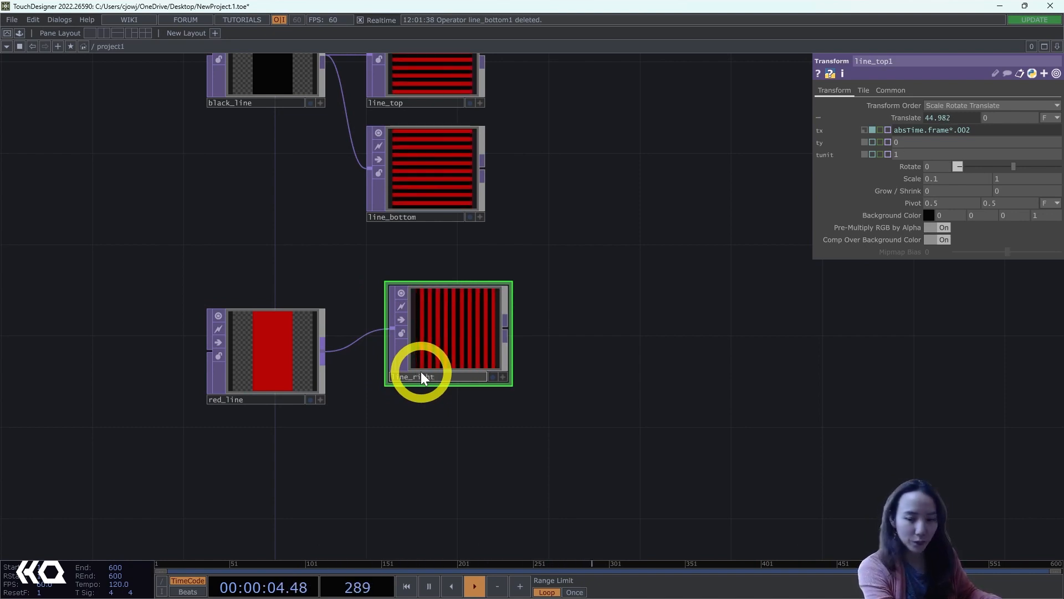
# - Paste a copy of line_right below it and set the copy's horizontal Translate expression to -absTime.frame*.002
pyautogui.click(447, 346)
pyautogui.hotkey('ctrl', 'c')
pyautogui.hotkey('ctrl', 'v')
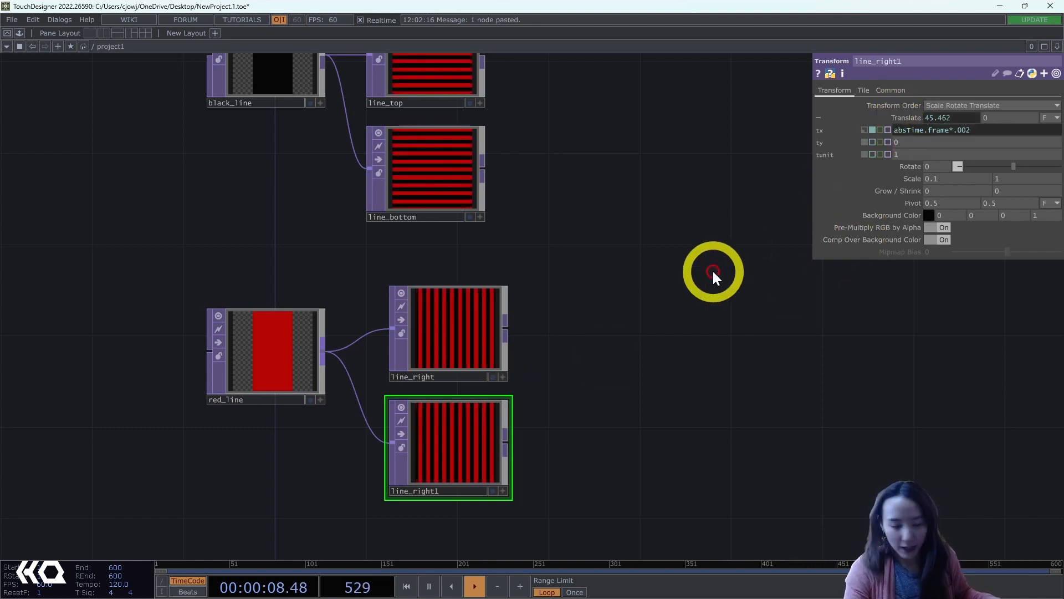
pyautogui.write('-')
pyautogui.press('Return')
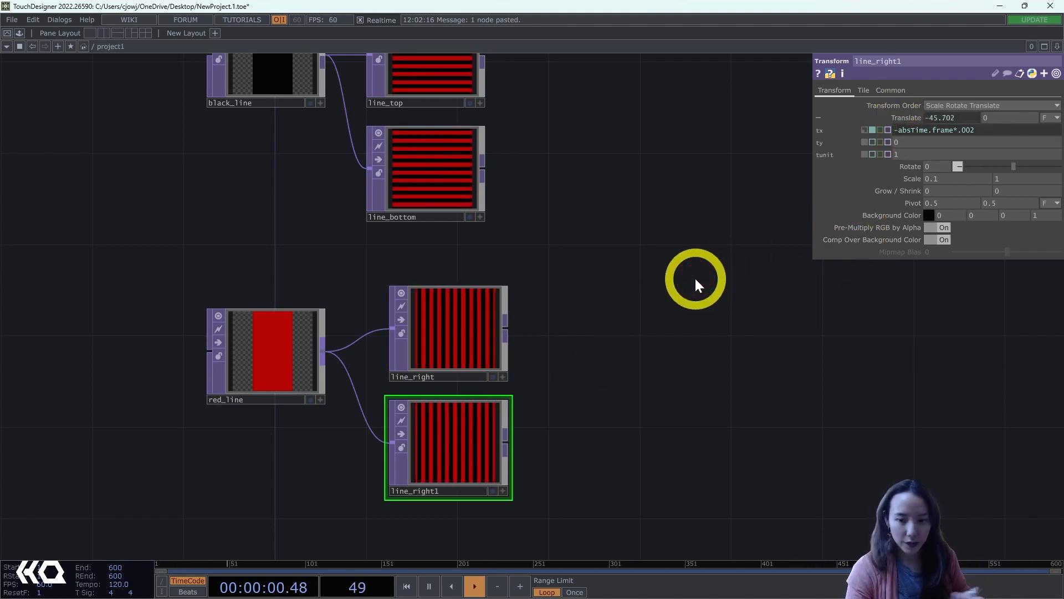
# - Add a Multiply TOP in the empty area beside the triangle and line nodes
pyautogui.scroll(-5, 608, 294)
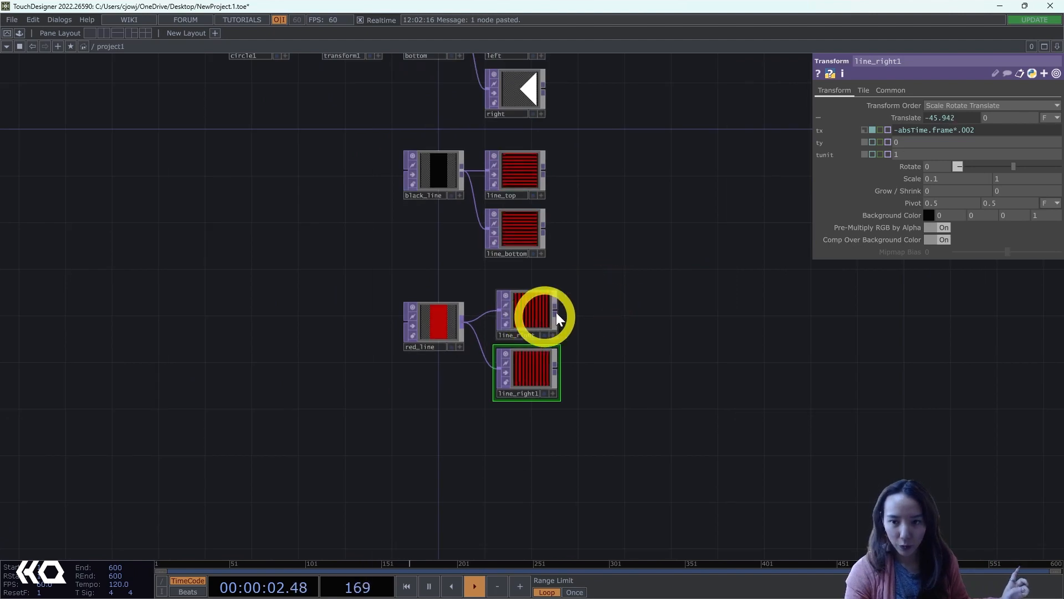
pyautogui.moveTo(553, 226); pyautogui.dragTo(531, 308)
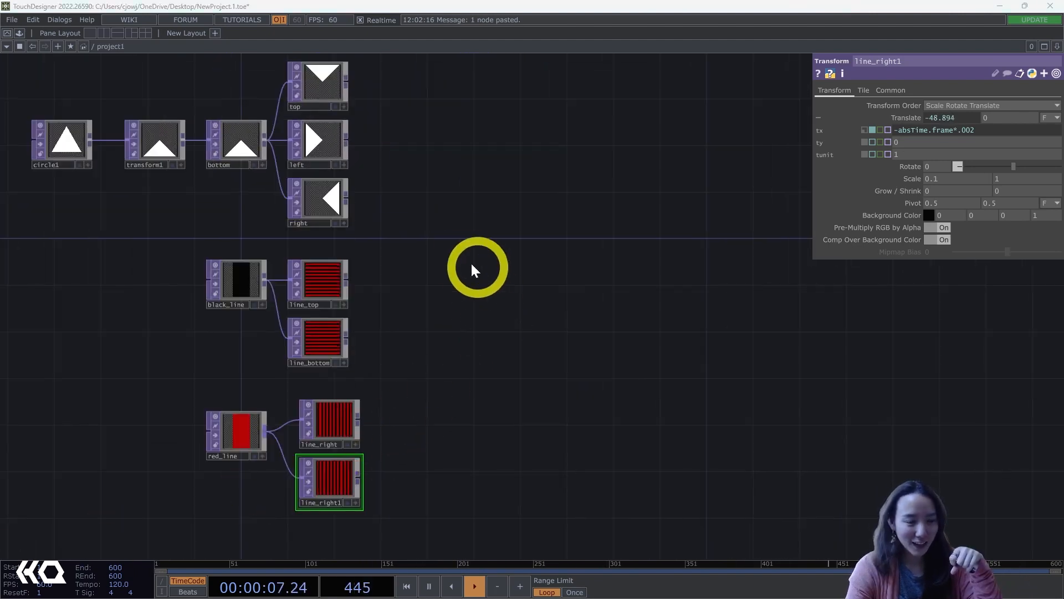
pyautogui.moveTo(429, 218); pyautogui.dragTo(434, 261)
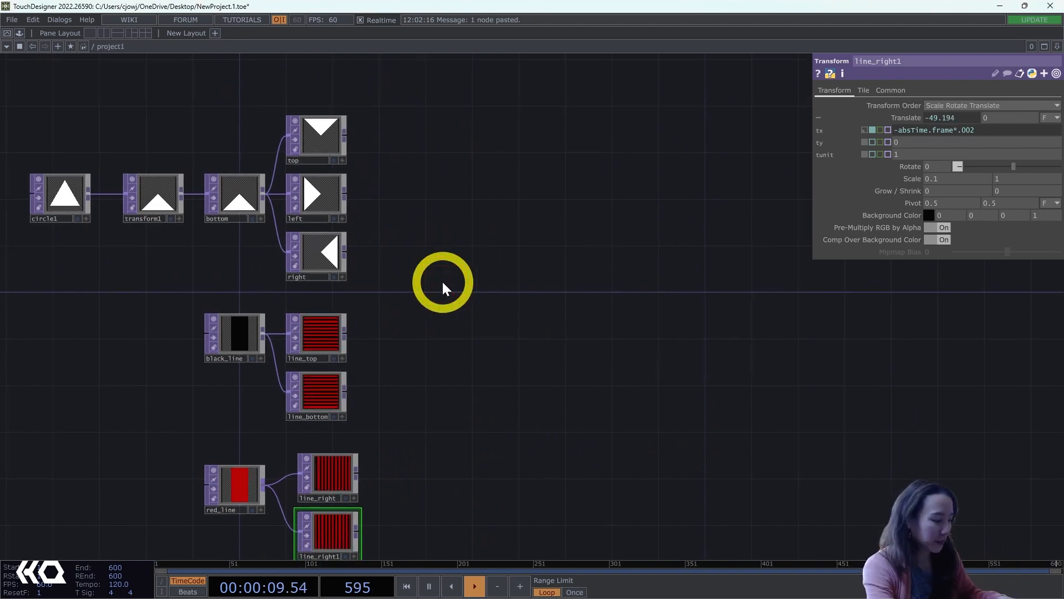
pyautogui.press('Tab')
pyautogui.write('mul')
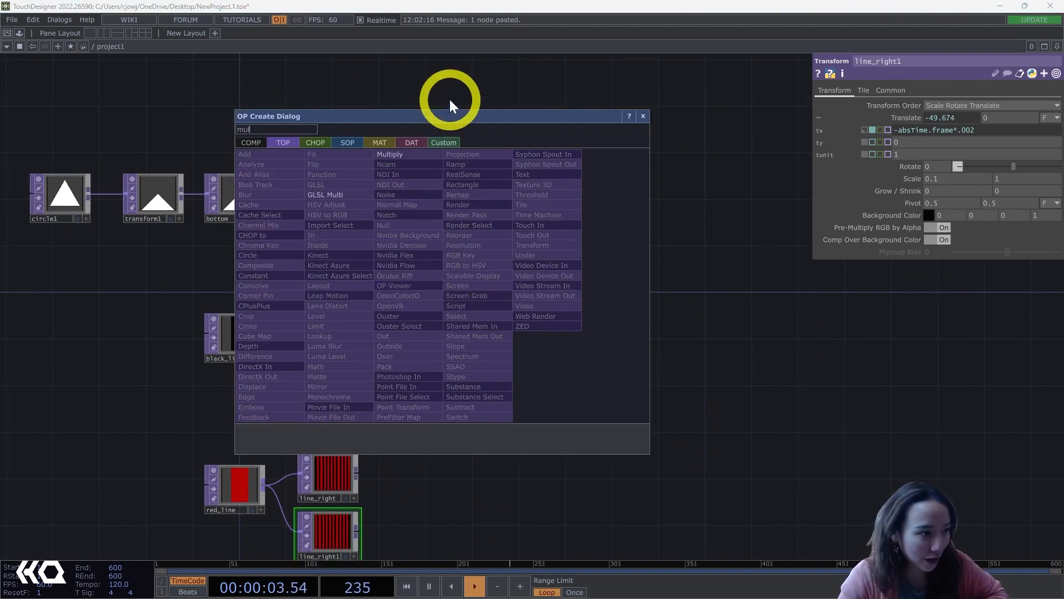
pyautogui.click(403, 155)
pyautogui.click(463, 255)
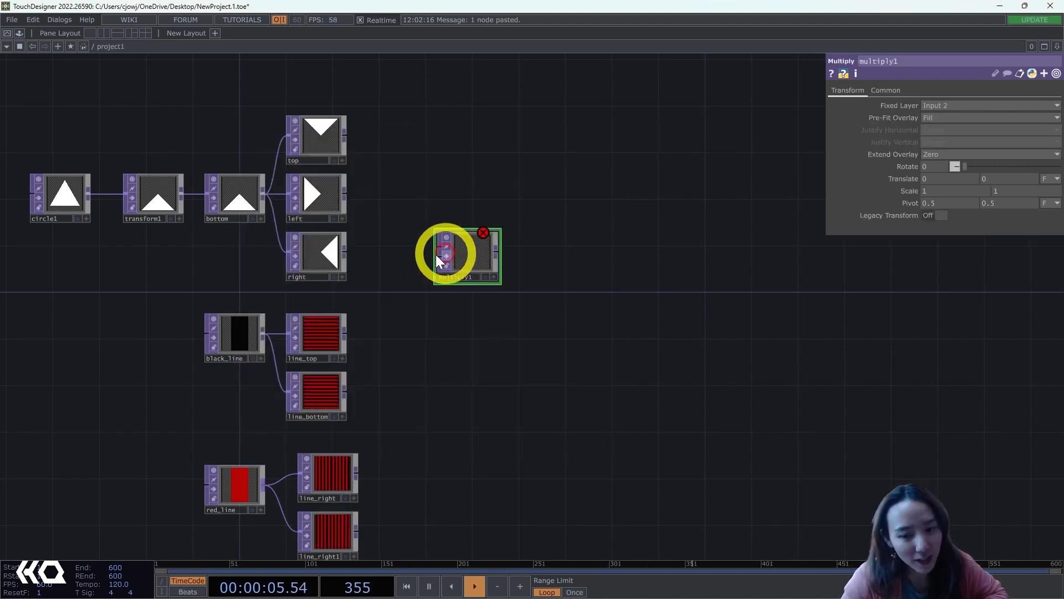
# - Connect the top triangle to the Multiply node's first input and line_top to its second input
pyautogui.scroll(4, 360, 220)
pyautogui.moveTo(452, 307); pyautogui.dragTo(427, 337)
pyautogui.scroll(-2, 463, 342)
pyautogui.scroll(-2, 461, 340)
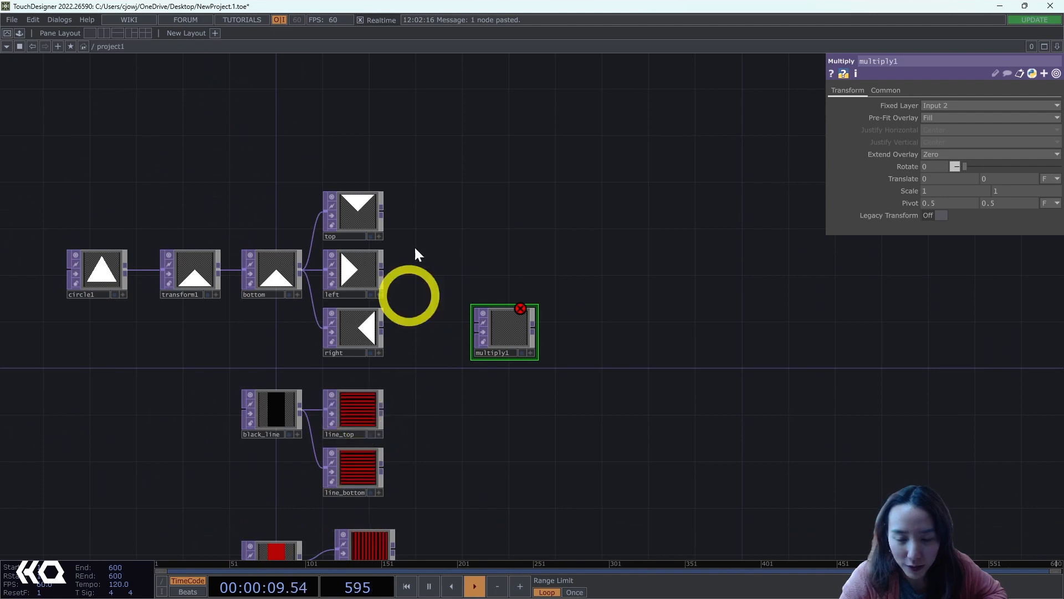
pyautogui.moveTo(383, 213); pyautogui.dragTo(480, 327)
pyautogui.moveTo(381, 410); pyautogui.dragTo(455, 359)
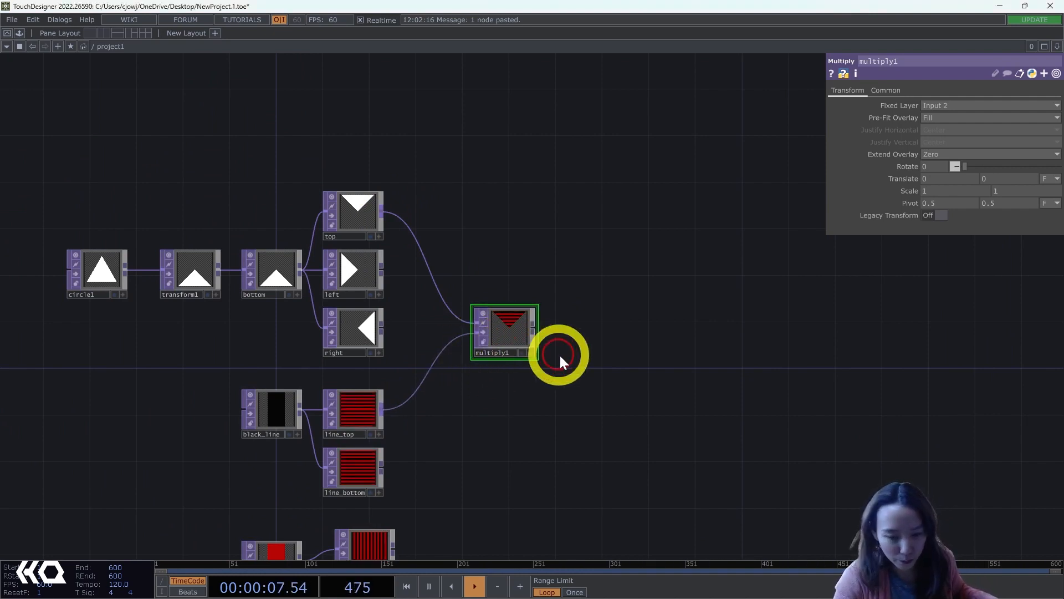
# - Paste a copy of multiply1 below it and feed it the bottom triangle and line_bottom instead
pyautogui.hotkey('ctrl', 'v')
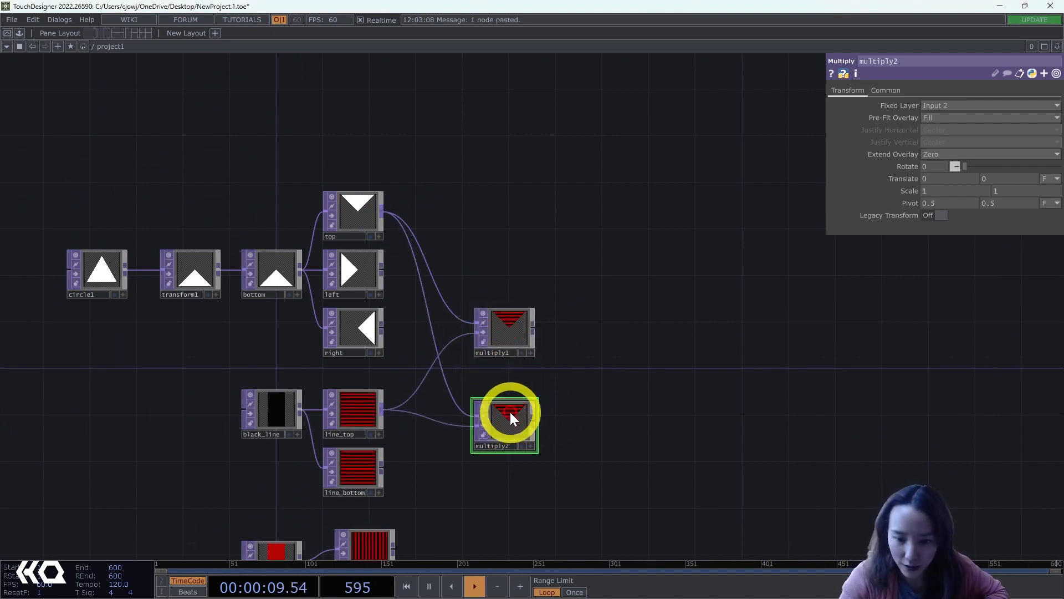
pyautogui.moveTo(412, 437); pyautogui.dragTo(386, 481)
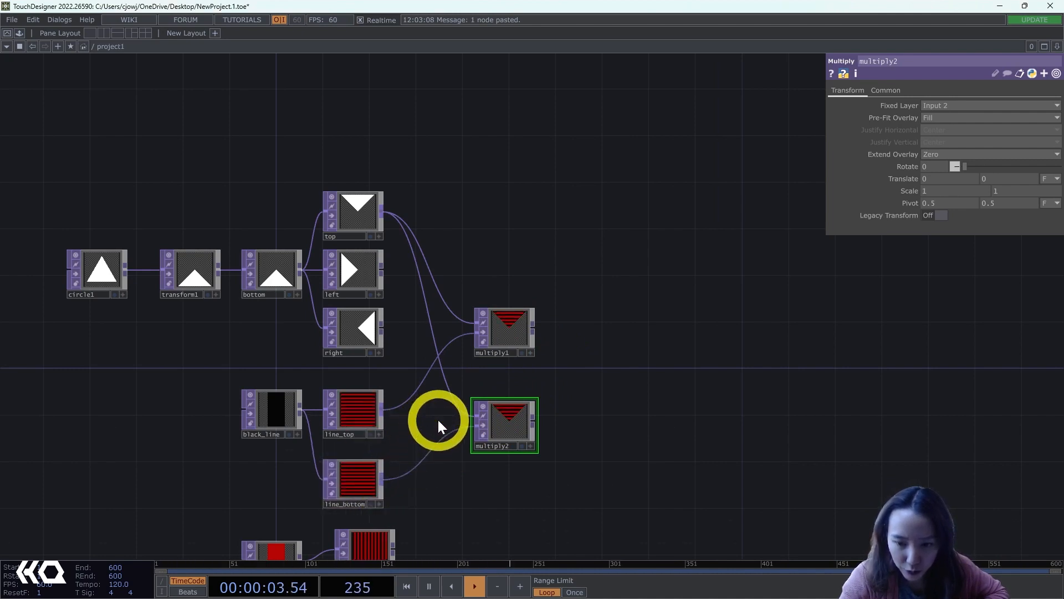
pyautogui.moveTo(303, 271); pyautogui.dragTo(424, 390)
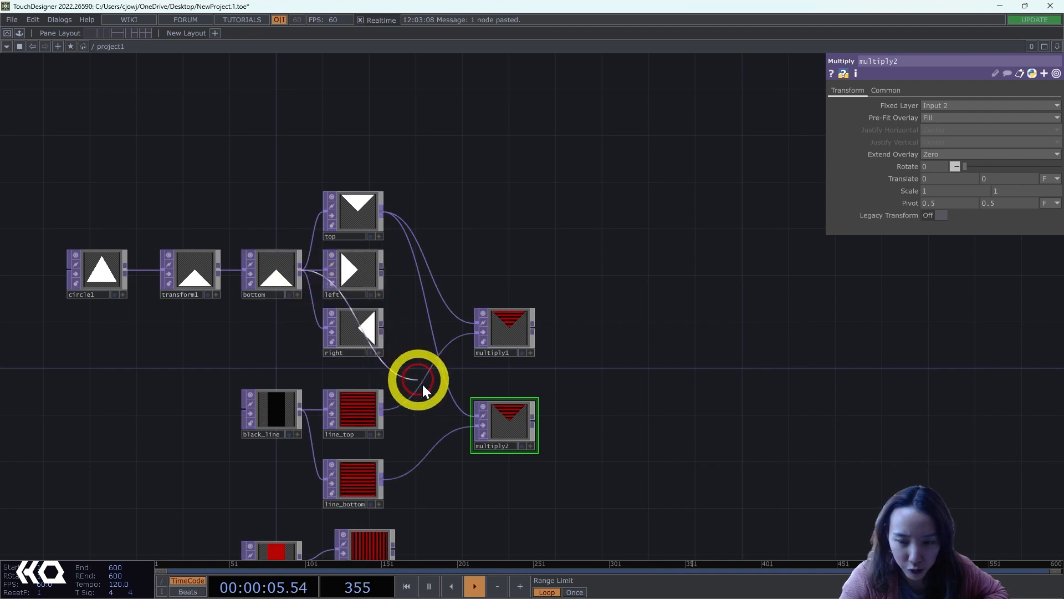
pyautogui.moveTo(567, 424); pyautogui.dragTo(526, 348)
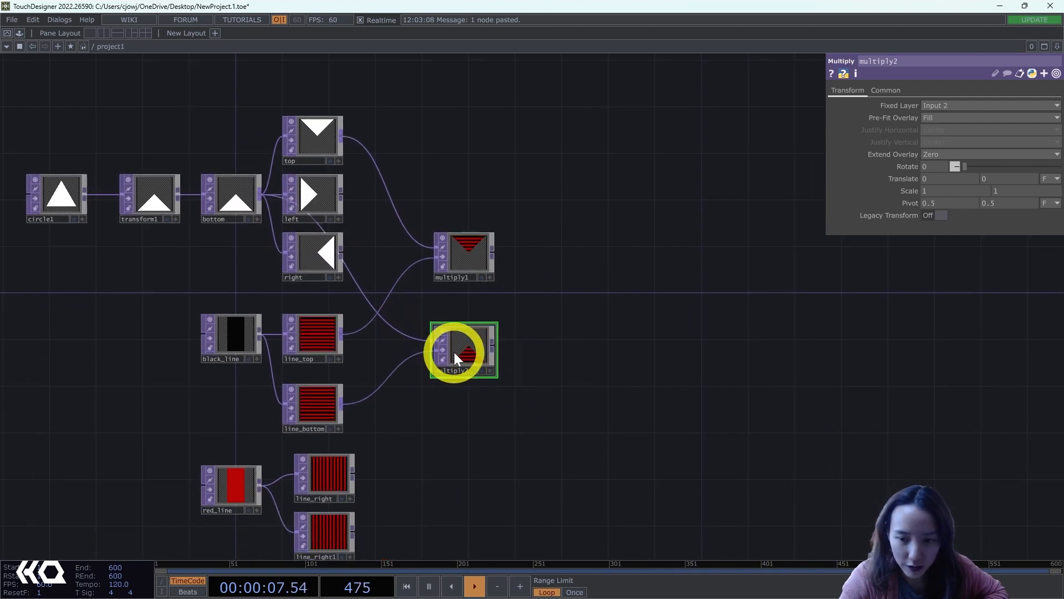
# - Paste a copy of multiply2 below it and connect the right triangle and line_right to its two inputs
pyautogui.hotkey('ctrl', 'v')
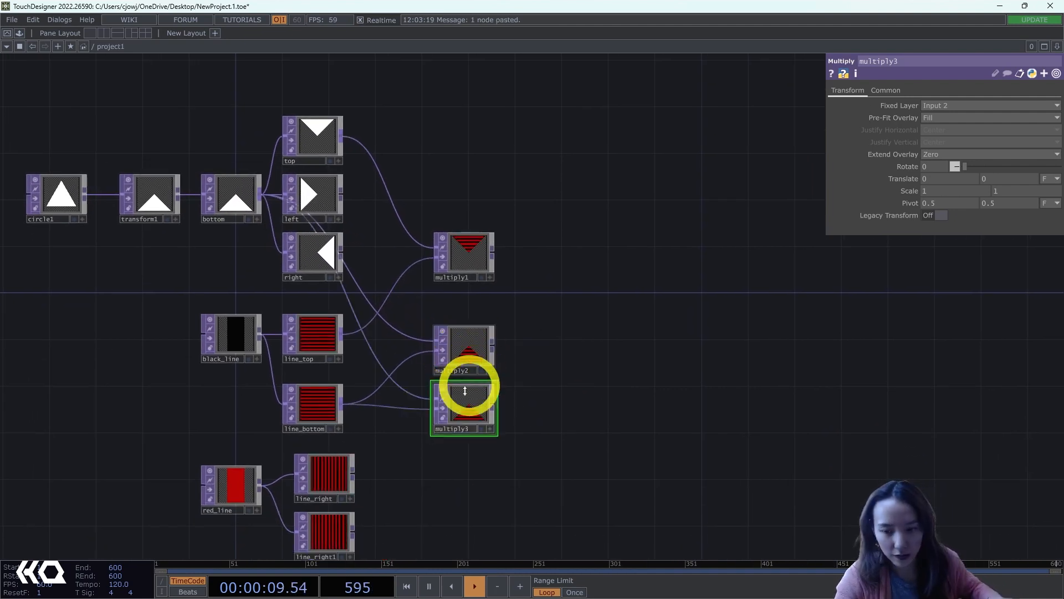
pyautogui.click(464, 476)
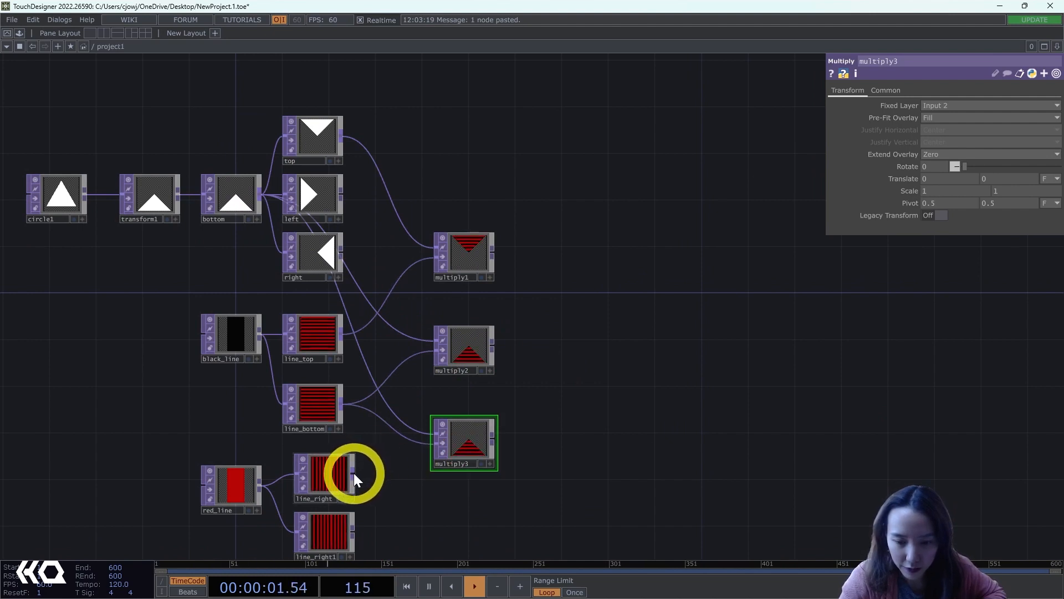
pyautogui.click(353, 474)
pyautogui.click(394, 431)
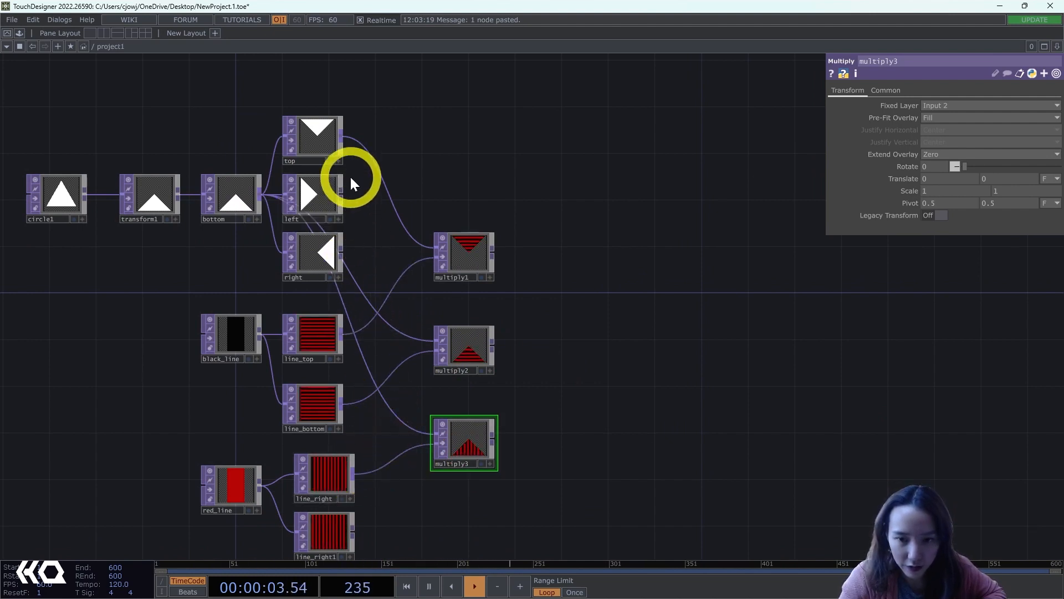
pyautogui.click(340, 256)
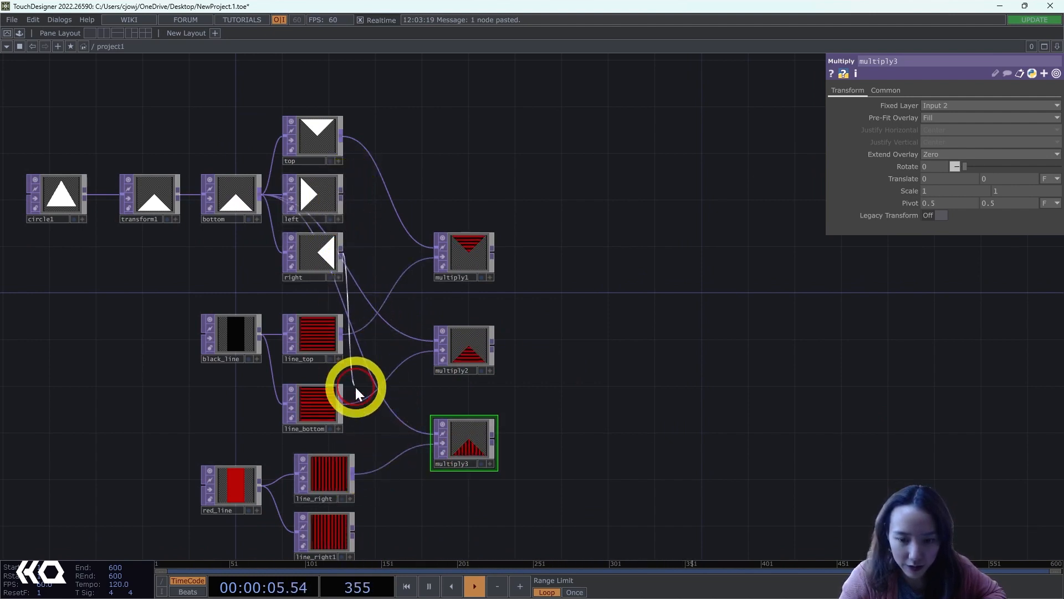
pyautogui.click(398, 411)
pyautogui.moveTo(438, 390); pyautogui.dragTo(430, 317)
# - Paste a copy of multiply3 below it and connect the left triangle and line_right1 to its two inputs
pyautogui.hotkey('ctrl', 'c')
pyautogui.hotkey('ctrl', 'v')
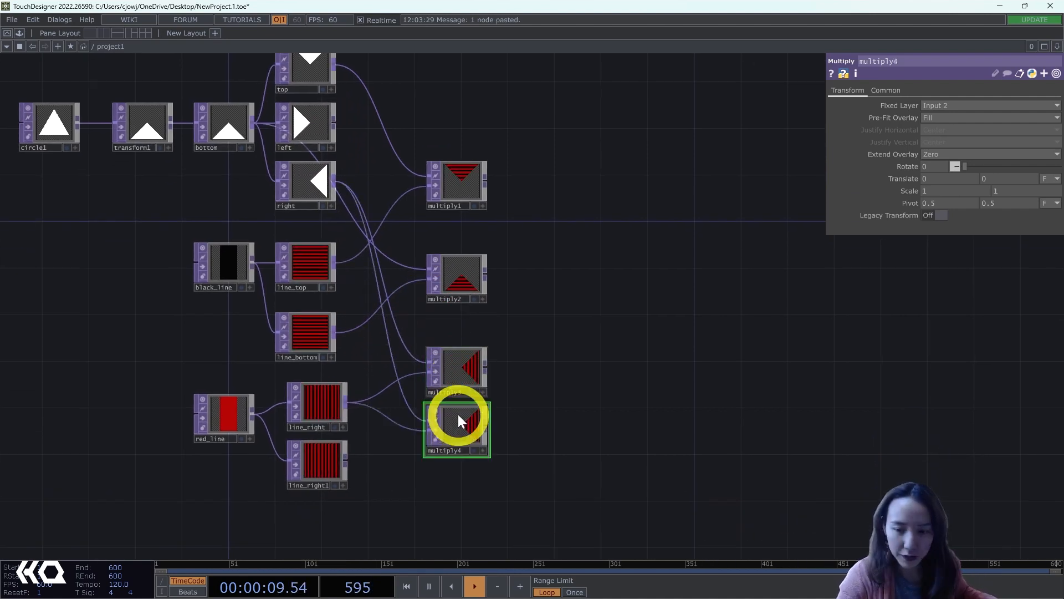
pyautogui.click(455, 454)
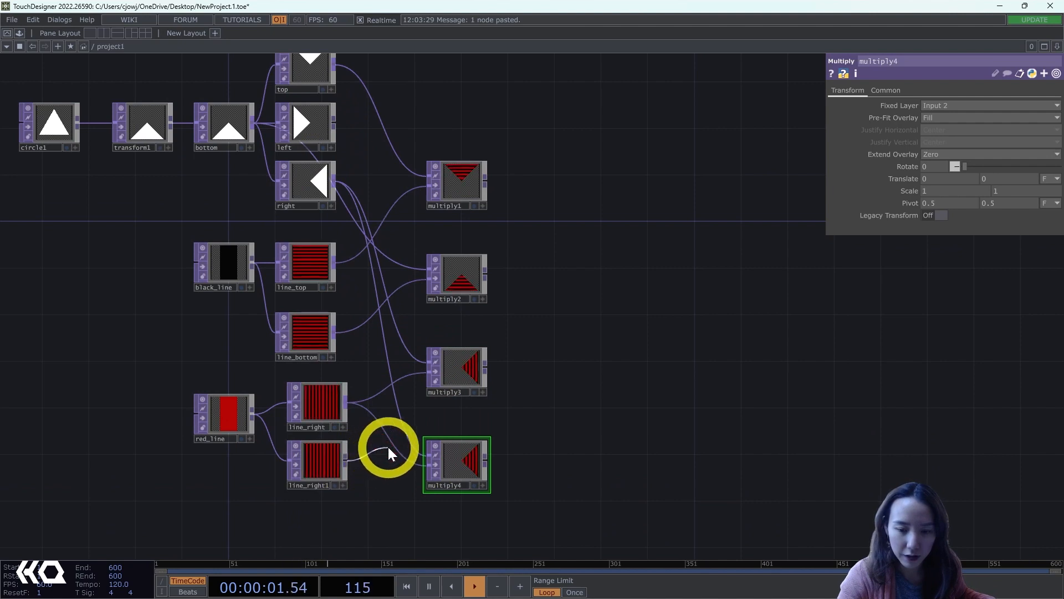
pyautogui.click(388, 449)
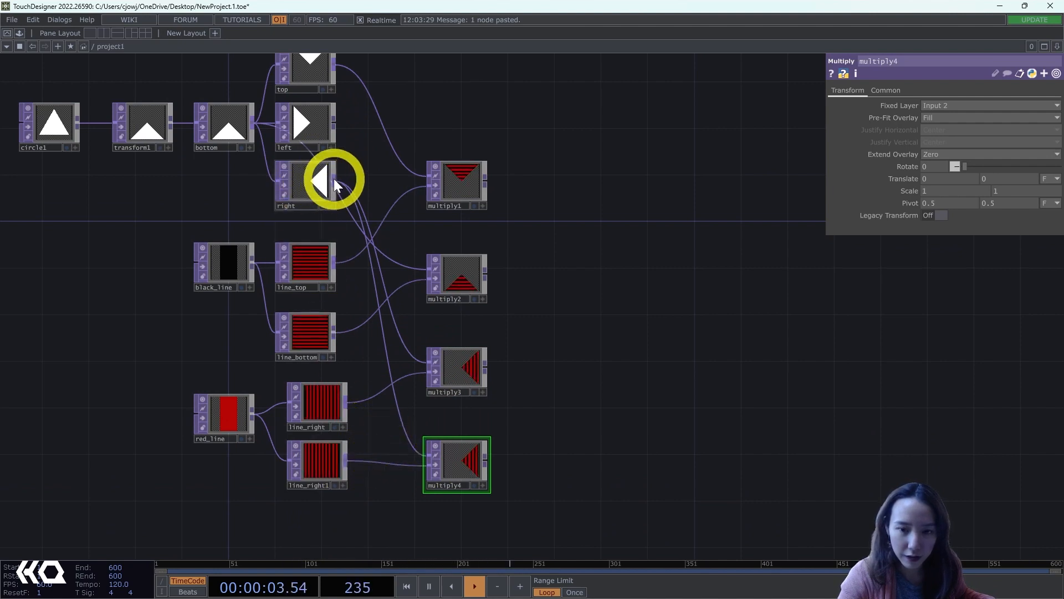
pyautogui.click(403, 423)
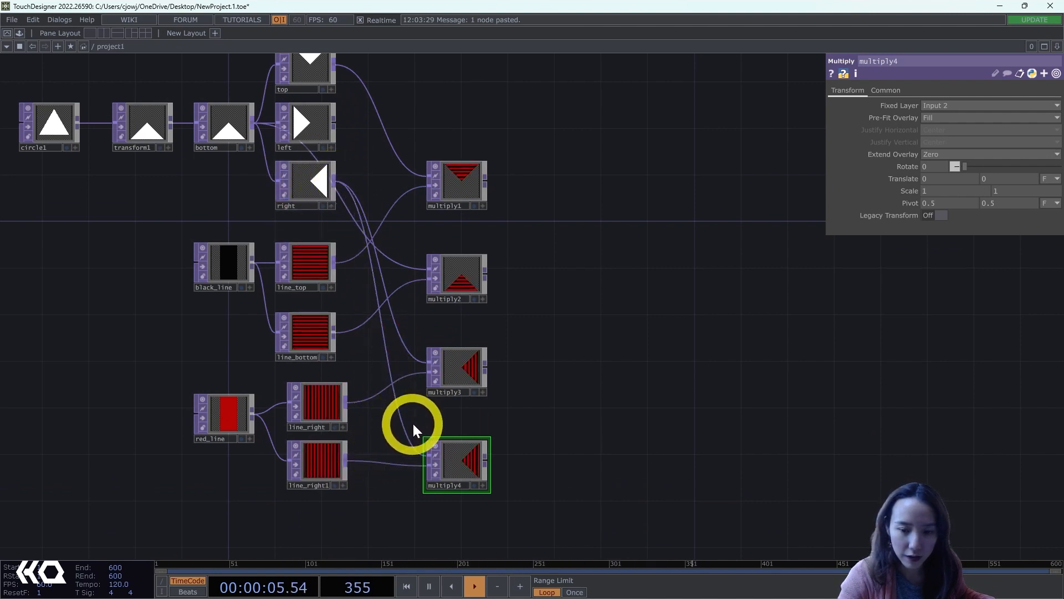
pyautogui.moveTo(534, 415); pyautogui.dragTo(520, 413)
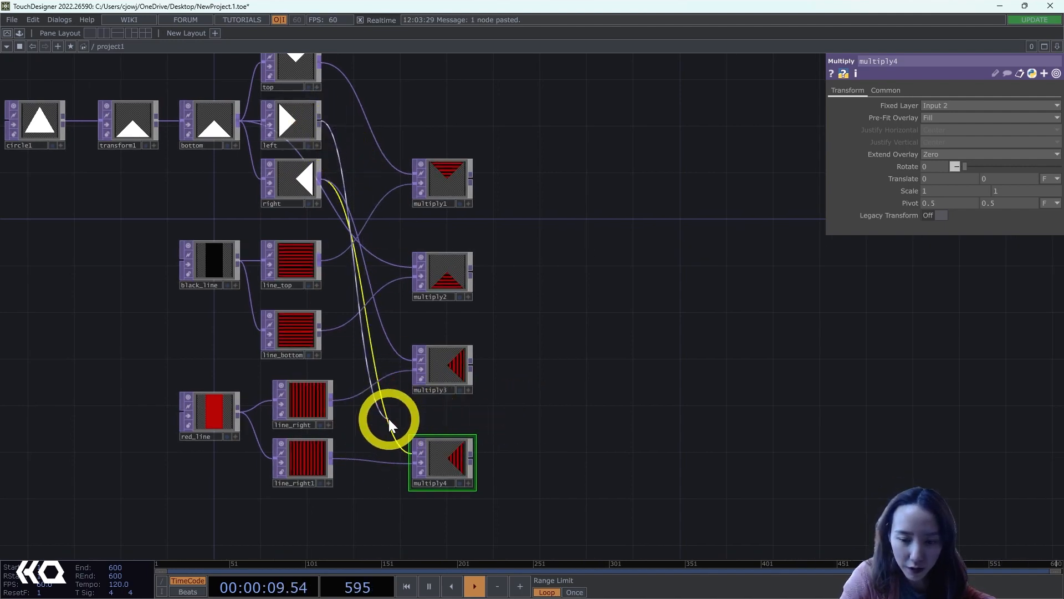
pyautogui.click(414, 453)
pyautogui.moveTo(488, 412); pyautogui.dragTo(447, 411)
# - Add a Composite TOP beside the four Multiply nodes and set its Operation to Over
pyautogui.doubleClick(490, 394)
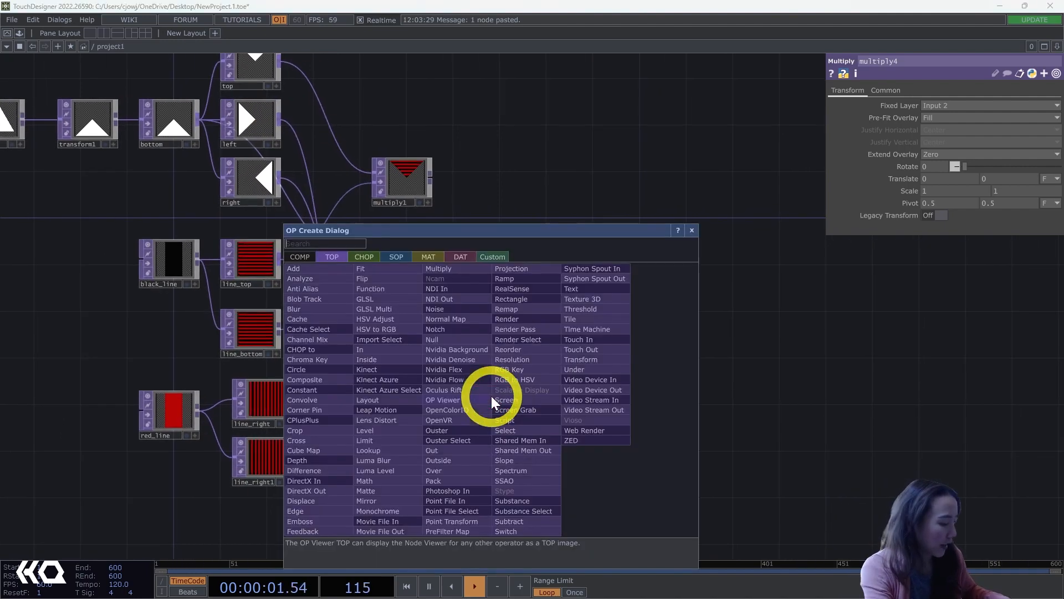
pyautogui.write('com')
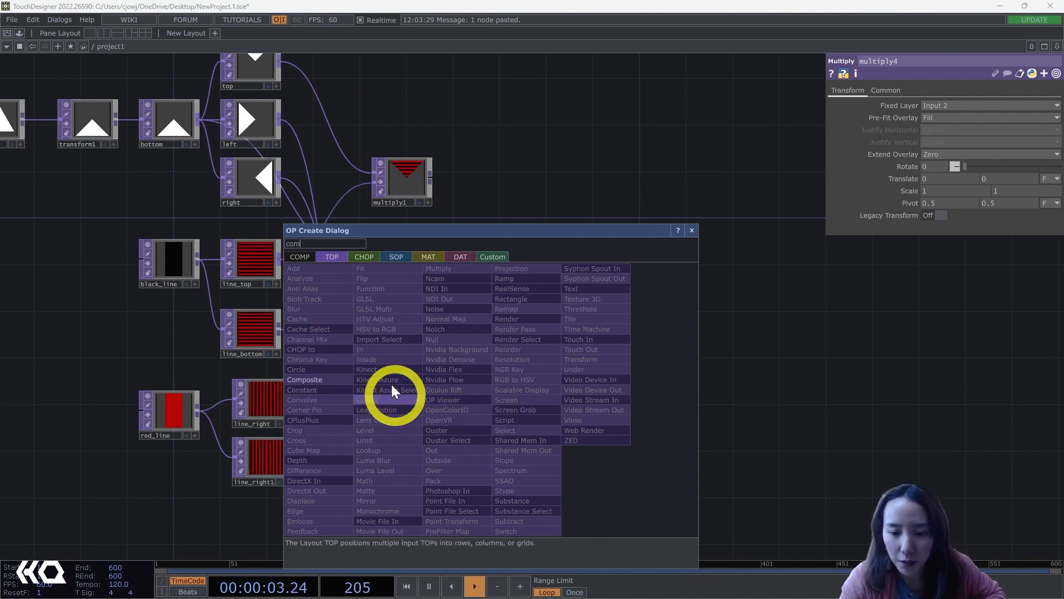
pyautogui.click(310, 381)
pyautogui.click(572, 327)
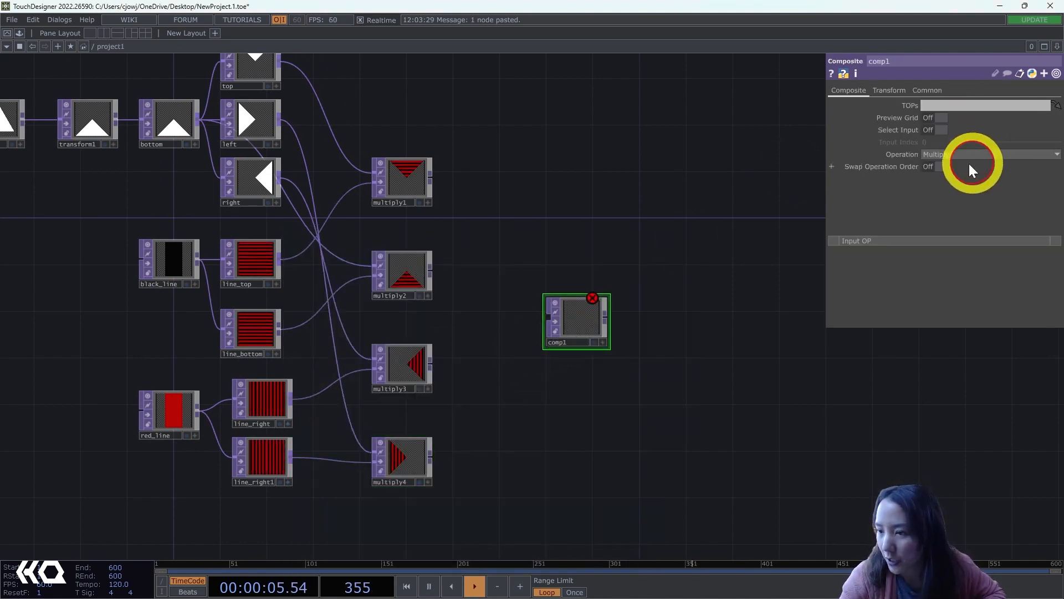
pyautogui.click(951, 155)
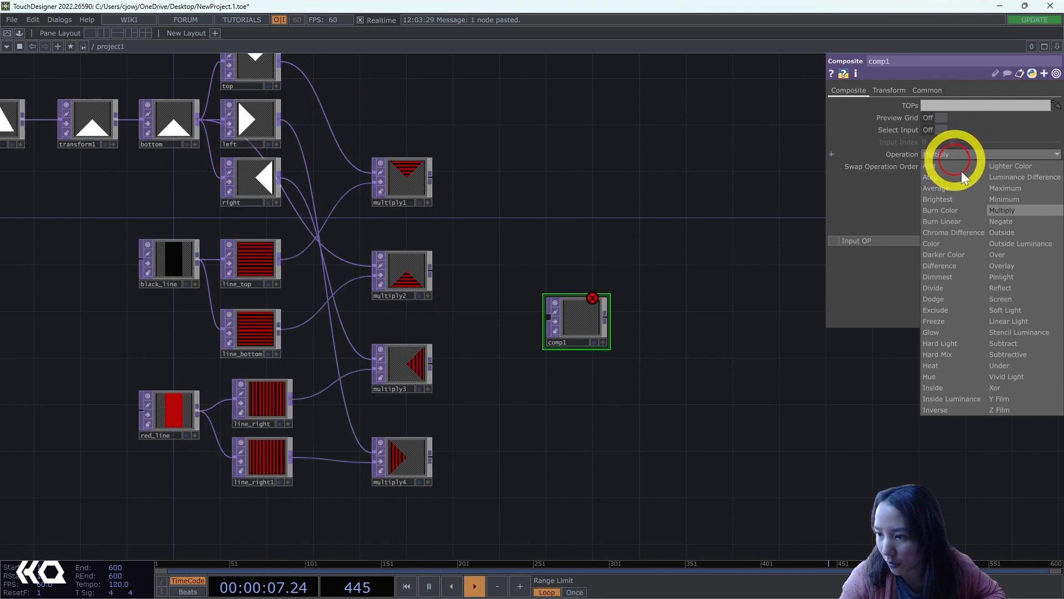
pyautogui.click(1001, 254)
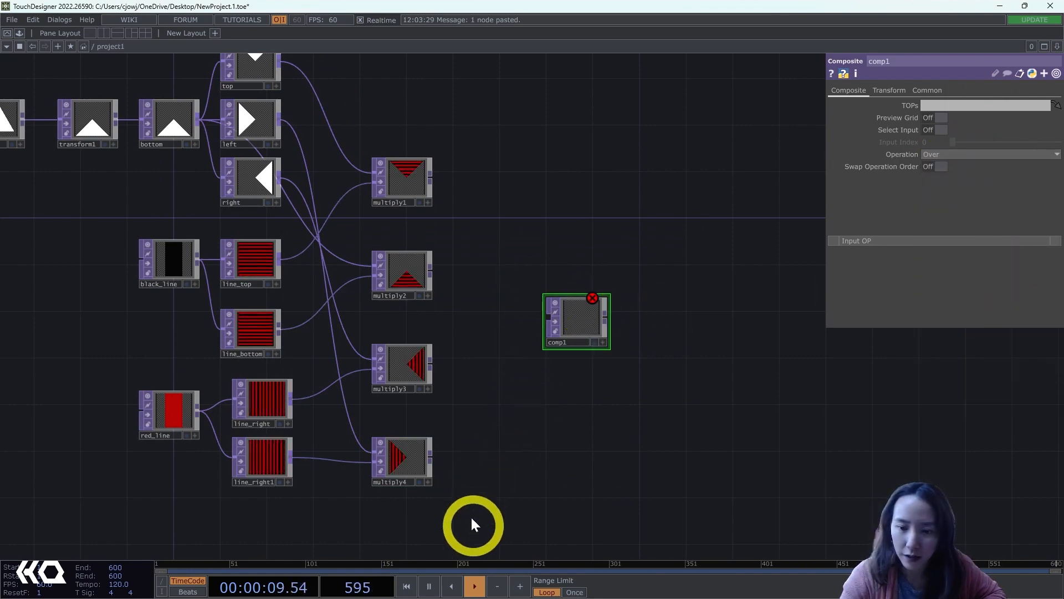
# - Select all four Multiply nodes, connect them together into comp1's input and inspect the combined pattern
pyautogui.moveTo(416, 137); pyautogui.dragTo(422, 176)
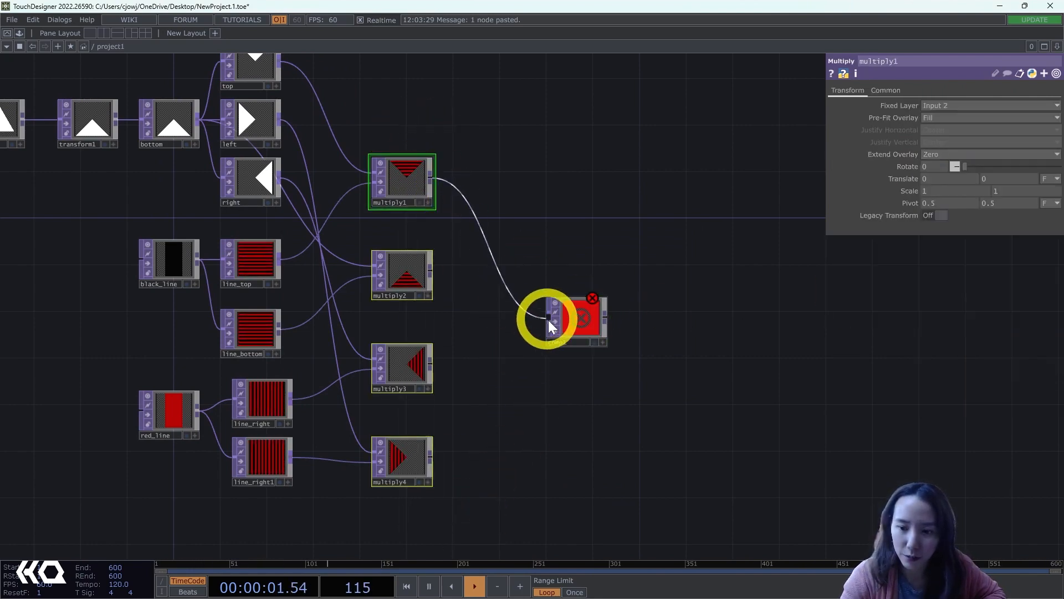
pyautogui.moveTo(548, 320); pyautogui.dragTo(549, 320)
pyautogui.scroll(5, 590, 312)
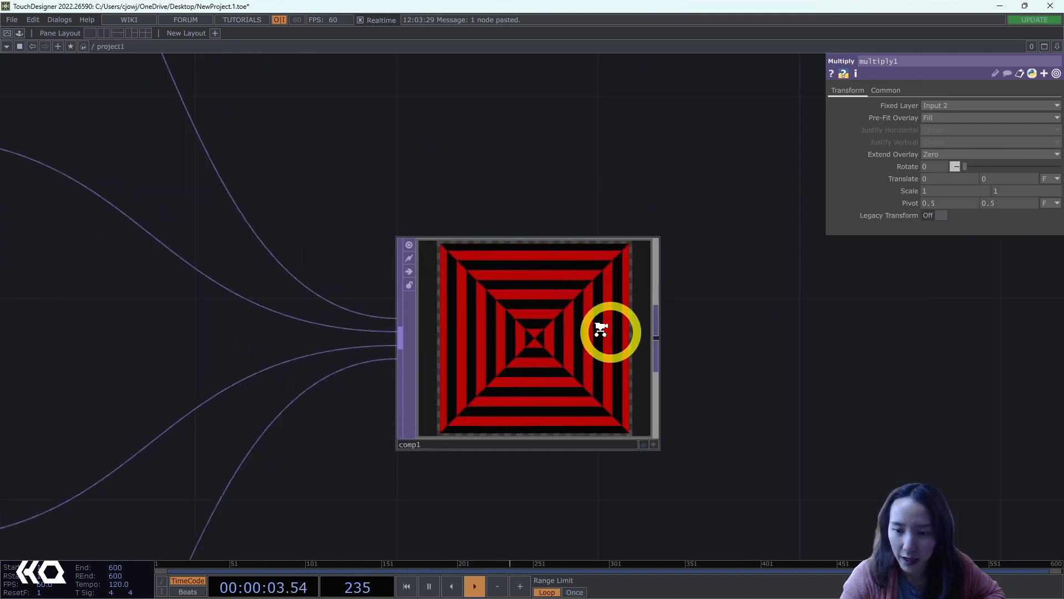
pyautogui.scroll(4, 600, 329)
pyautogui.scroll(-2, 503, 325)
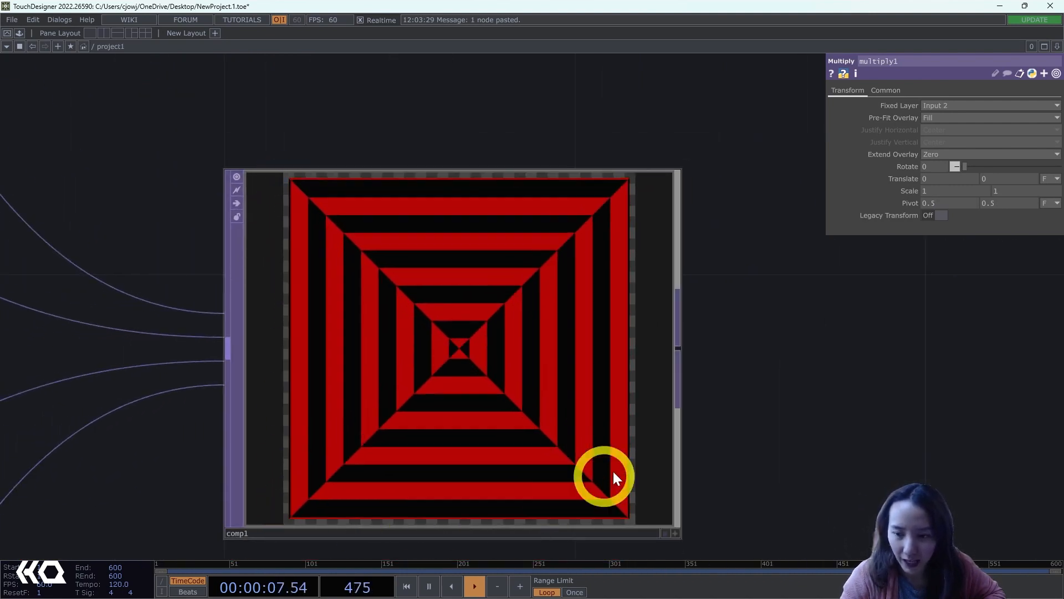
pyautogui.scroll(-5, 740, 234)
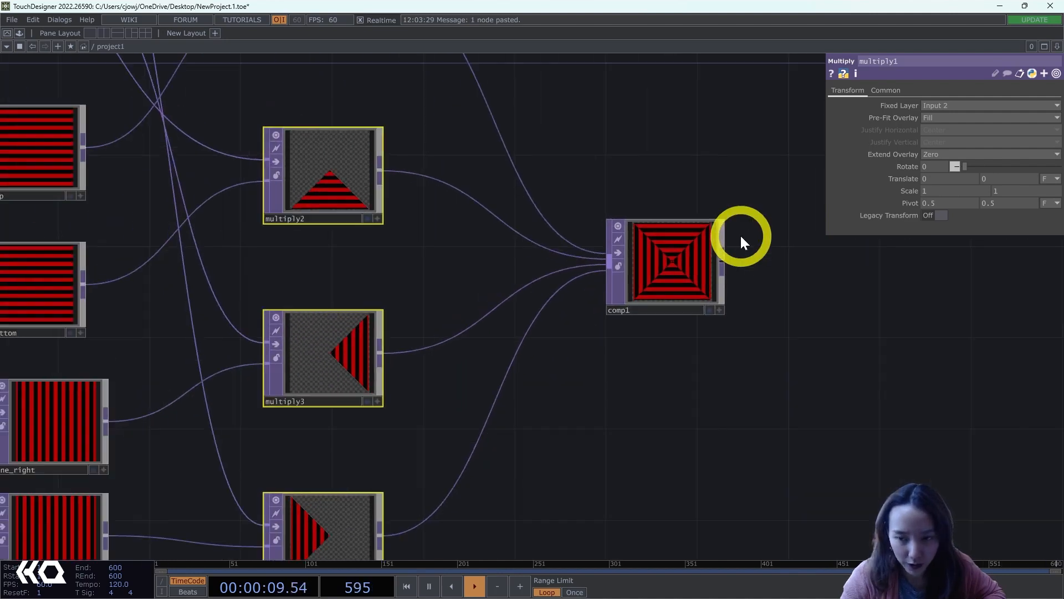
pyautogui.moveTo(741, 236); pyautogui.dragTo(714, 213)
pyautogui.scroll(-3, 717, 226)
pyautogui.moveTo(636, 219); pyautogui.dragTo(615, 312)
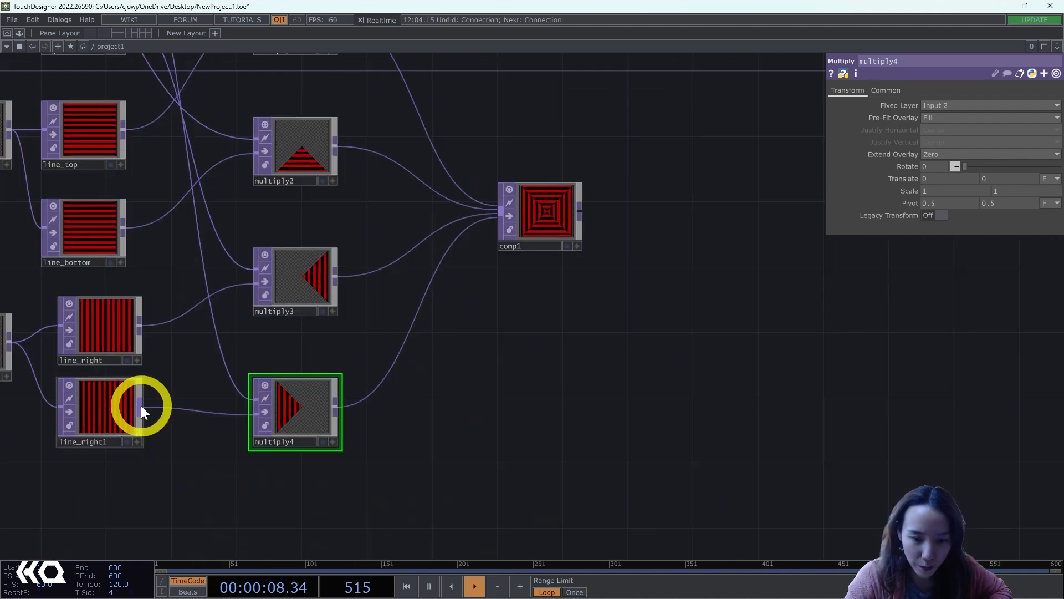
# - Connect line_right1's output to comp1 in place of multiply4 and inspect the edges of the combined pattern
pyautogui.moveTo(141, 406); pyautogui.dragTo(372, 395)
pyautogui.scroll(8, 576, 176)
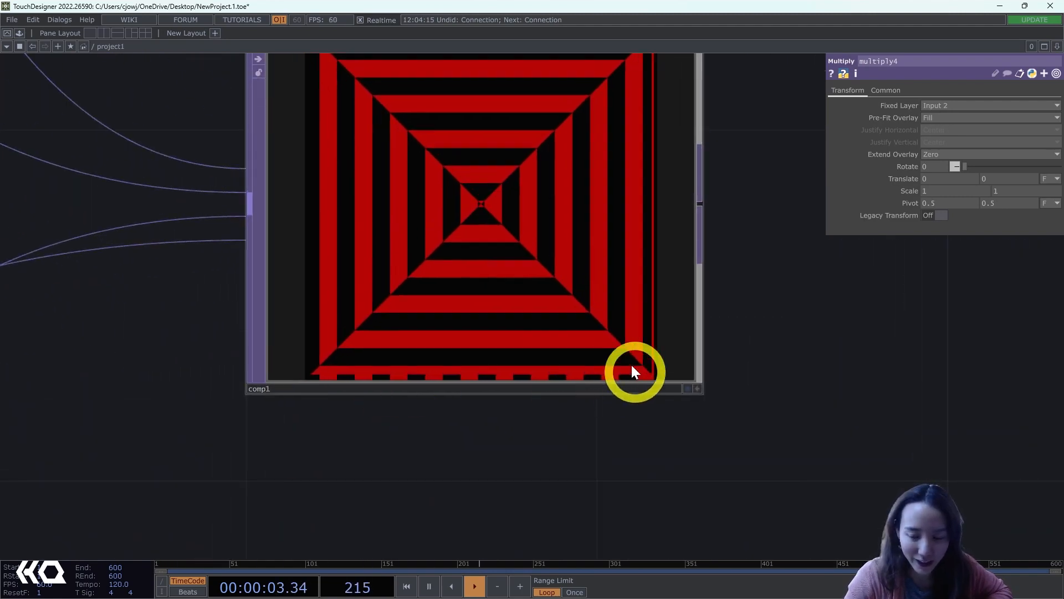
pyautogui.scroll(-8, 557, 217)
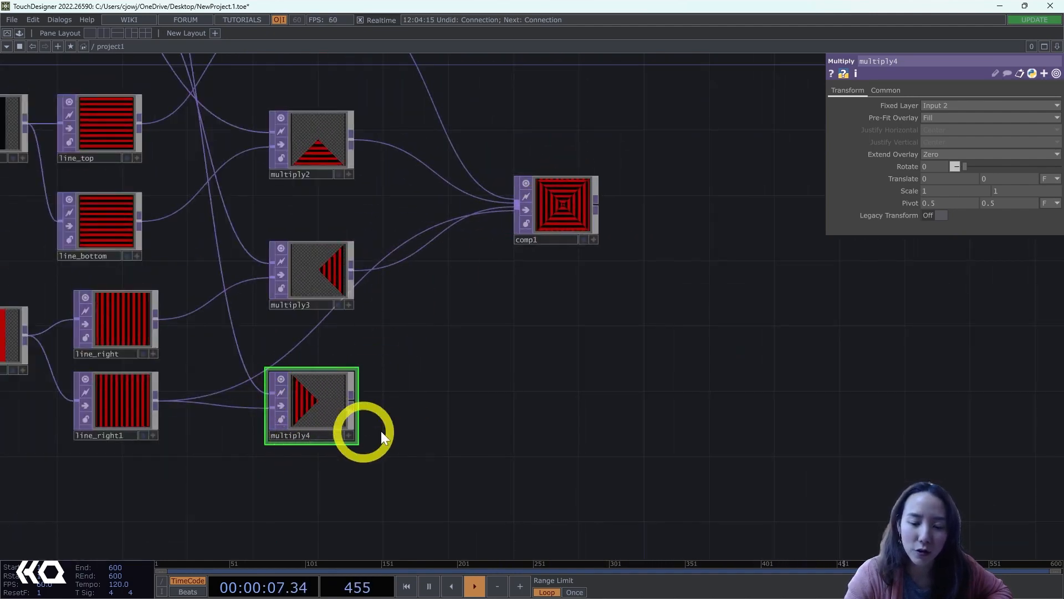
# - Add a Transform TOP to the output of comp1
pyautogui.moveTo(469, 358); pyautogui.dragTo(288, 425)
pyautogui.scroll(5, 305, 289)
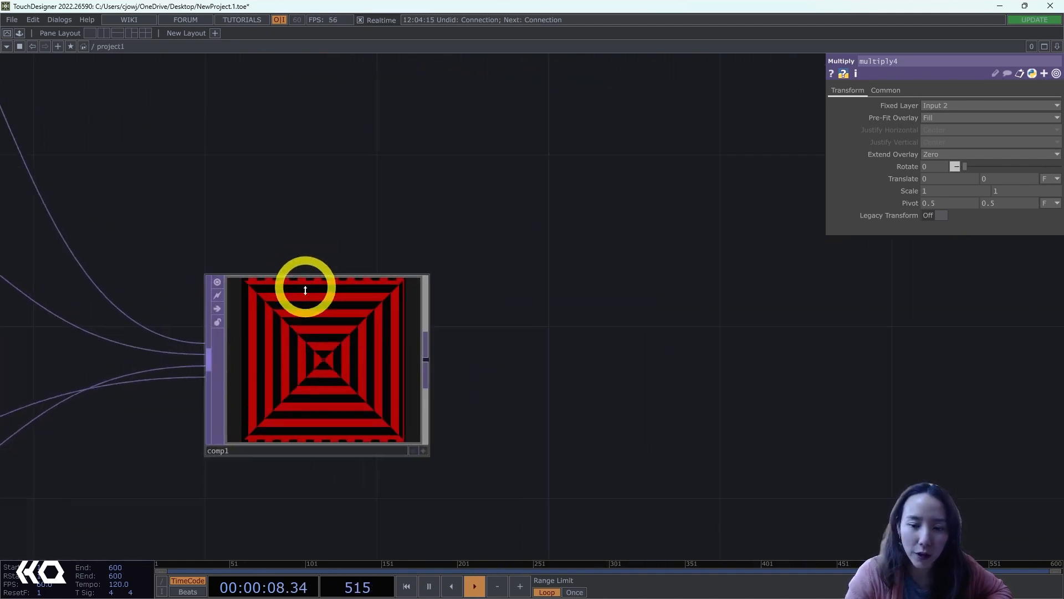
pyautogui.rightClick(435, 364)
pyautogui.write('tra')
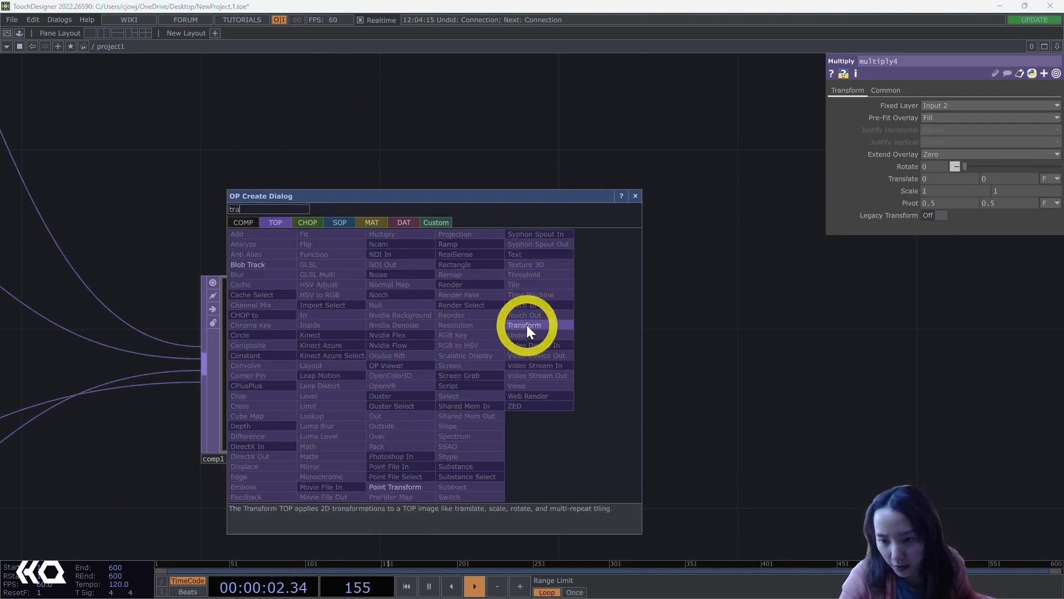
pyautogui.click(527, 325)
pyautogui.click(643, 371)
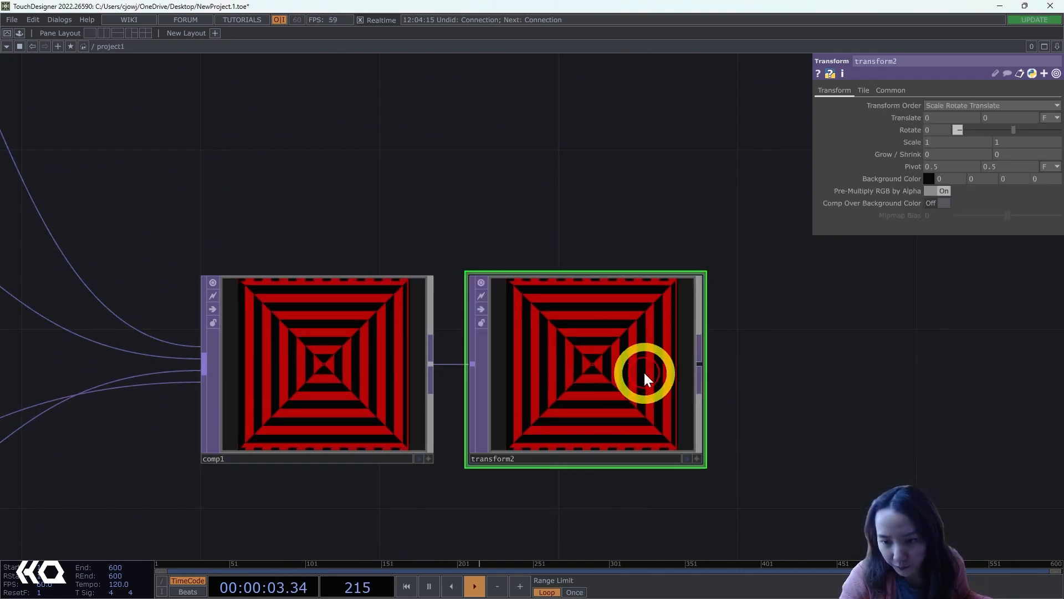
# - Set the new Transform's Scale to 1.1 on both axes to crop the pattern's ragged edges
pyautogui.scroll(4, 644, 371)
pyautogui.moveTo(905, 312); pyautogui.dragTo(919, 211)
pyautogui.scroll(2, 906, 166)
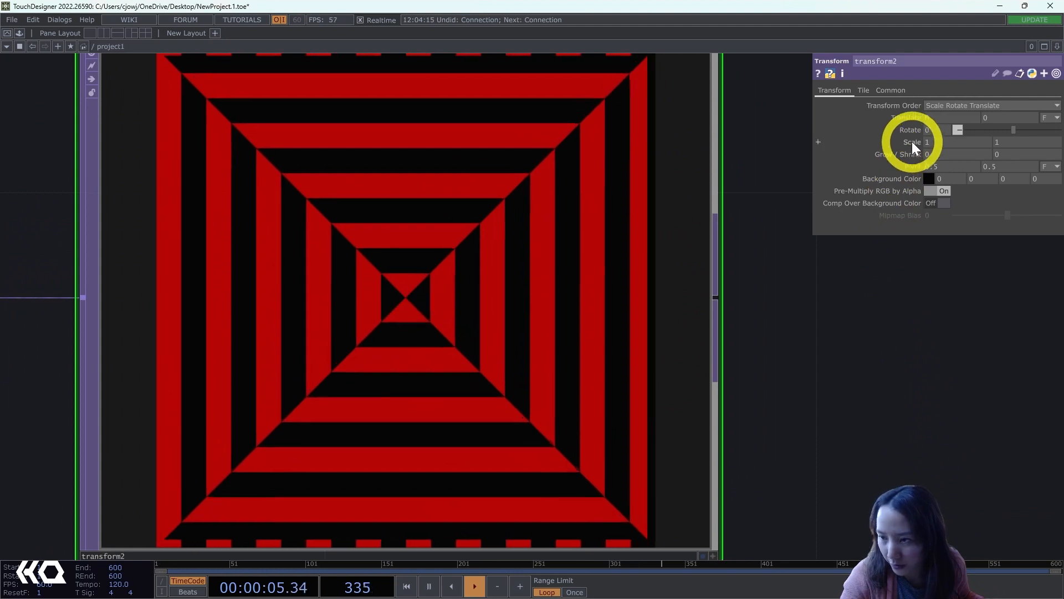
pyautogui.moveTo(912, 142); pyautogui.dragTo(932, 142, button='middle')
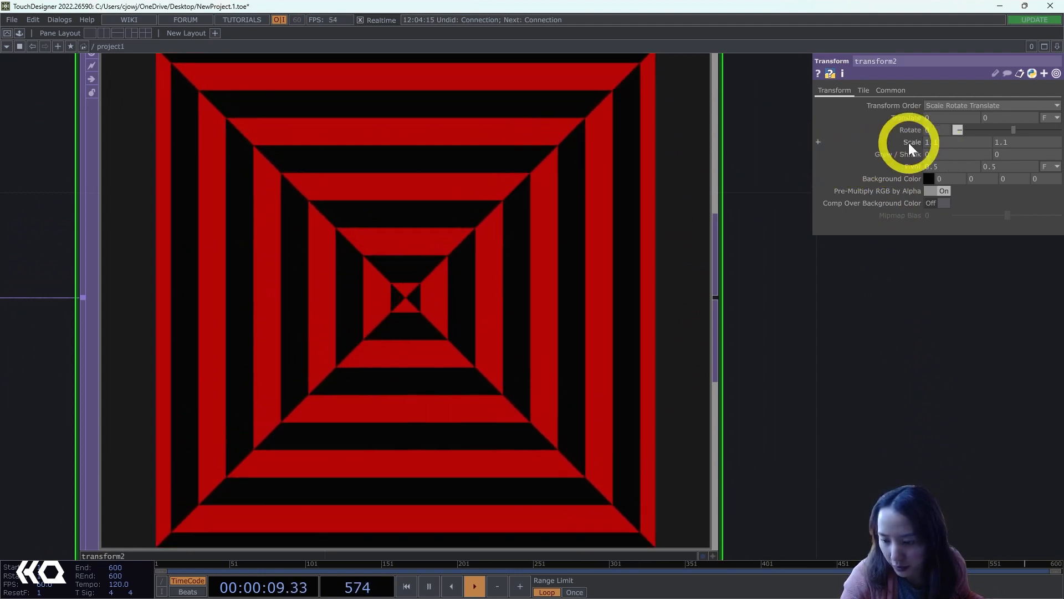
# - Bypass the transform2 node so the pattern passes through unscaled
pyautogui.scroll(-5, 640, 163)
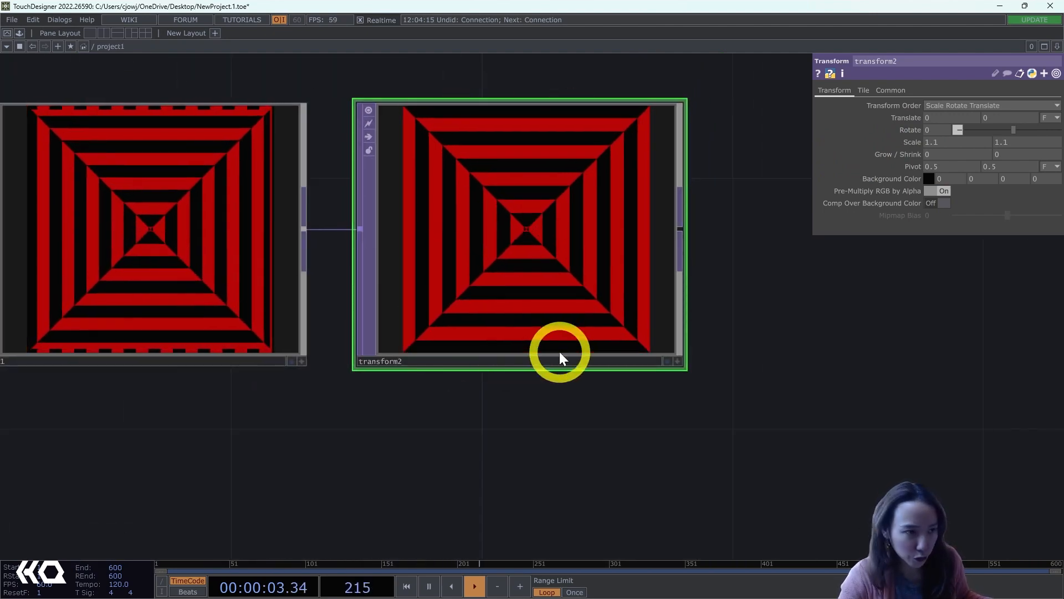
pyautogui.scroll(-3, 337, 285)
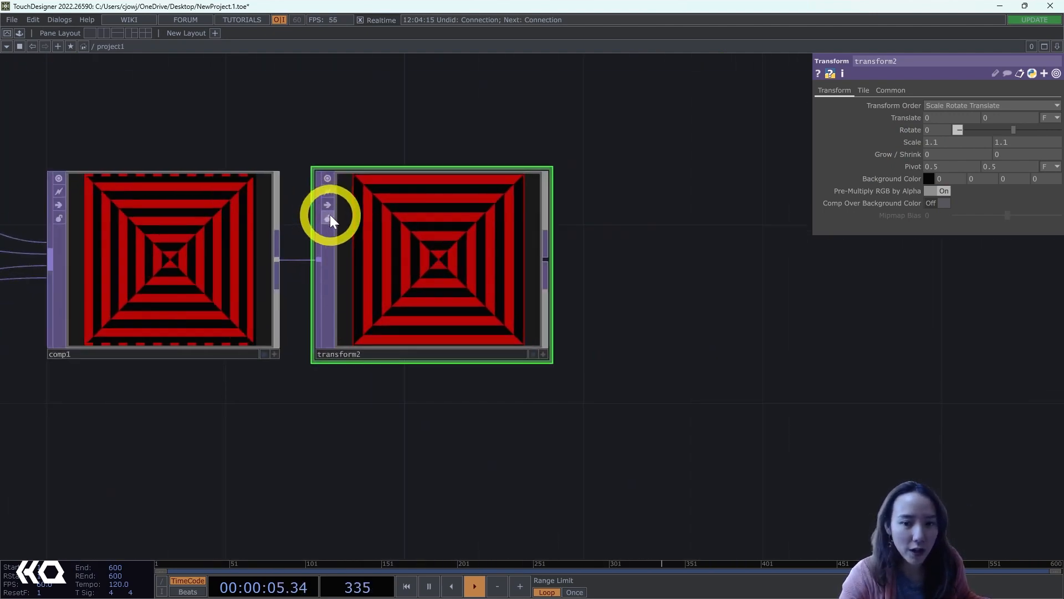
pyautogui.click(330, 206)
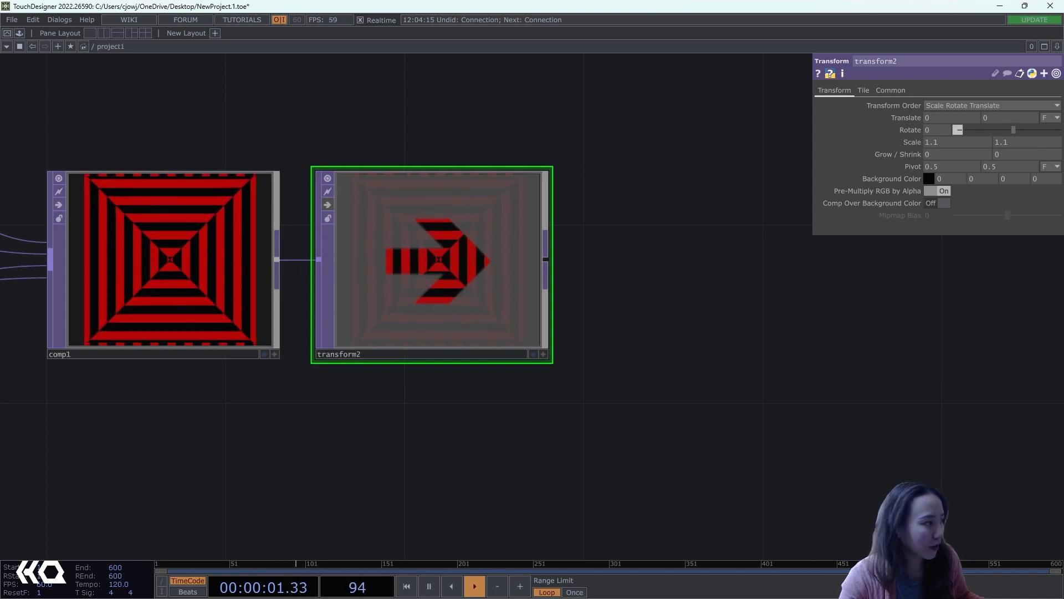
# - Add a Constant CHOP in the empty area above the comp1 and transform2 nodes
pyautogui.scroll(-5, 518, 250)
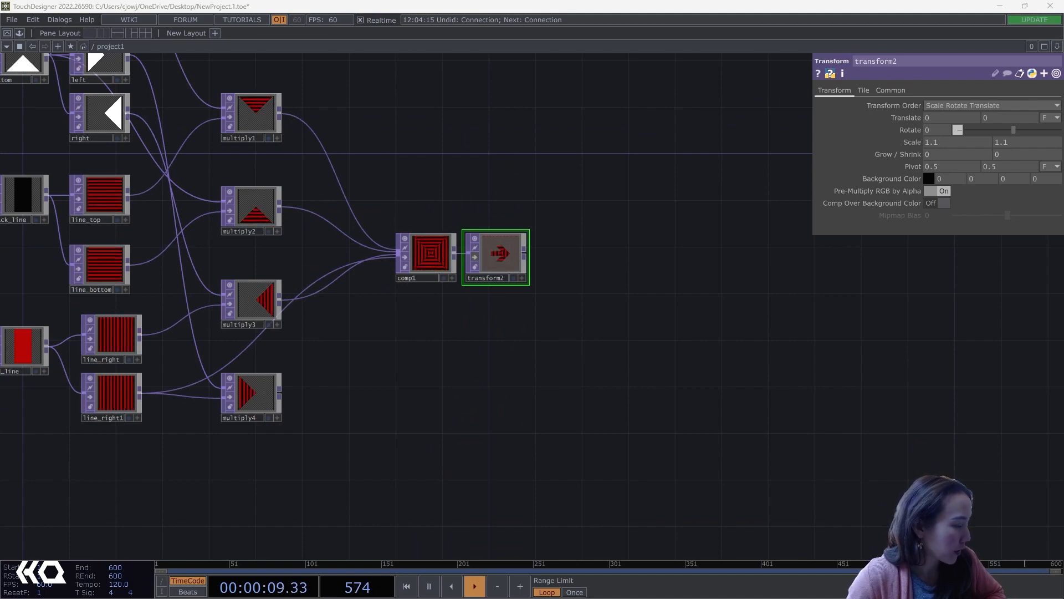
pyautogui.moveTo(502, 217); pyautogui.dragTo(491, 287)
pyautogui.doubleClick(491, 287)
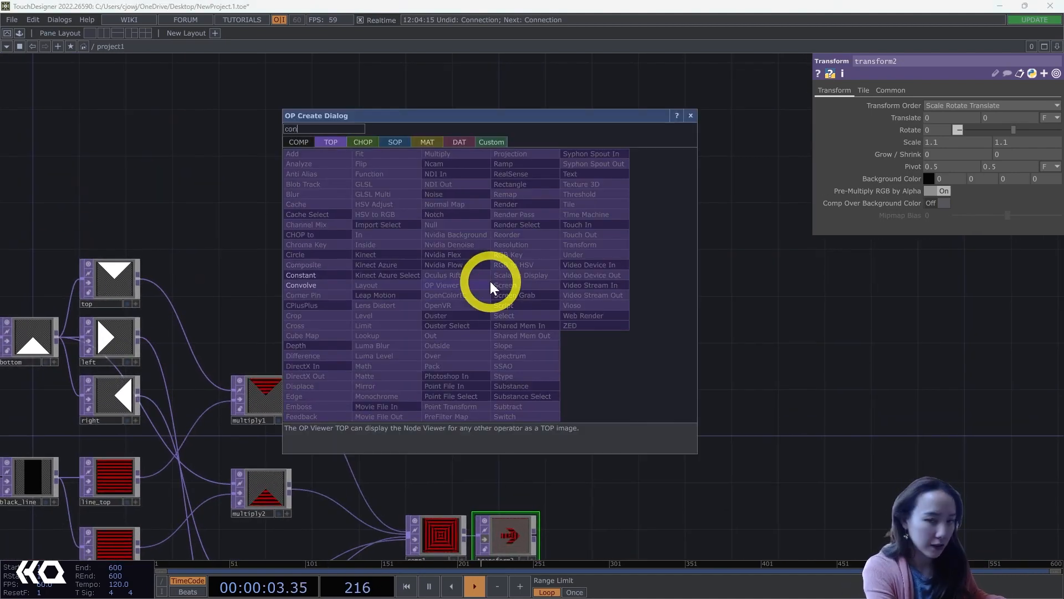
pyautogui.press('Return')
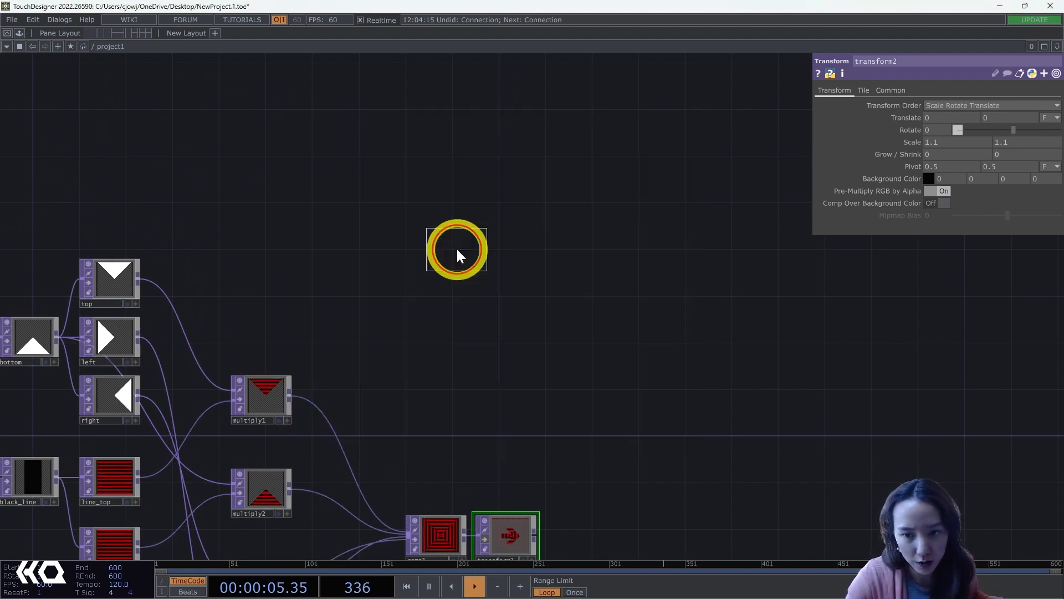
pyautogui.doubleClick(434, 262)
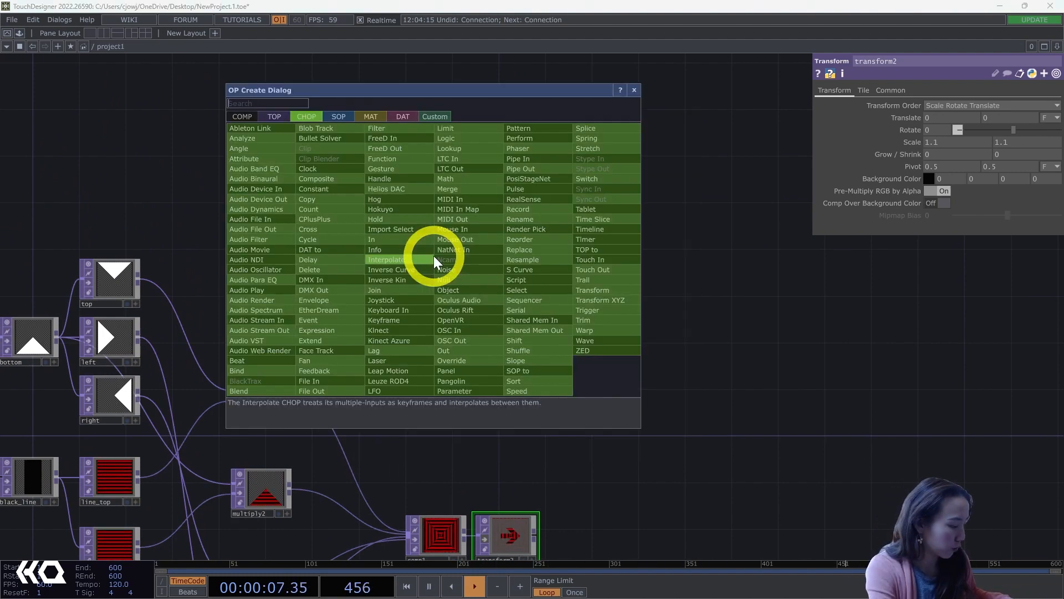
pyautogui.click(319, 191)
pyautogui.click(427, 236)
# - Name the Constant CHOP's first channel x and set its value to 1080
pyautogui.scroll(5, 435, 230)
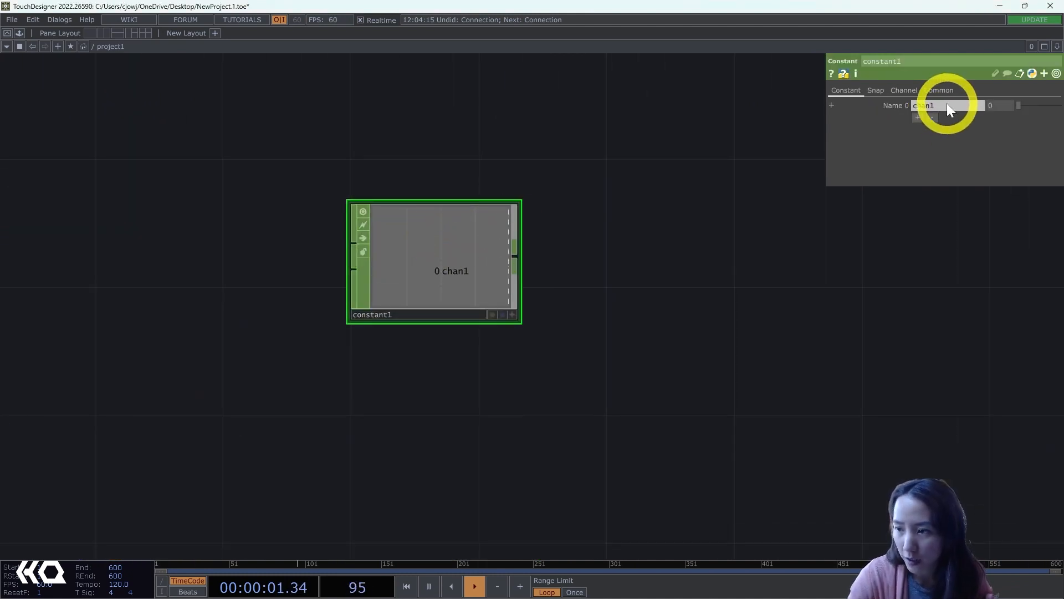
pyautogui.write('x')
pyautogui.click(909, 138)
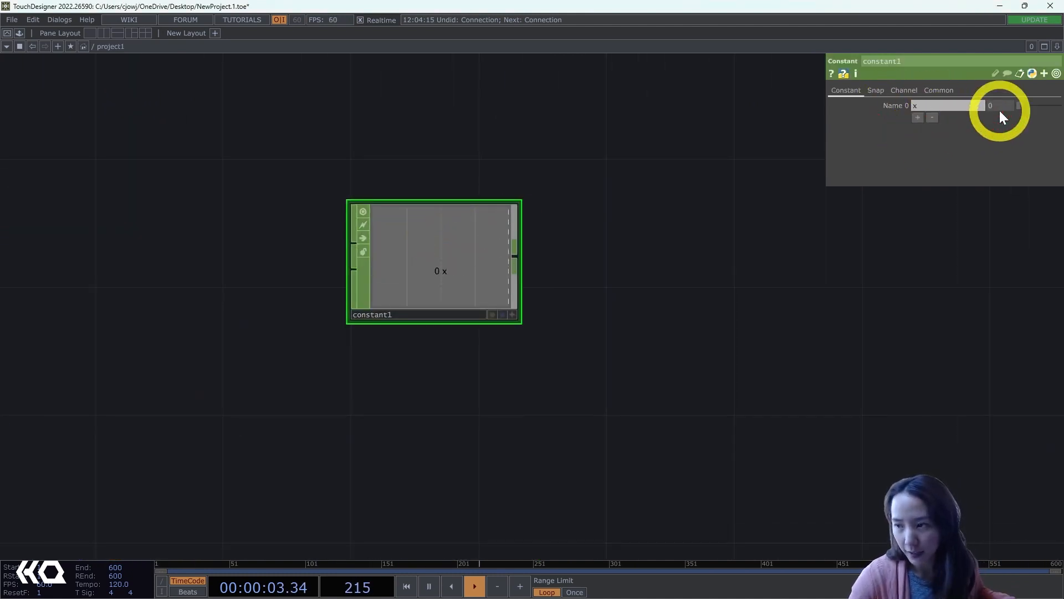
pyautogui.click(985, 110)
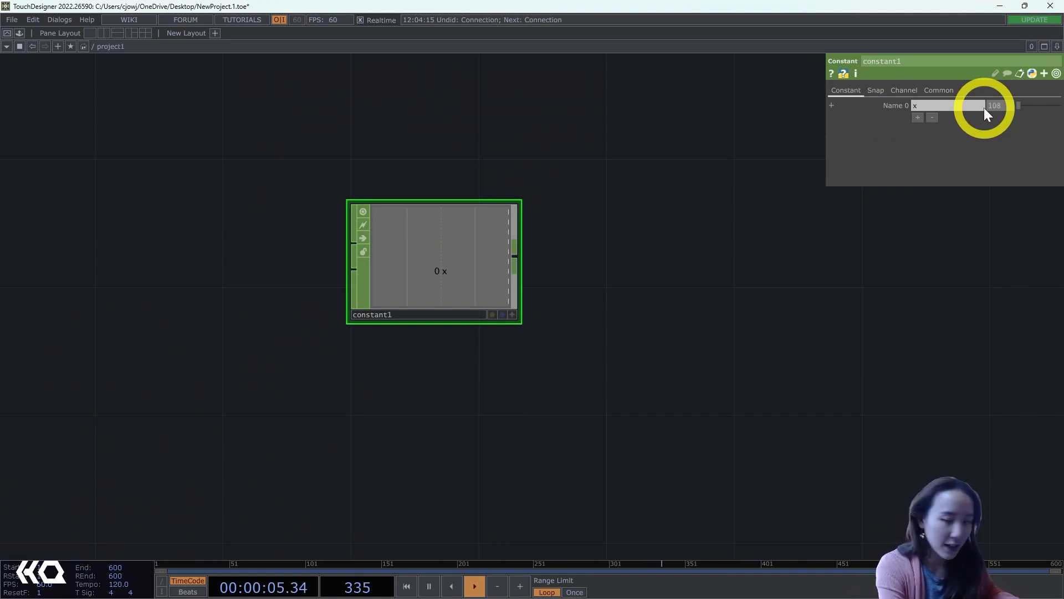
pyautogui.write('1080')
pyautogui.click(983, 137)
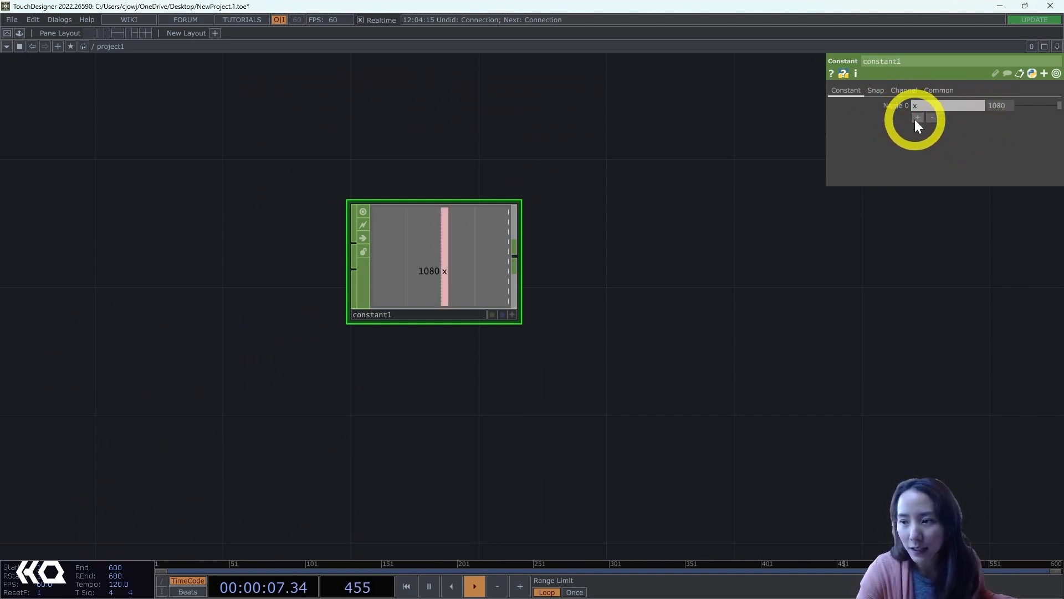
# - Add a second channel named y with the value 1920 and rename the Constant CHOP as res
pyautogui.click(918, 118)
pyautogui.write('y')
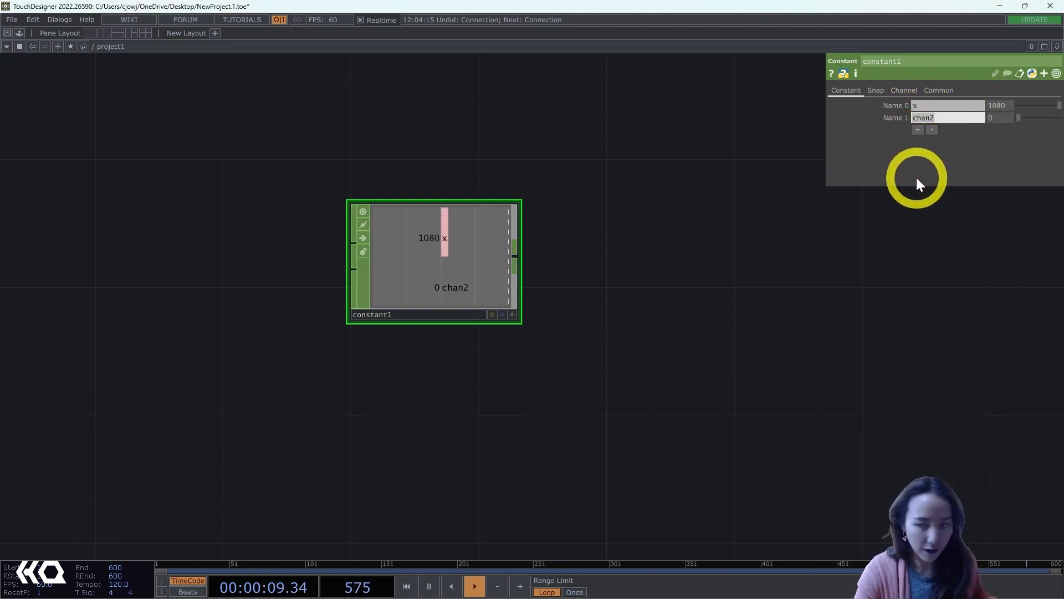
pyautogui.click(917, 177)
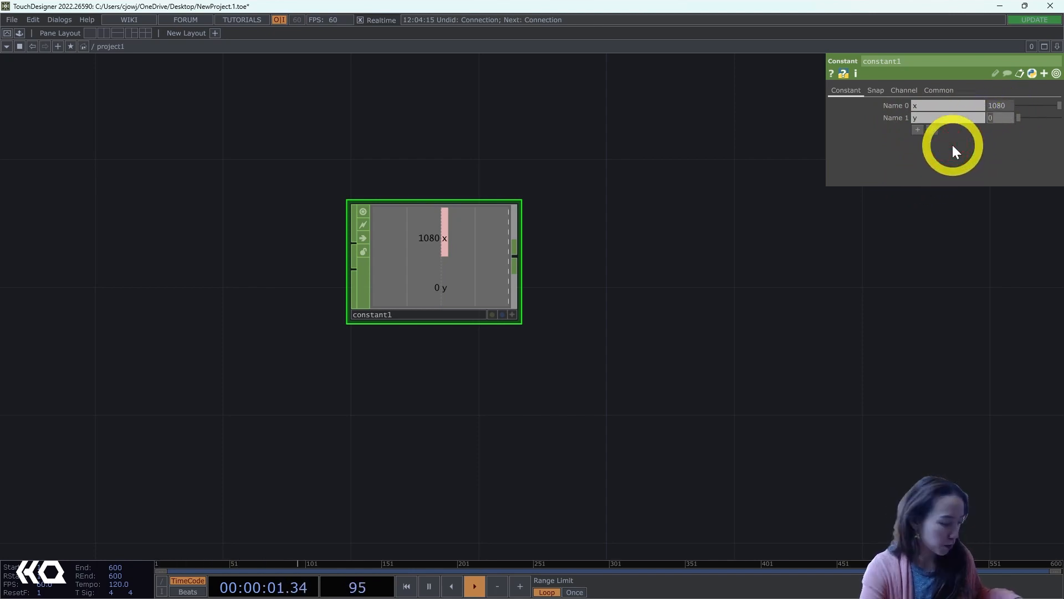
pyautogui.write('1920')
pyautogui.press('Return')
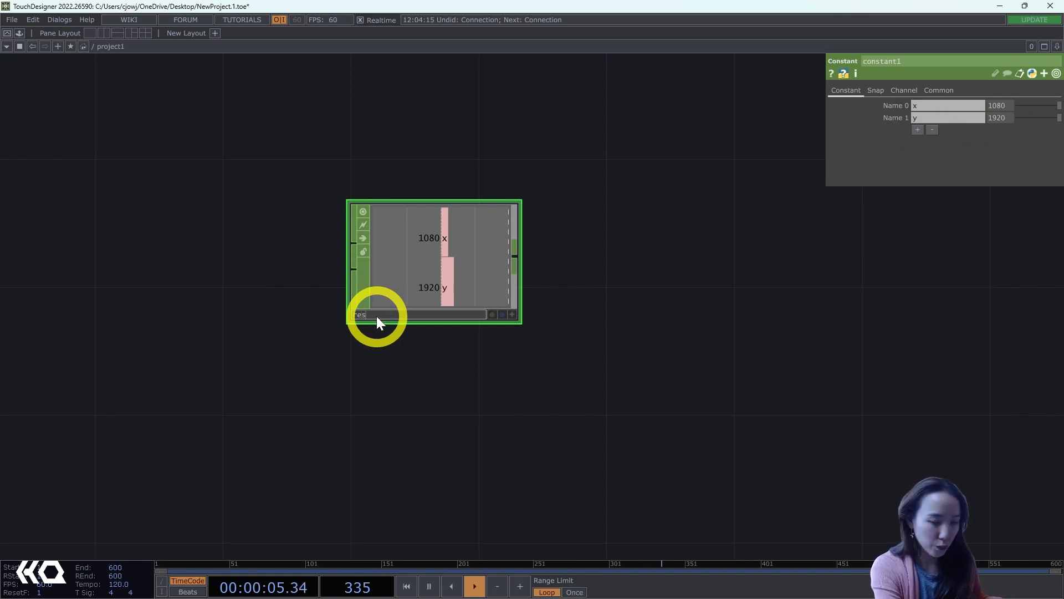
pyautogui.click(409, 371)
# - Add a Constant TOP directly below the transform2 node
pyautogui.scroll(-7, 410, 372)
pyautogui.moveTo(422, 364); pyautogui.dragTo(432, 200)
pyautogui.scroll(5, 453, 426)
pyautogui.moveTo(466, 396); pyautogui.dragTo(444, 476)
pyautogui.doubleClick(443, 476)
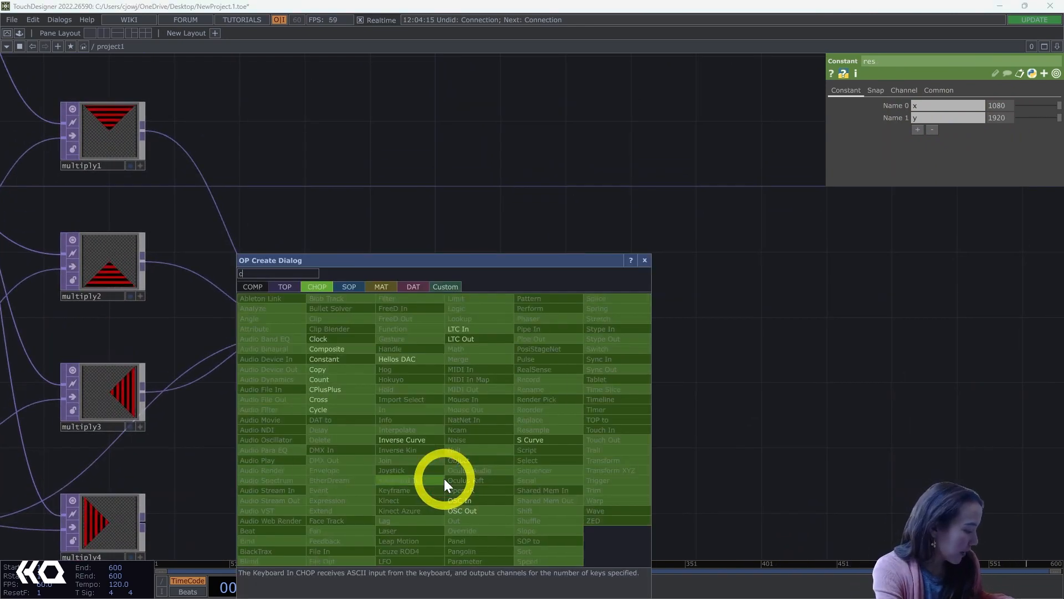
pyautogui.write('con')
pyautogui.click(281, 288)
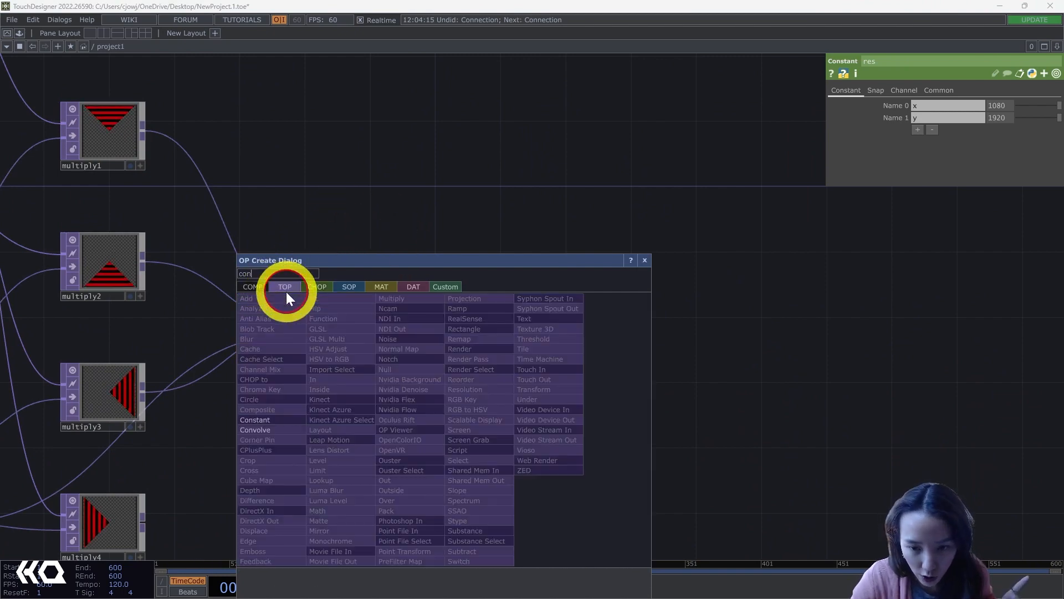
pyautogui.click(276, 420)
pyautogui.click(454, 413)
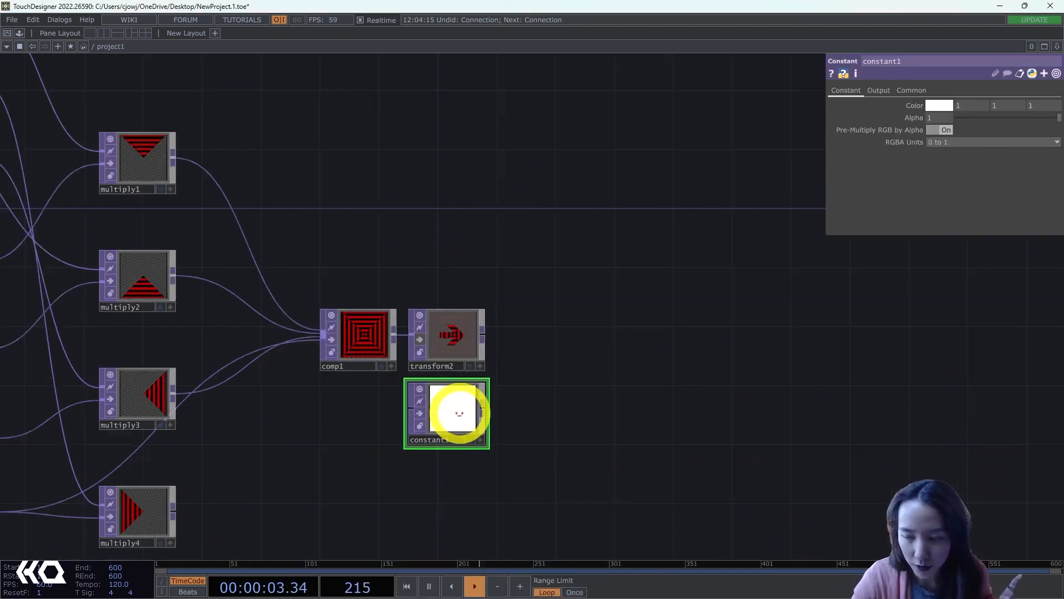
# - Move the Constant TOP beside res and export res channels x and y to its Resolution width and height
pyautogui.scroll(-5, 454, 413)
pyautogui.moveTo(454, 413); pyautogui.dragTo(523, 162)
pyautogui.scroll(5, 737, 83)
pyautogui.click(911, 90)
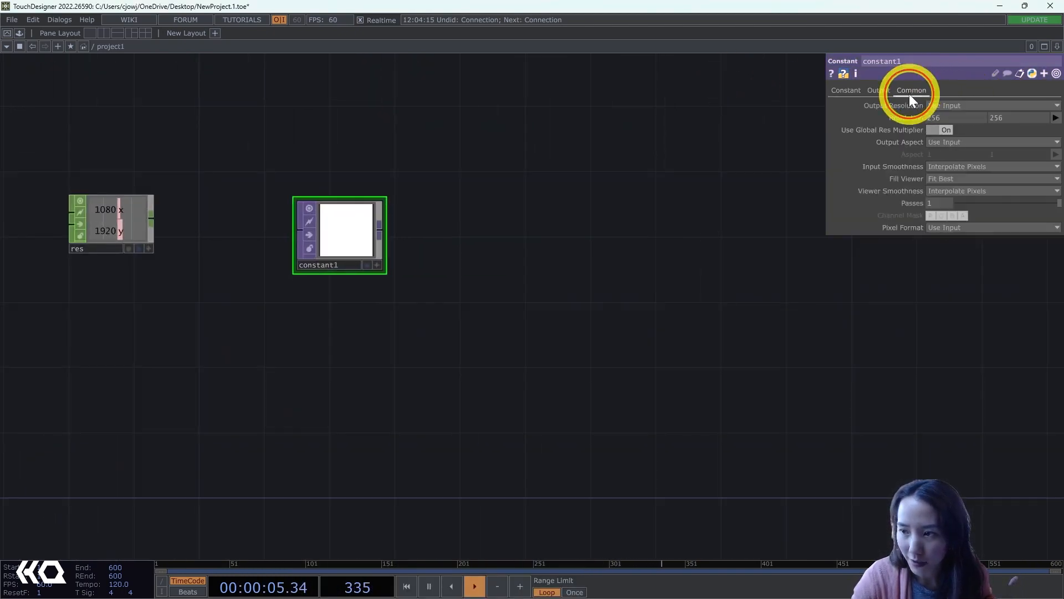
pyautogui.moveTo(382, 228); pyautogui.dragTo(543, 222)
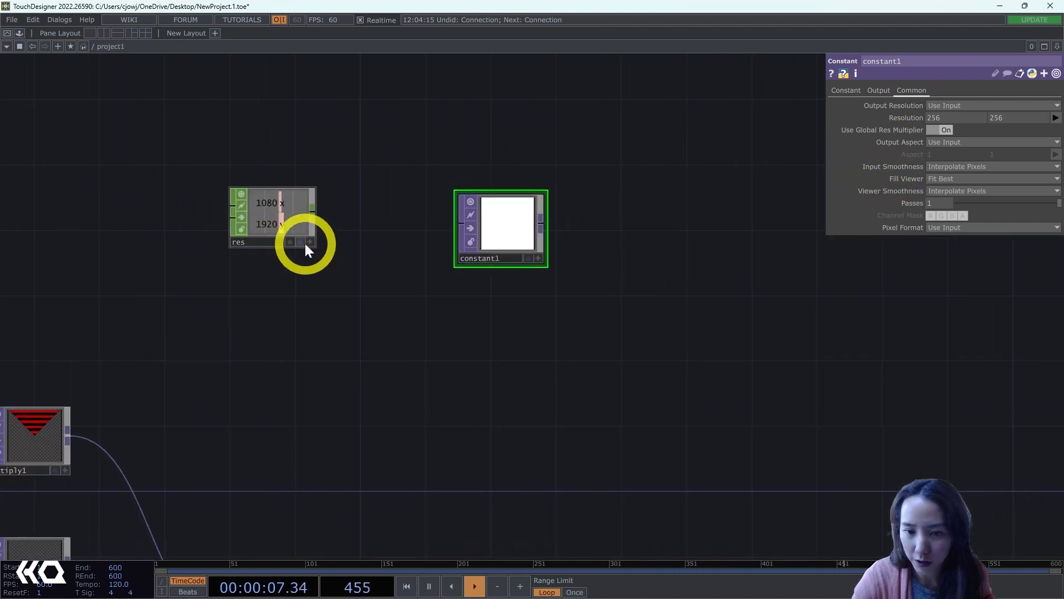
pyautogui.click(955, 113)
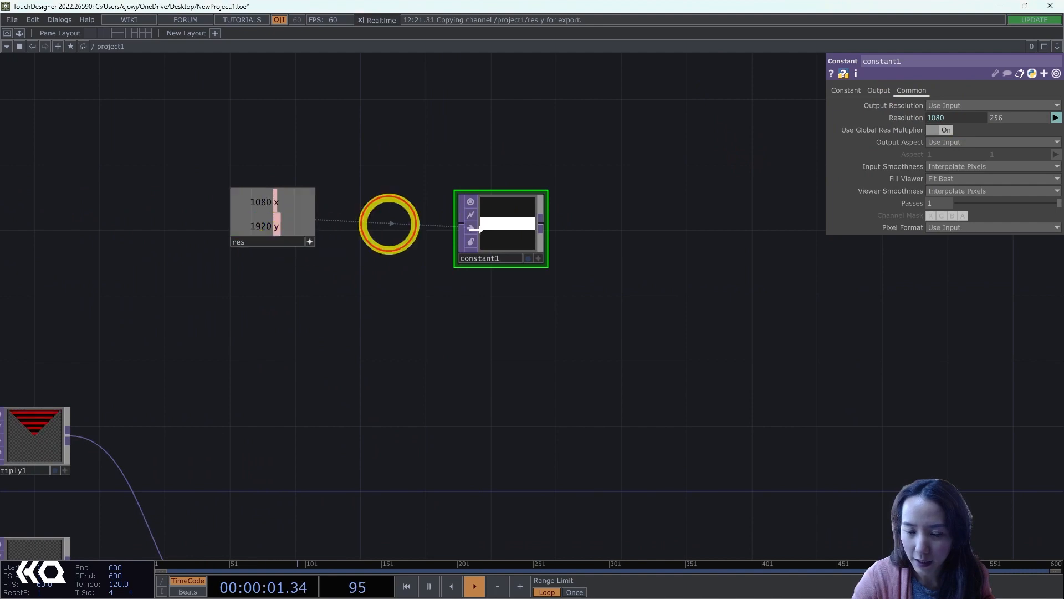
pyautogui.click(1008, 114)
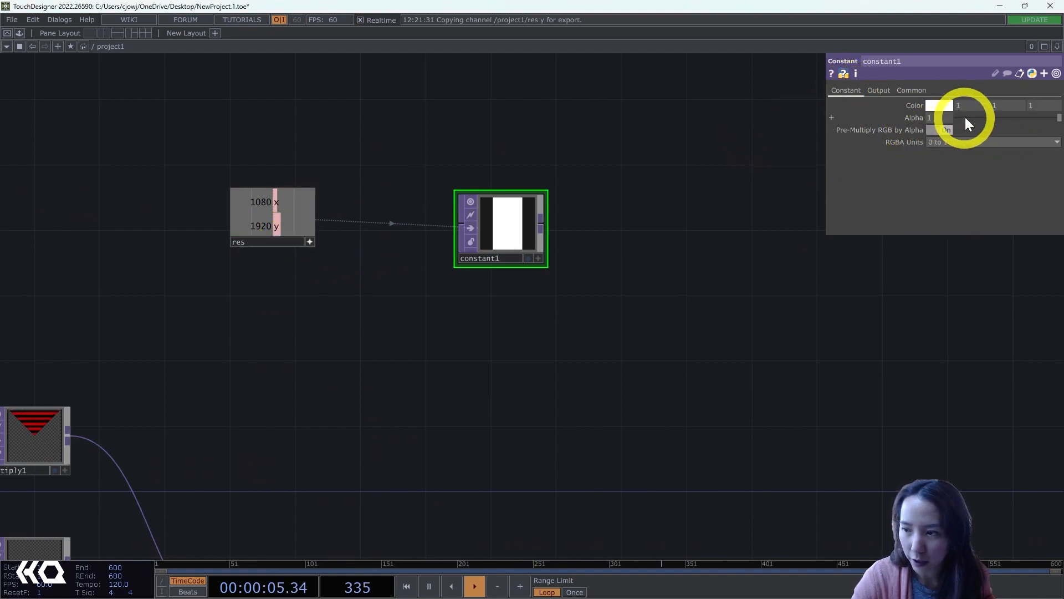
# - Set the Constant TOP's Alpha to 0 and move the node below transform2
pyautogui.scroll(-4, 688, 174)
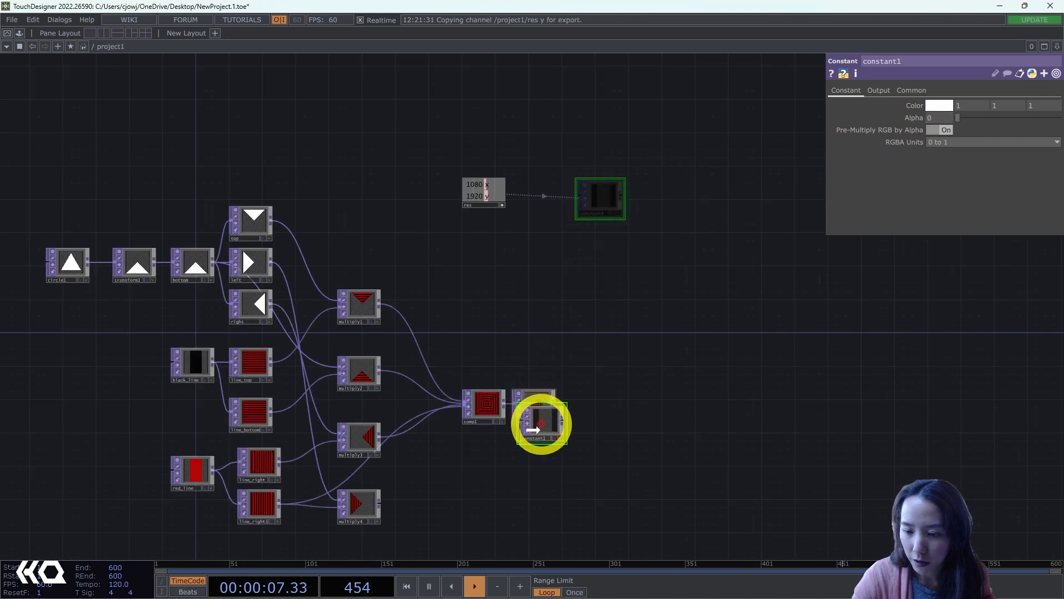
pyautogui.scroll(5, 545, 455)
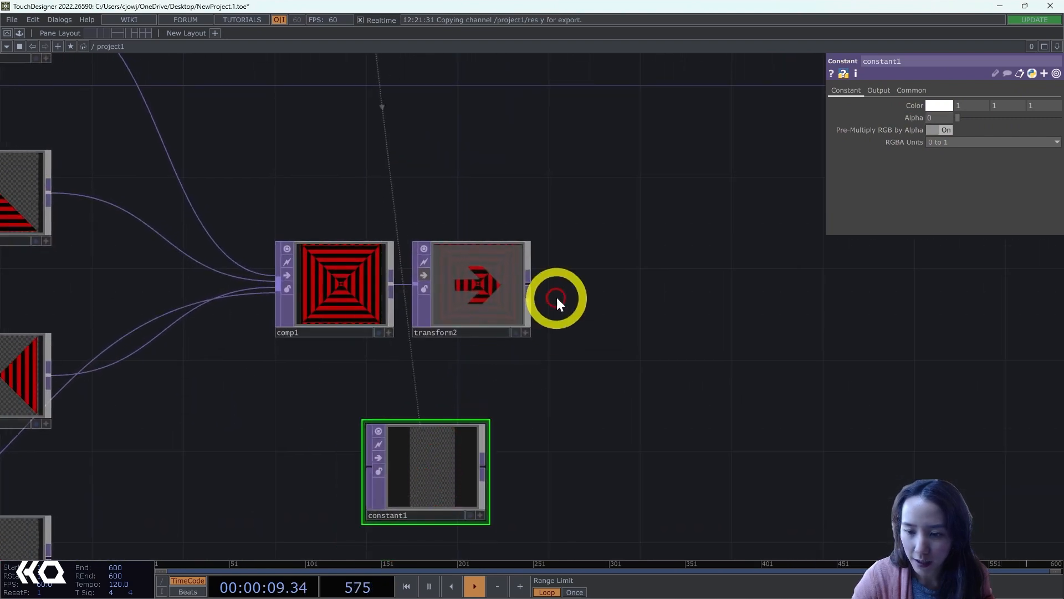
# - Add an Over TOP and connect transform2 to its first input and constant1 to its second
pyautogui.doubleClick(647, 320)
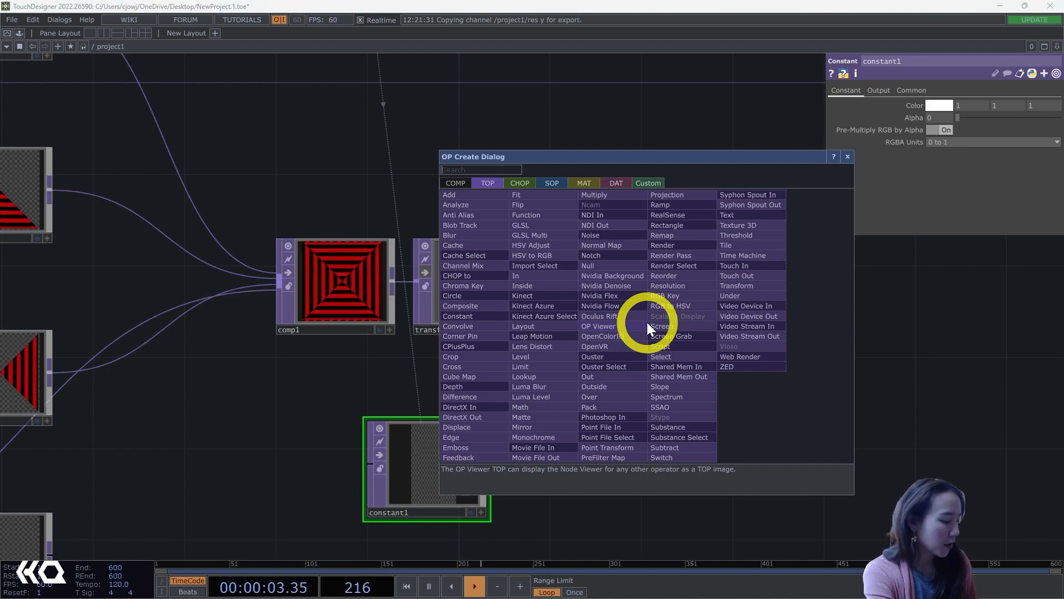
pyautogui.write('over')
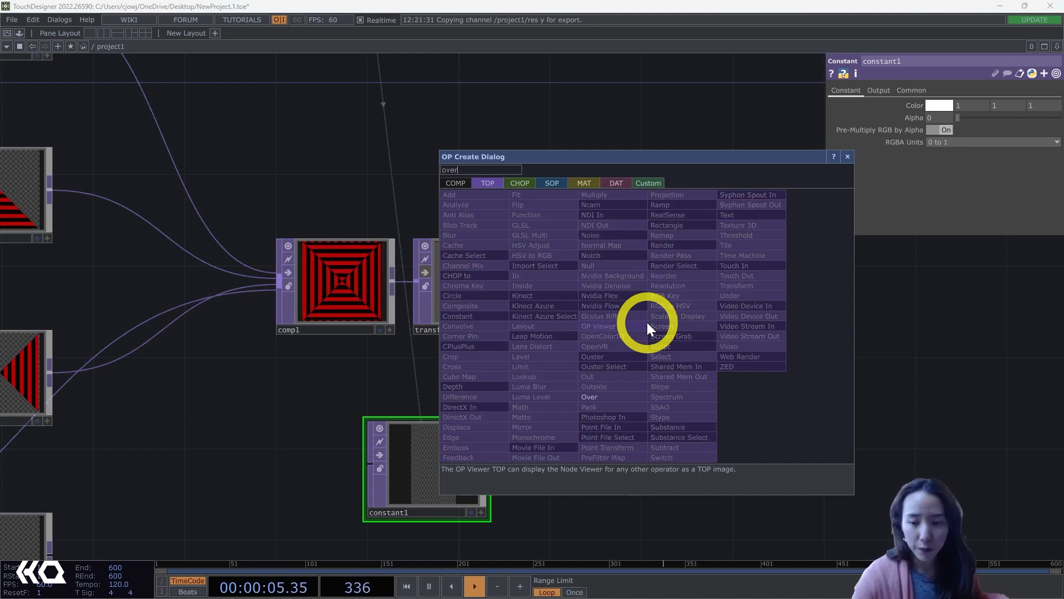
pyautogui.click(614, 396)
pyautogui.click(645, 337)
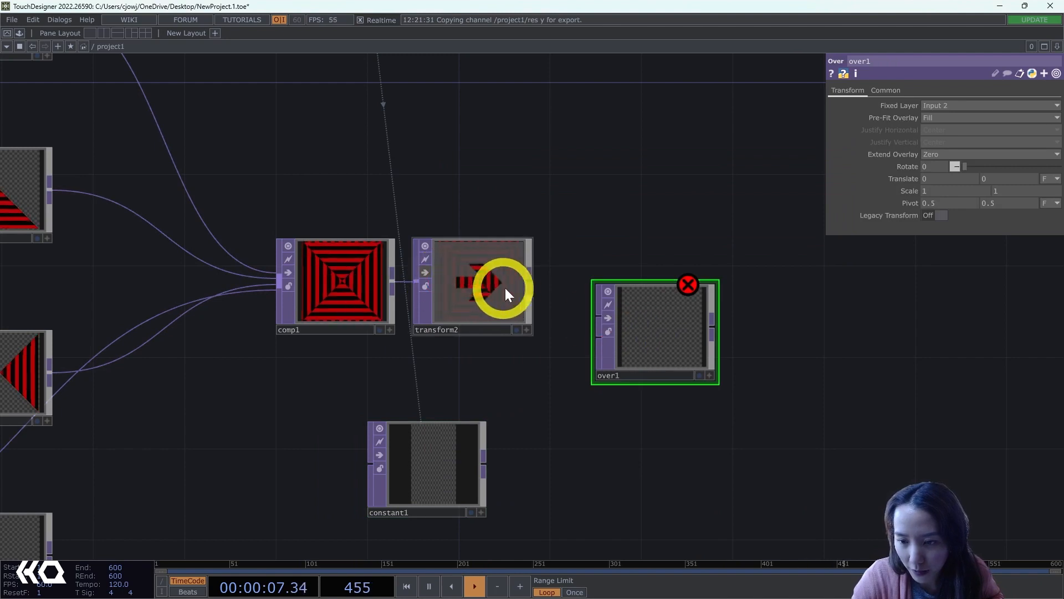
pyautogui.moveTo(531, 286); pyautogui.dragTo(597, 317)
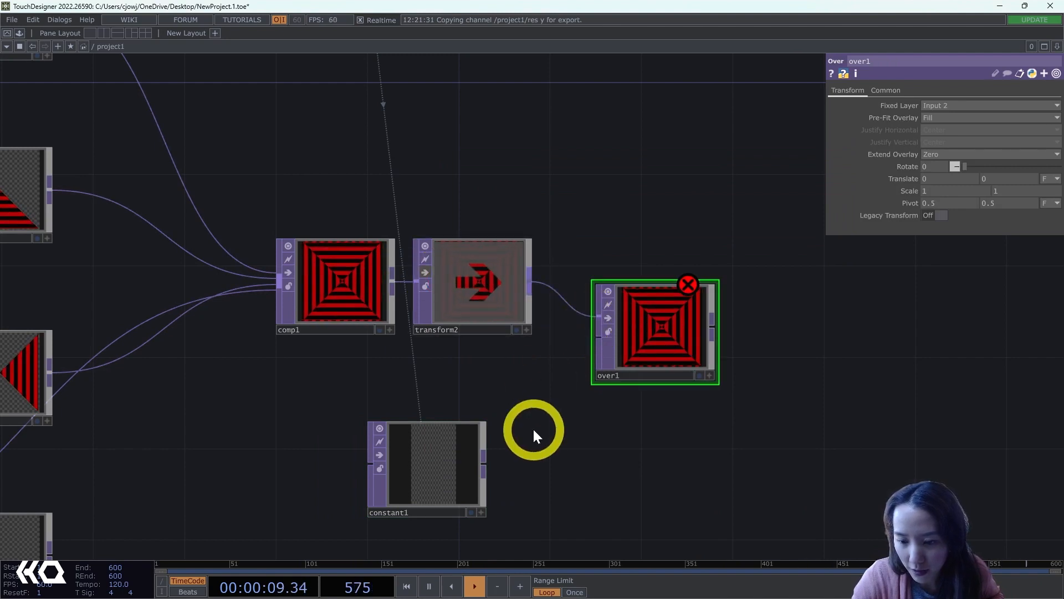
pyautogui.moveTo(537, 441); pyautogui.dragTo(604, 337)
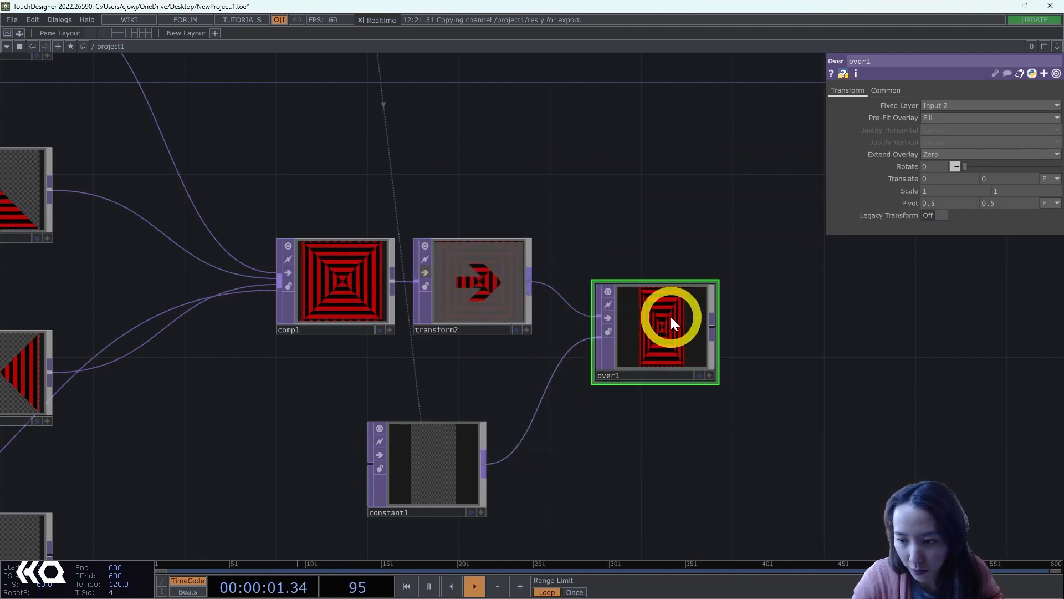
# - Set over1's Pre-Fit Overlay to Fit Best
pyautogui.scroll(5, 669, 315)
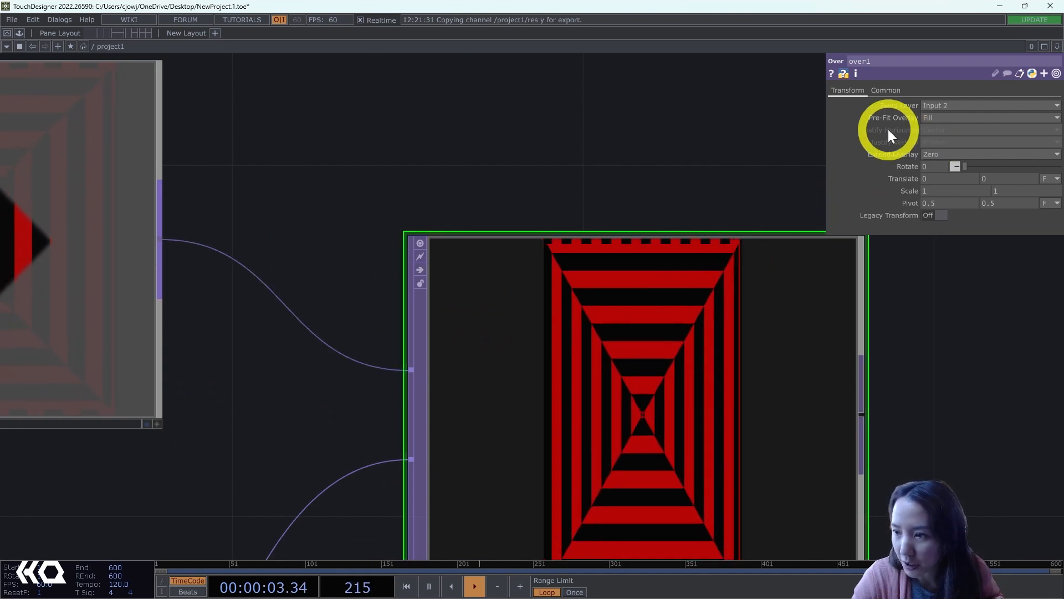
pyautogui.moveTo(943, 116); pyautogui.dragTo(923, 167)
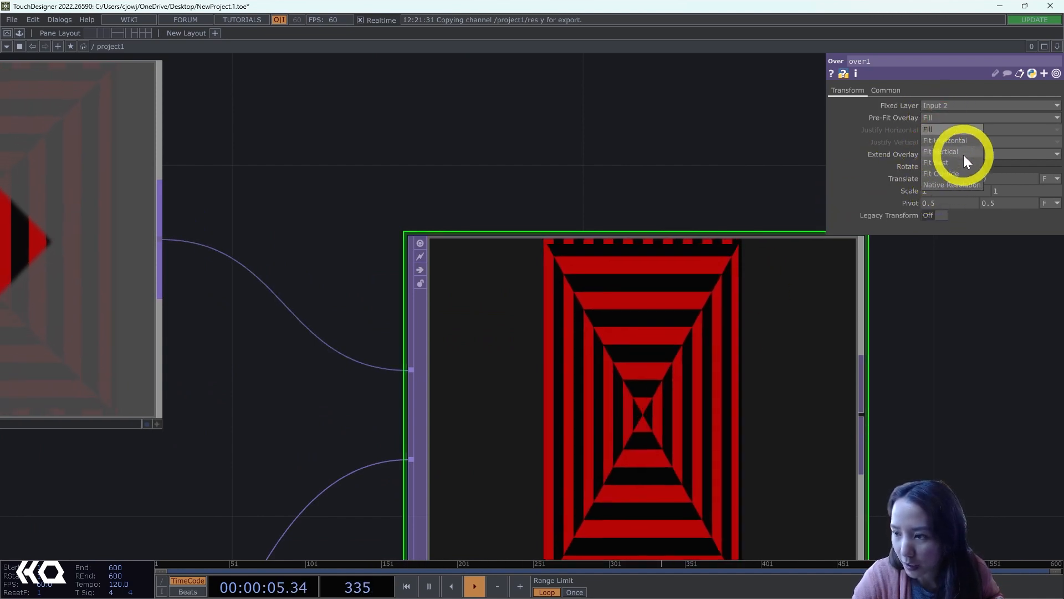
pyautogui.click(936, 163)
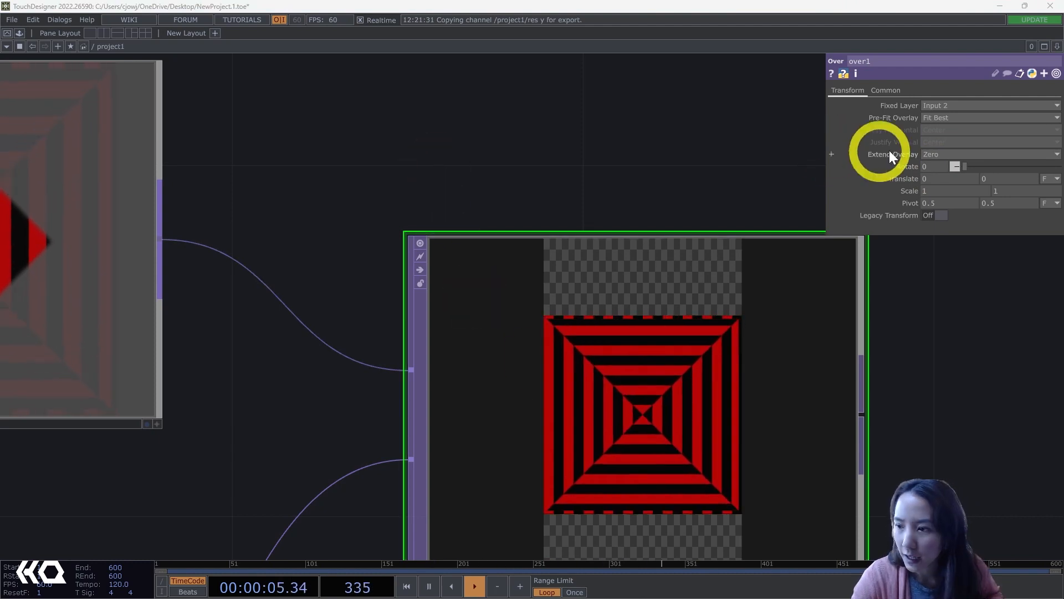
# - Set over1's Extend Overlay to Repeat so the pattern tiles across the portrait canvas
pyautogui.scroll(-3, 657, 127)
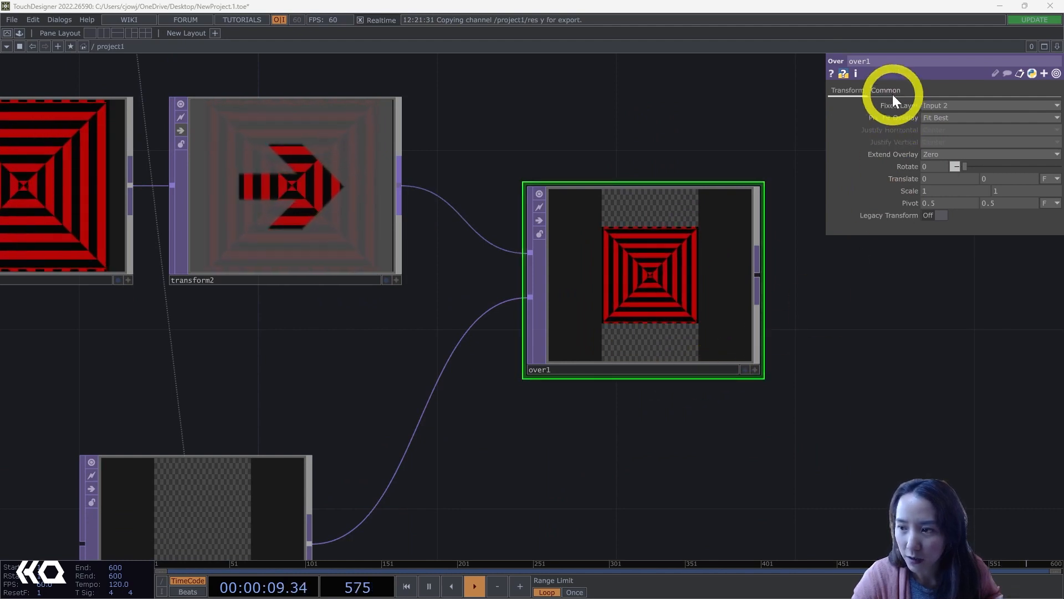
pyautogui.click(931, 155)
pyautogui.click(934, 188)
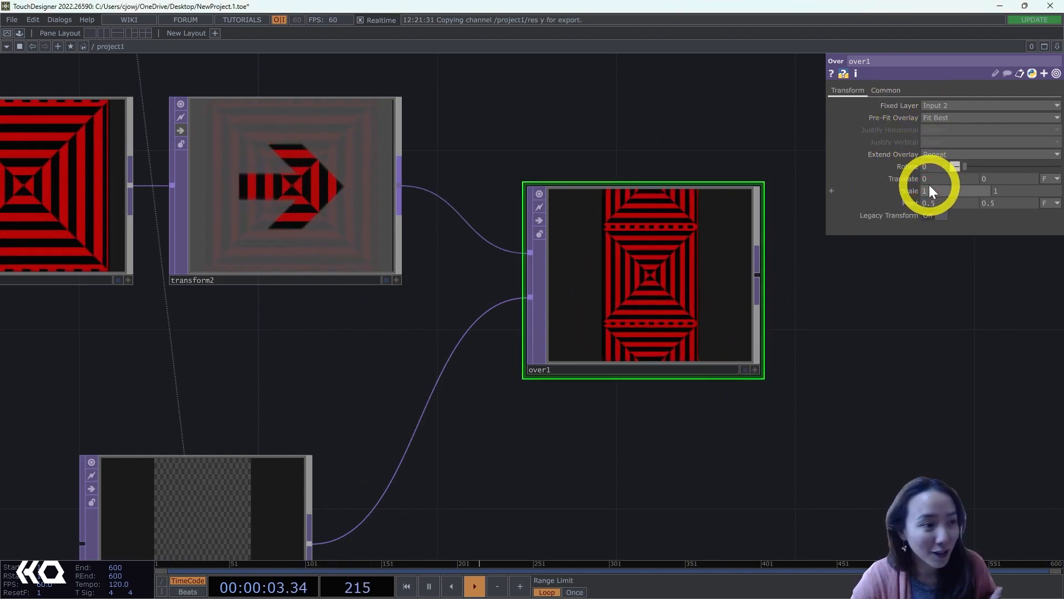
# - Set both the horizontal and vertical scale of the over1 overlay to .89
pyautogui.scroll(2, 610, 277)
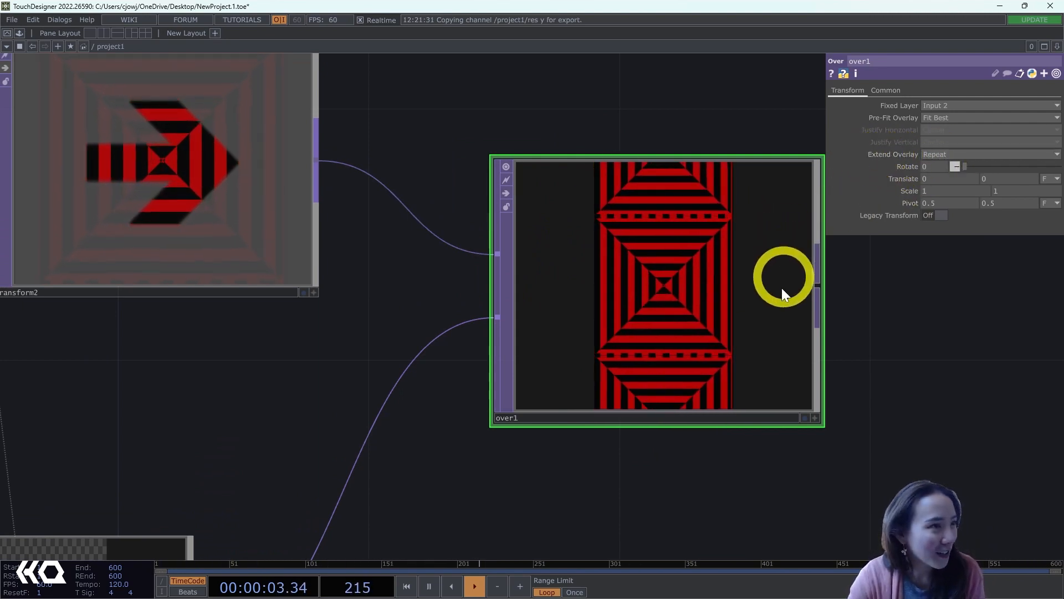
pyautogui.moveTo(863, 427); pyautogui.dragTo(795, 408)
pyautogui.scroll(3, 630, 285)
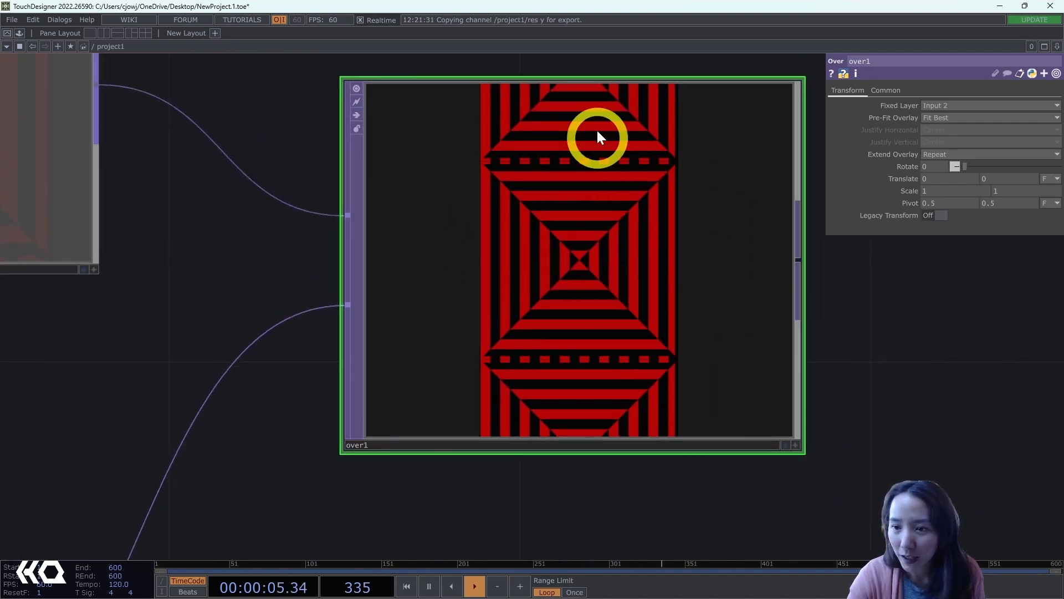
pyautogui.scroll(3, 567, 433)
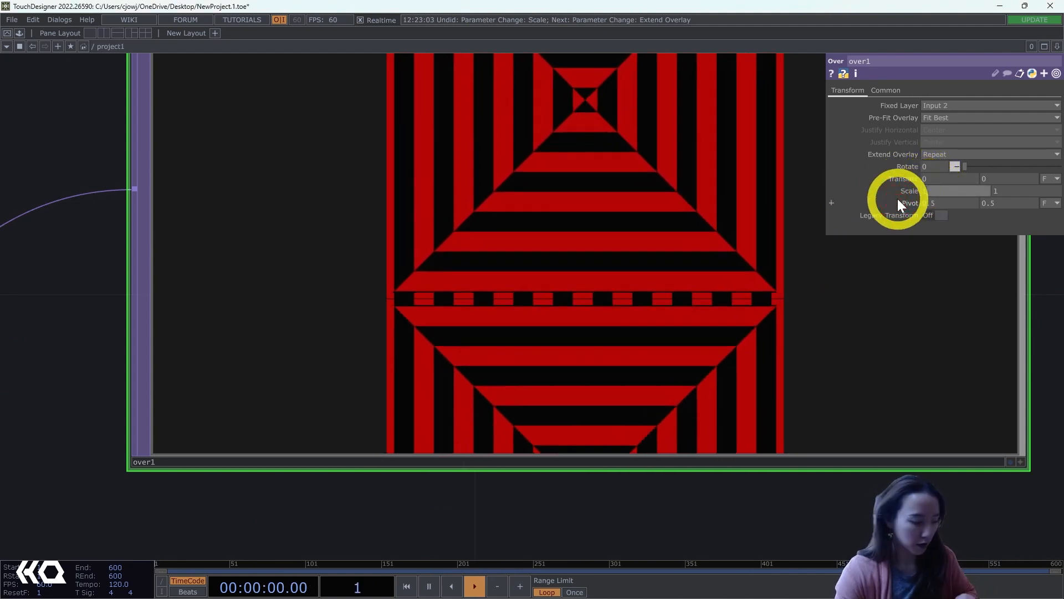
pyautogui.write('.89')
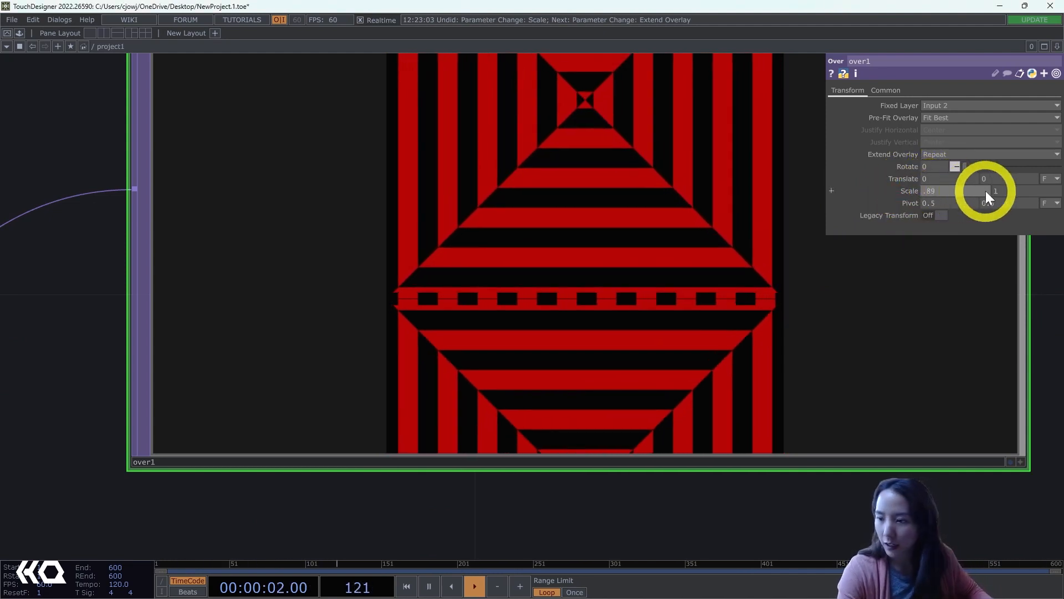
pyautogui.moveTo(999, 192); pyautogui.dragTo(980, 191)
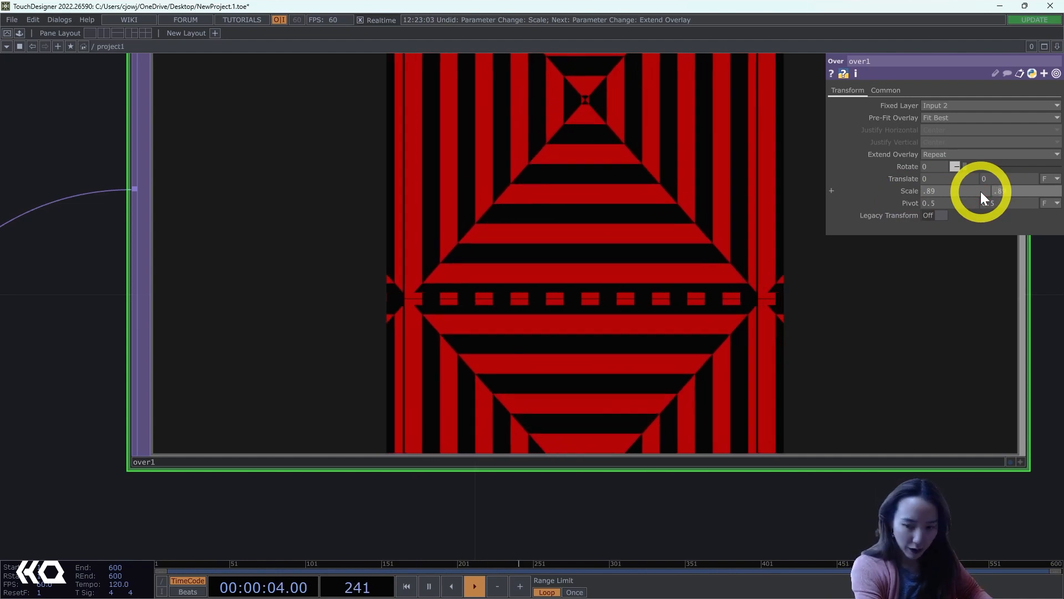
pyautogui.write('.89')
pyautogui.press('Return')
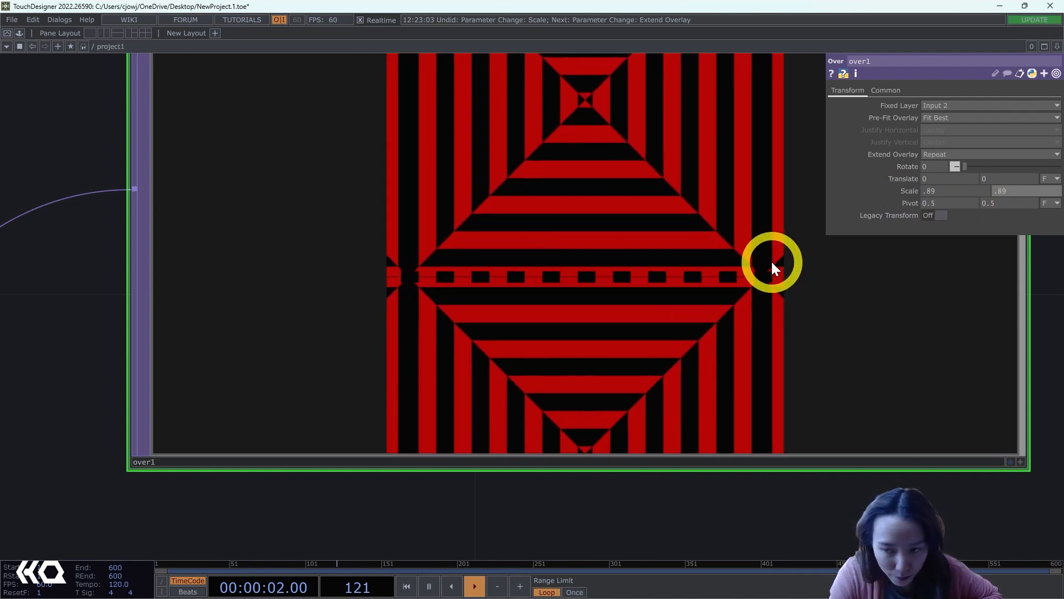
# - Add a Transform TOP connected to the output of over1
pyautogui.scroll(-5, 560, 419)
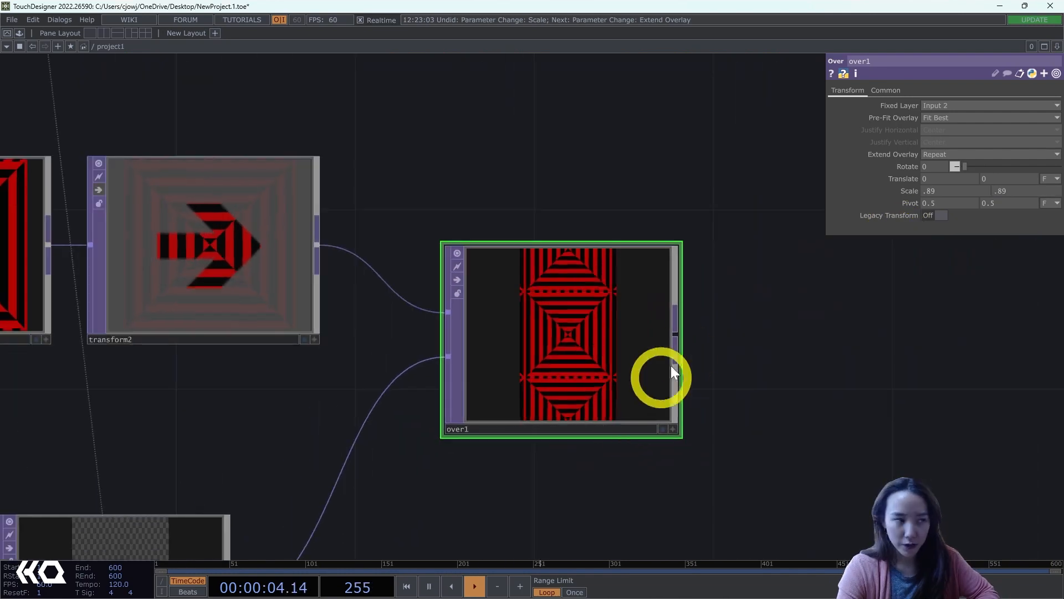
pyautogui.moveTo(648, 331); pyautogui.dragTo(516, 364)
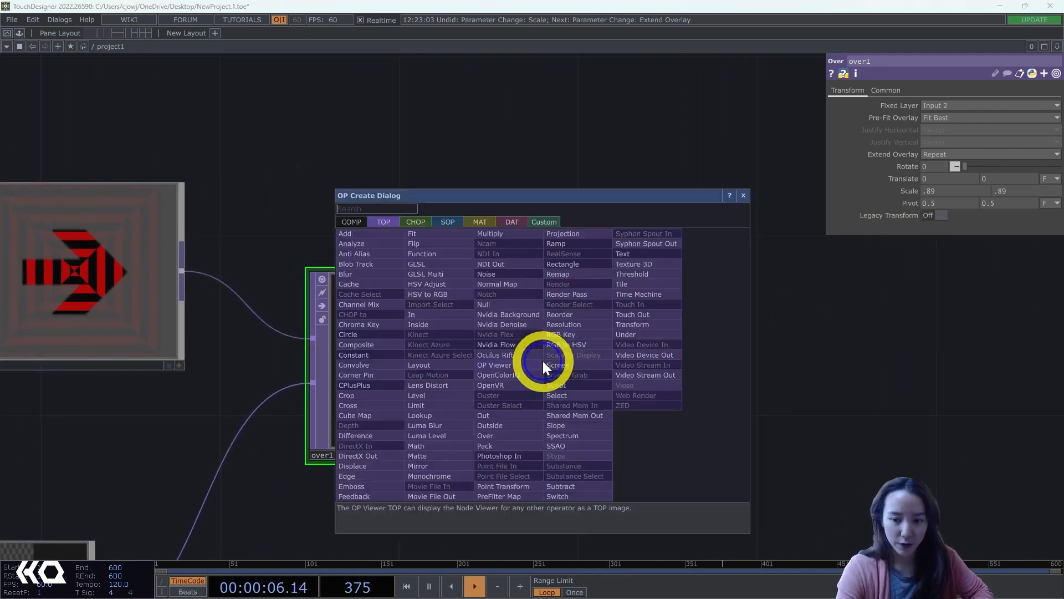
pyautogui.rightClick(542, 361)
pyautogui.write('tra')
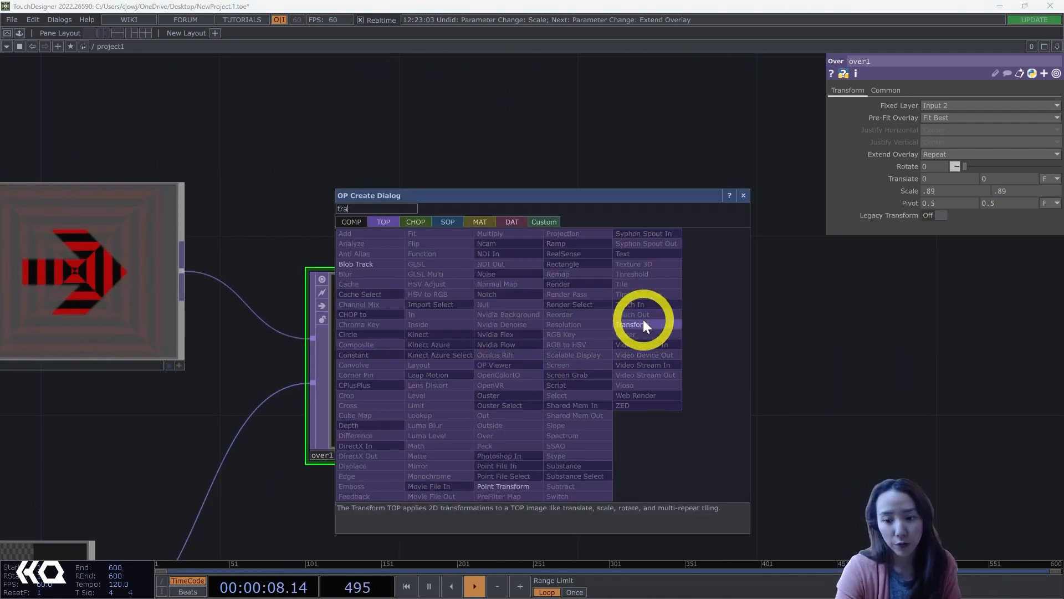
pyautogui.click(640, 325)
pyautogui.click(667, 386)
# - Set the tiling extend mode of transform3 to Repeat
pyautogui.moveTo(686, 208); pyautogui.dragTo(464, 158)
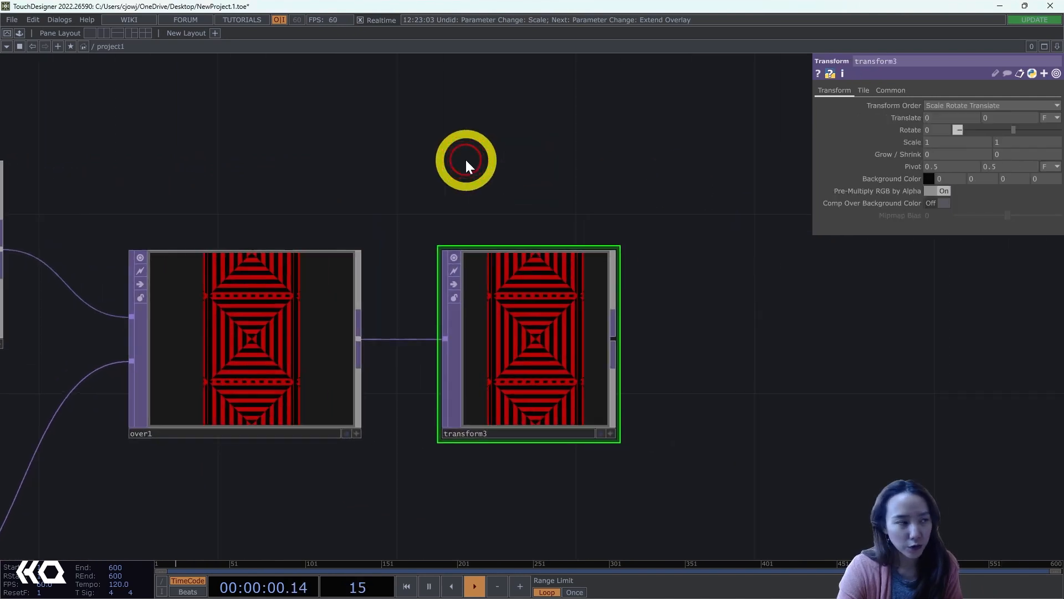
pyautogui.scroll(3, 468, 298)
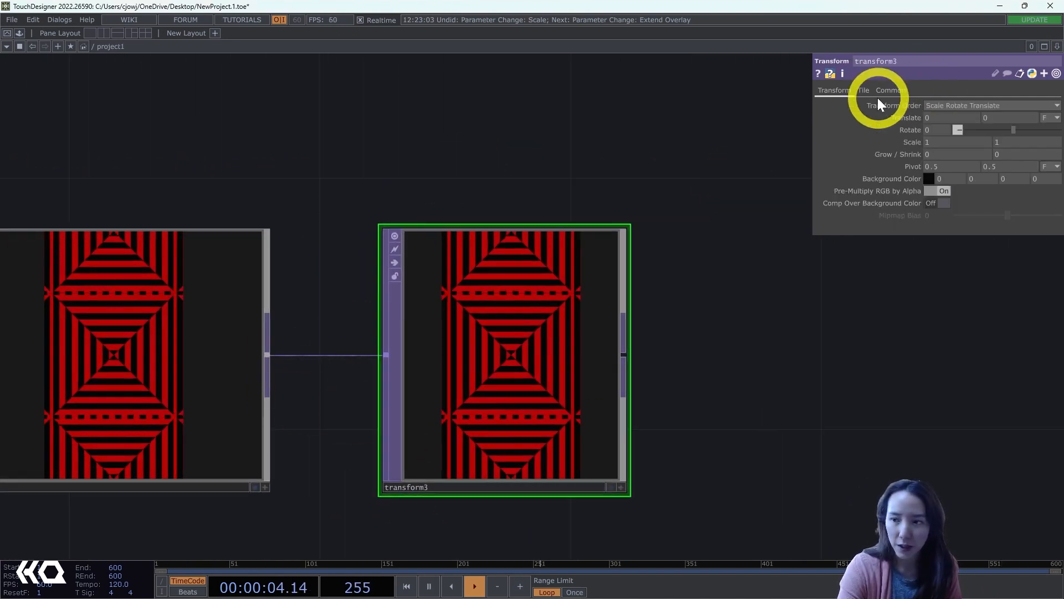
pyautogui.click(865, 92)
pyautogui.click(941, 107)
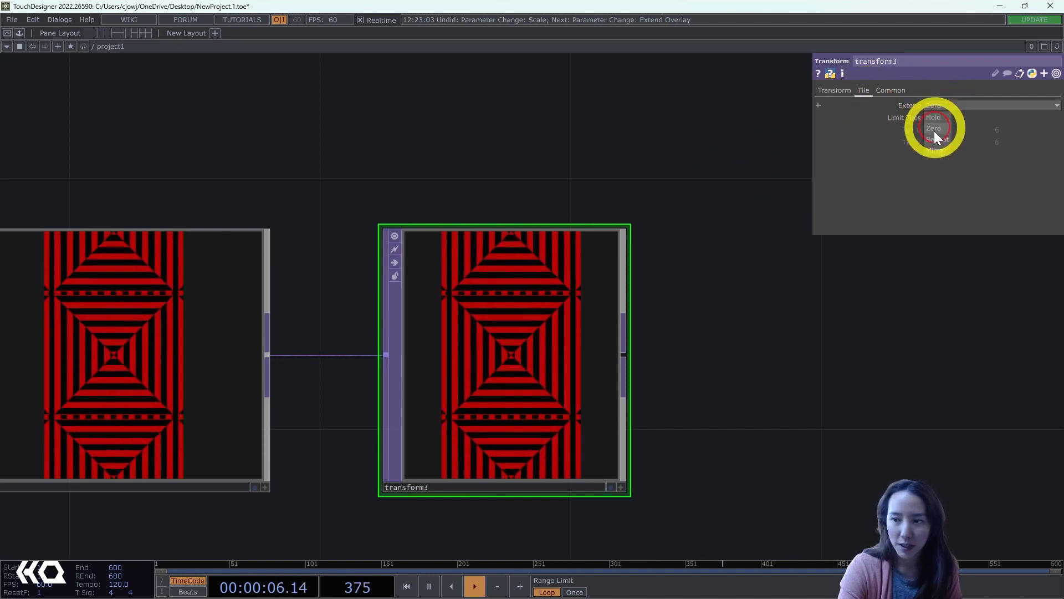
pyautogui.click(933, 140)
# - Rotate the tiled pattern in transform3 to -52 and scale it uniformly to 0.6
pyautogui.click(835, 90)
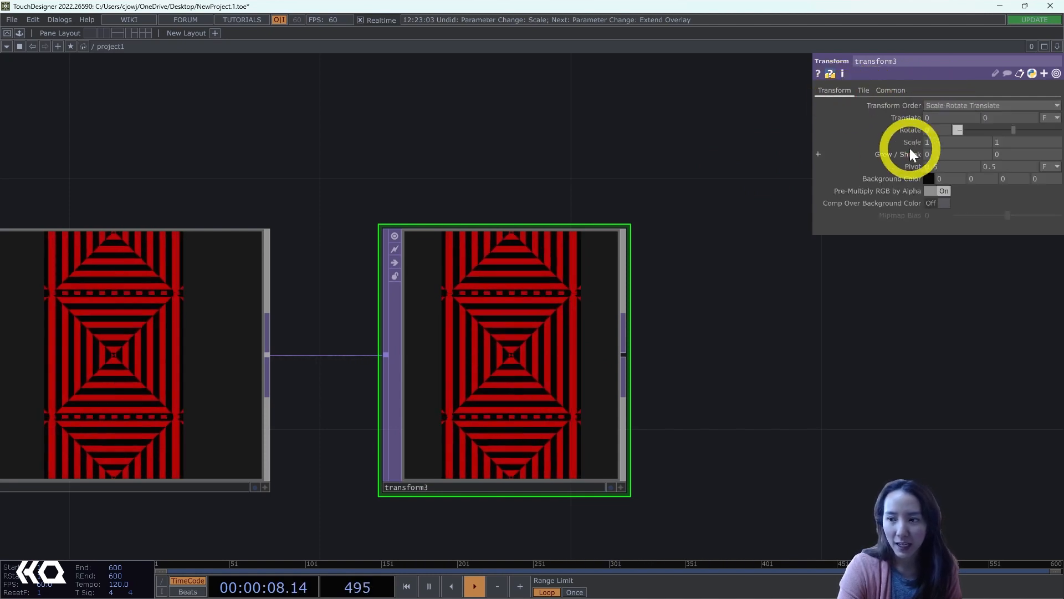
pyautogui.moveTo(1011, 128); pyautogui.dragTo(1008, 129)
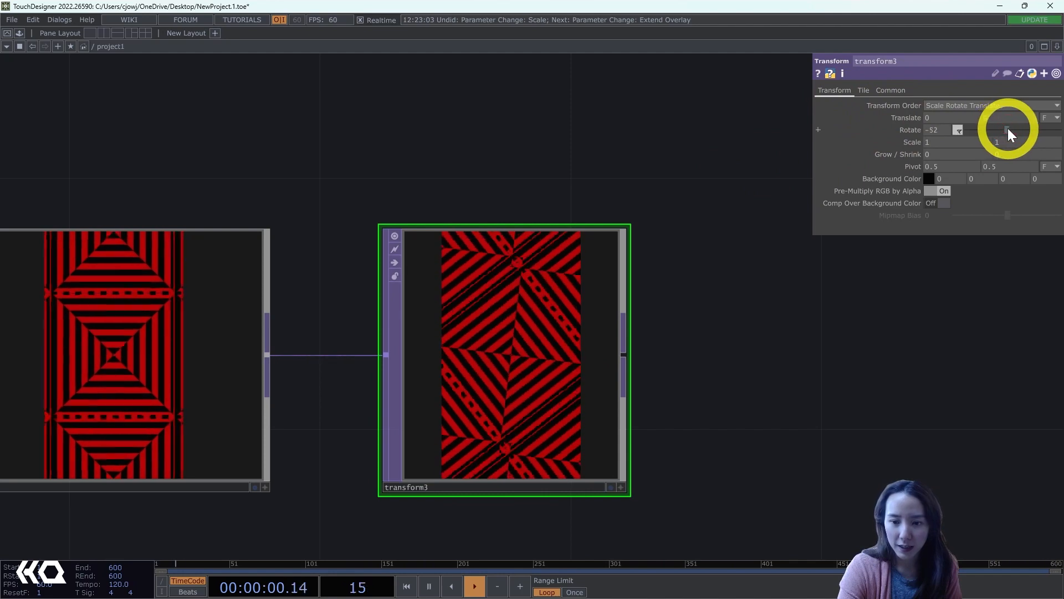
pyautogui.moveTo(911, 141); pyautogui.dragTo(791, 142)
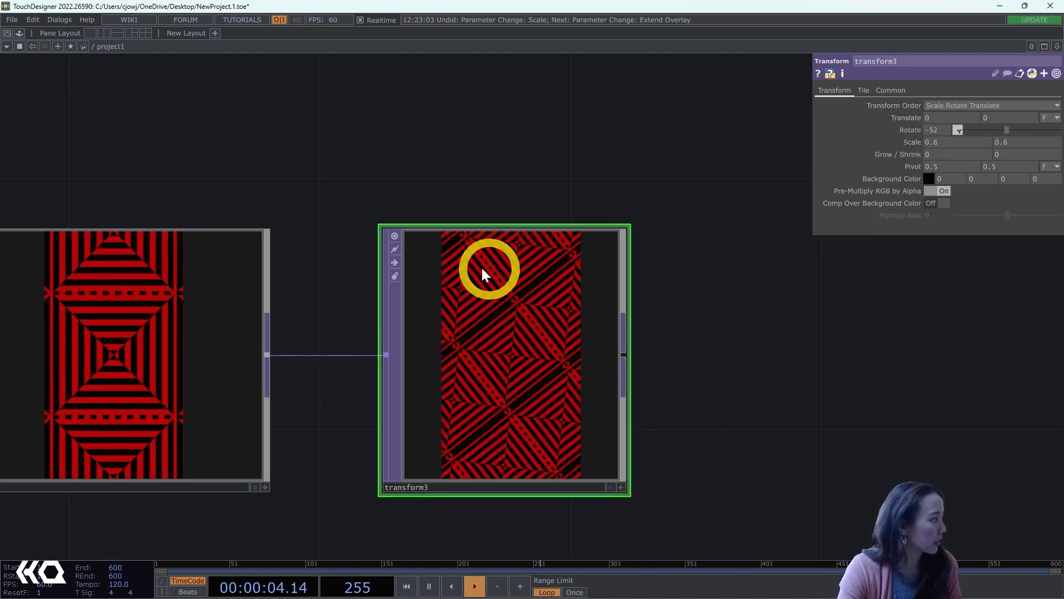
# - Try out rotating the overlay in over1, up to about 78, and reset the rotation to 0
pyautogui.scroll(-3, 214, 349)
pyautogui.moveTo(256, 509); pyautogui.dragTo(335, 478)
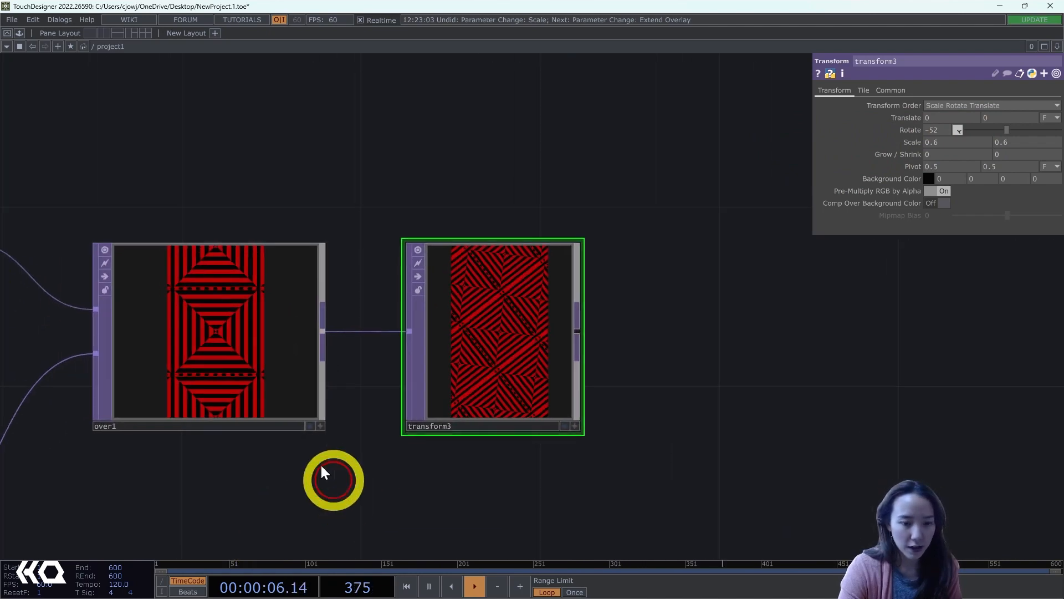
pyautogui.click(257, 348)
pyautogui.moveTo(389, 382); pyautogui.dragTo(515, 367)
pyautogui.scroll(4, 501, 294)
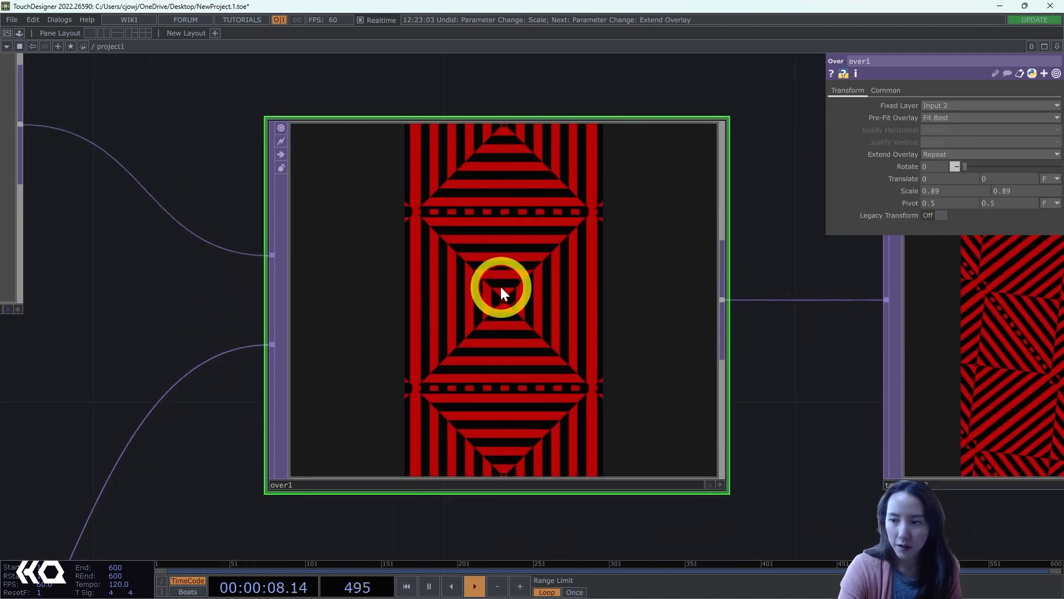
pyautogui.moveTo(972, 166); pyautogui.dragTo(986, 166)
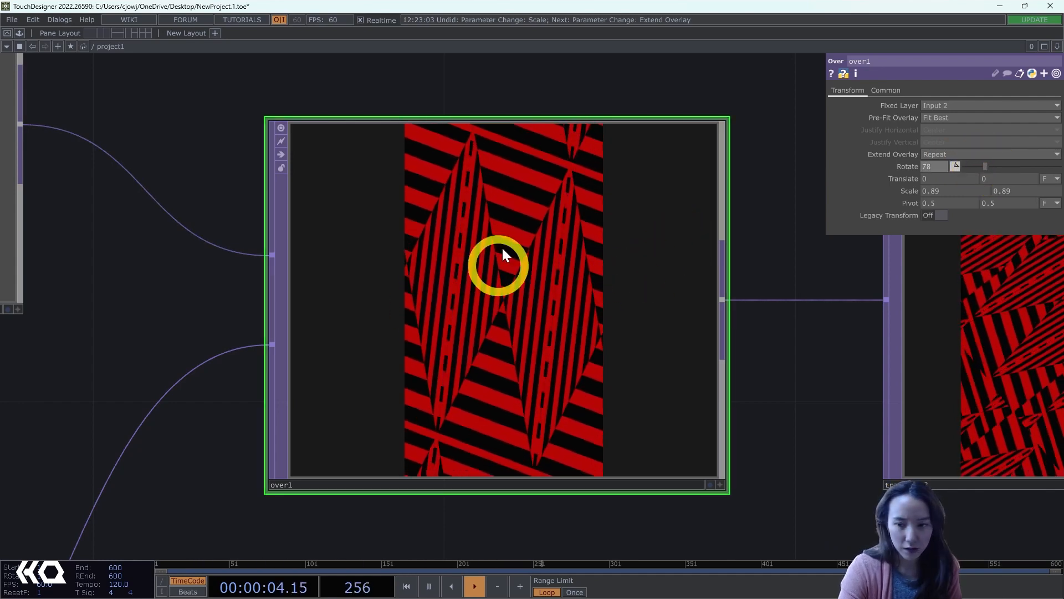
pyautogui.moveTo(974, 171); pyautogui.dragTo(951, 169)
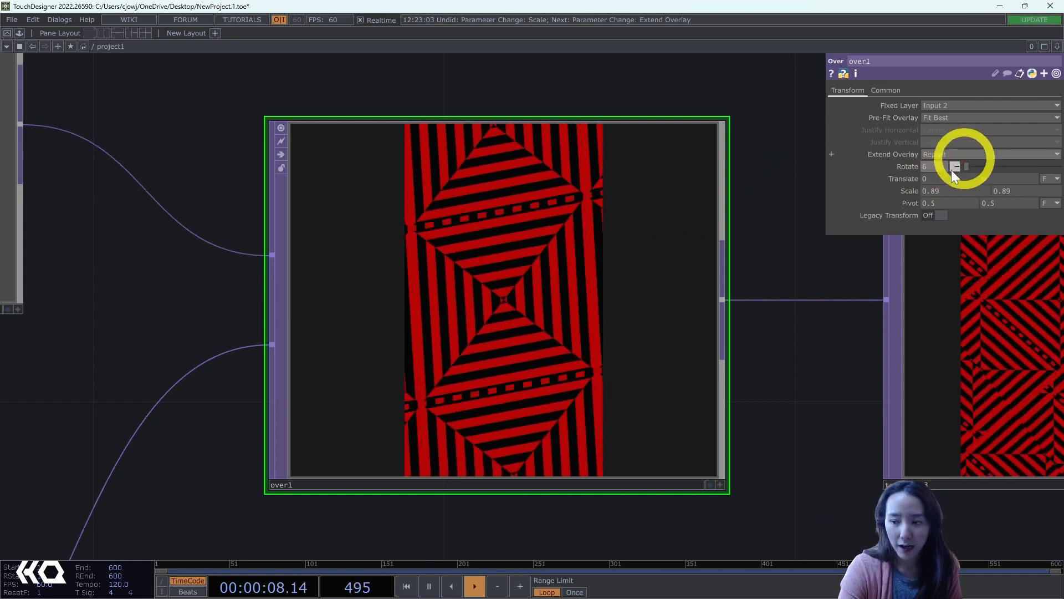
pyautogui.scroll(-3, 824, 322)
pyautogui.moveTo(824, 322); pyautogui.dragTo(663, 331)
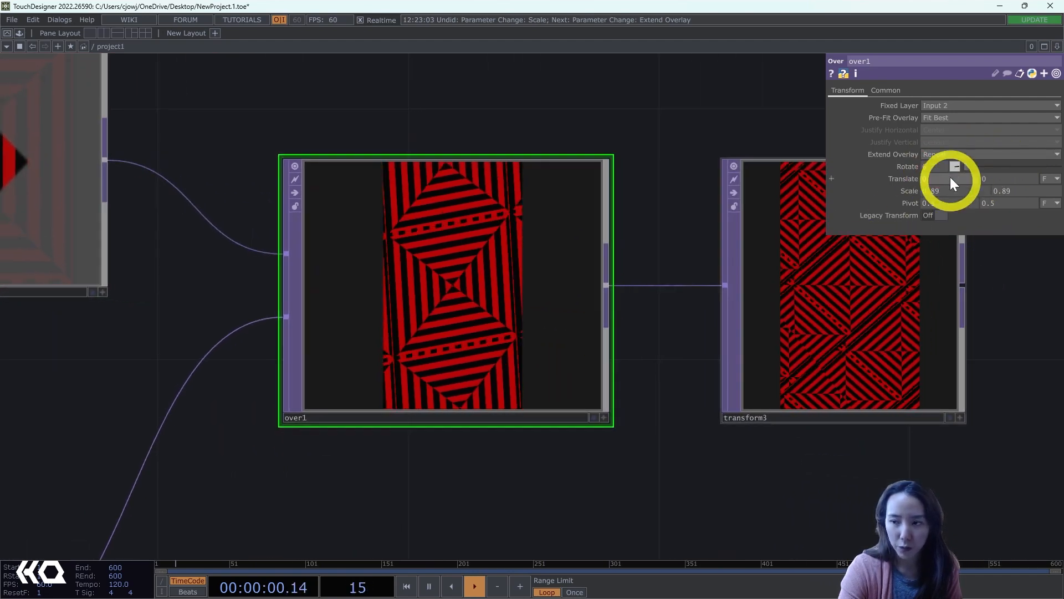
pyautogui.moveTo(965, 166); pyautogui.dragTo(944, 169)
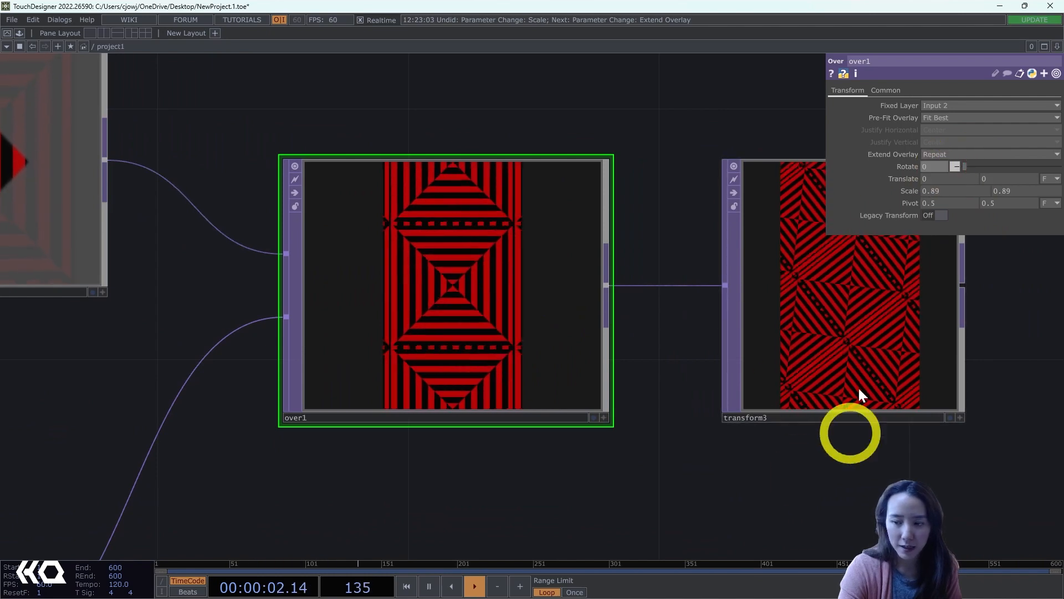
# - Add a Null TOP after transform3 and name it pattern
pyautogui.scroll(-3, 739, 433)
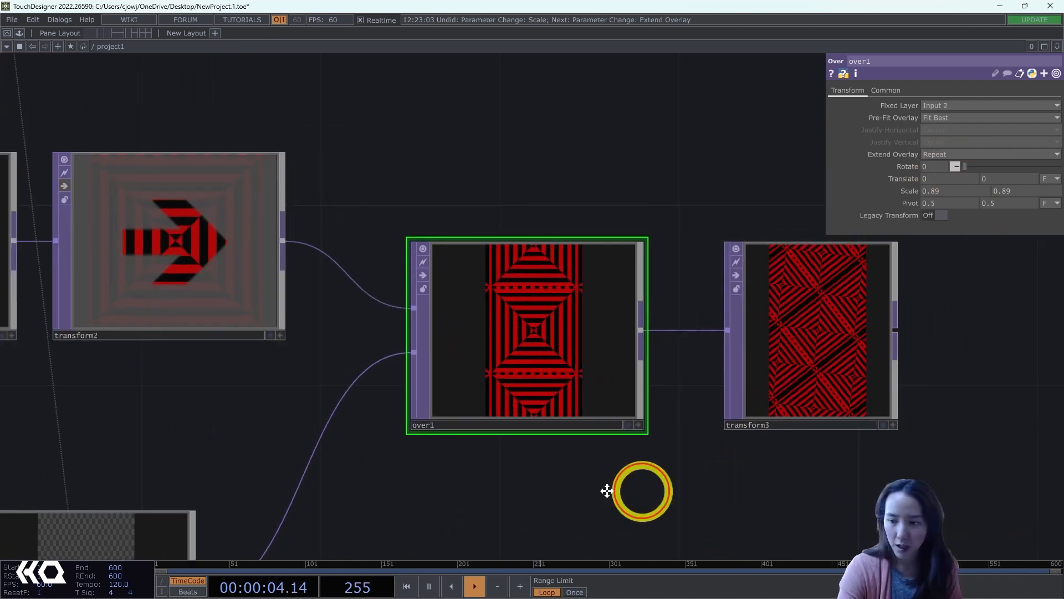
pyautogui.moveTo(606, 489); pyautogui.dragTo(396, 476)
pyautogui.scroll(3, 651, 294)
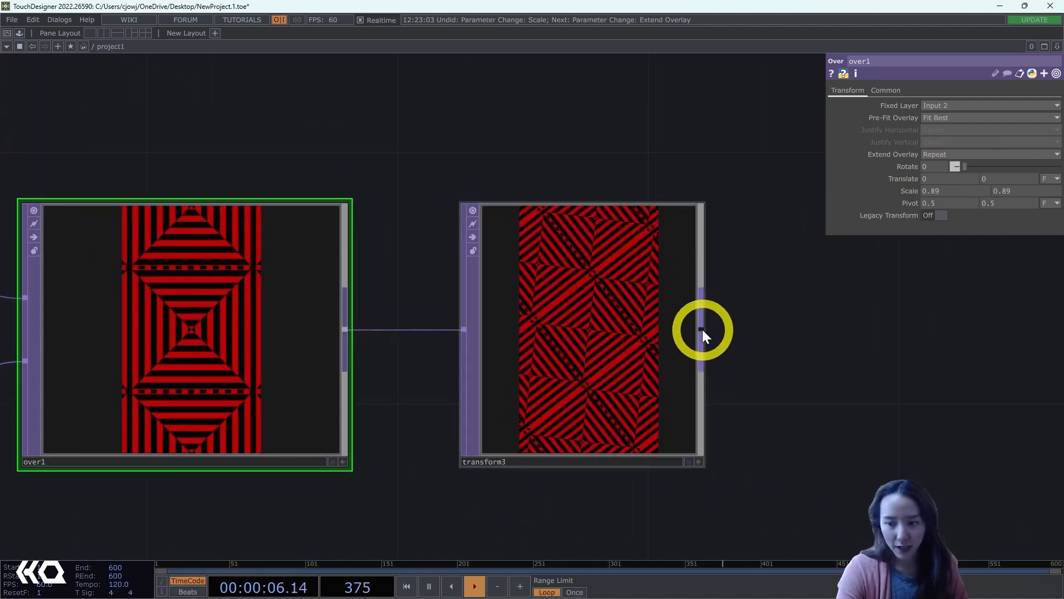
pyautogui.rightClick(702, 329)
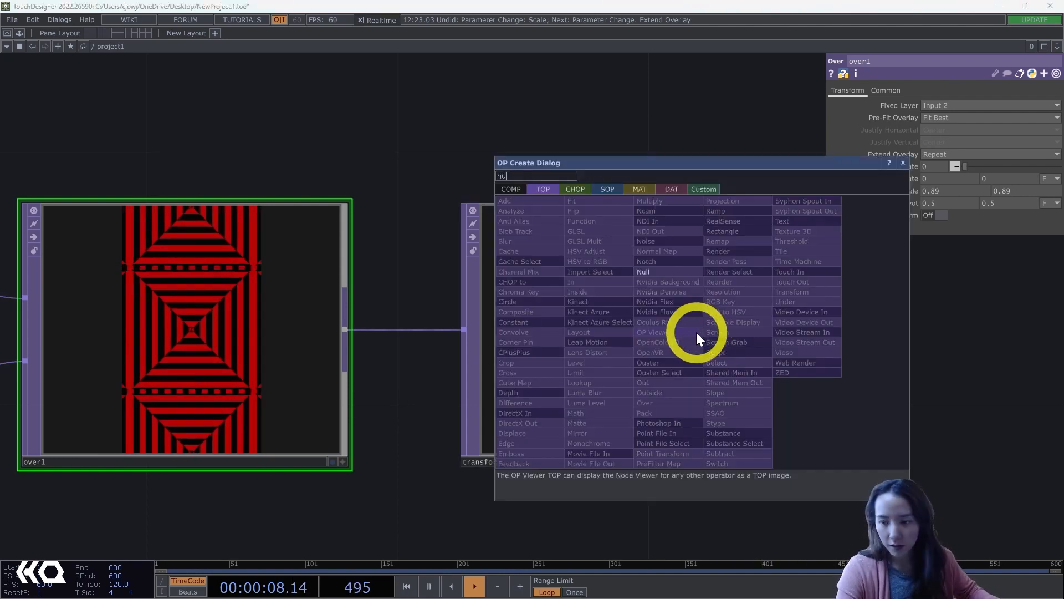
pyautogui.click(649, 272)
pyautogui.click(831, 330)
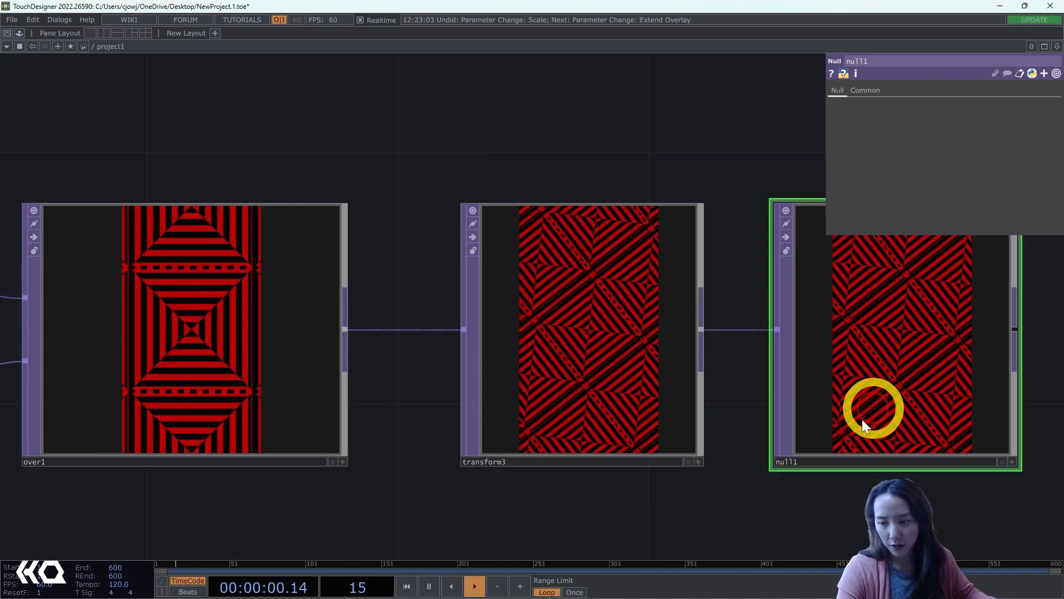
pyautogui.click(819, 463)
pyautogui.write('pattern')
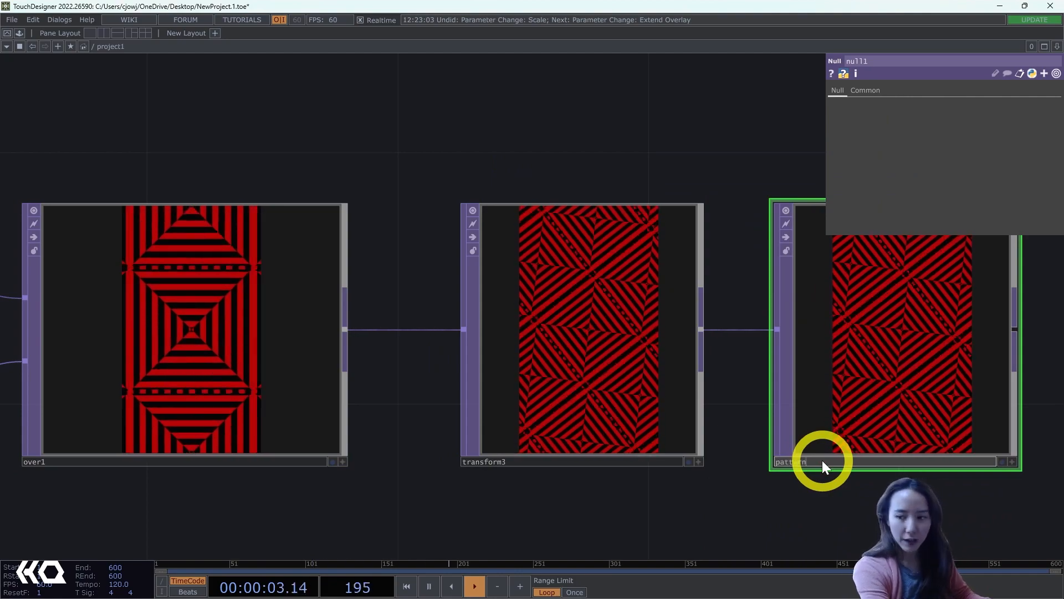
pyautogui.press('Return')
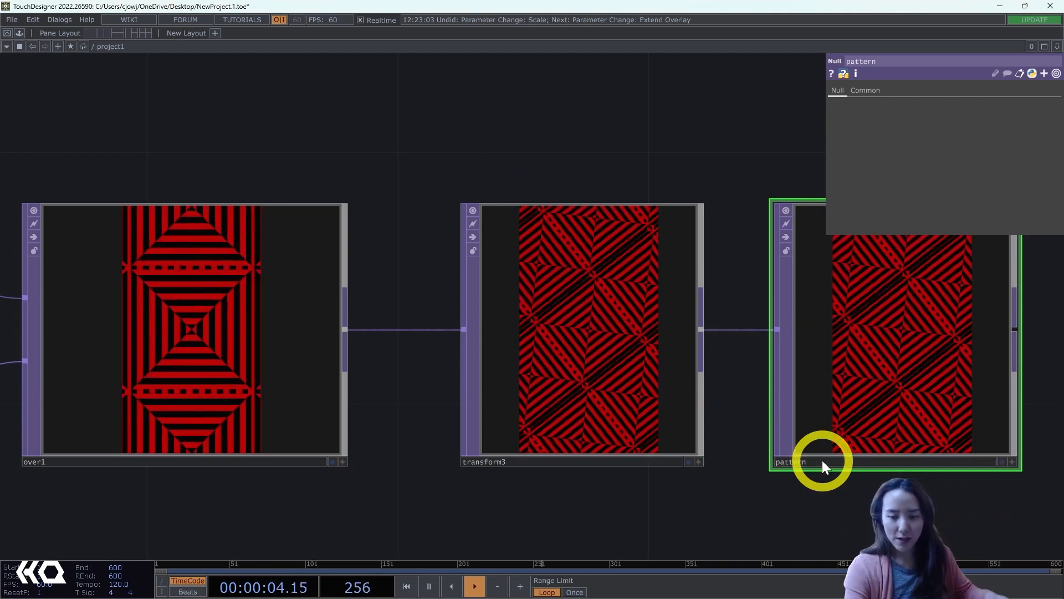
# - Create a new, unconnected Circle TOP in the empty network area near the res node
pyautogui.scroll(-5, 780, 387)
pyautogui.scroll(10, 696, 318)
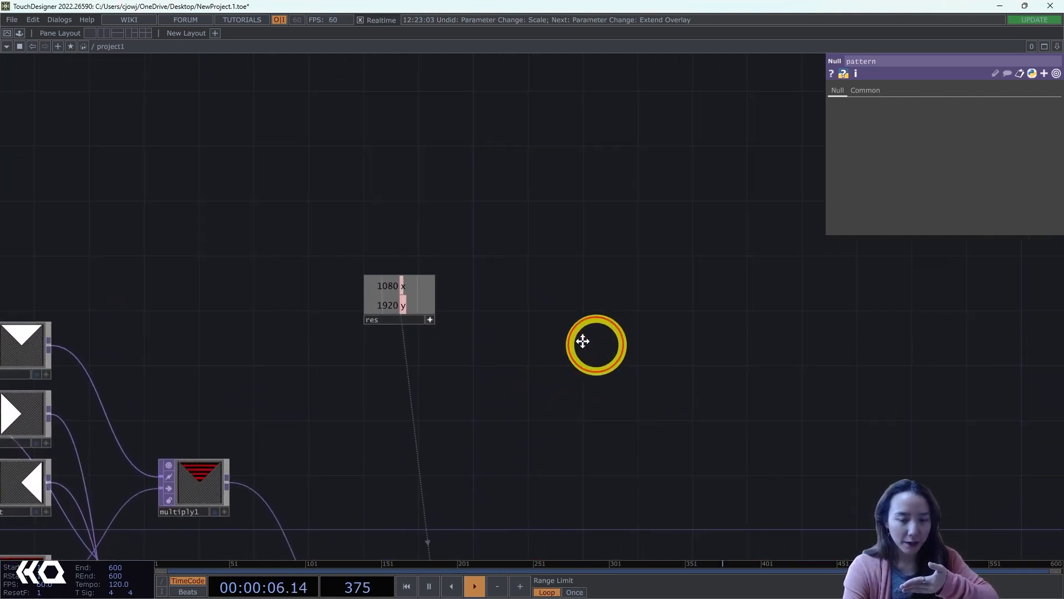
pyautogui.press('Tab')
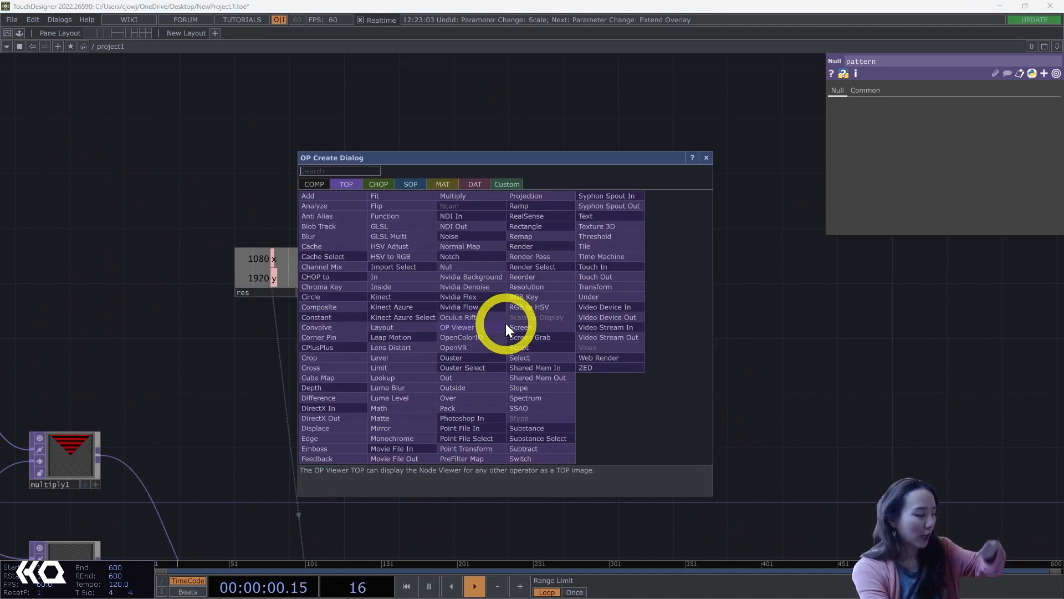
pyautogui.write('circ')
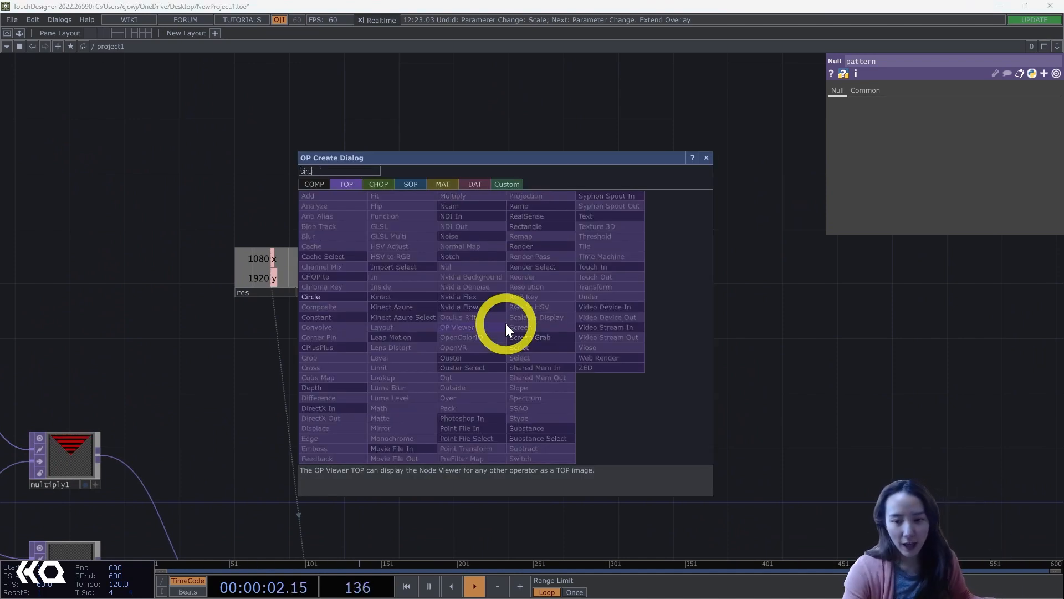
pyautogui.click(323, 297)
pyautogui.click(451, 377)
# - Set the resolution of circle2 to 1000 by 1000 and open its circle shape parameters
pyautogui.scroll(3, 454, 380)
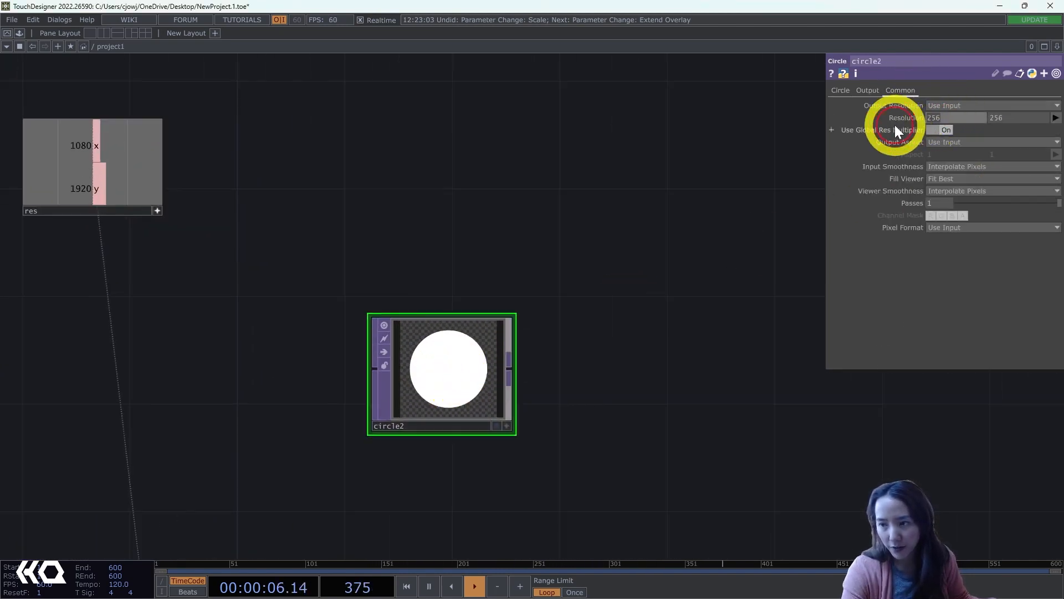
pyautogui.write('1000')
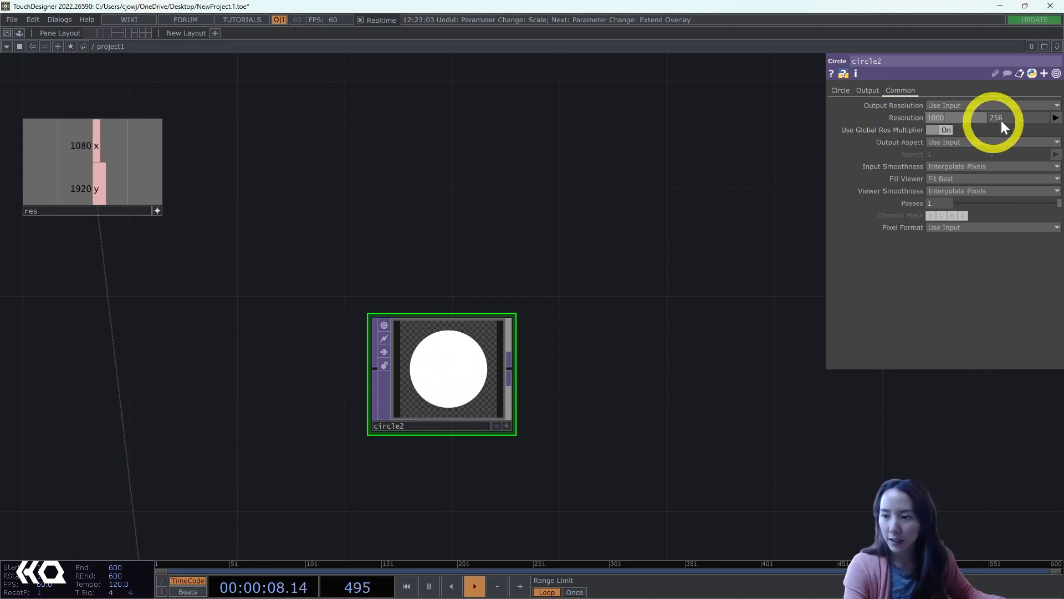
pyautogui.click(998, 118)
pyautogui.write('100')
pyautogui.click(504, 237)
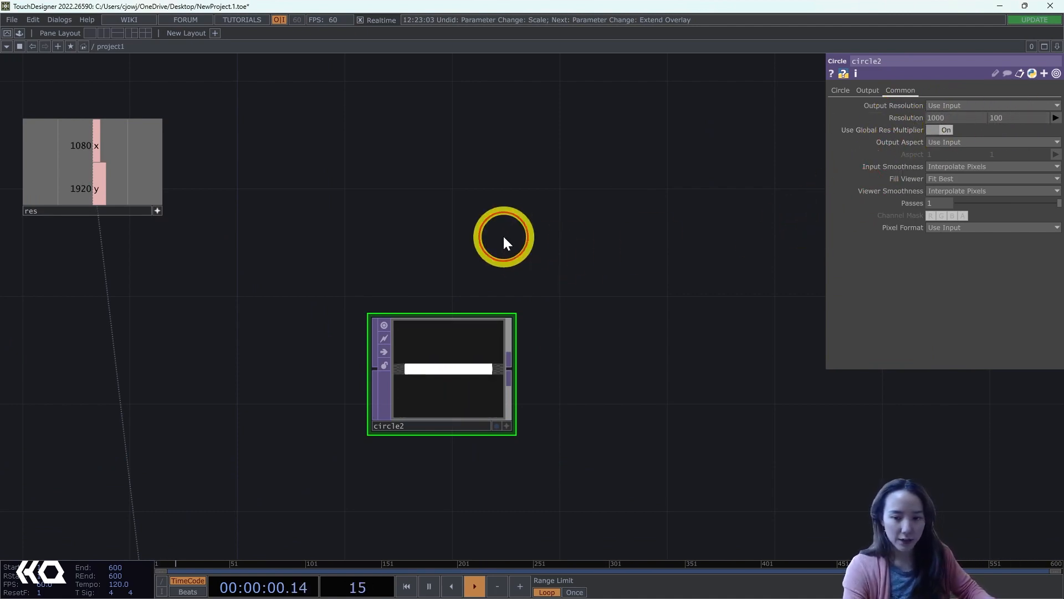
pyautogui.write('0')
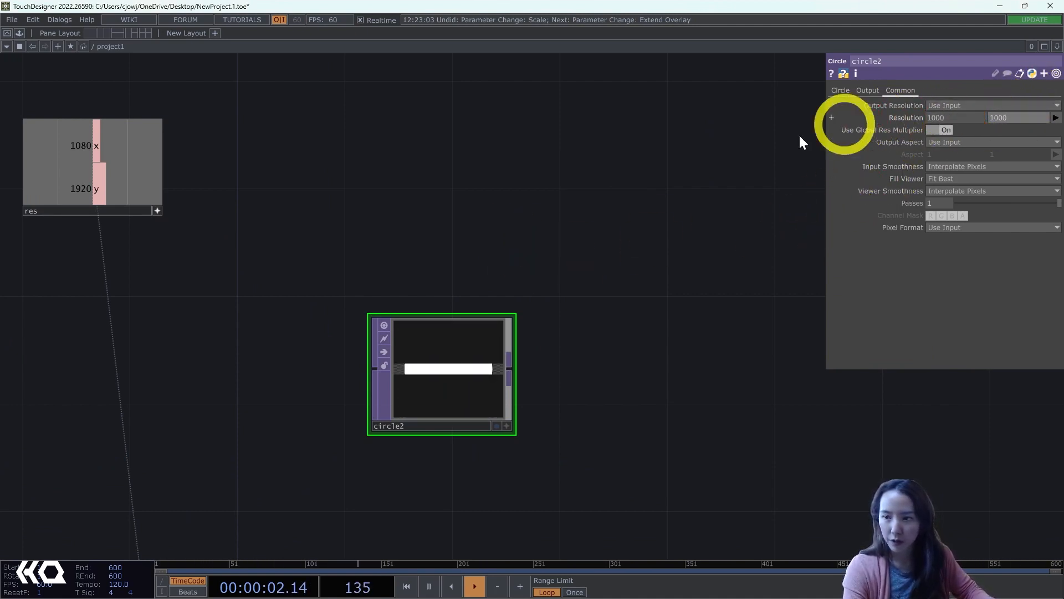
pyautogui.click(953, 74)
pyautogui.click(841, 90)
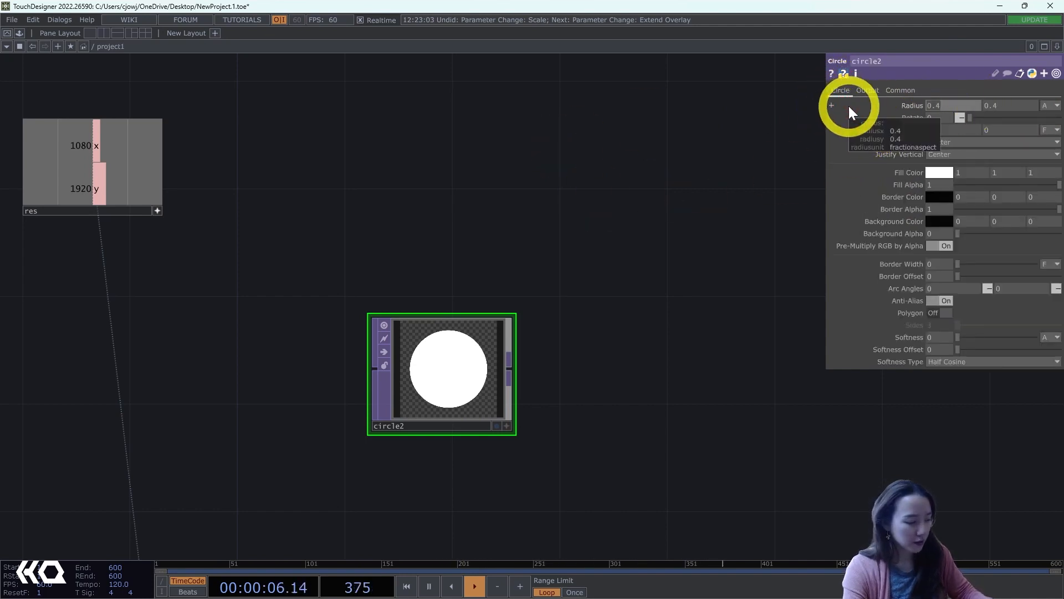
# - Set both the X and Y radius of circle2 to 0.35
pyautogui.write('.35')
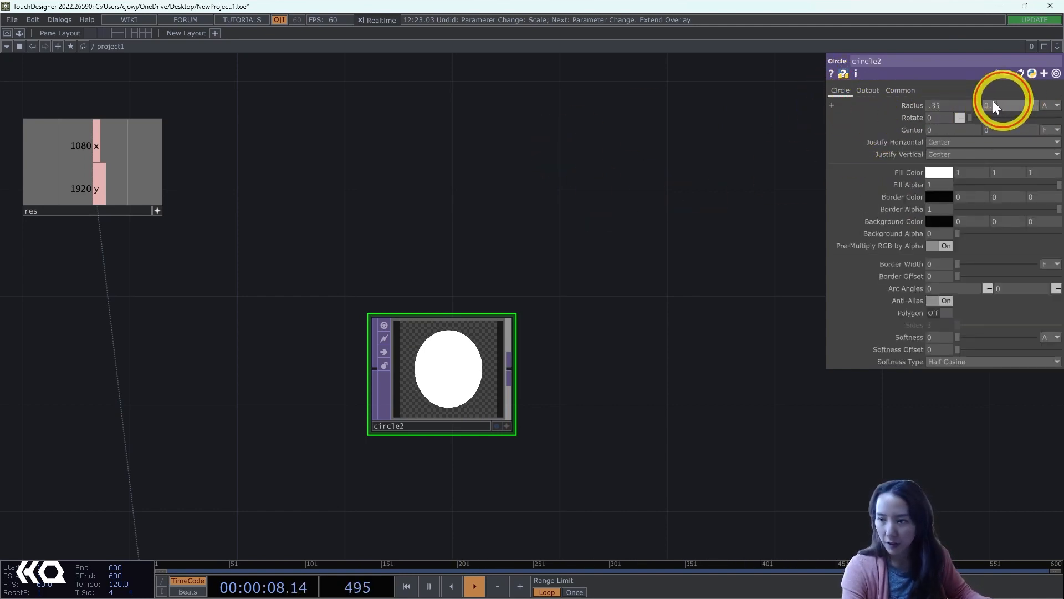
pyautogui.write('.')
pyautogui.click(684, 189)
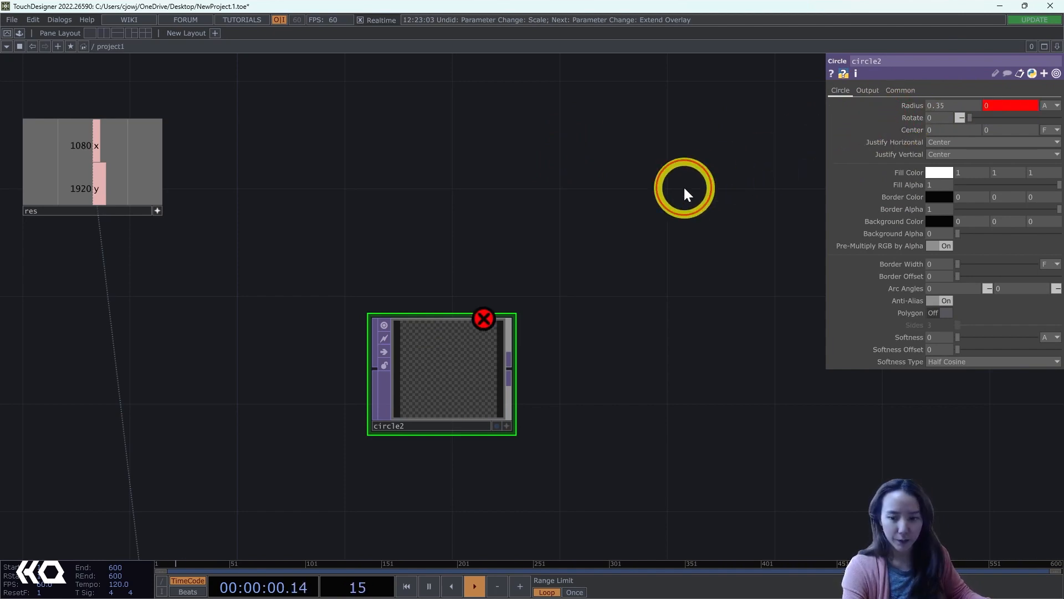
pyautogui.click(903, 106)
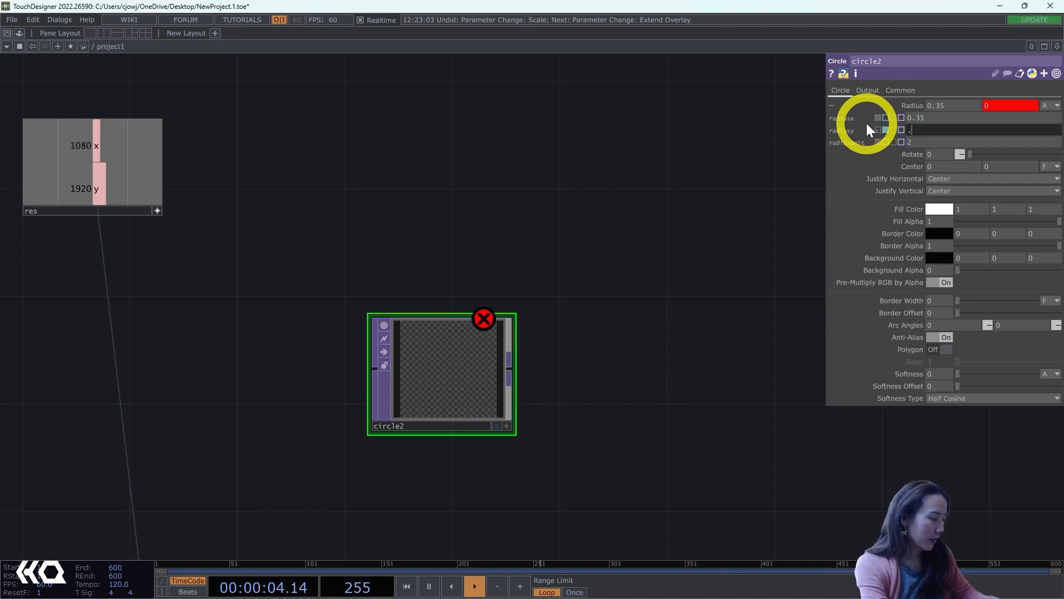
pyautogui.press('Return')
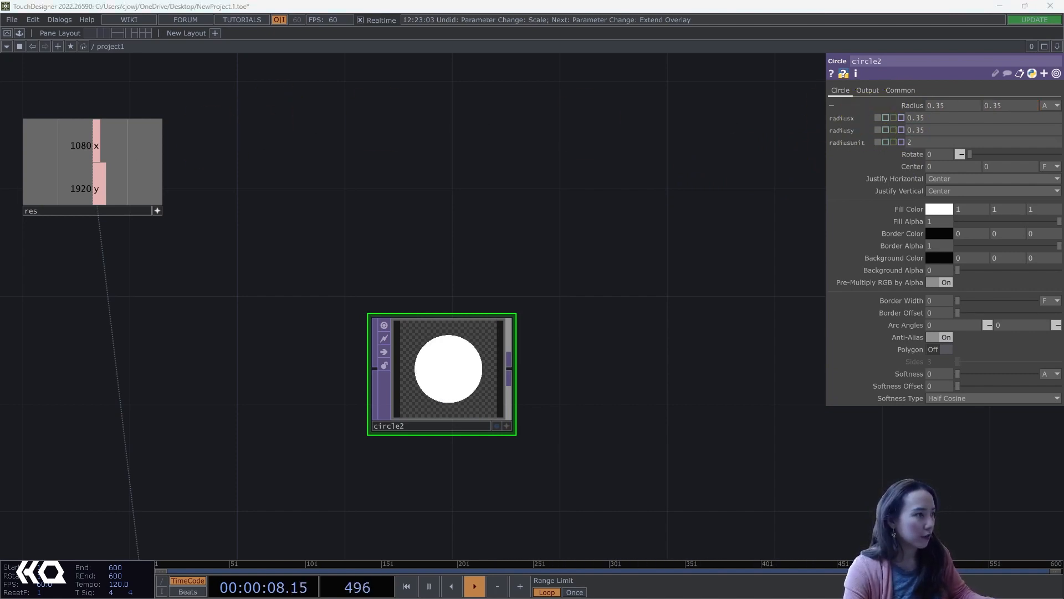
# - Duplicate the constant1 node and place the copy directly below circle2
pyautogui.scroll(-5, 389, 244)
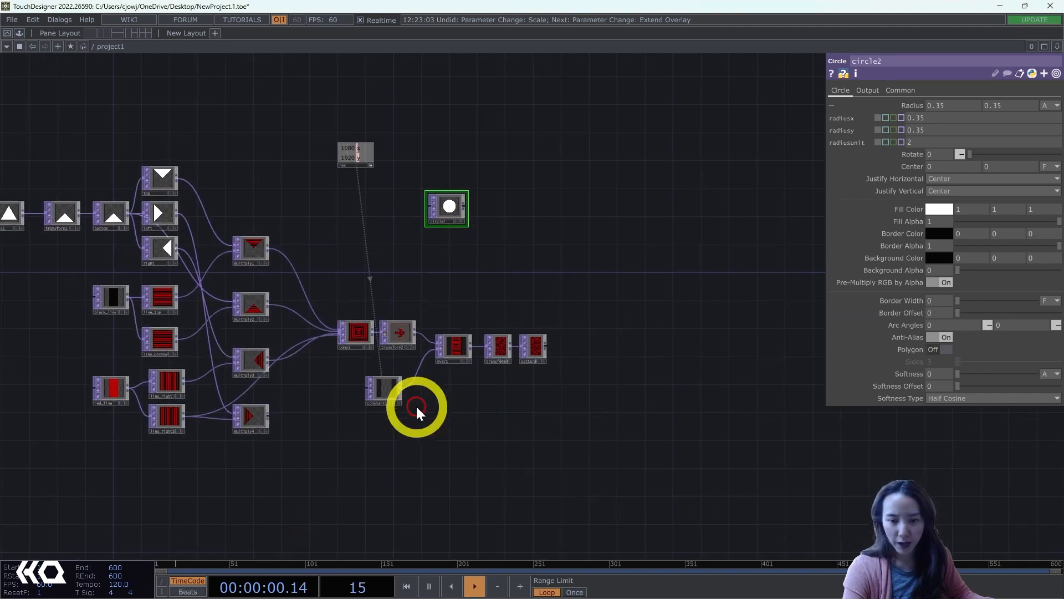
pyautogui.scroll(5, 388, 399)
pyautogui.click(365, 384)
pyautogui.hotkey('ctrl', 'c')
pyautogui.hotkey('ctrl', 'v')
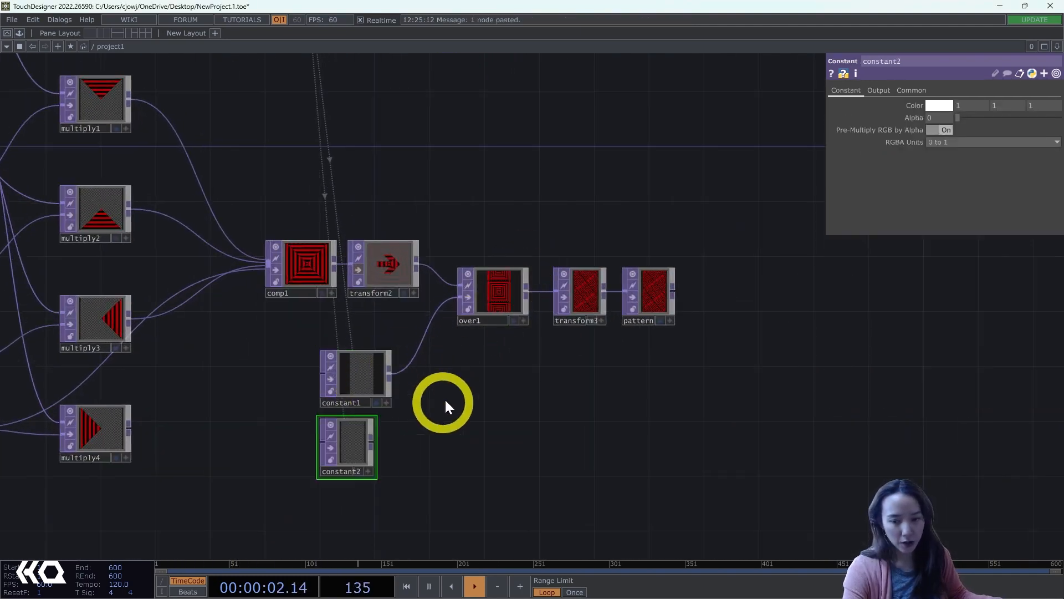
pyautogui.scroll(-3, 513, 397)
pyautogui.moveTo(441, 400); pyautogui.dragTo(444, 350)
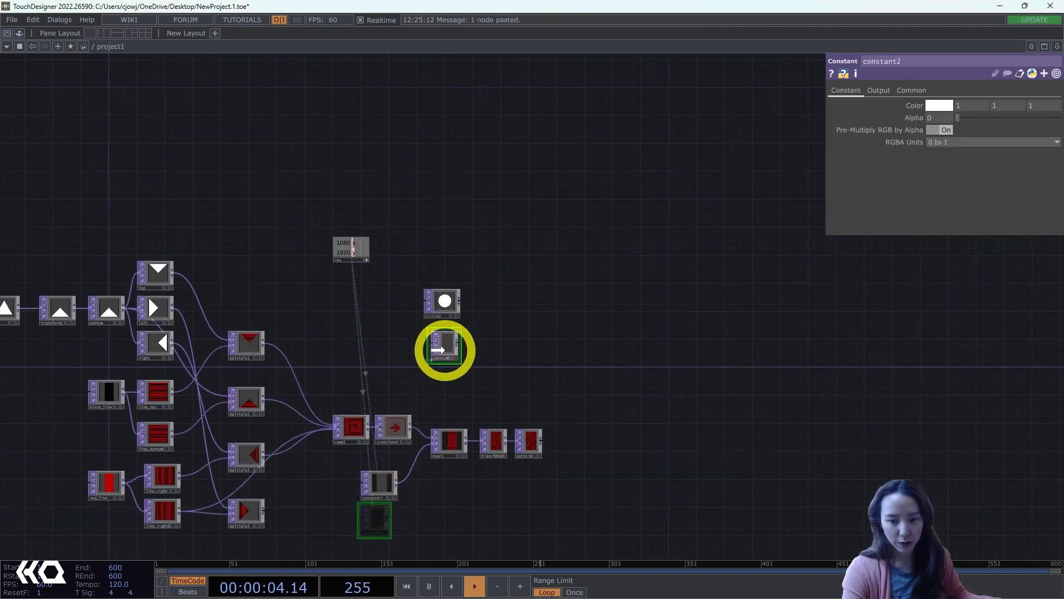
# - Add an Over TOP after circle2 and connect constant2 as its second input
pyautogui.scroll(1, 486, 310)
pyautogui.scroll(3, 486, 310)
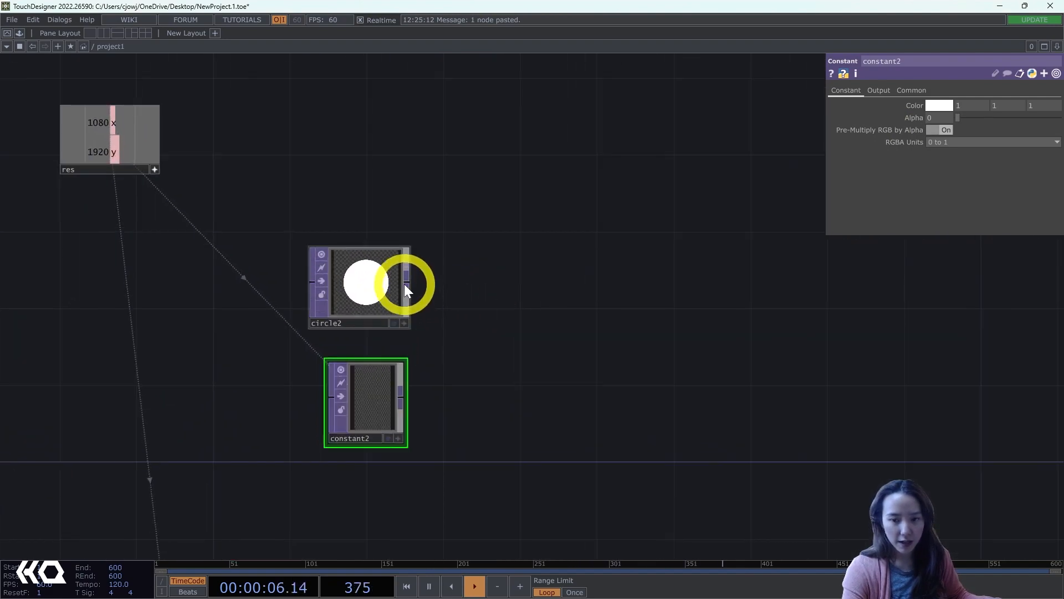
pyautogui.rightClick(408, 284)
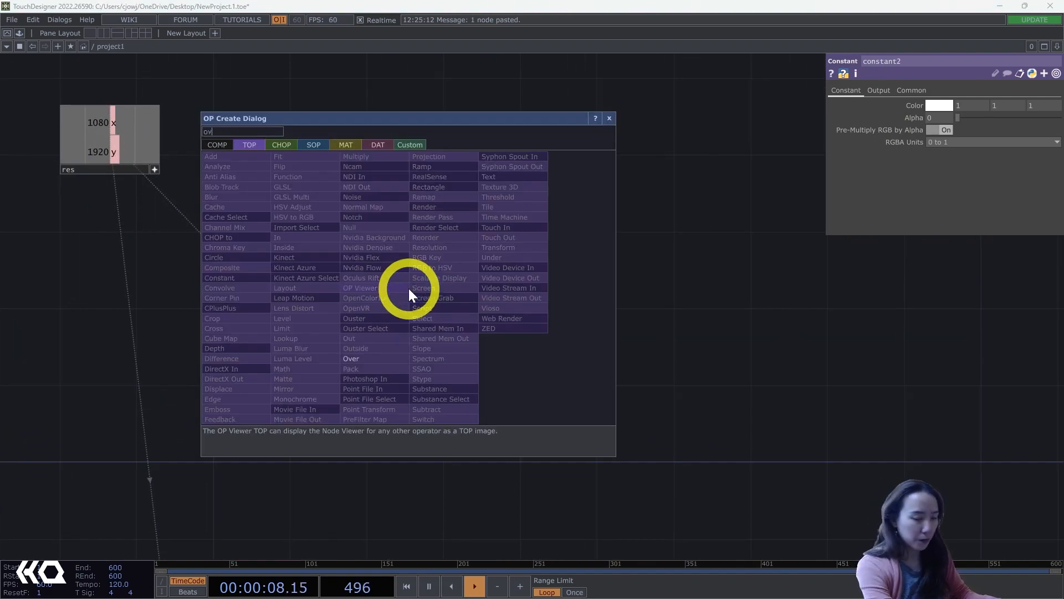
pyautogui.click(351, 358)
pyautogui.click(509, 320)
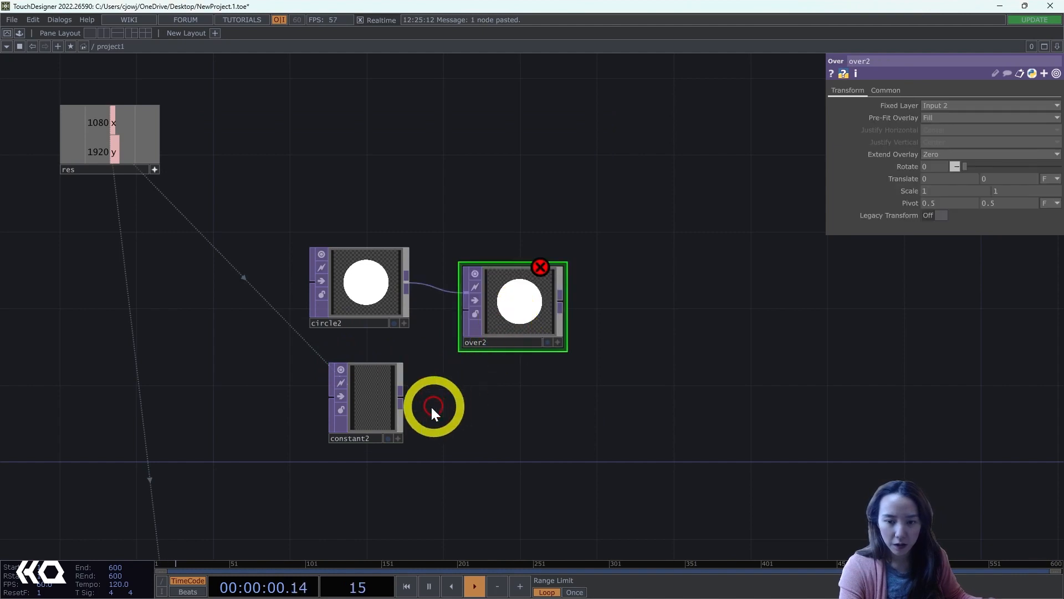
pyautogui.moveTo(402, 403); pyautogui.dragTo(524, 332)
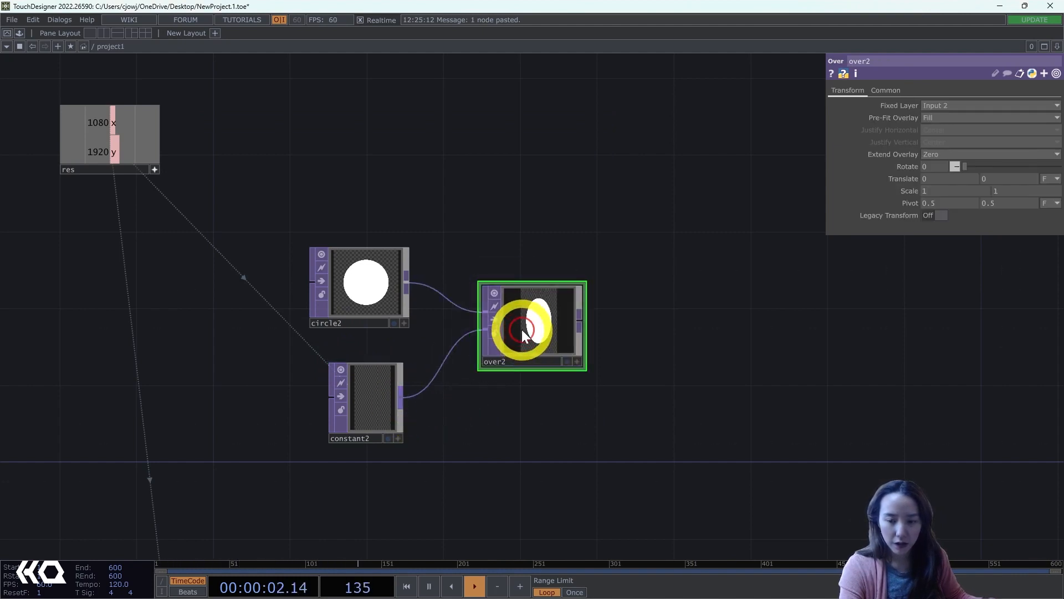
# - In over2, set Pre-Fit Overlay to Fit Best, Extend Overlay to Repeat, and the scale to .12 by .12
pyautogui.click(950, 118)
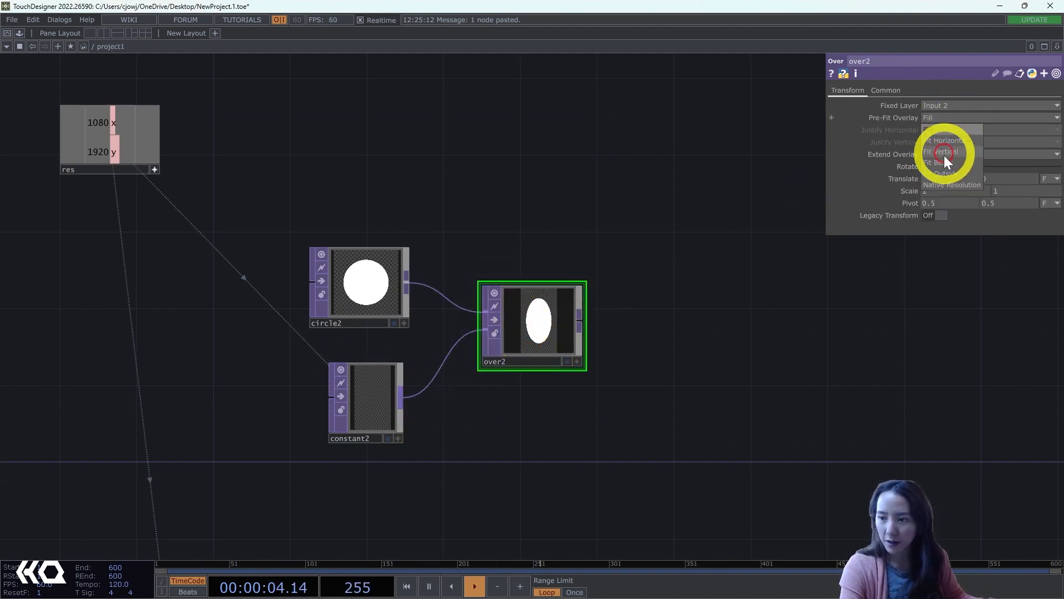
pyautogui.click(942, 172)
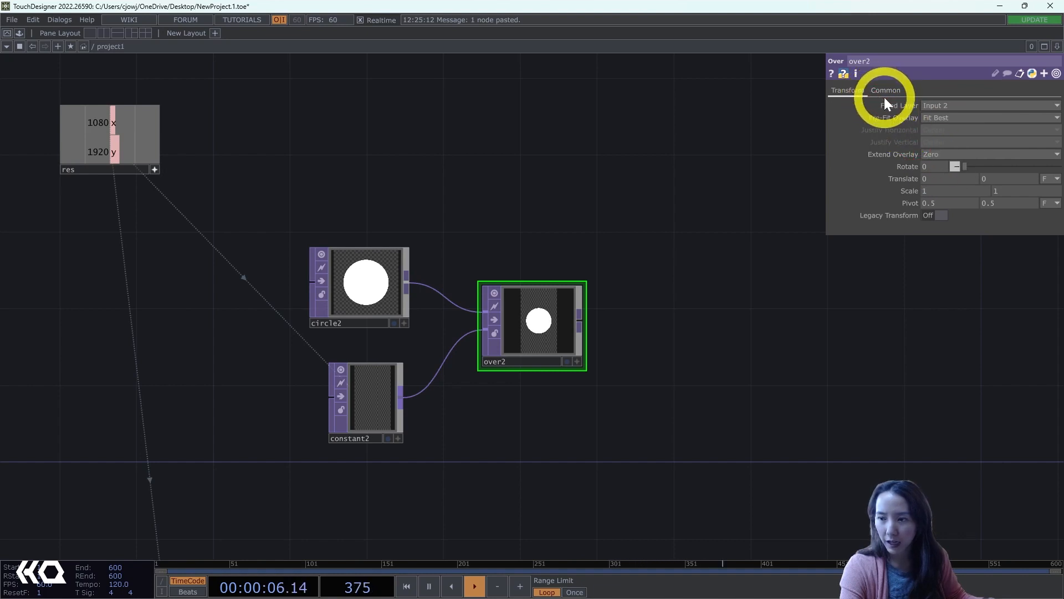
pyautogui.click(931, 155)
pyautogui.click(934, 188)
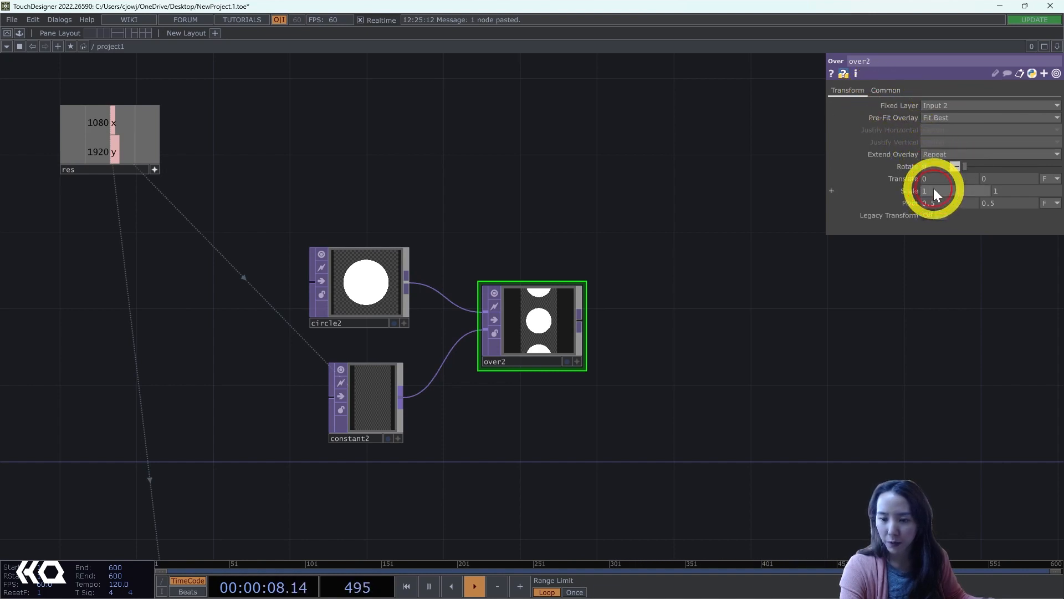
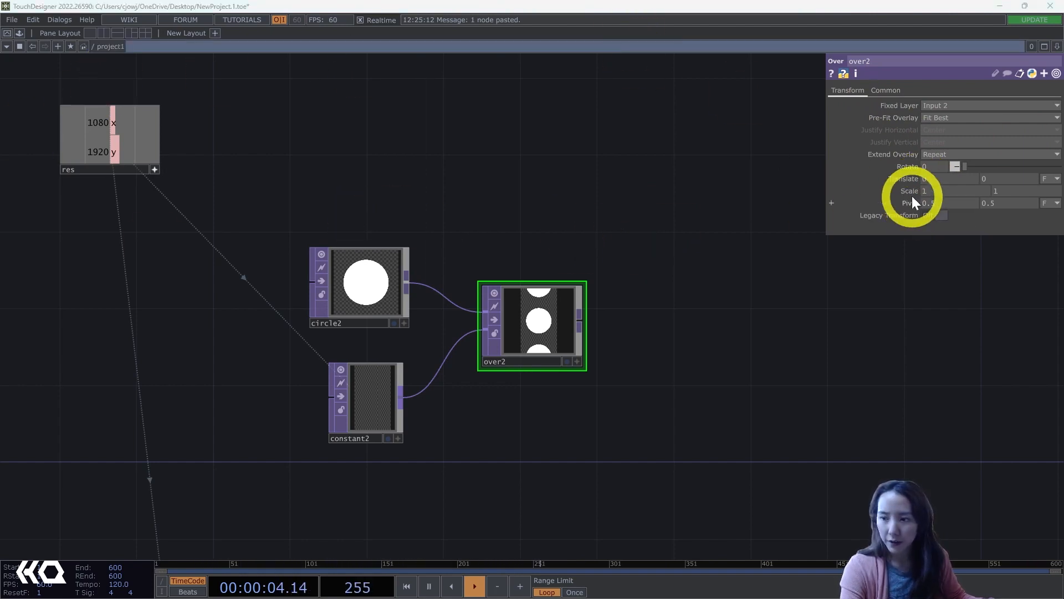
pyautogui.write('.12')
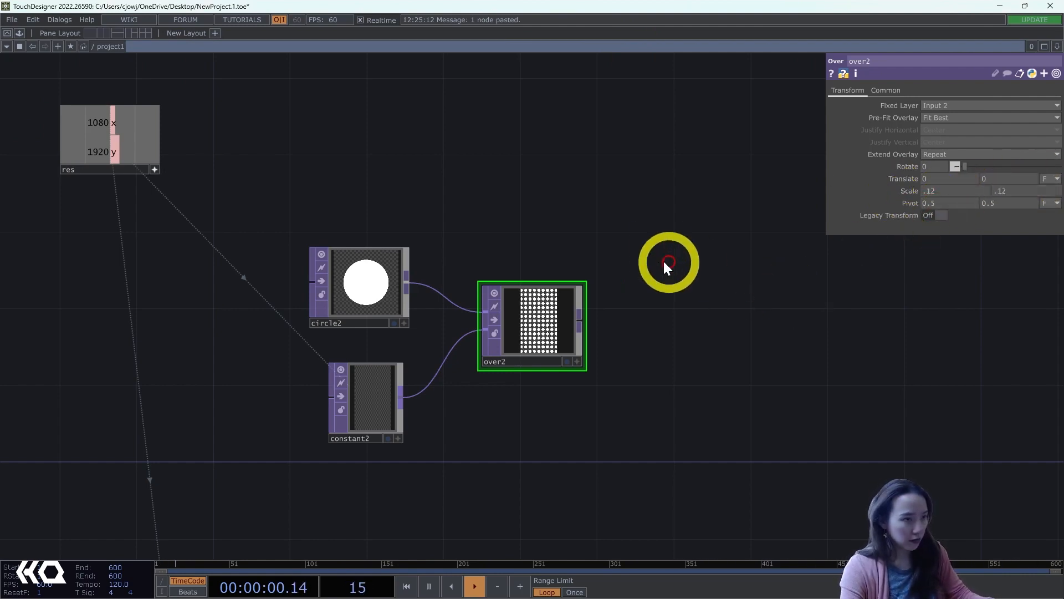
# - Set over2's Pre-Fit Overlay to Native Resolution and check the repeated dot grid up close
pyautogui.scroll(6, 516, 308)
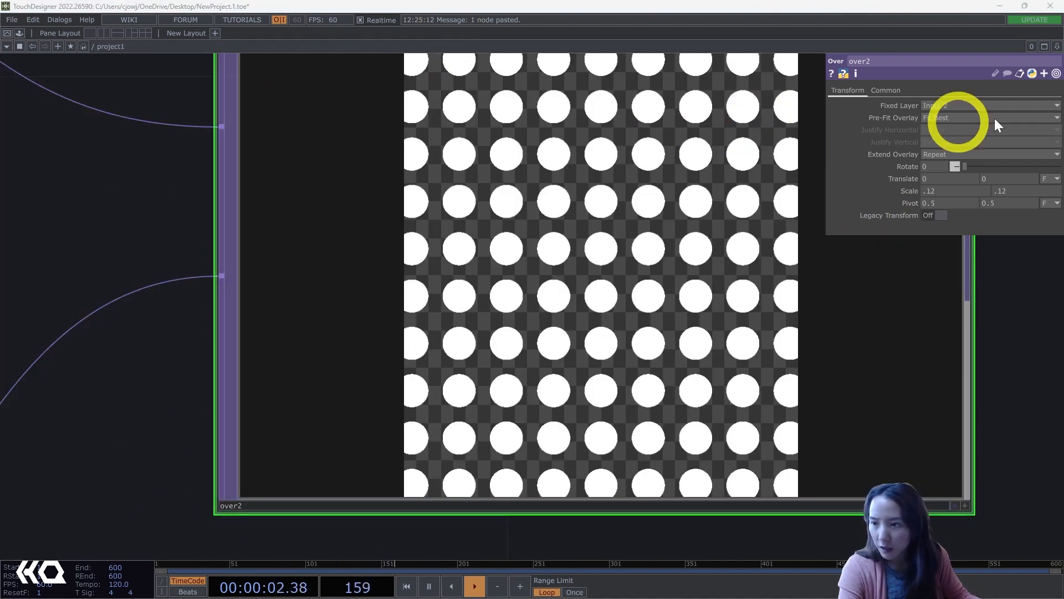
pyautogui.click(998, 118)
pyautogui.click(940, 184)
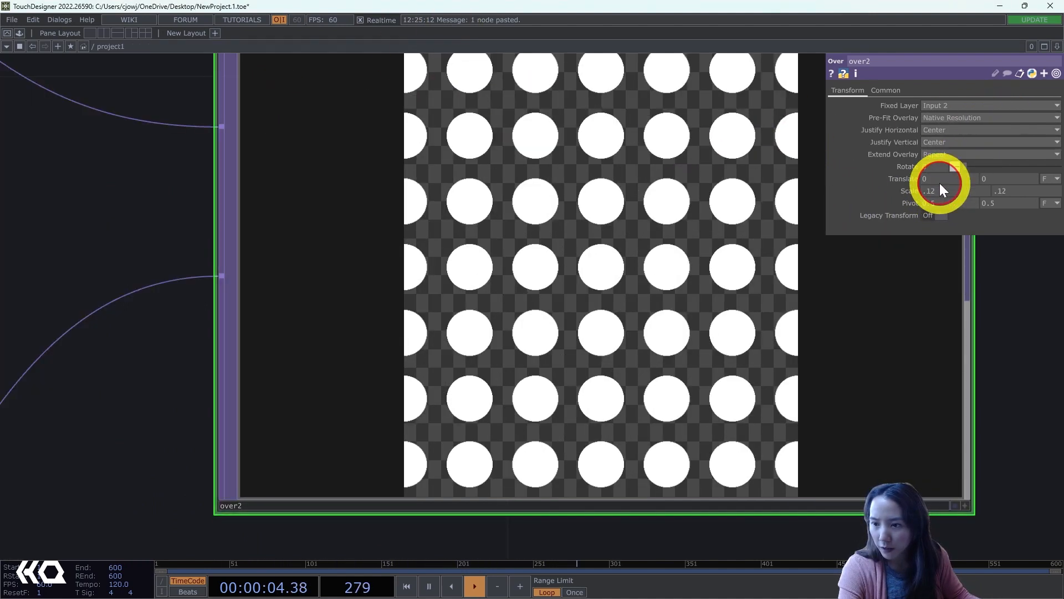
pyautogui.scroll(-4, 857, 285)
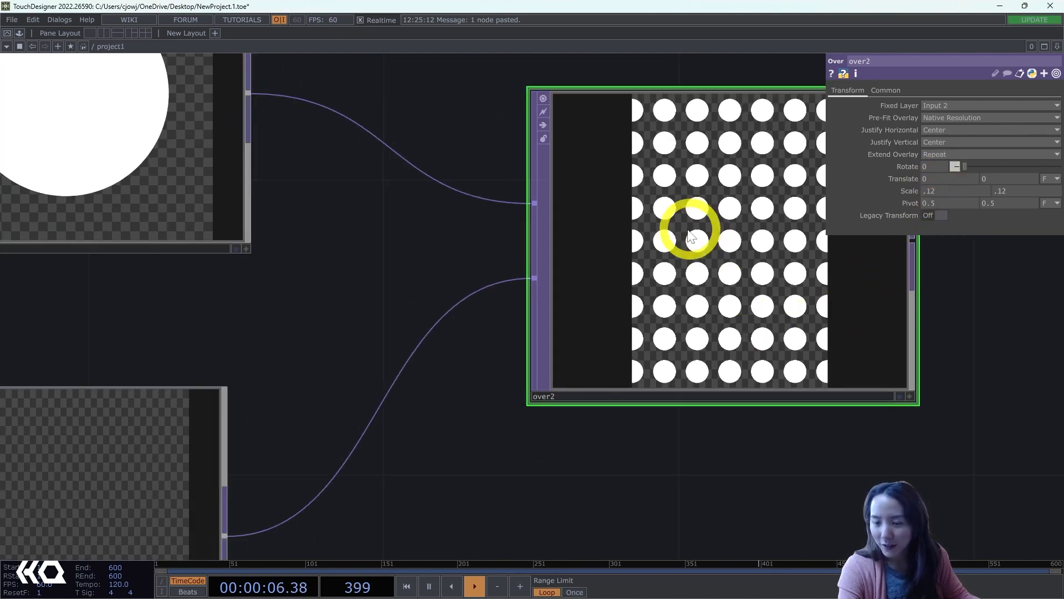
pyautogui.scroll(2, 687, 236)
pyautogui.scroll(-5, 687, 161)
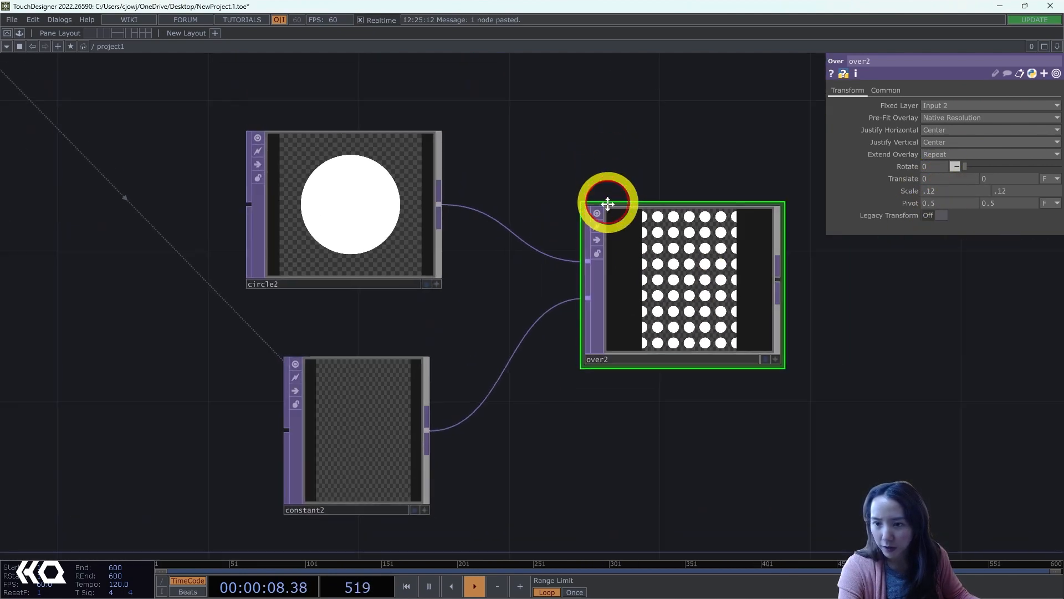
pyautogui.scroll(3, 630, 238)
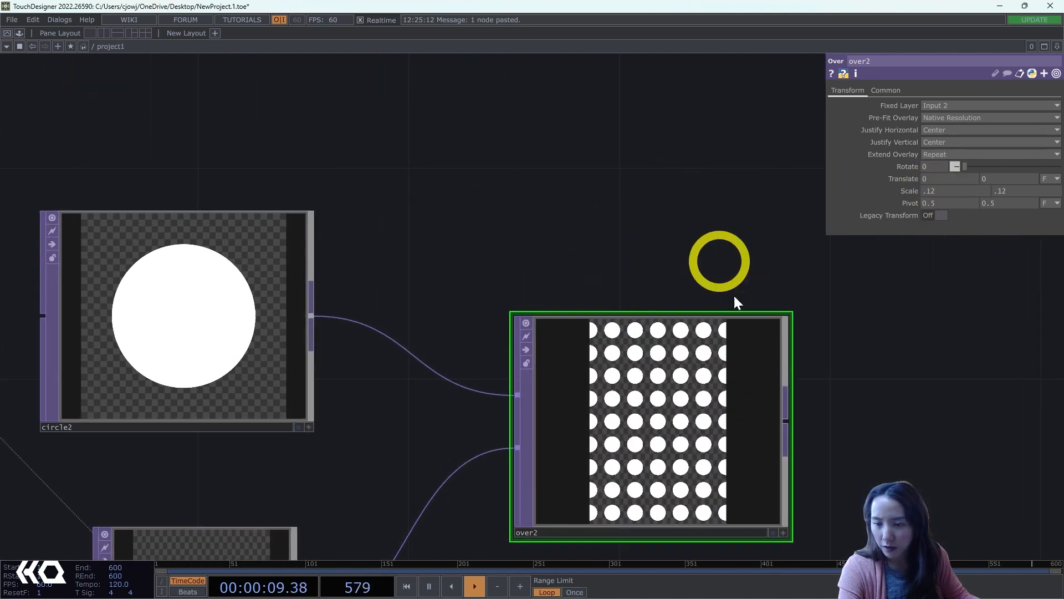
pyautogui.click(929, 118)
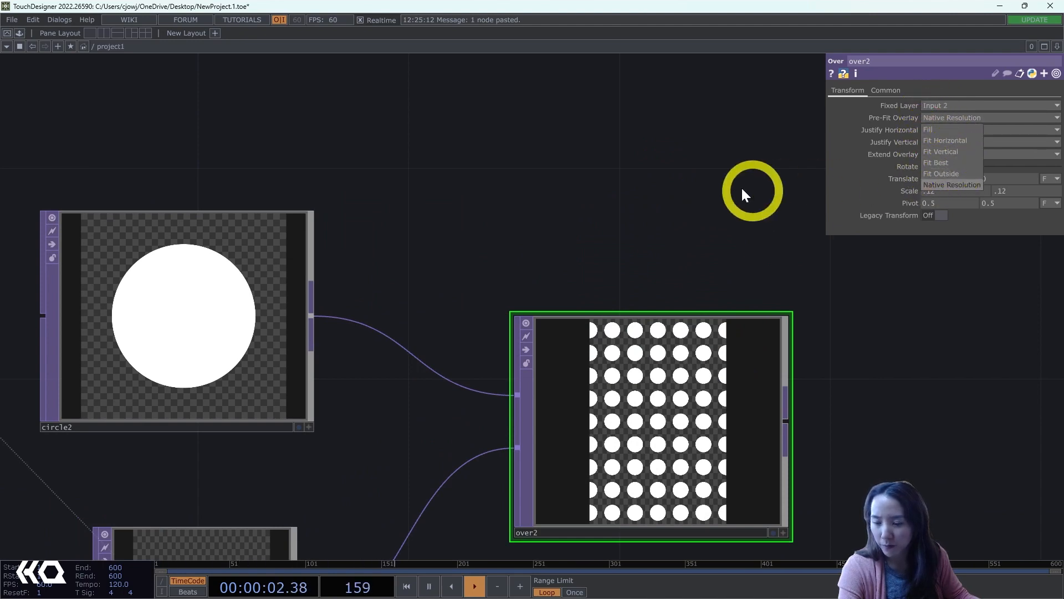
pyautogui.scroll(4, 715, 240)
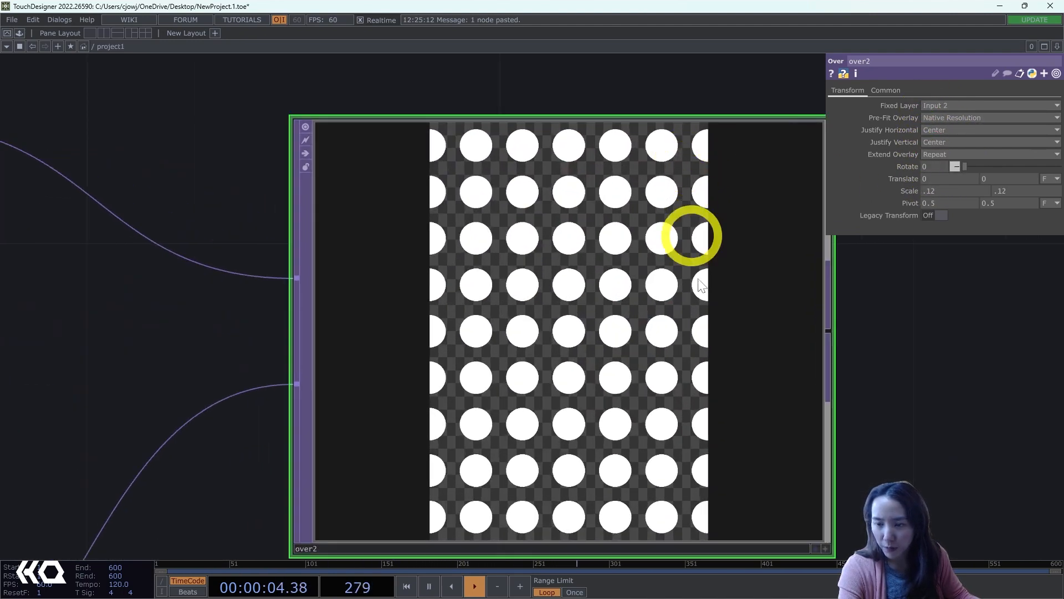
pyautogui.scroll(-5, 684, 290)
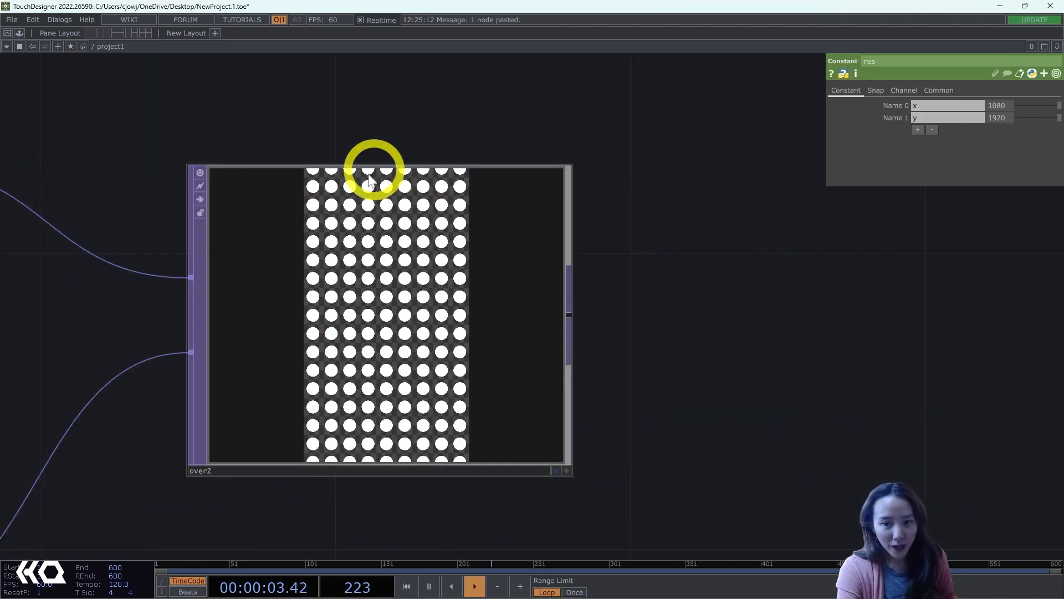
# - Add a Transform TOP after over2
pyautogui.rightClick(570, 313)
pyautogui.write('tra')
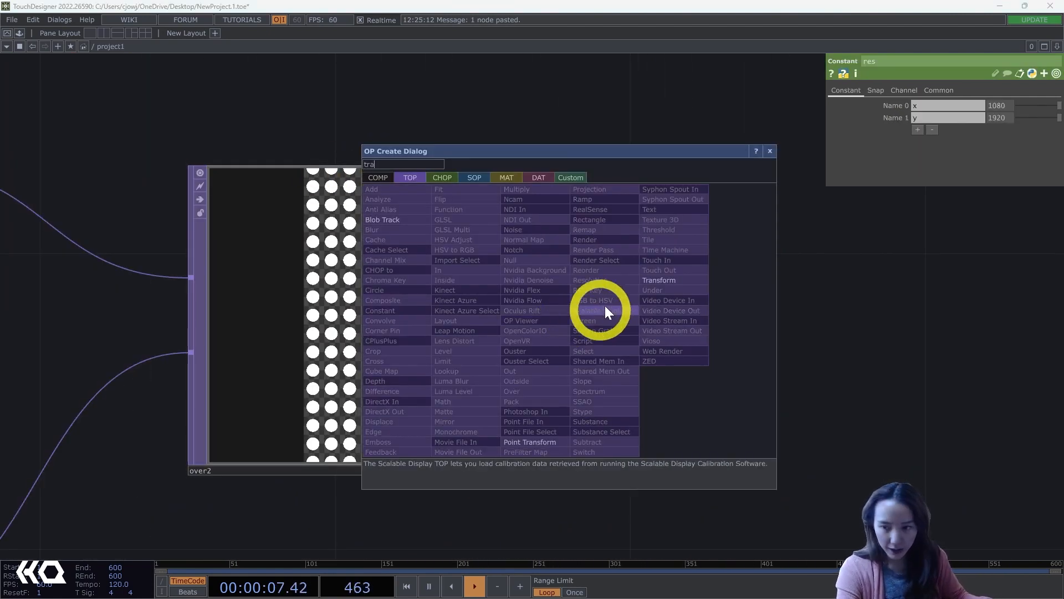
pyautogui.click(655, 281)
pyautogui.click(825, 289)
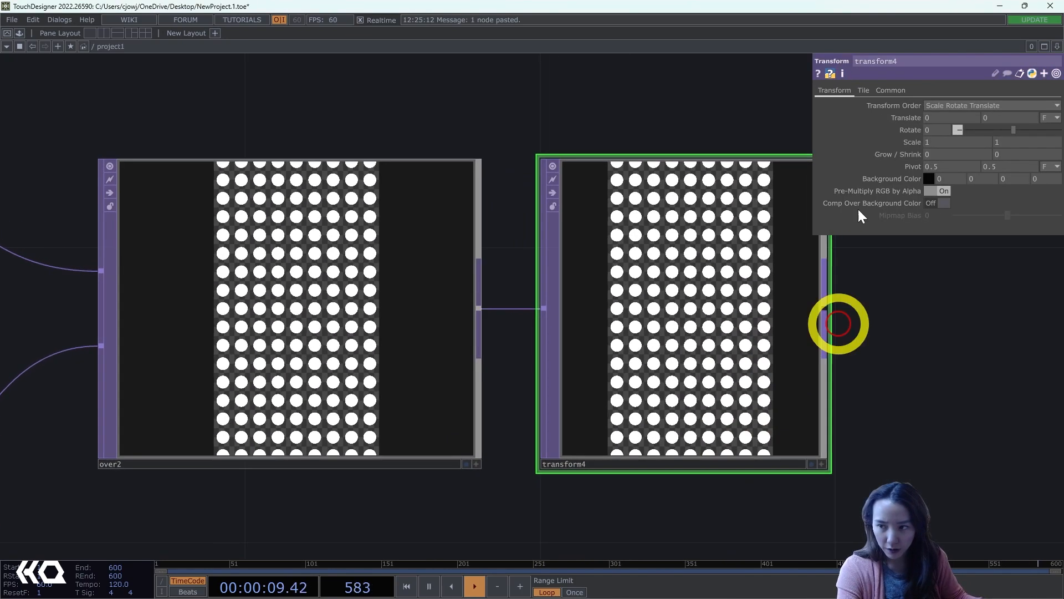
# - Set transform4's tile Extend to Repeat and rotate the dot pattern to about 13
pyautogui.moveTo(1013, 129); pyautogui.dragTo(1012, 129)
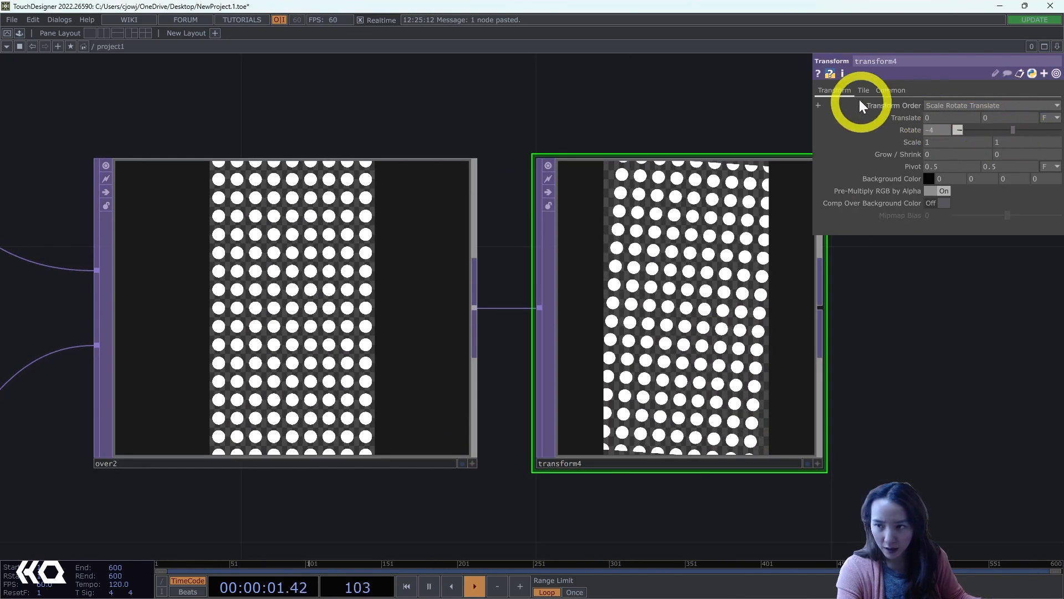
pyautogui.click(863, 90)
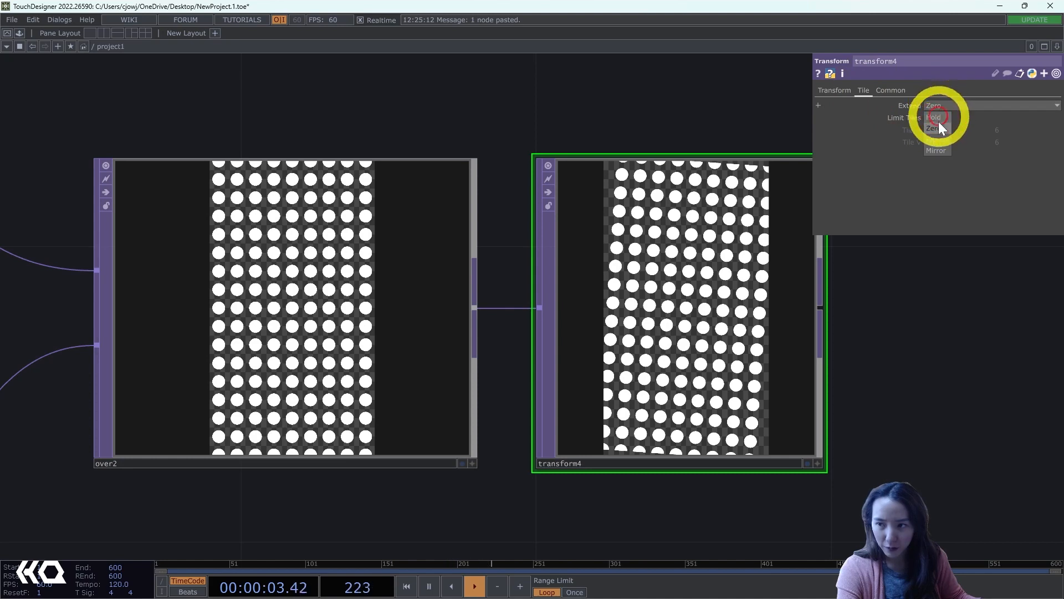
pyautogui.click(937, 139)
pyautogui.scroll(2, 643, 199)
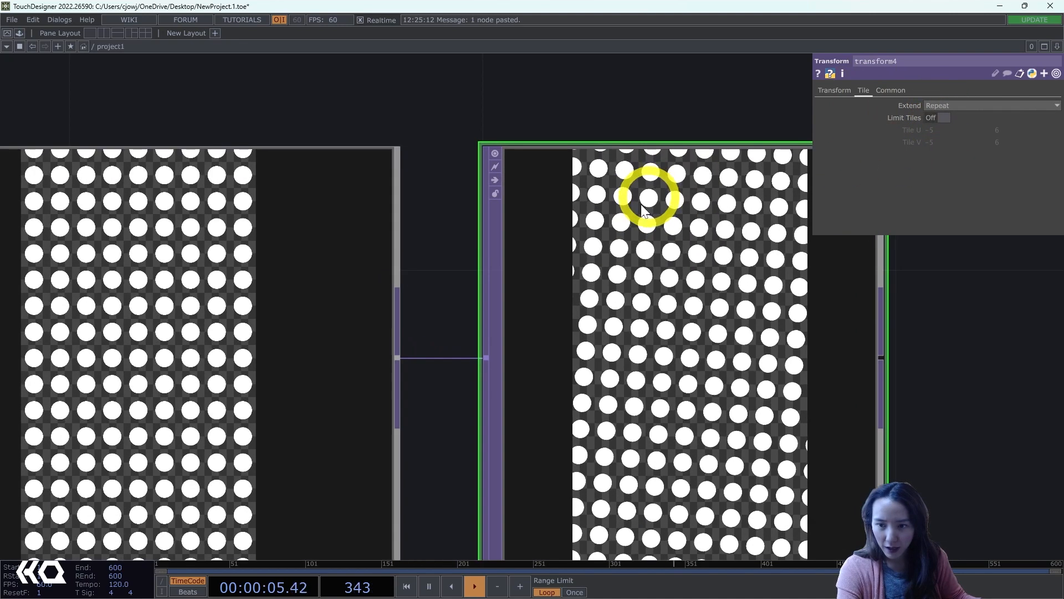
pyautogui.click(834, 89)
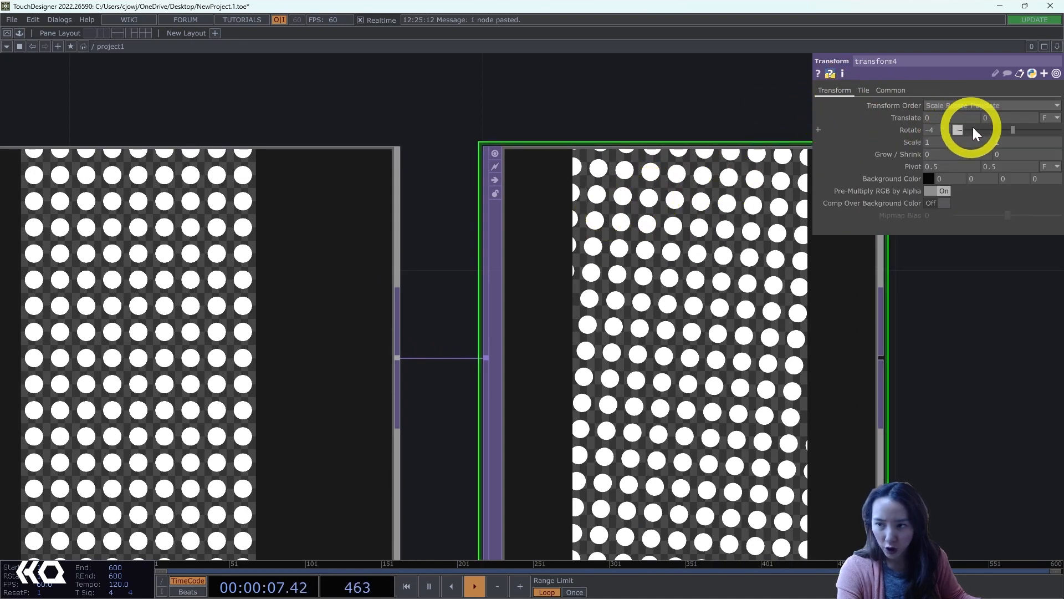
pyautogui.moveTo(1014, 129); pyautogui.dragTo(1015, 130)
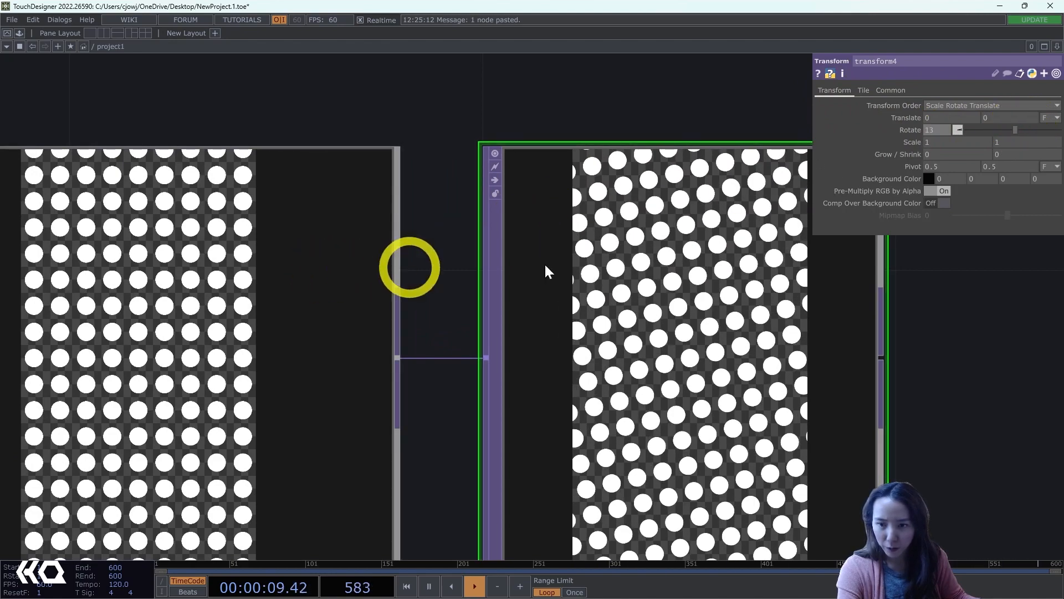
# - Set over2's scale to -0.08 by -0.08 and inspect the rotated dots in transform4 up close
pyautogui.click(249, 261)
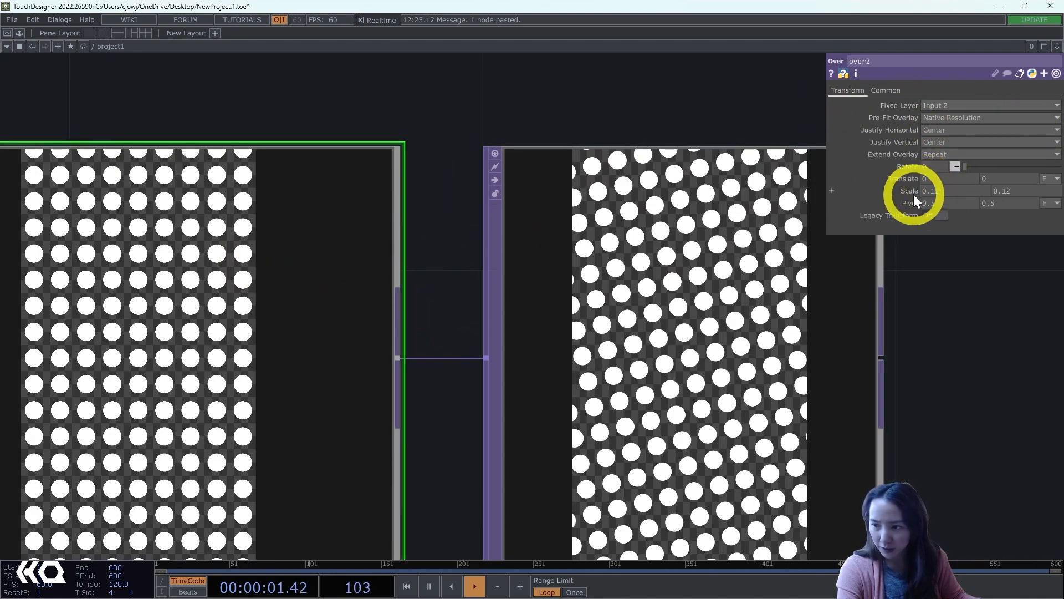
pyautogui.moveTo(913, 194); pyautogui.dragTo(875, 192, button='middle')
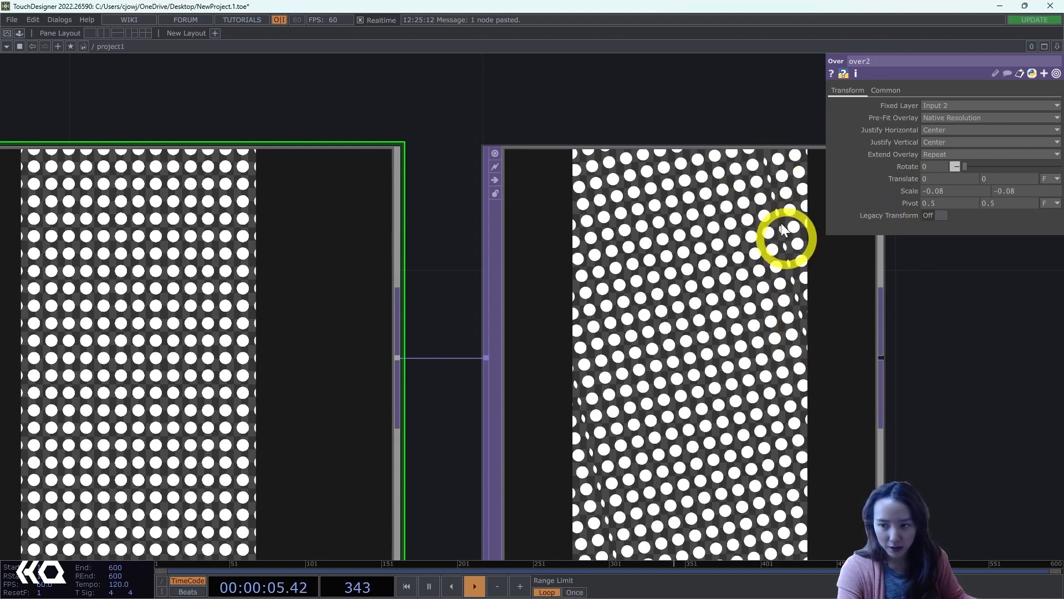
pyautogui.scroll(2, 764, 171)
pyautogui.scroll(4, 764, 172)
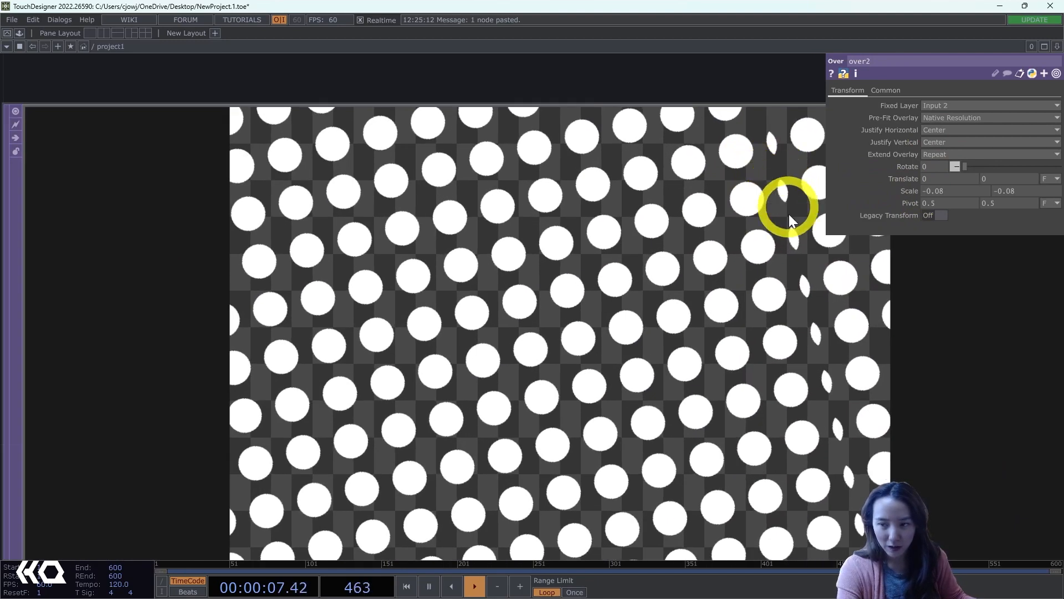
pyautogui.scroll(-5, 785, 220)
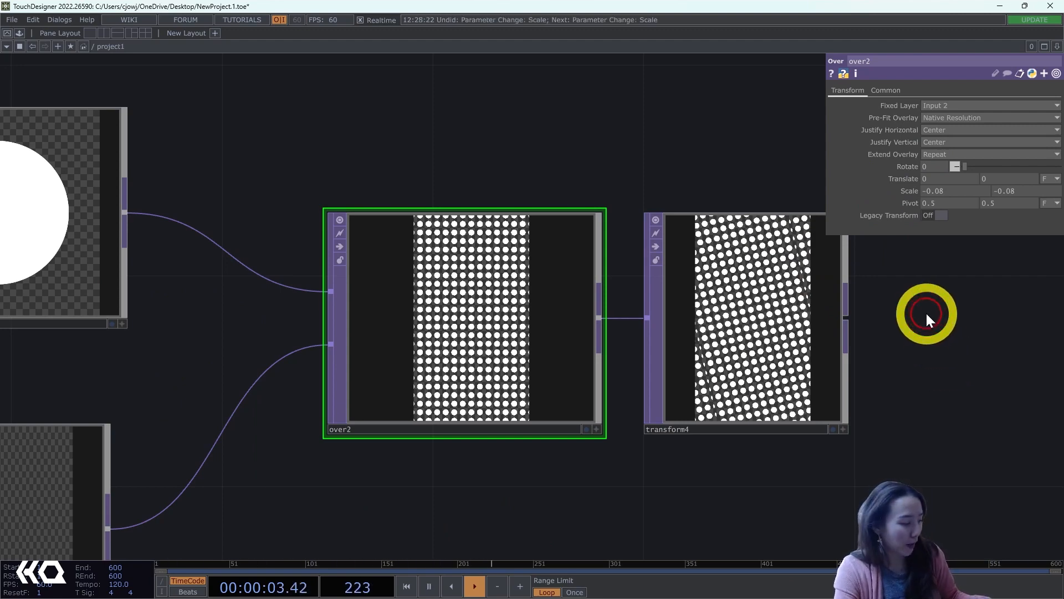
# - Undo over2's negative scale, check transform4's dots up close, and undo the uneven horizontal scale change
pyautogui.hotkey('ctrl', 'z')
pyautogui.scroll(5, 770, 296)
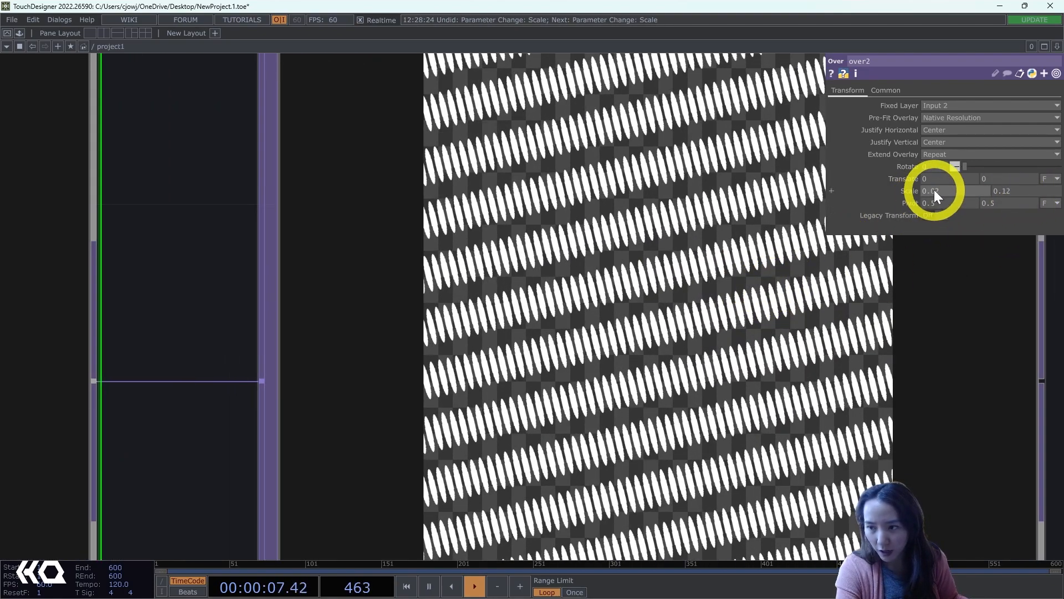
pyautogui.hotkey('ctrl', 'z')
pyautogui.scroll(-5, 870, 355)
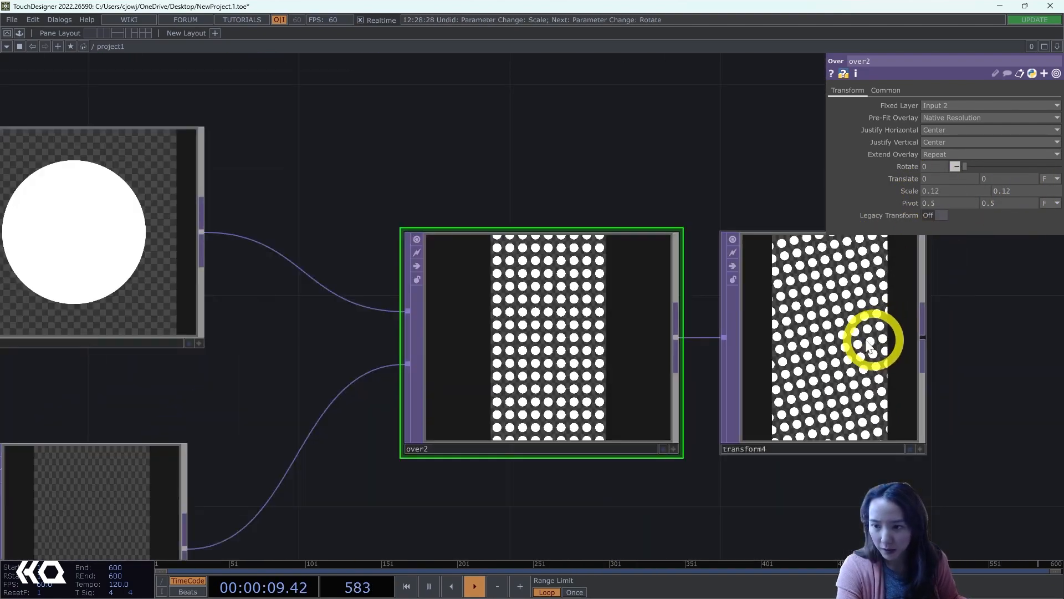
# - Set transform4's scale to 0.9 by 0.9 and rotate the dot pattern to about -226
pyautogui.click(867, 342)
pyautogui.moveTo(973, 335); pyautogui.dragTo(812, 268)
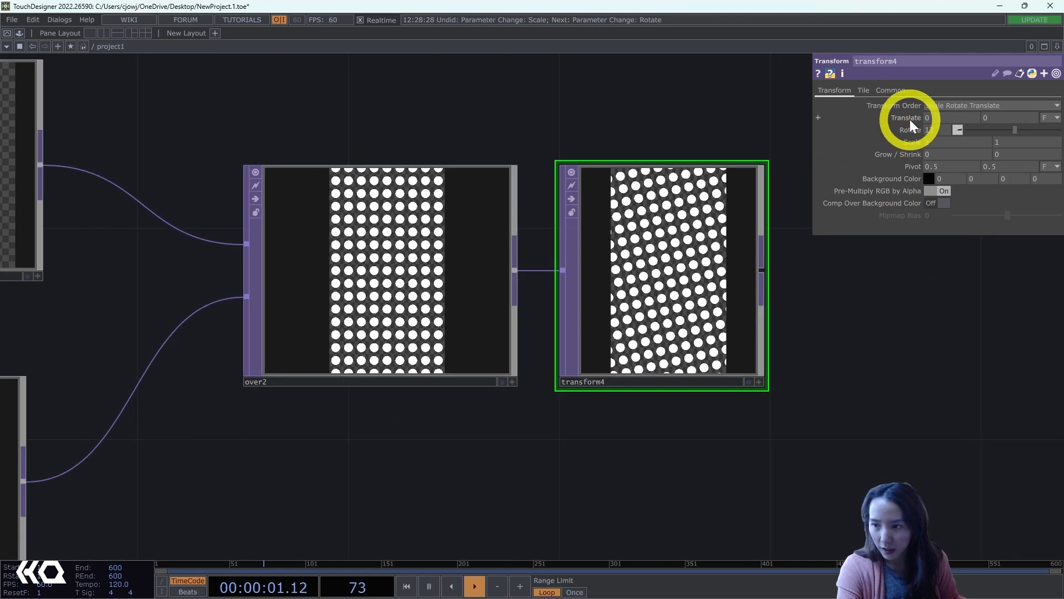
pyautogui.click(864, 91)
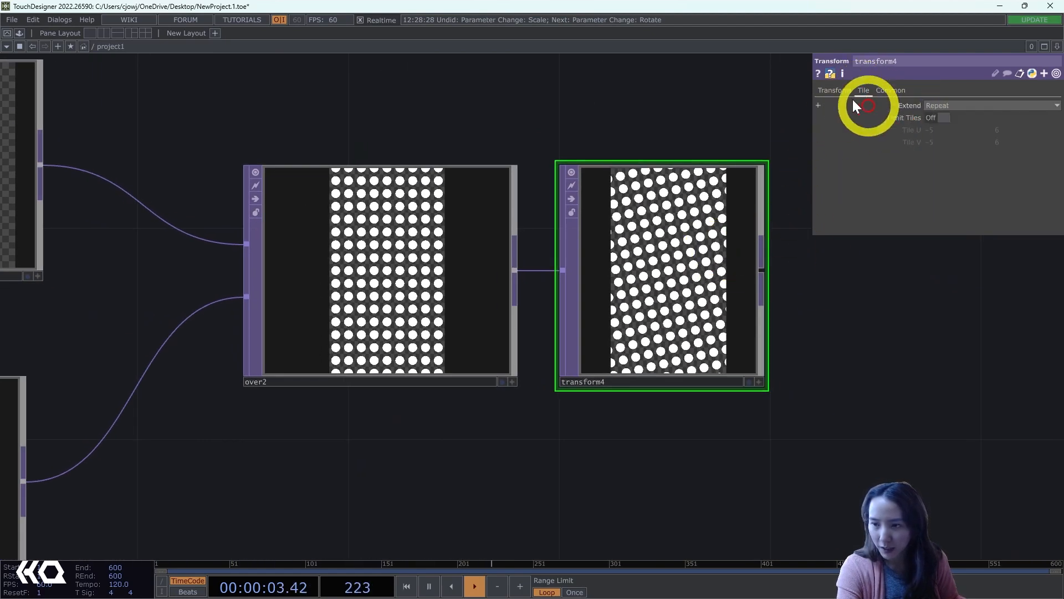
pyautogui.click(845, 92)
pyautogui.moveTo(1000, 129); pyautogui.dragTo(975, 134)
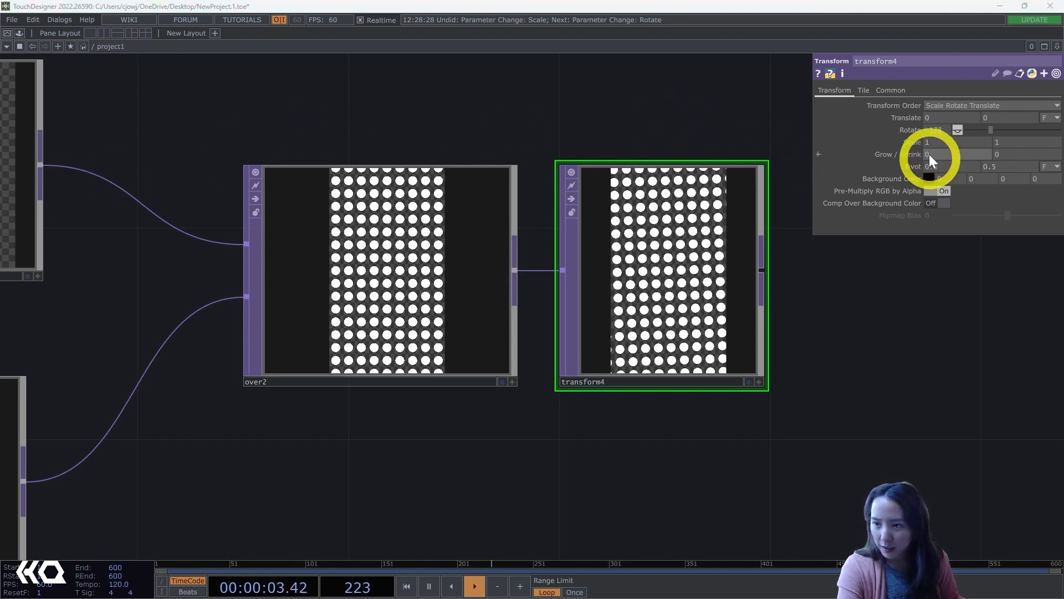
pyautogui.scroll(4, 743, 243)
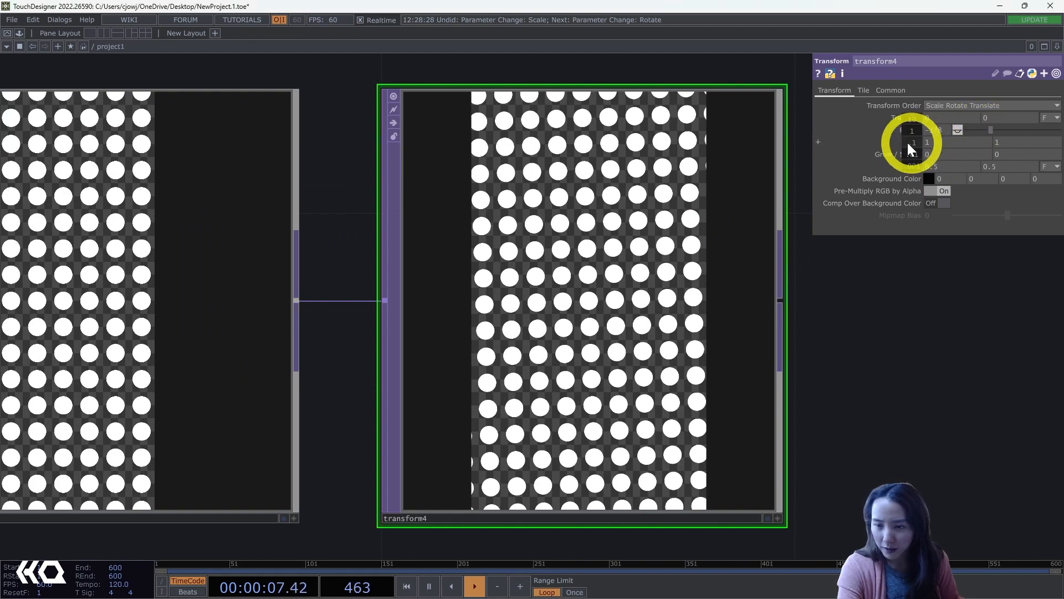
pyautogui.moveTo(907, 141); pyautogui.dragTo(893, 143)
pyautogui.moveTo(993, 127); pyautogui.dragTo(986, 128)
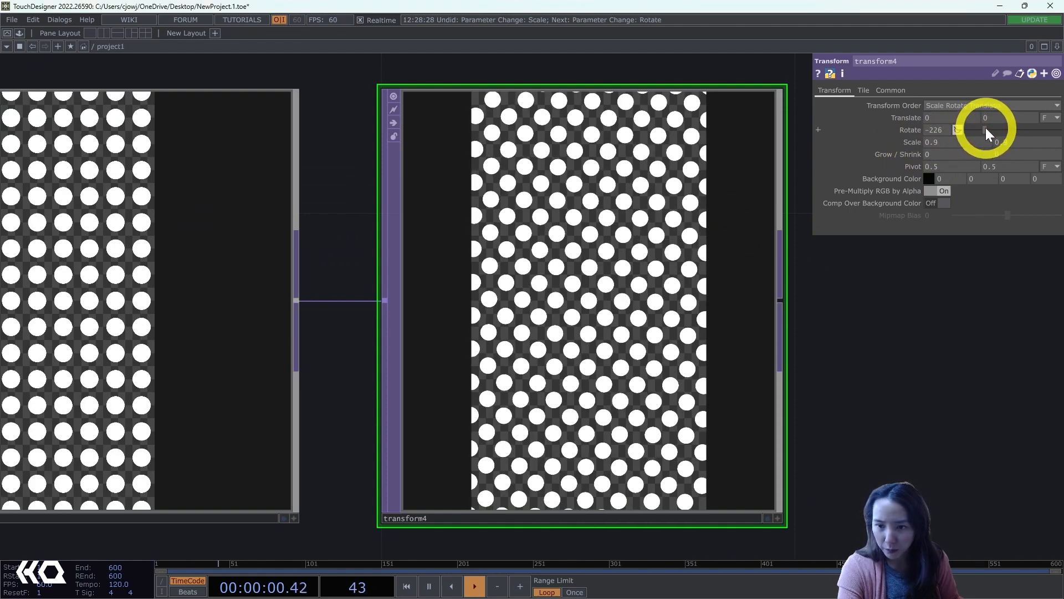
# - Drive transform4's horizontal translation (tx) with the expression absTime.frame*.0001
pyautogui.click(903, 118)
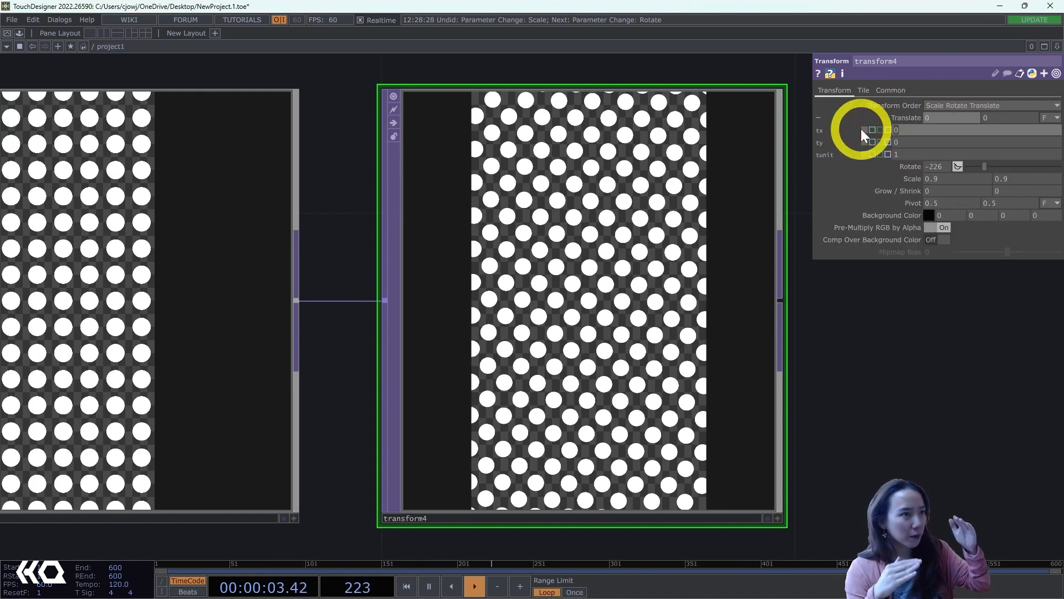
pyautogui.write('ab')
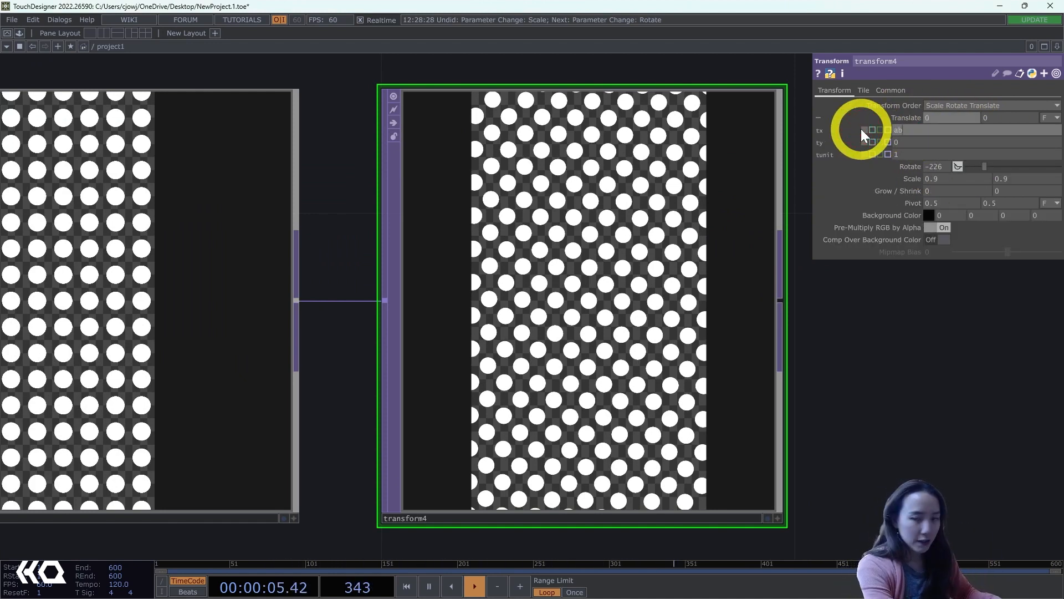
pyautogui.write('sTime.frame')
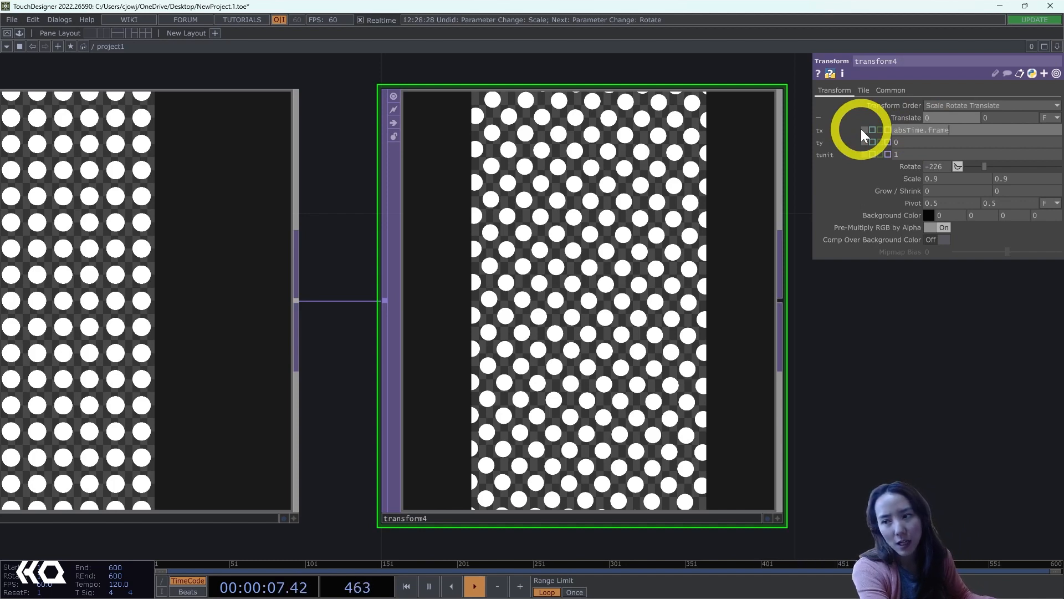
pyautogui.write('*.00')
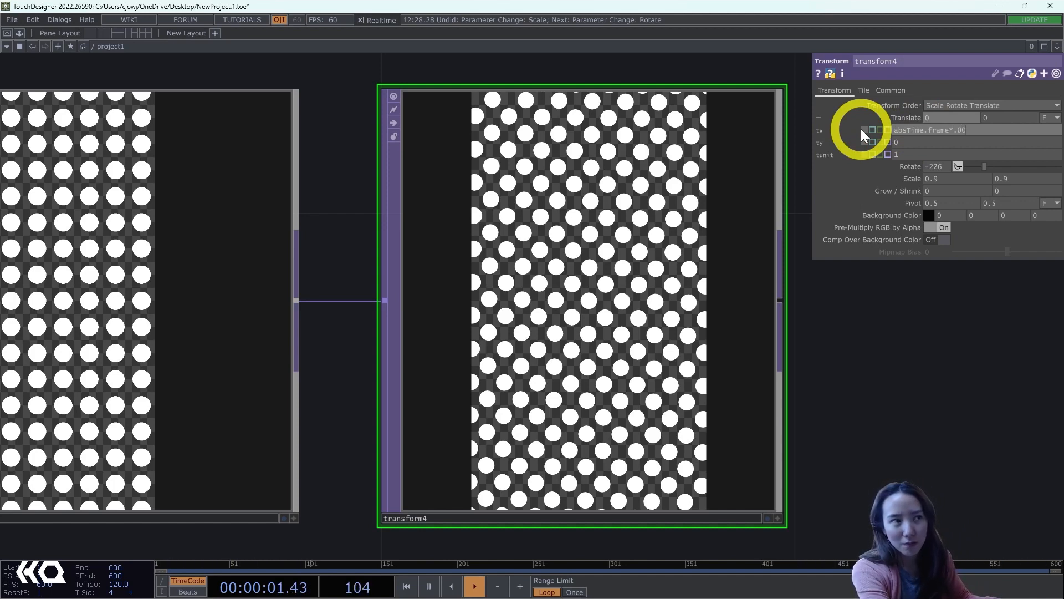
pyautogui.write('01')
pyautogui.press('Return')
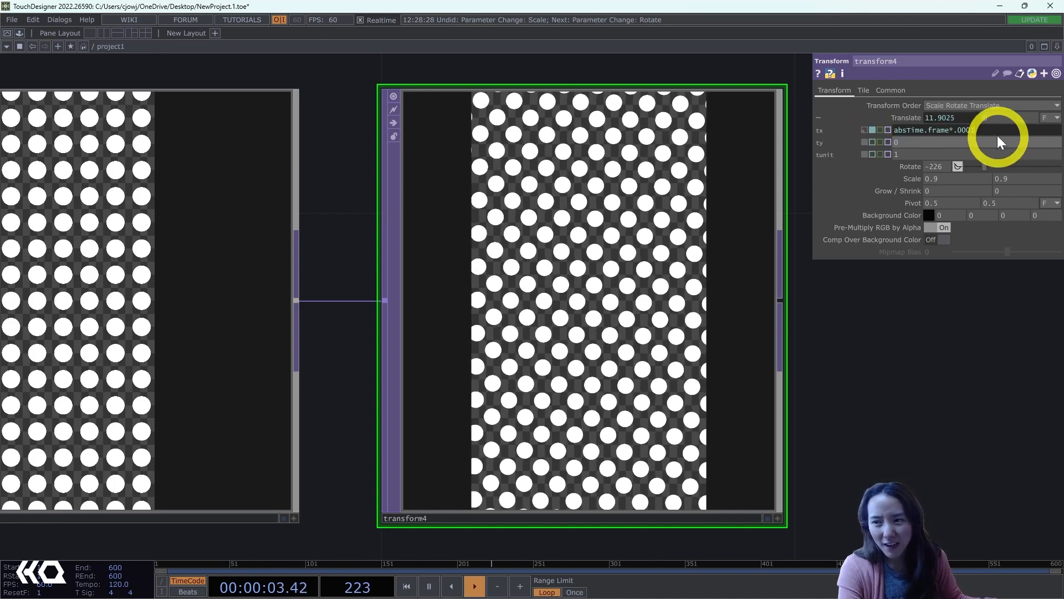
# - Copy the absTime.frame*.0001 expression to transform4's vertical translation (ty) and set its rotation to about -191
pyautogui.click(914, 130)
pyautogui.hotkey('ctrl', 'c')
pyautogui.click(897, 145)
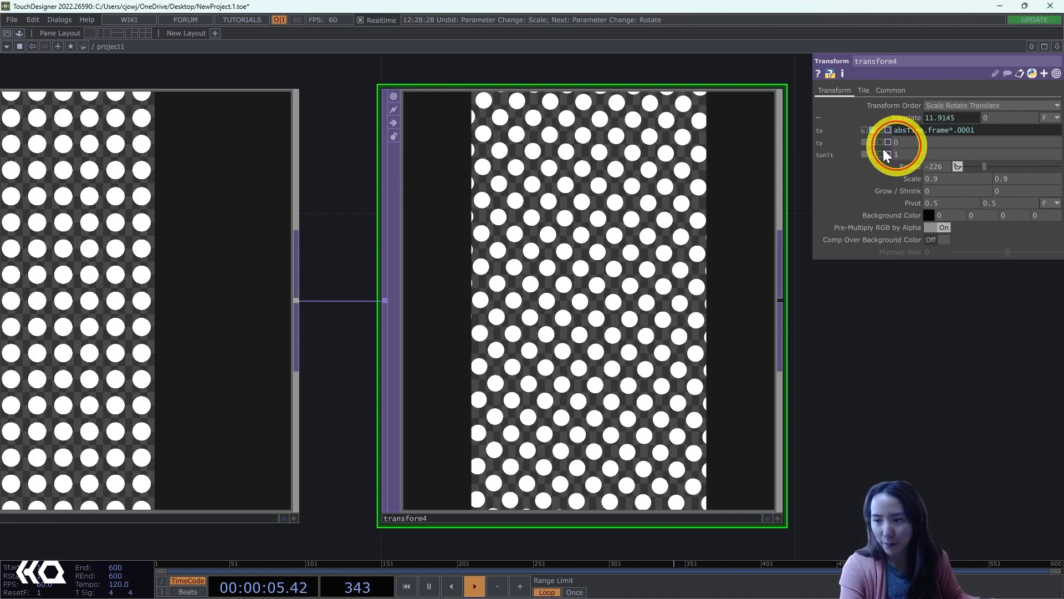
pyautogui.hotkey('ctrl', 'v')
pyautogui.press('Return')
pyautogui.scroll(-3, 907, 406)
pyautogui.moveTo(907, 406); pyautogui.dragTo(940, 357)
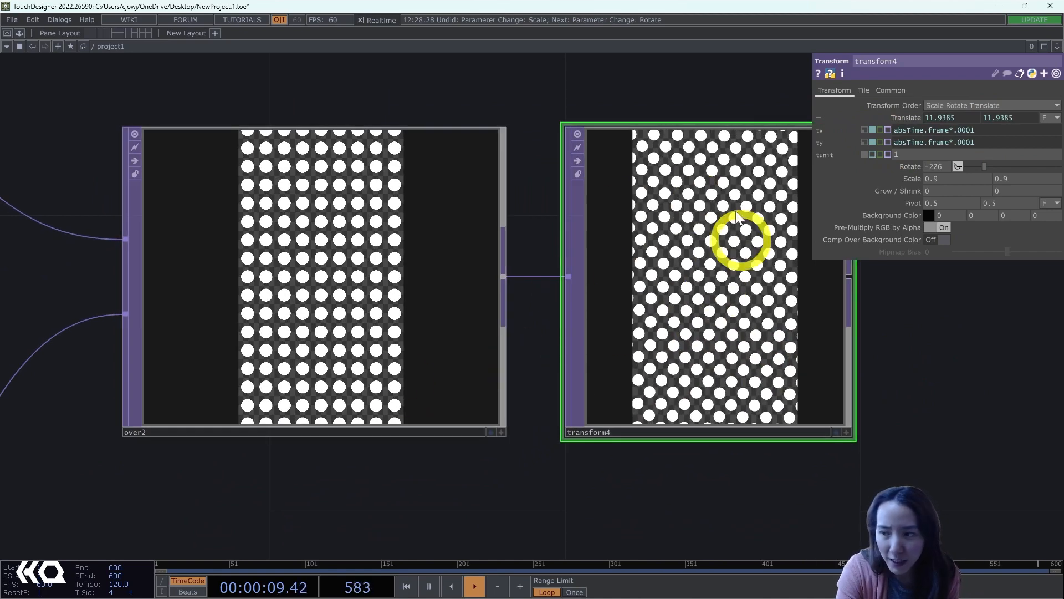
pyautogui.moveTo(981, 165); pyautogui.dragTo(991, 165)
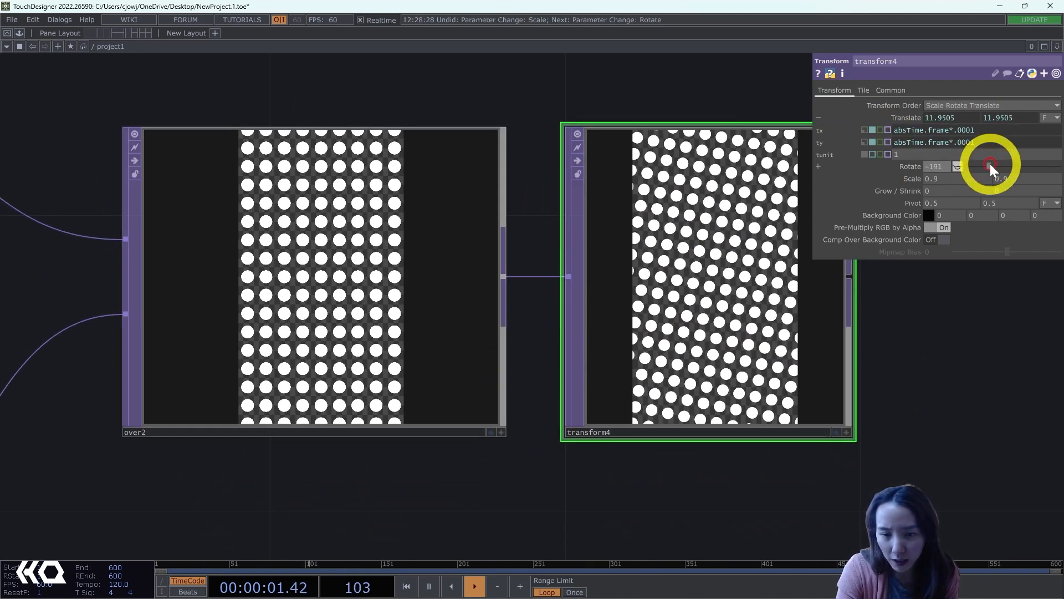
# - Try a rotation of 67 on over2's dots and undo the change after checking the pattern up close
pyautogui.click(464, 305)
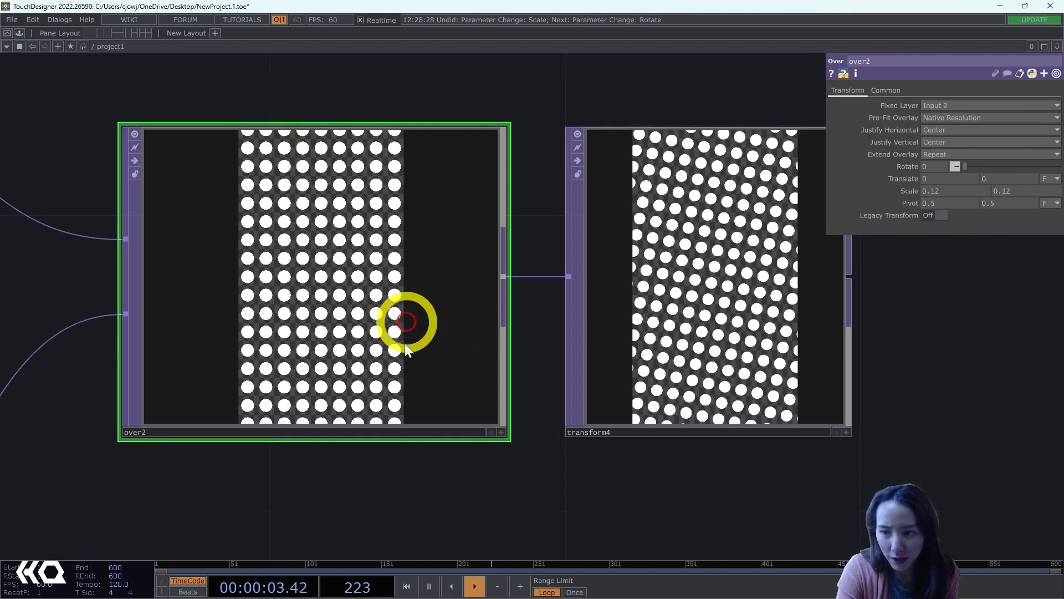
pyautogui.scroll(-5, 656, 237)
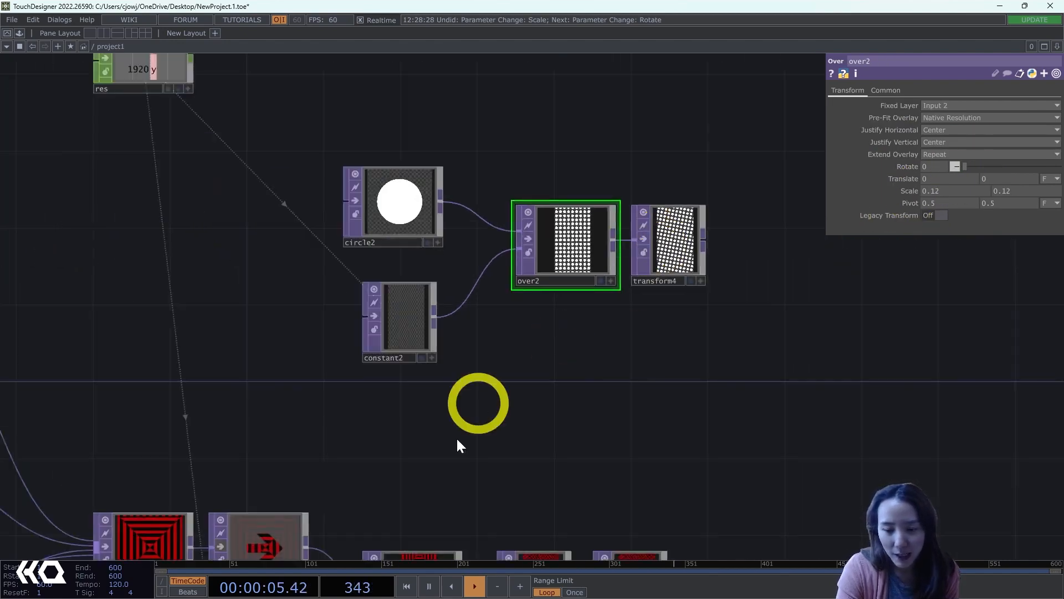
pyautogui.scroll(4, 585, 266)
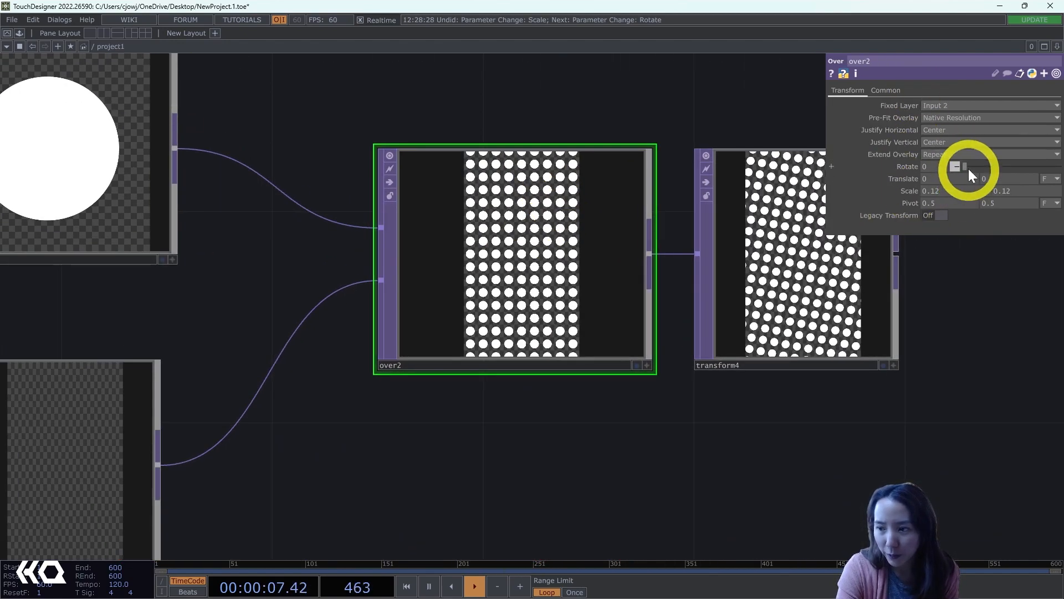
pyautogui.moveTo(969, 167); pyautogui.dragTo(983, 164)
pyautogui.scroll(8, 644, 231)
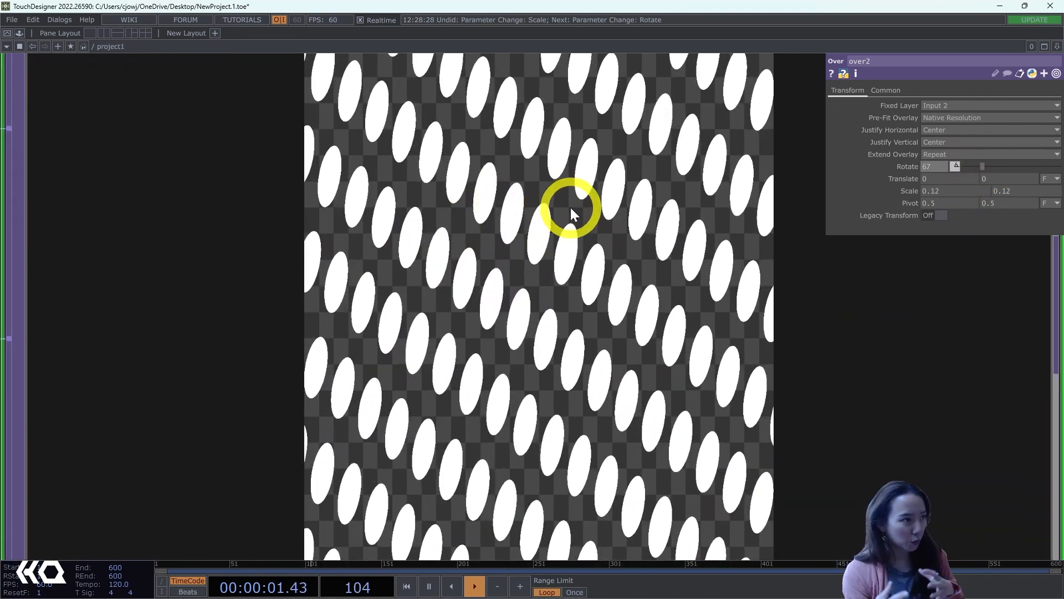
pyautogui.hotkey('ctrl', 'z')
pyautogui.scroll(-8, 572, 209)
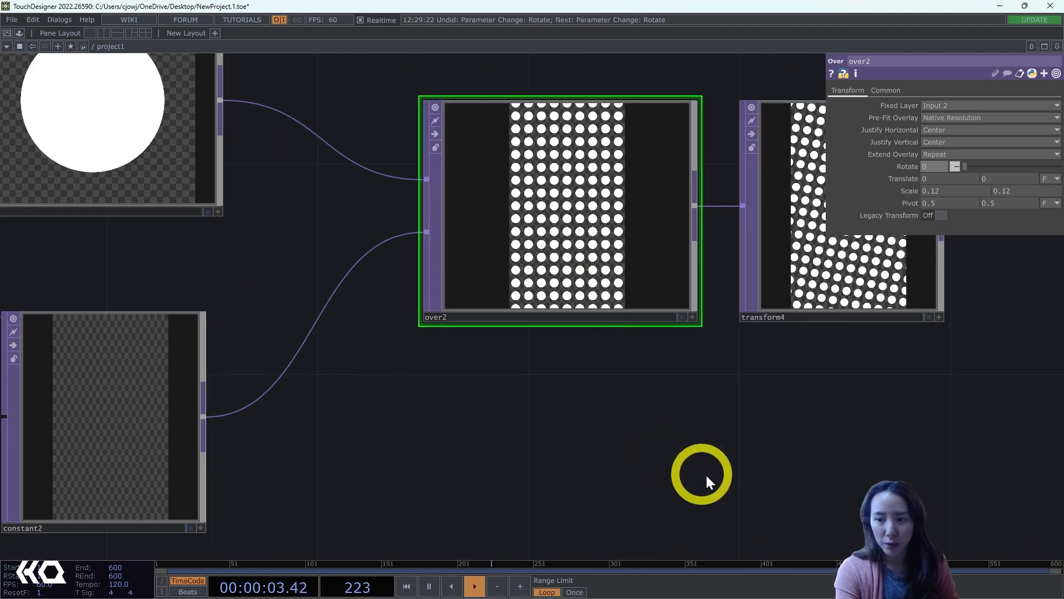
# - Add a Multiply TOP beyond transform4 and connect transform4 to its first input
pyautogui.moveTo(706, 474); pyautogui.dragTo(465, 490)
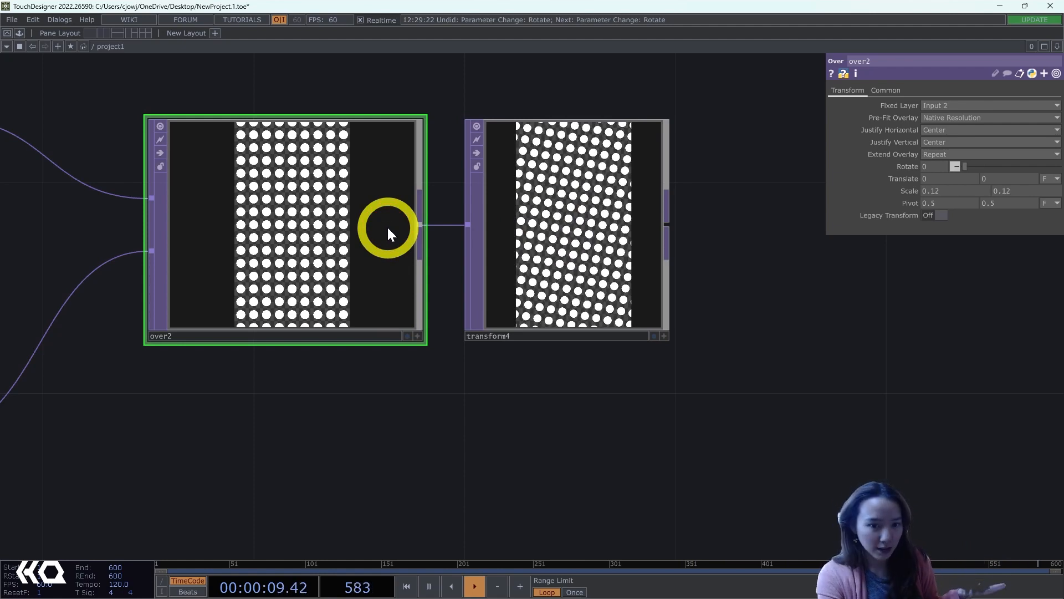
pyautogui.scroll(-5, 671, 295)
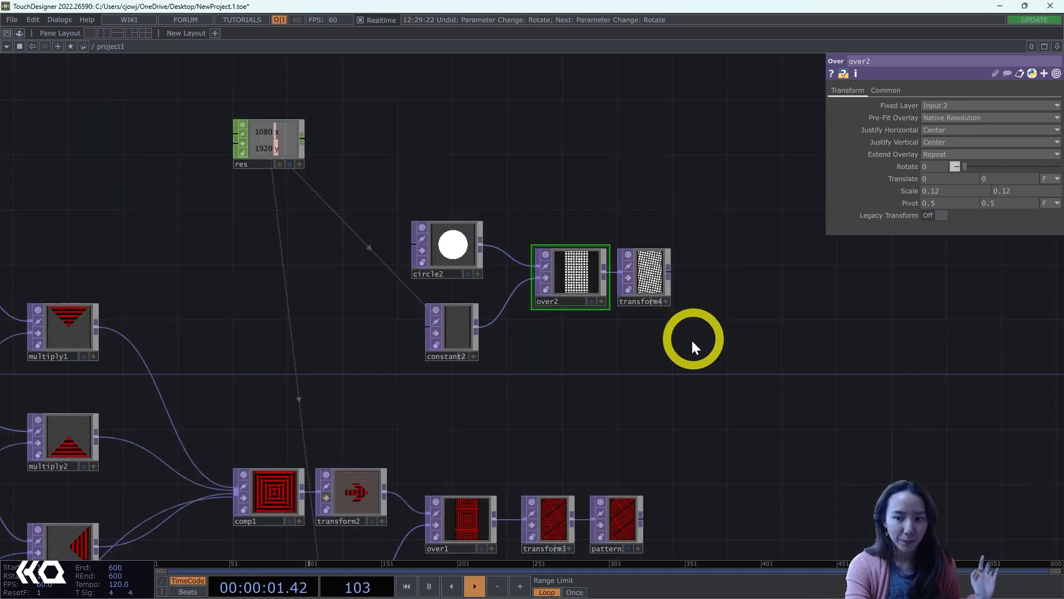
pyautogui.moveTo(696, 335); pyautogui.dragTo(502, 279)
pyautogui.scroll(5, 578, 286)
pyautogui.press('Tab')
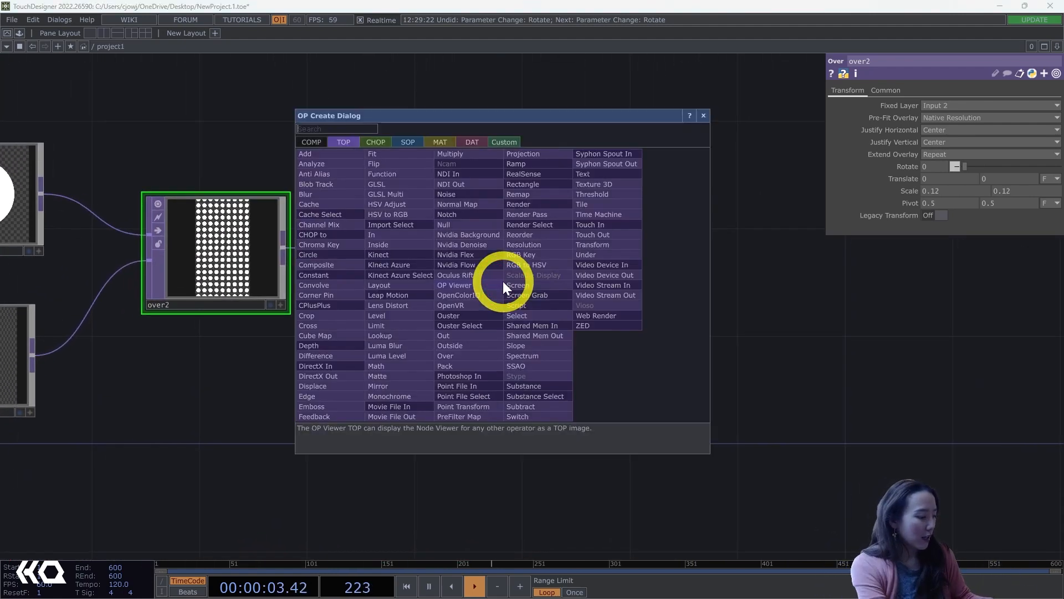
pyautogui.write('mu')
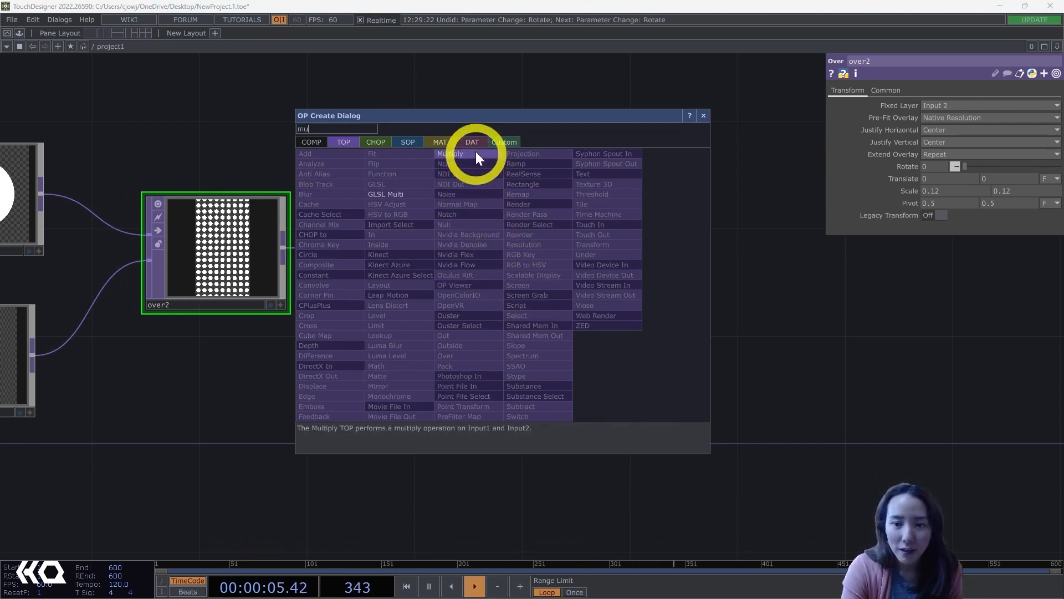
pyautogui.click(476, 153)
pyautogui.click(593, 281)
pyautogui.moveTo(411, 247); pyautogui.dragTo(534, 262)
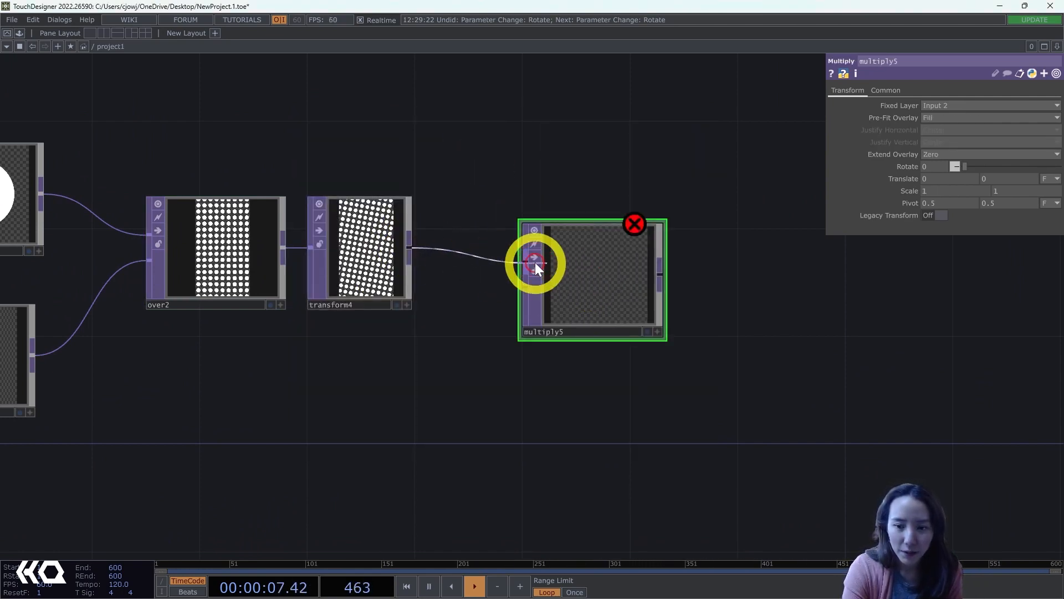
# - Connect the pattern Null to multiply5's second input and inspect the red-and-black dots up close
pyautogui.scroll(-5, 546, 299)
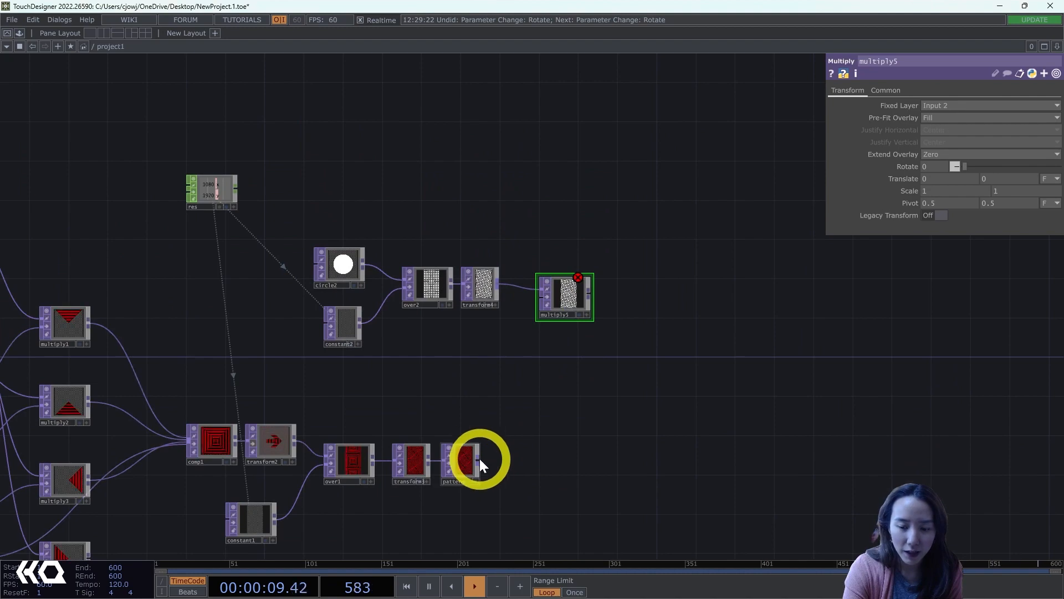
pyautogui.moveTo(481, 457); pyautogui.dragTo(577, 290)
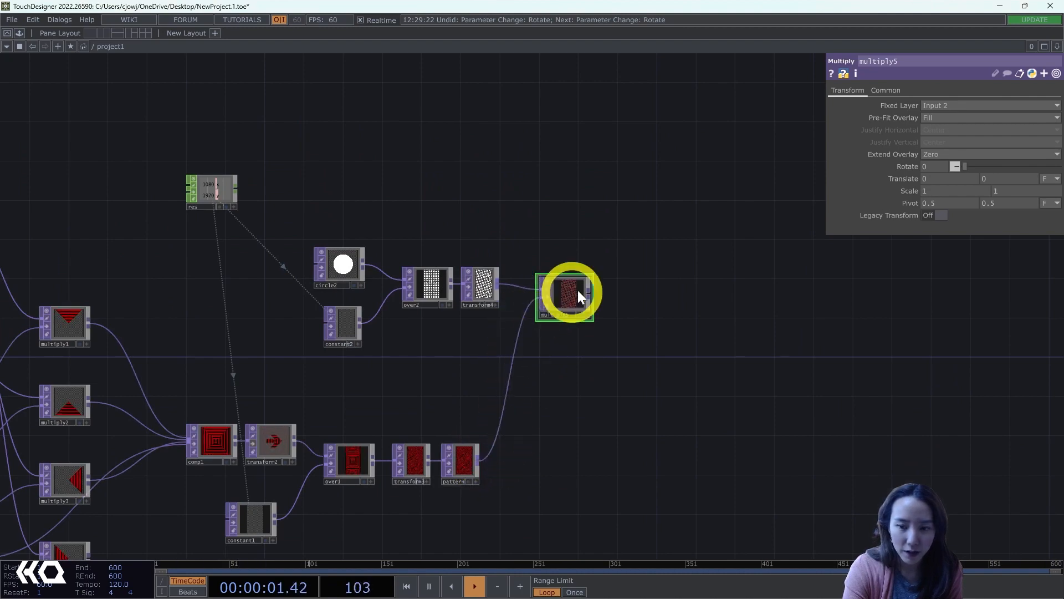
pyautogui.scroll(5, 577, 291)
pyautogui.scroll(-2, 388, 341)
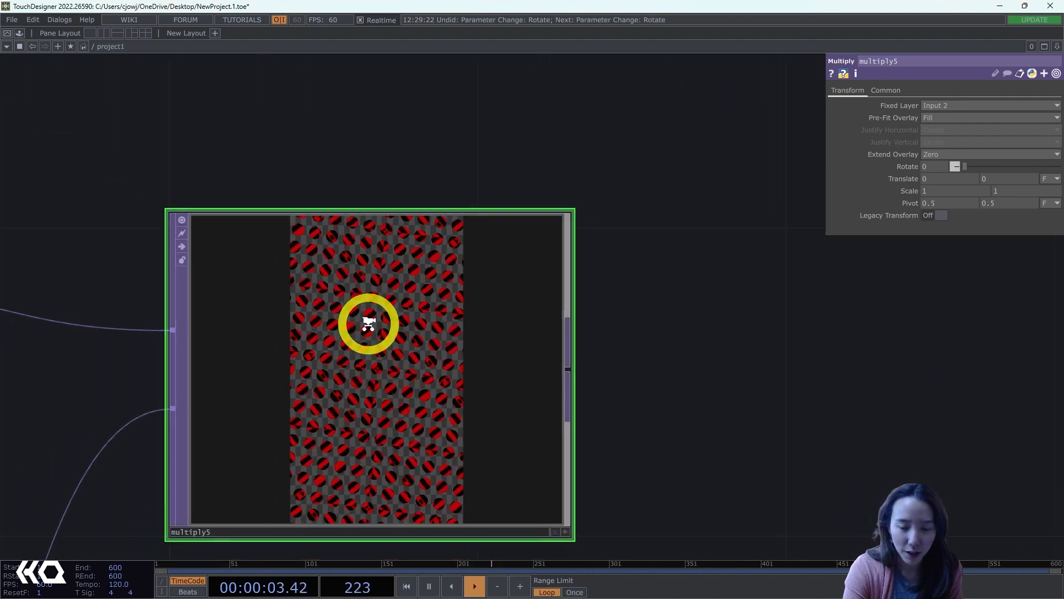
pyautogui.scroll(-1, 369, 324)
# - Add a Transform TOP after multiply5
pyautogui.scroll(-7, 451, 318)
pyautogui.moveTo(591, 377); pyautogui.dragTo(504, 353)
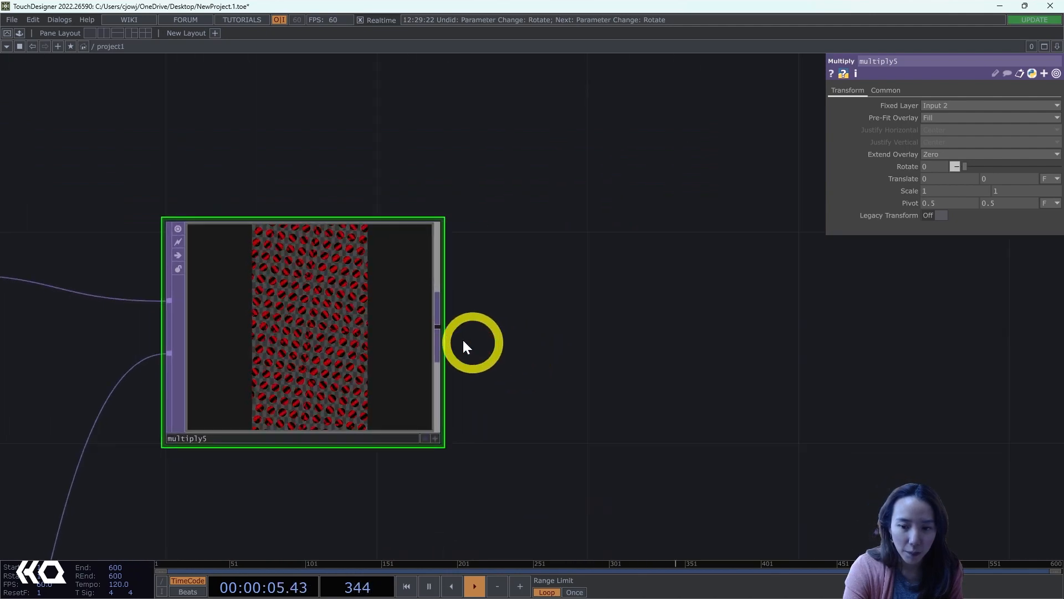
pyautogui.press('Tab')
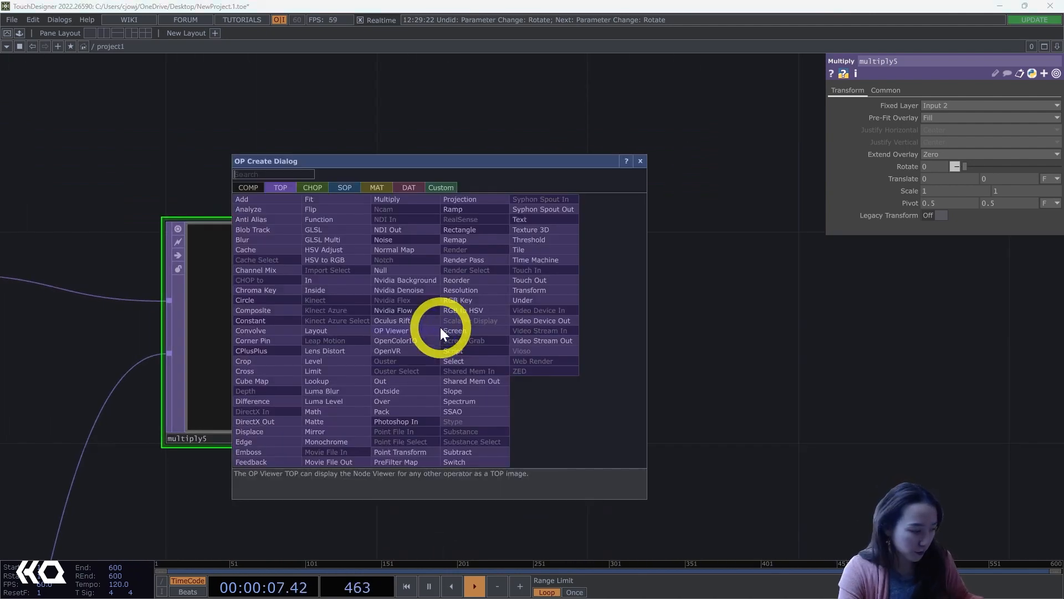
pyautogui.click(529, 289)
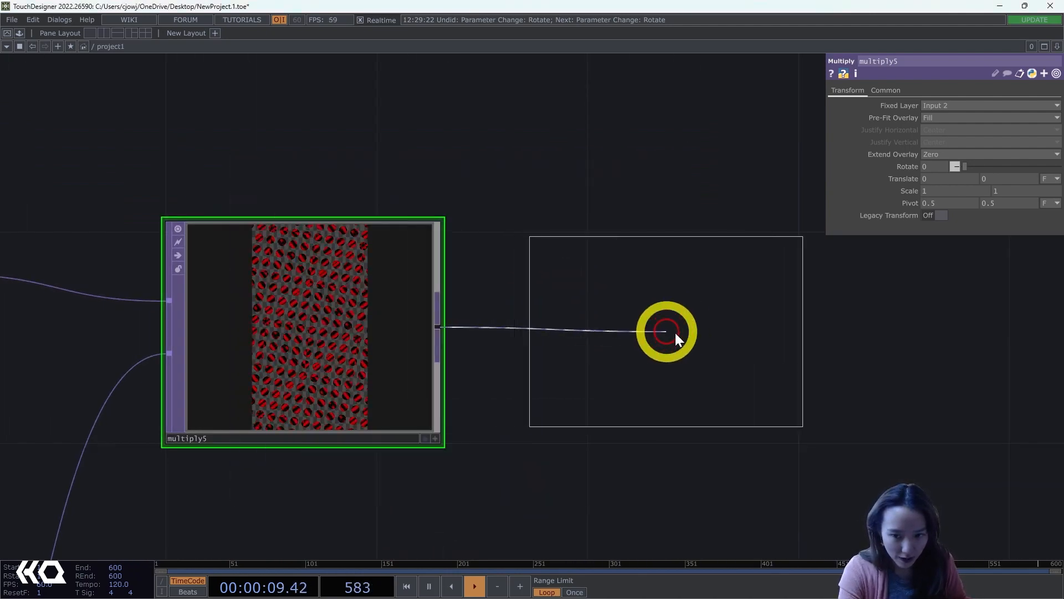
pyautogui.click(675, 333)
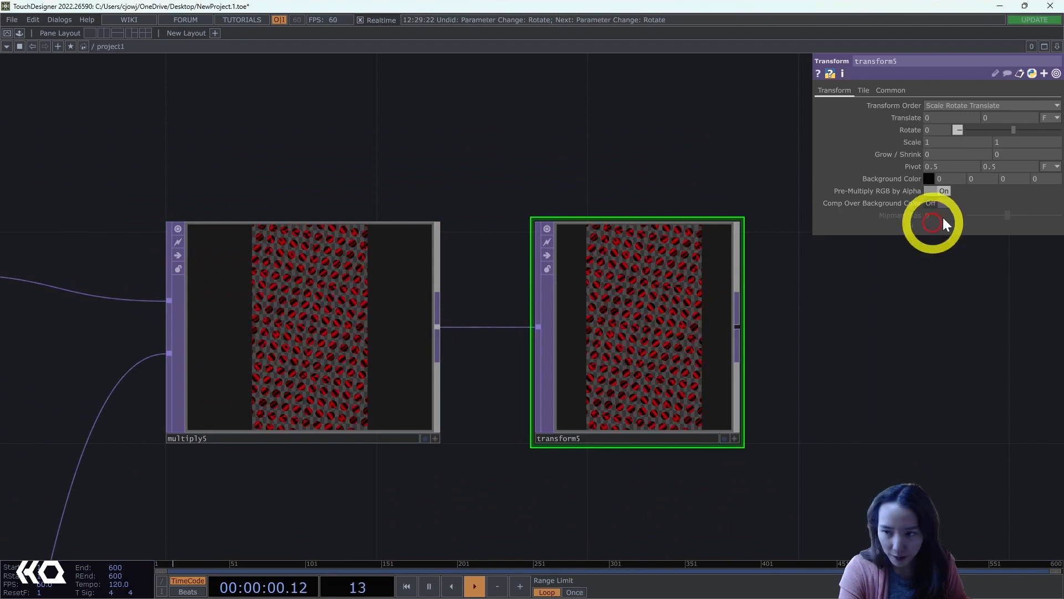
# - Set transform5's background color to light grey with red, green and blue at 0.8
pyautogui.click(929, 178)
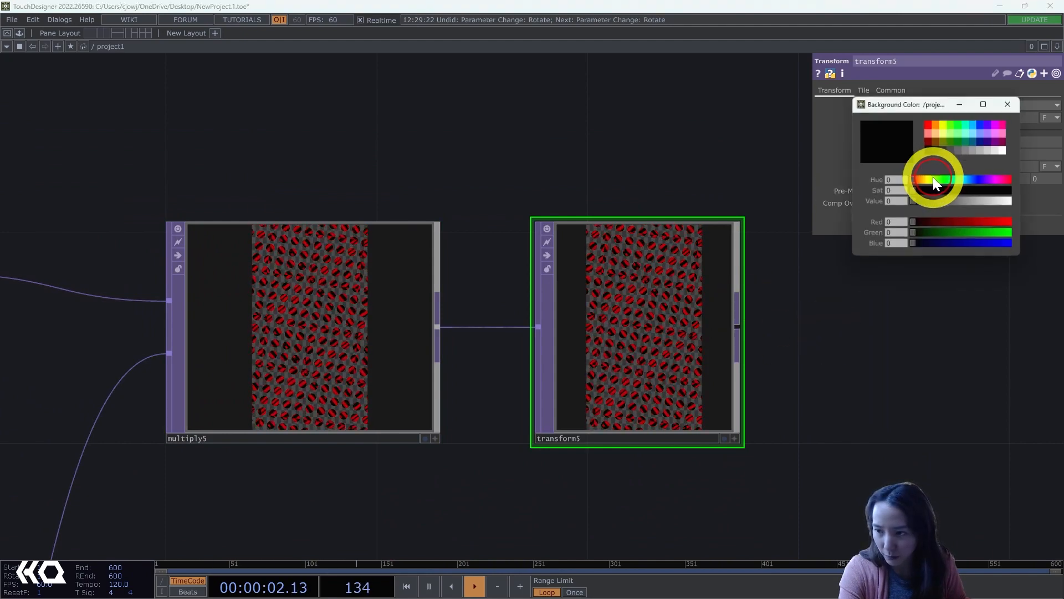
pyautogui.click(993, 151)
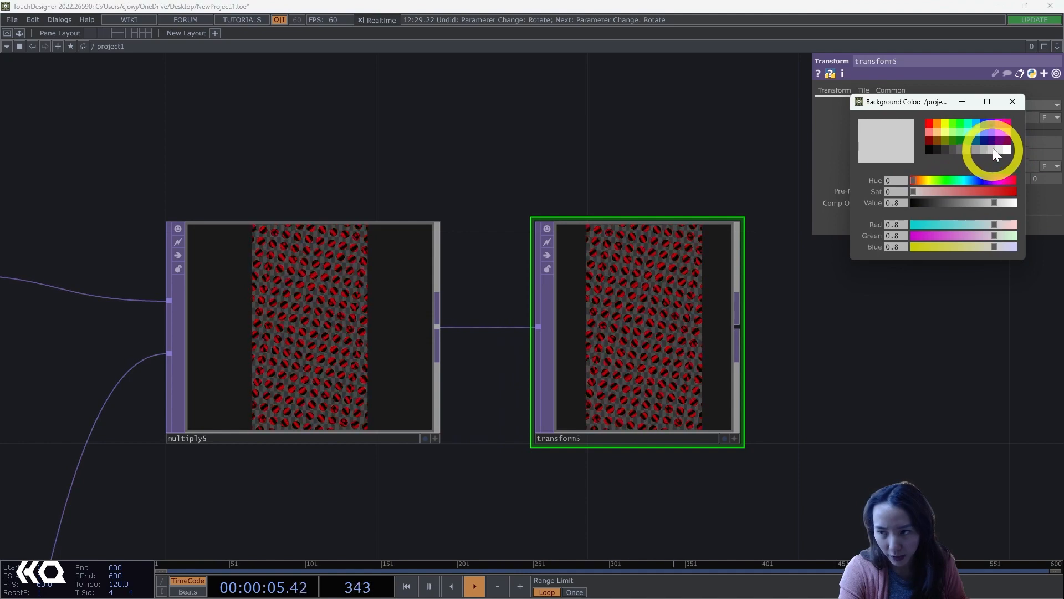
pyautogui.click(1013, 102)
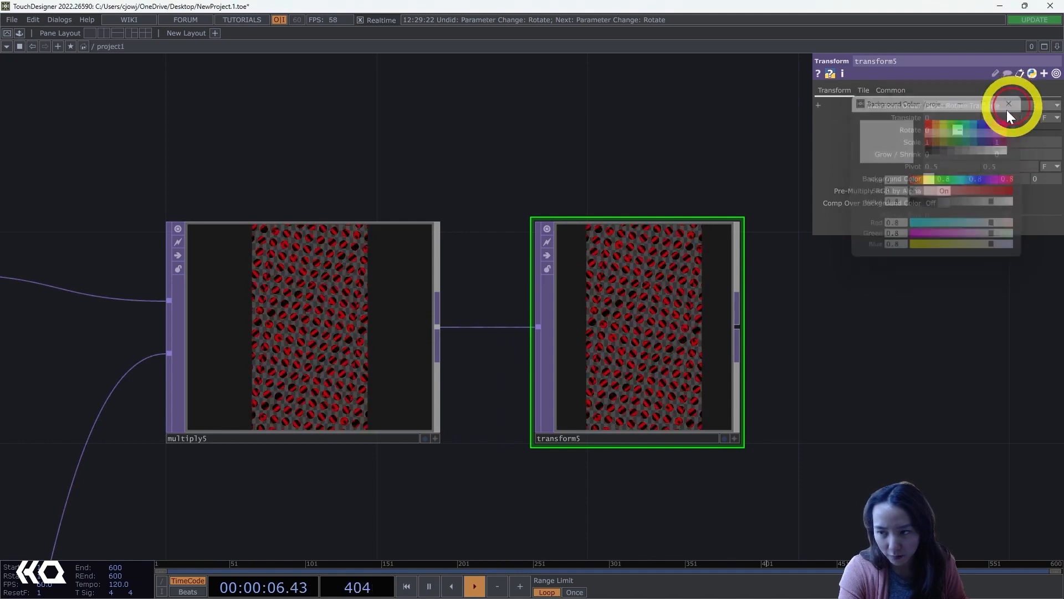
# - Turn on Comp Over Background Color in transform5 with a background alpha of 1, and inspect the dots on light grey
pyautogui.click(940, 204)
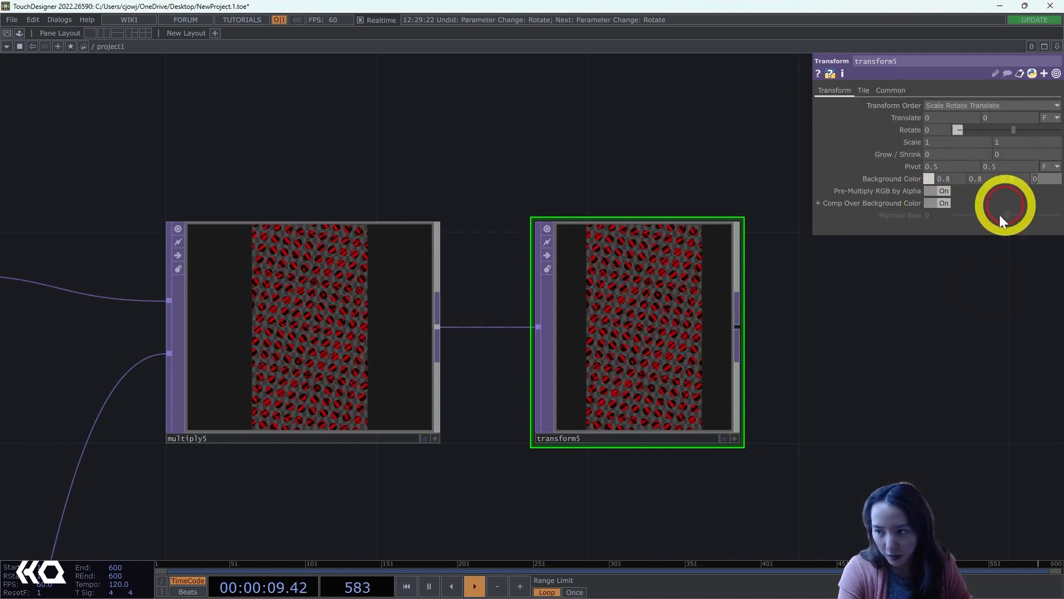
pyautogui.scroll(5, 638, 310)
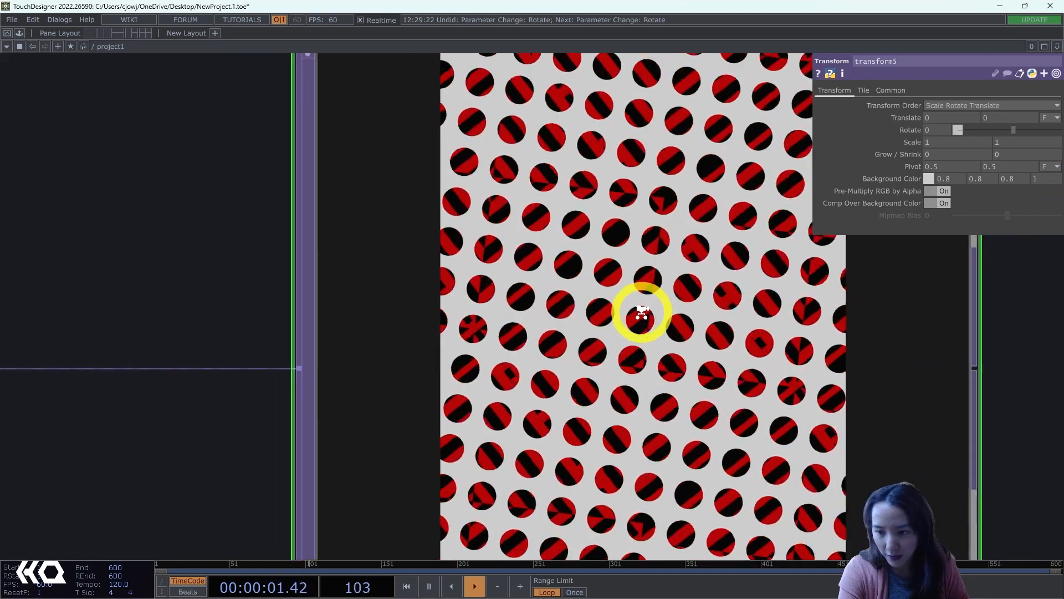
pyautogui.scroll(-5, 641, 312)
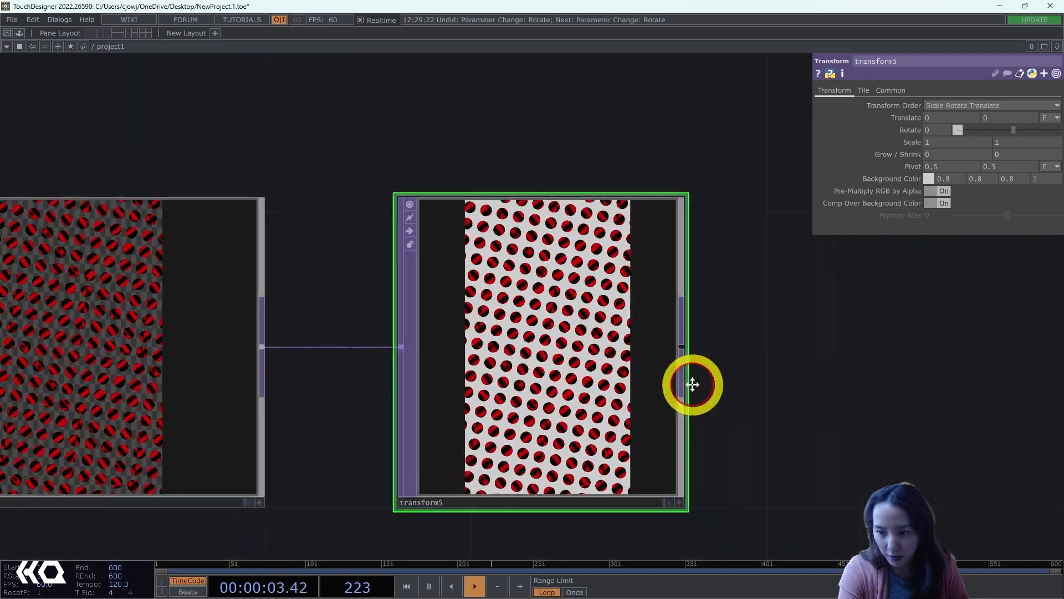
# - Add a Null TOP after transform5
pyautogui.moveTo(693, 385); pyautogui.dragTo(603, 381)
pyautogui.rightClick(600, 345)
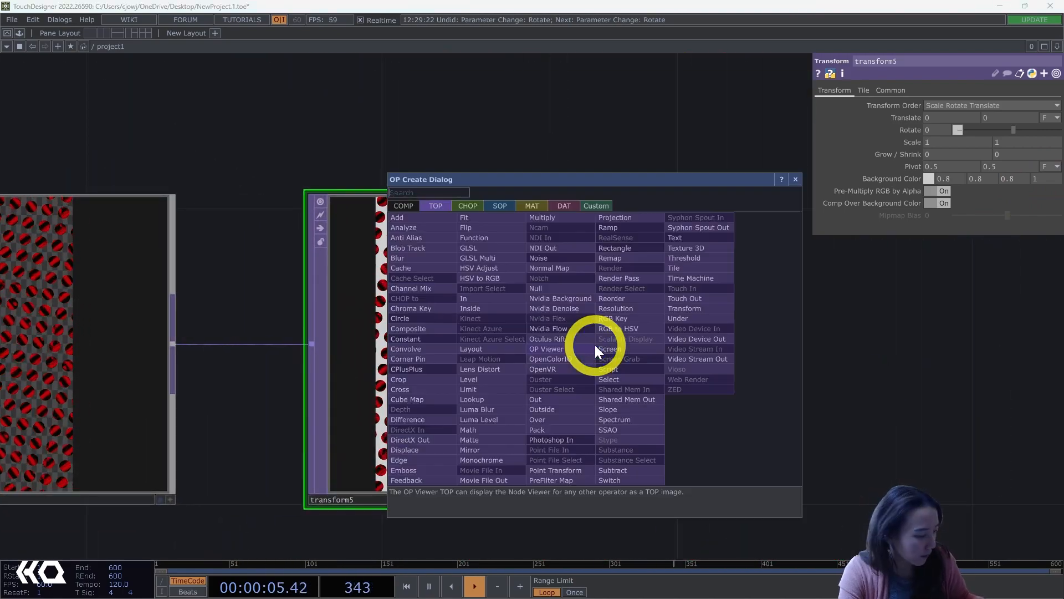
pyautogui.click(556, 288)
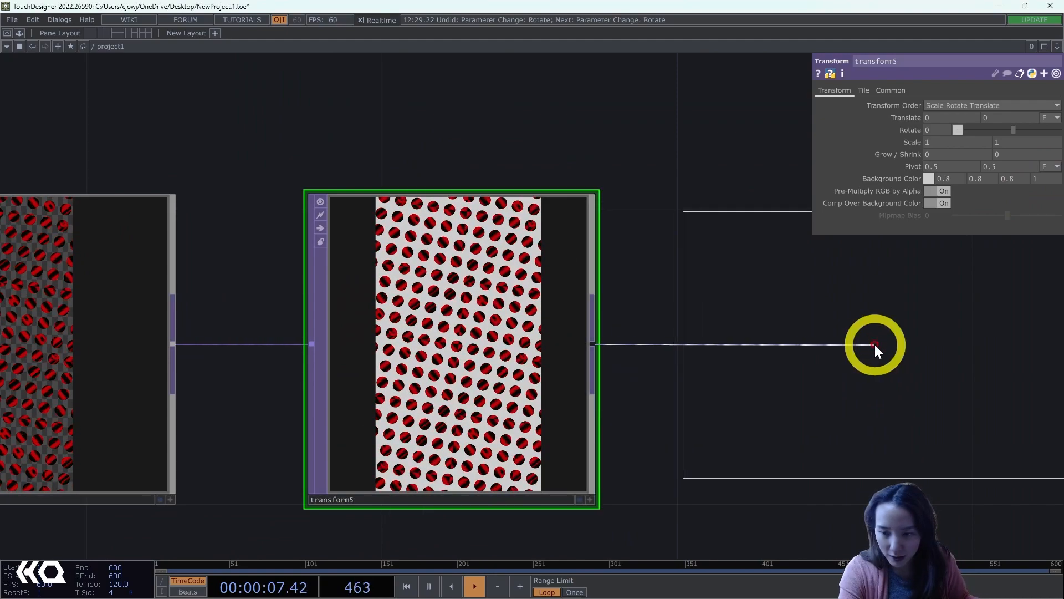
pyautogui.click(873, 342)
pyautogui.moveTo(750, 539); pyautogui.dragTo(626, 496)
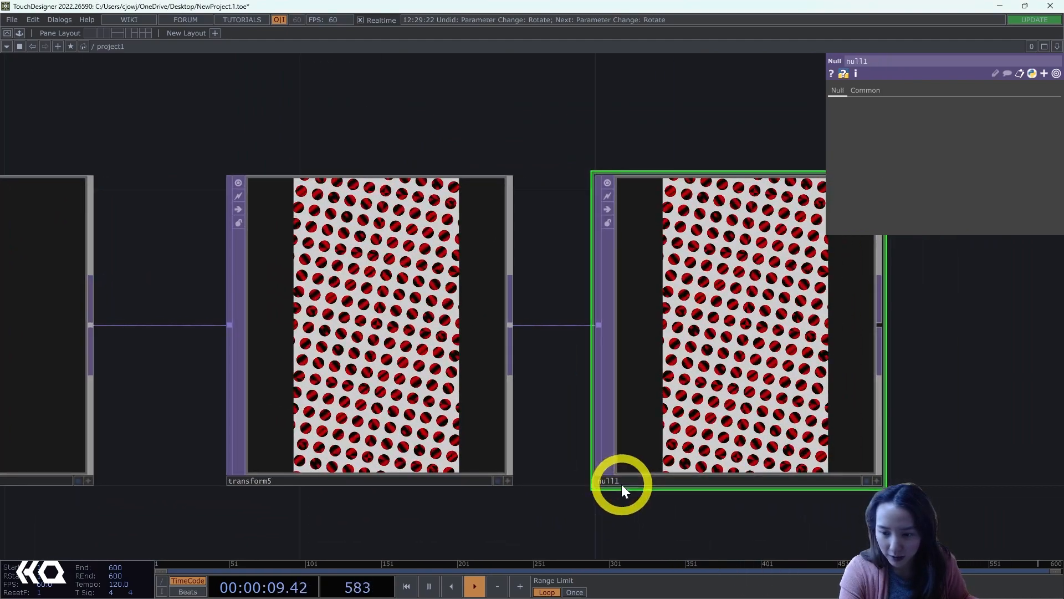
# - Rename the final Null to OUT and display its output as the network editor's background
pyautogui.click(621, 482)
pyautogui.write('OUT')
pyautogui.press('Return')
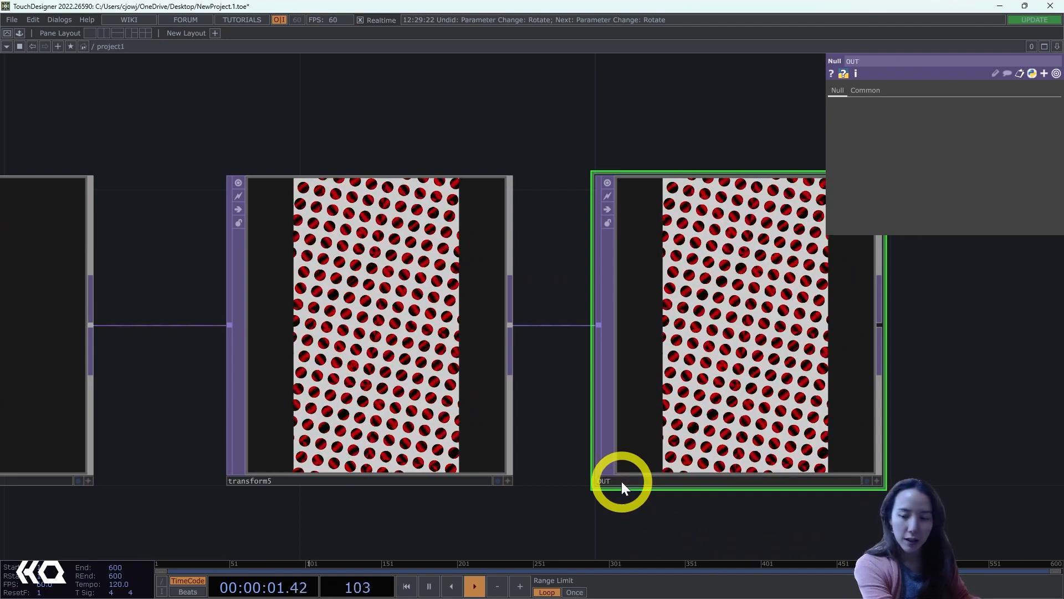
pyautogui.scroll(-5, 859, 476)
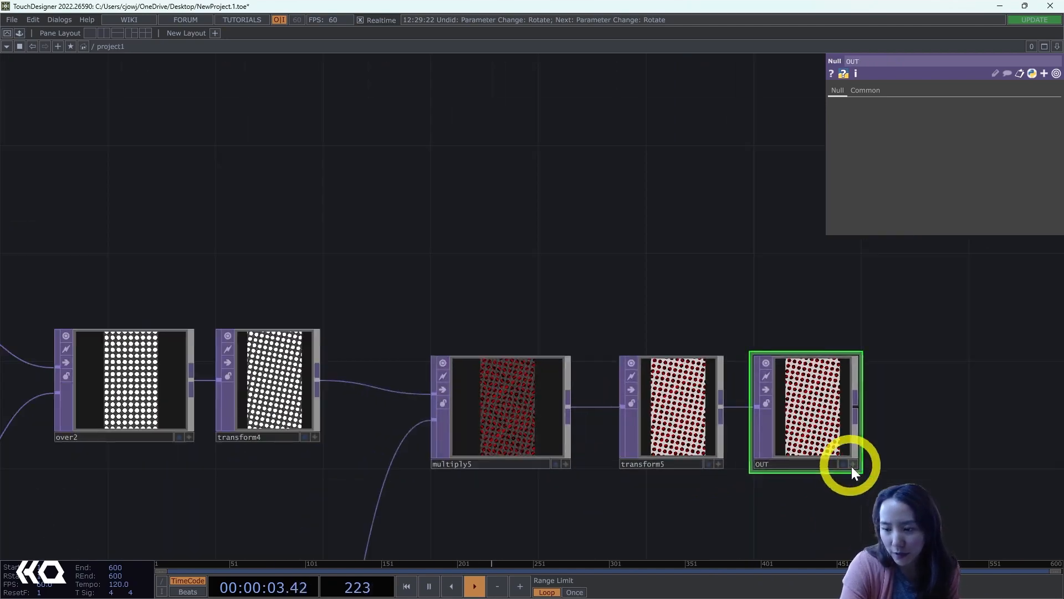
pyautogui.click(843, 464)
pyautogui.scroll(-3, 784, 402)
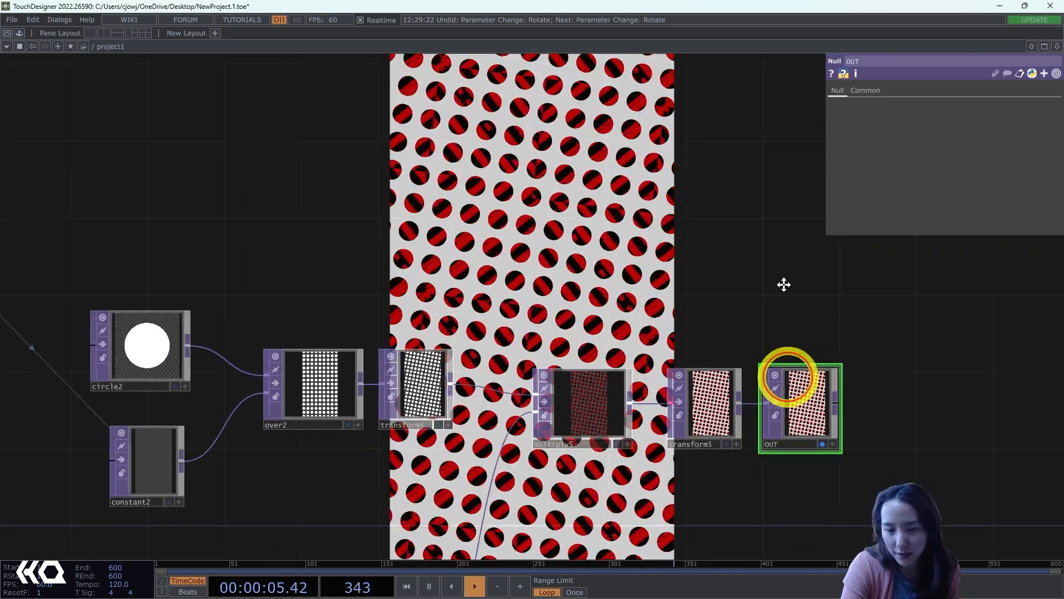
# - Animate over1's horizontal Translate with the expression absTime.frame and inspect its pattern up close
pyautogui.moveTo(784, 284); pyautogui.dragTo(816, 128)
pyautogui.moveTo(571, 402); pyautogui.dragTo(695, 199)
pyautogui.scroll(5, 488, 347)
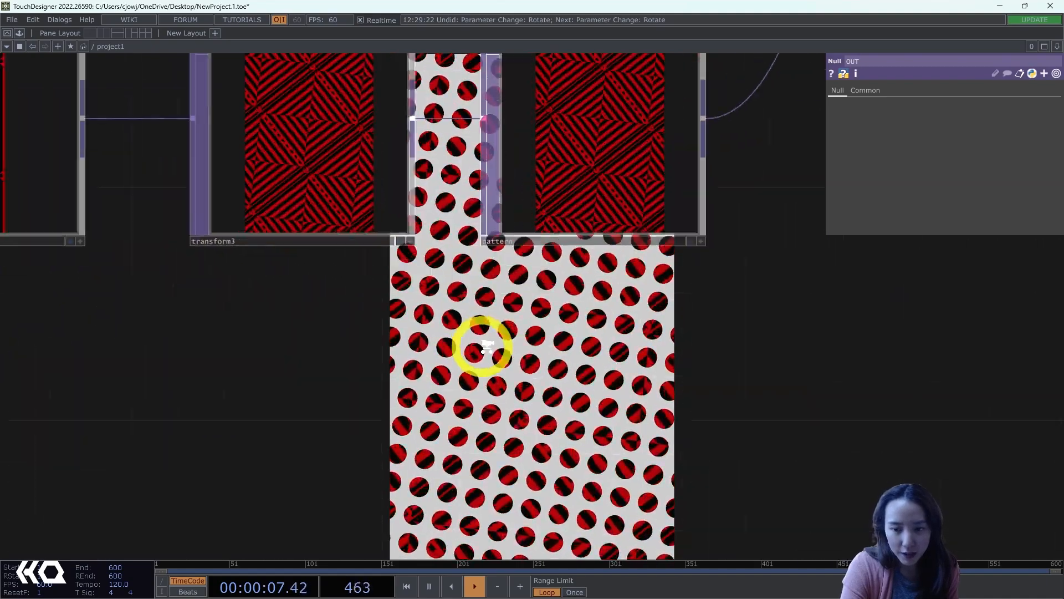
pyautogui.scroll(2, 486, 347)
pyautogui.moveTo(684, 229); pyautogui.dragTo(740, 174)
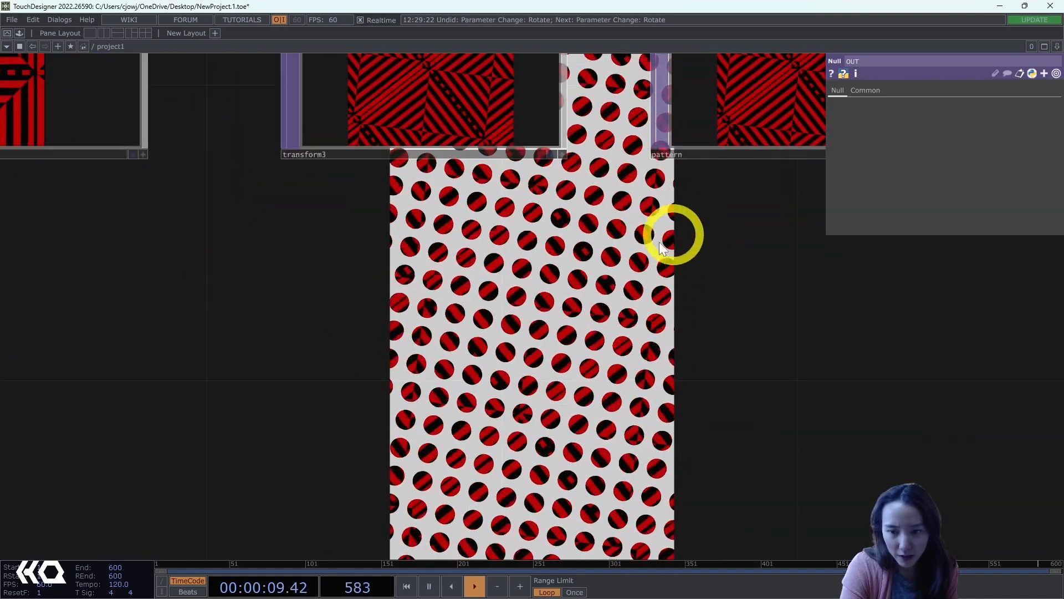
pyautogui.moveTo(418, 275); pyautogui.dragTo(633, 373)
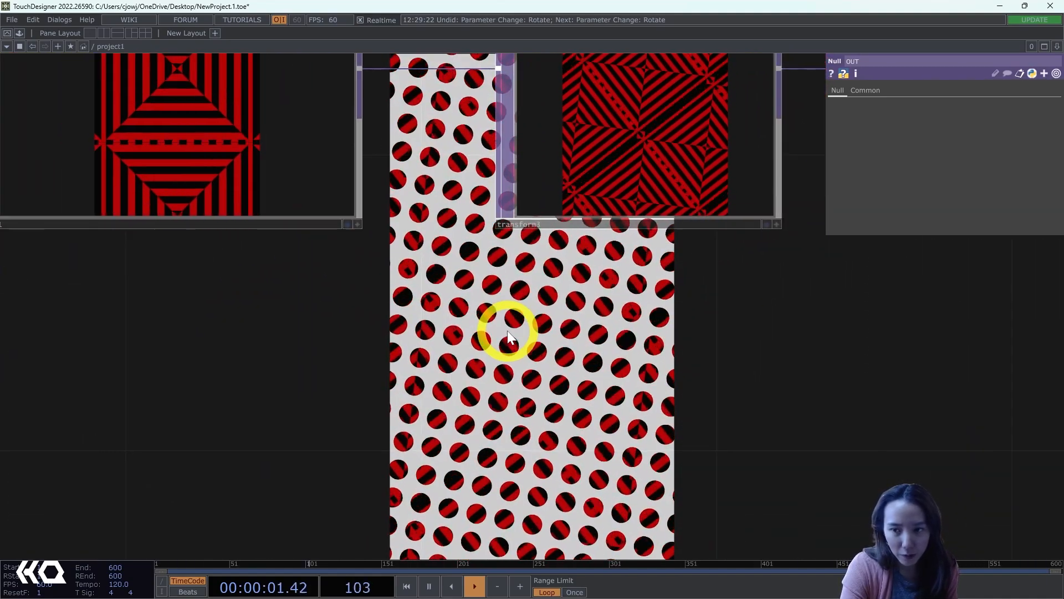
pyautogui.scroll(-5, 508, 331)
pyautogui.moveTo(471, 311); pyautogui.dragTo(582, 360)
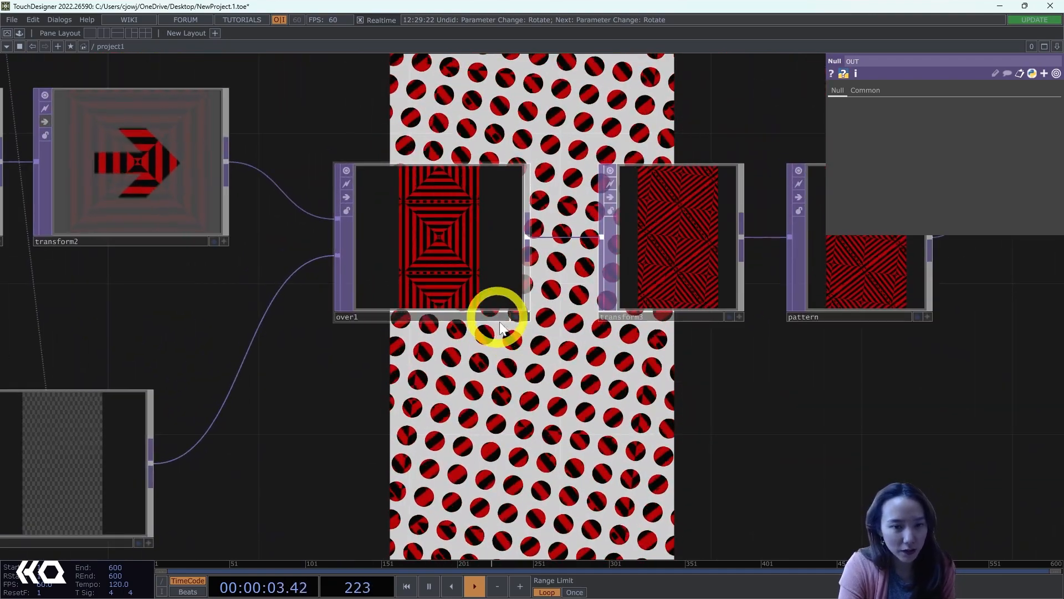
pyautogui.moveTo(494, 313); pyautogui.dragTo(554, 368)
pyautogui.scroll(1, 527, 277)
pyautogui.click(517, 261)
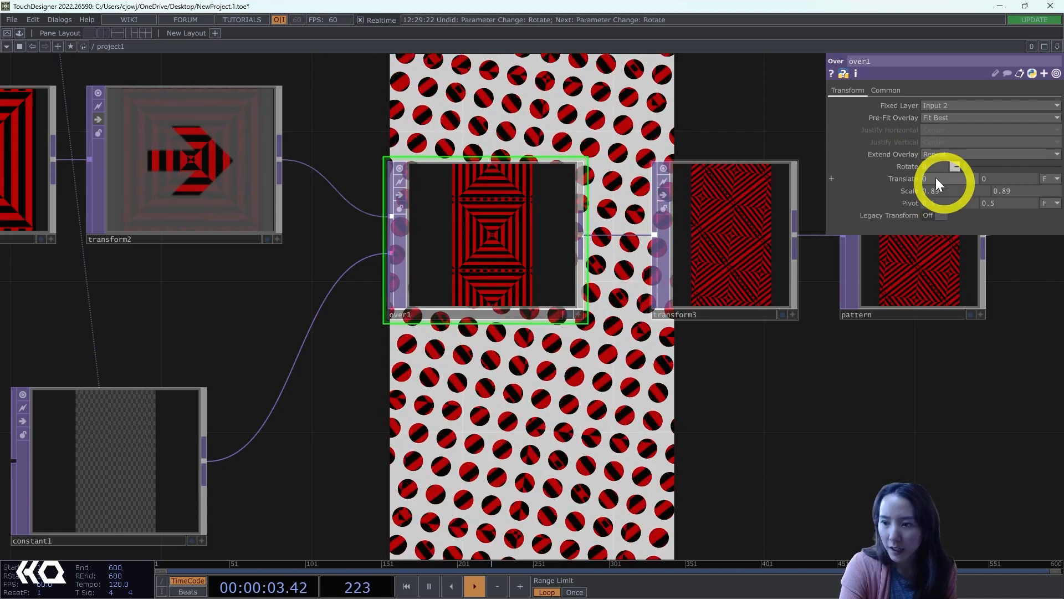
pyautogui.click(929, 178)
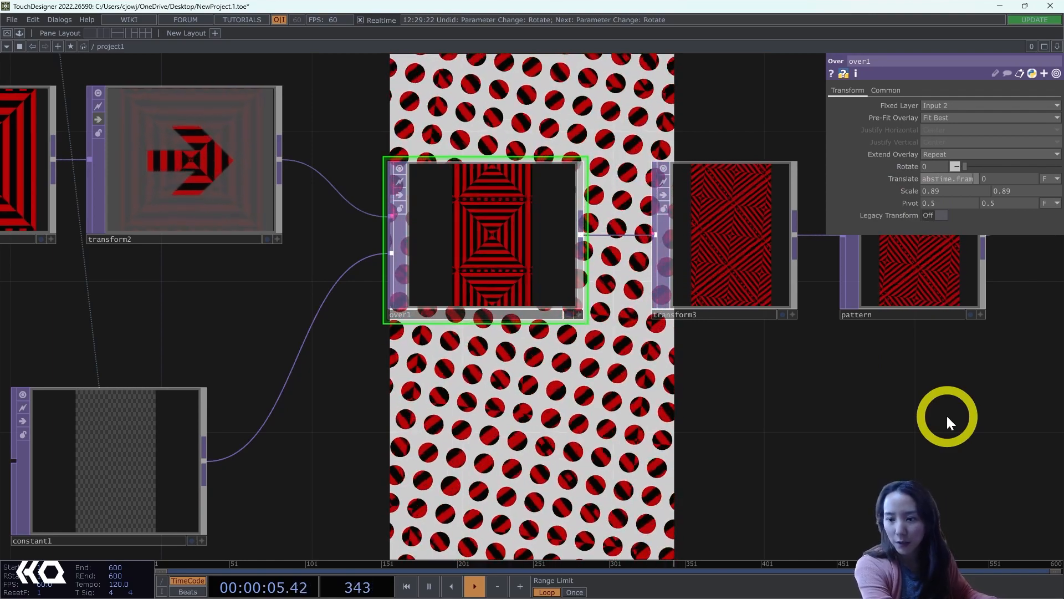
pyautogui.scroll(10, 485, 222)
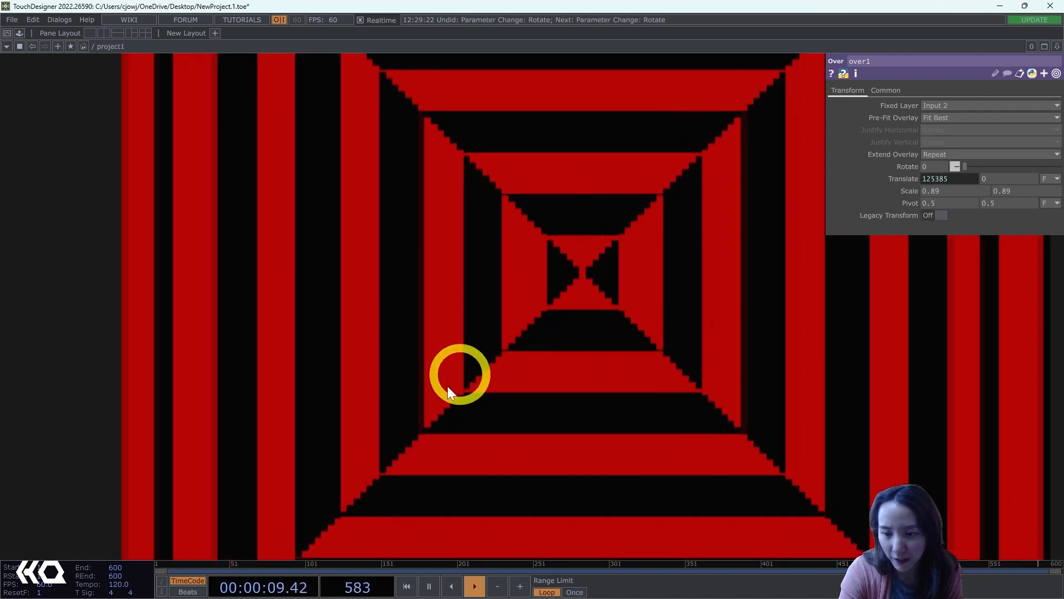
pyautogui.scroll(-10, 434, 390)
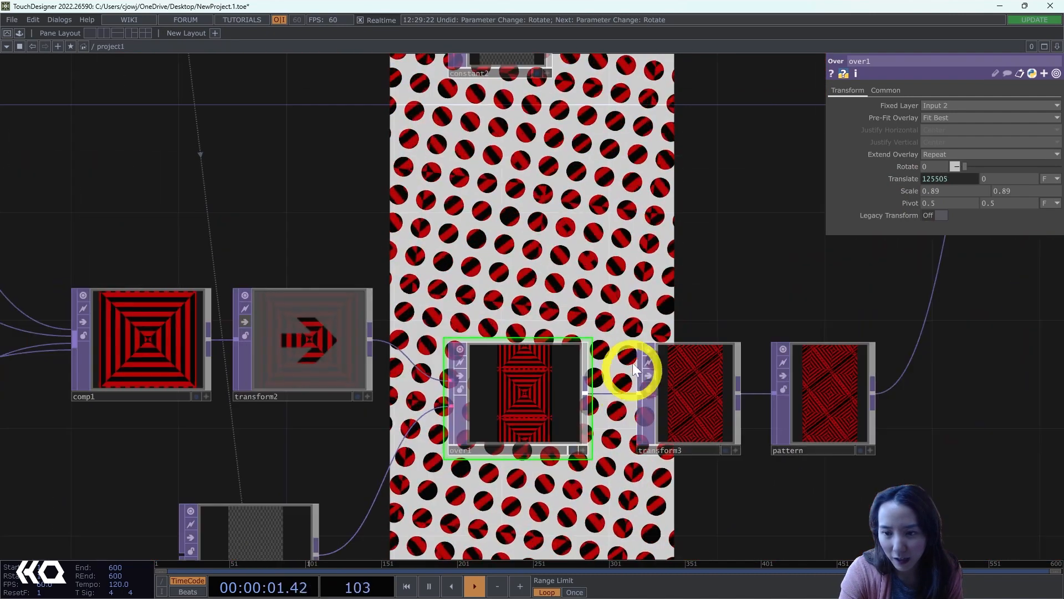
# - Set transform3's scale to 0.8 in both directions
pyautogui.scroll(4, 689, 385)
pyautogui.click(776, 366)
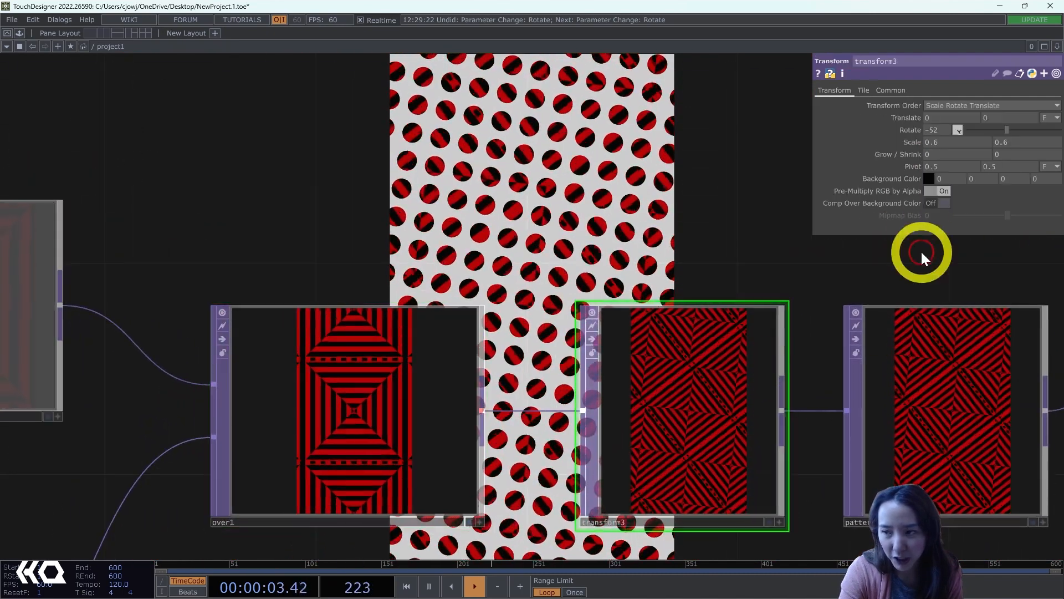
pyautogui.moveTo(912, 147); pyautogui.dragTo(950, 138)
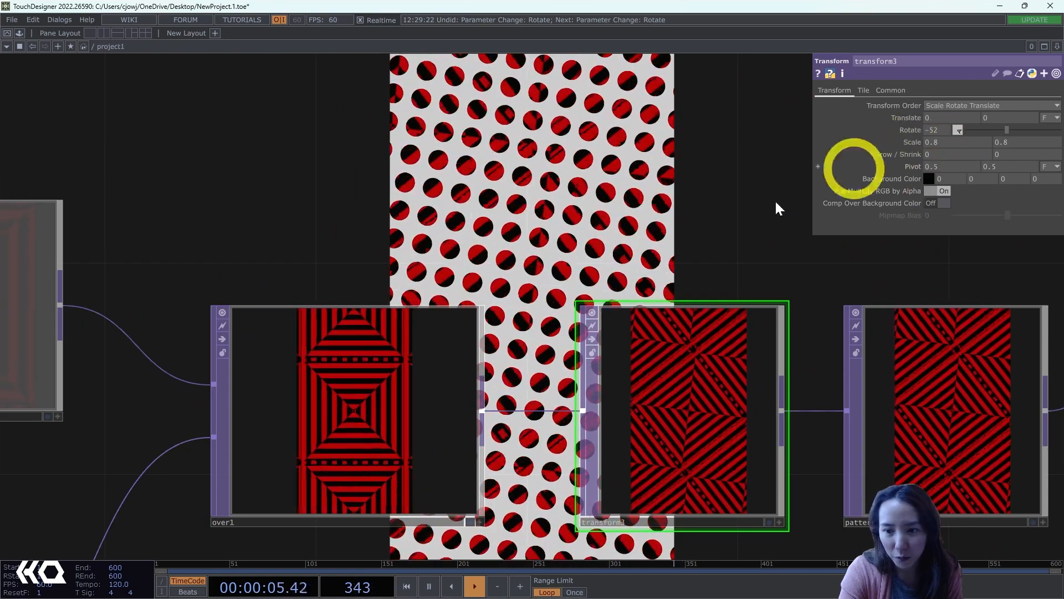
pyautogui.scroll(-2, 553, 274)
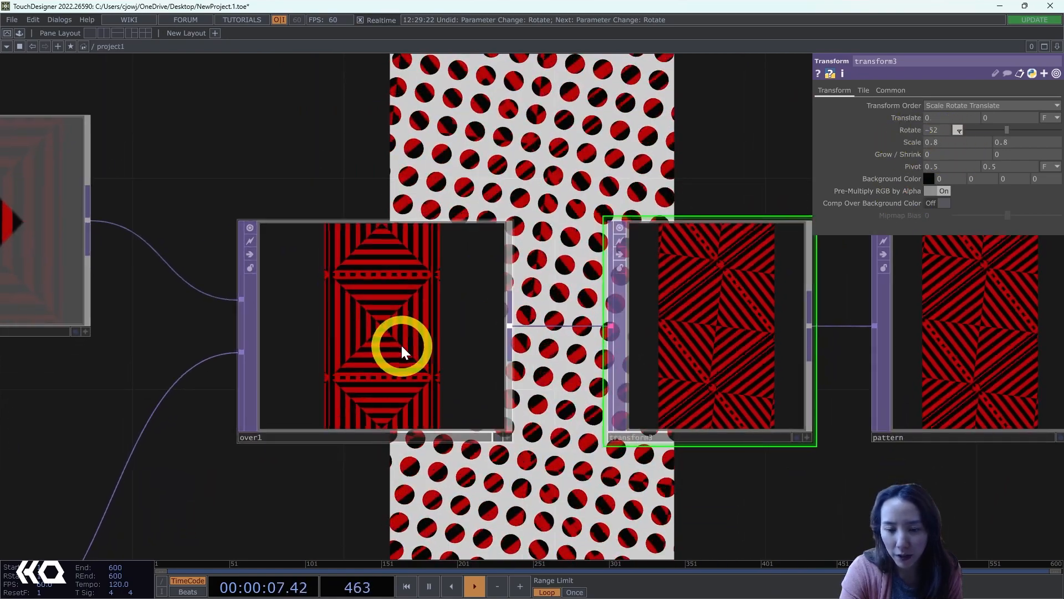
# - Try Native Resolution as over1's Pre-Fit Overlay and restore Fit Best
pyautogui.click(400, 343)
pyautogui.scroll(5, 397, 344)
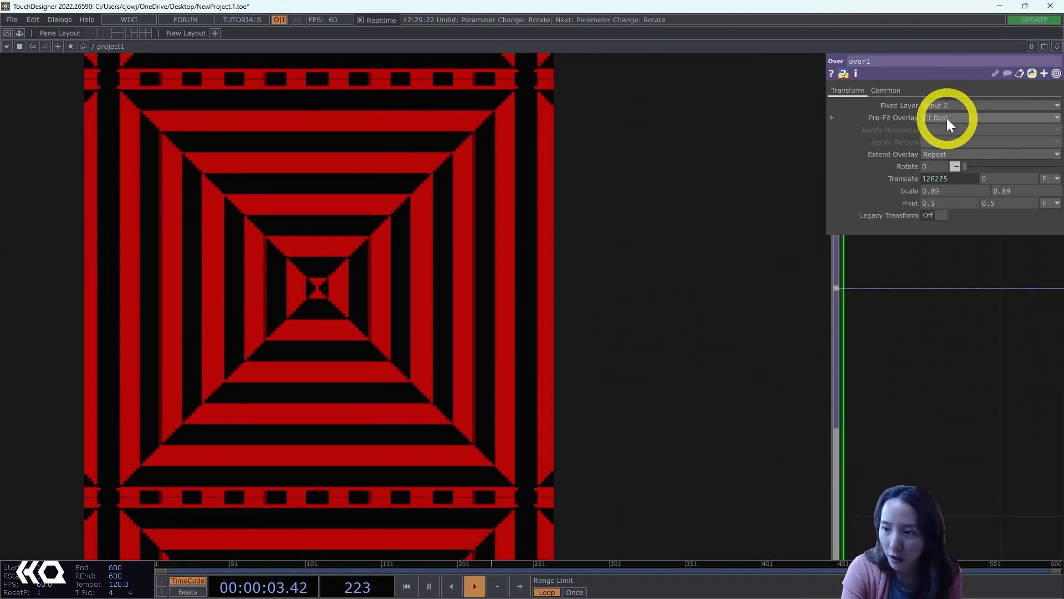
pyautogui.click(947, 118)
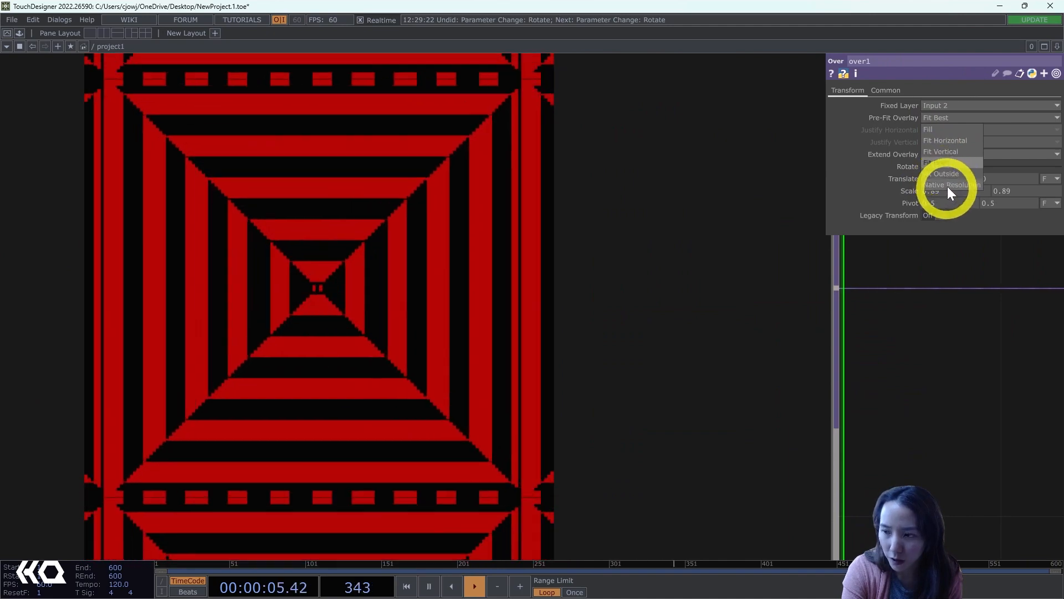
pyautogui.click(951, 183)
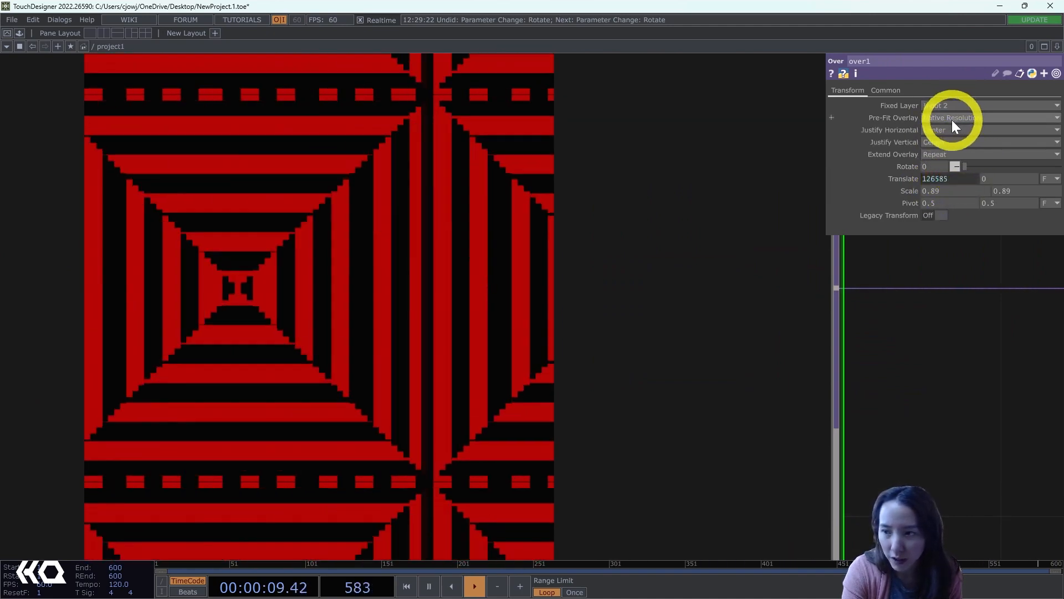
pyautogui.click(950, 118)
pyautogui.click(945, 162)
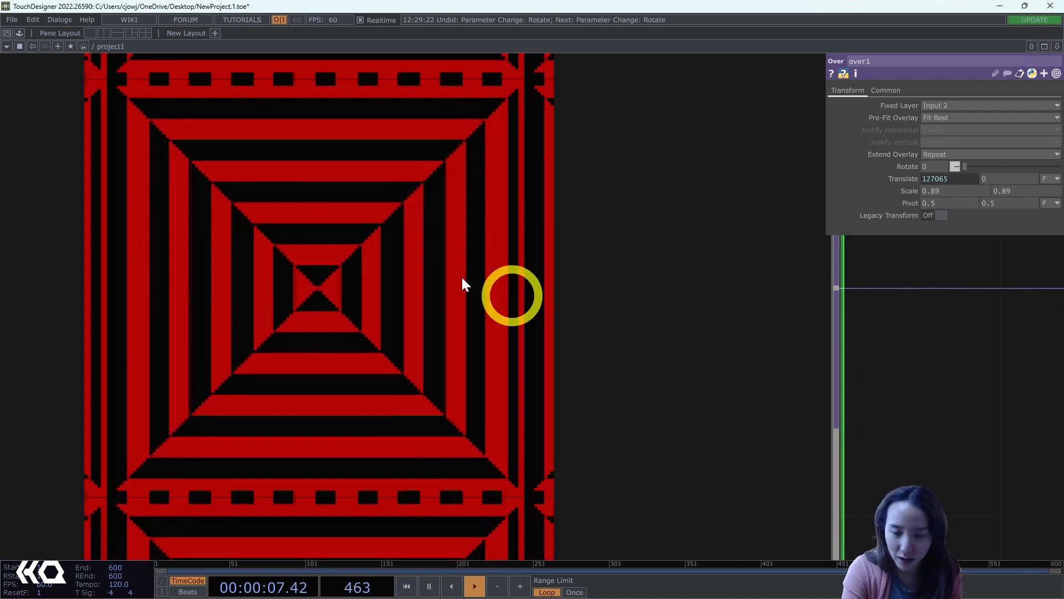
pyautogui.scroll(-5, 465, 260)
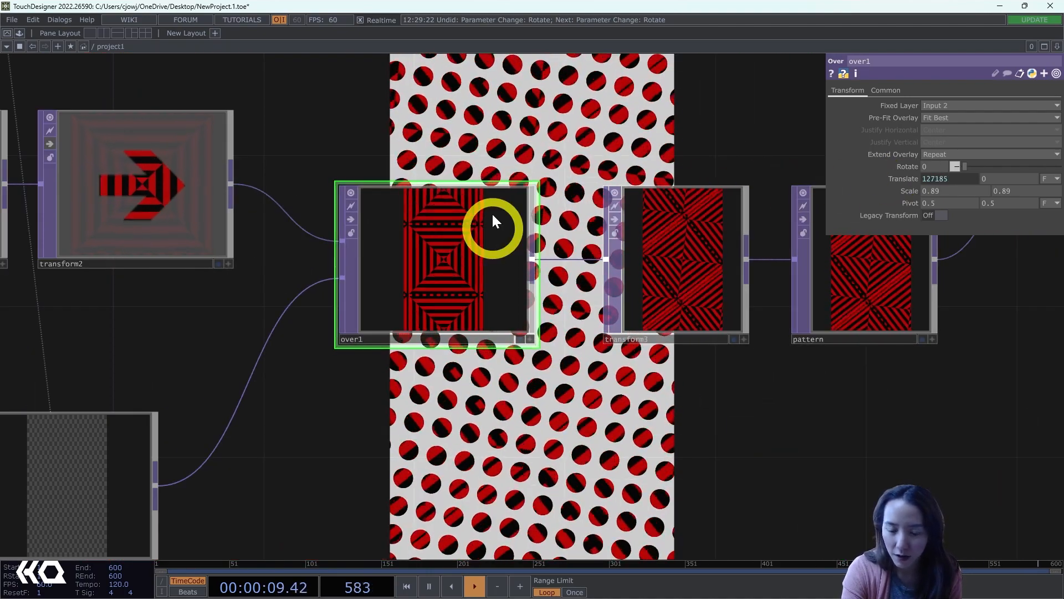
# - Set the scale of the dot grid's transform4 to 1.1 in both directions
pyautogui.moveTo(492, 219); pyautogui.dragTo(382, 333)
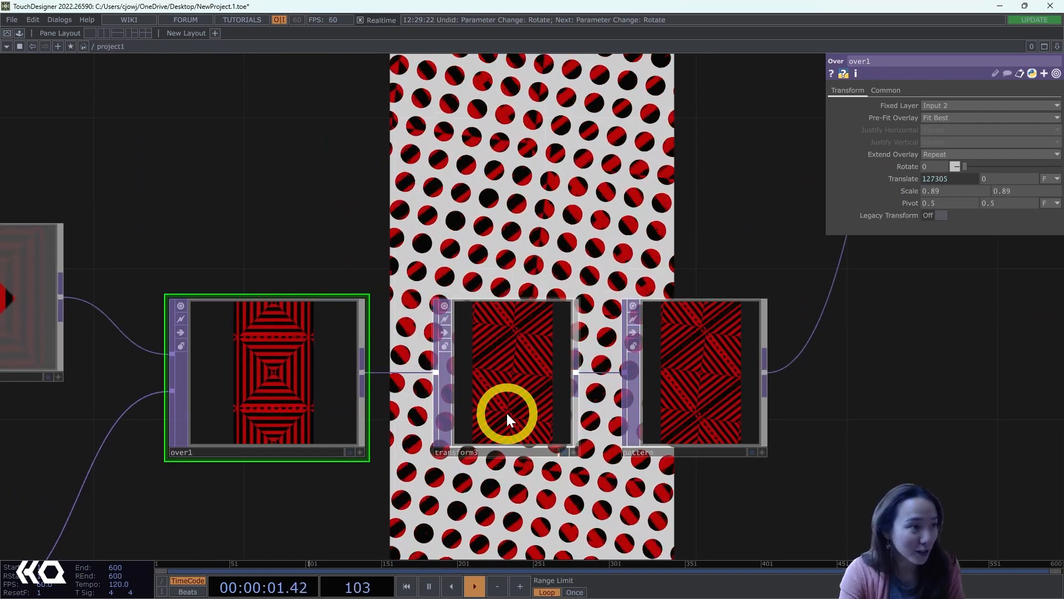
pyautogui.scroll(2, 527, 407)
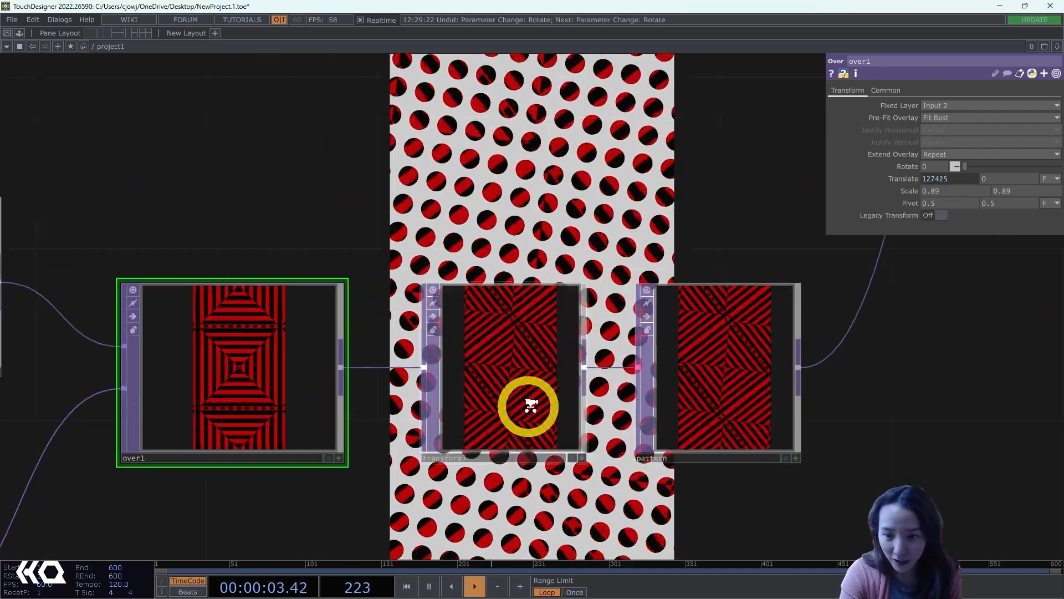
pyautogui.scroll(-2, 593, 380)
pyautogui.moveTo(426, 197); pyautogui.dragTo(270, 198)
pyautogui.scroll(-5, 270, 198)
pyautogui.moveTo(377, 195); pyautogui.dragTo(435, 439)
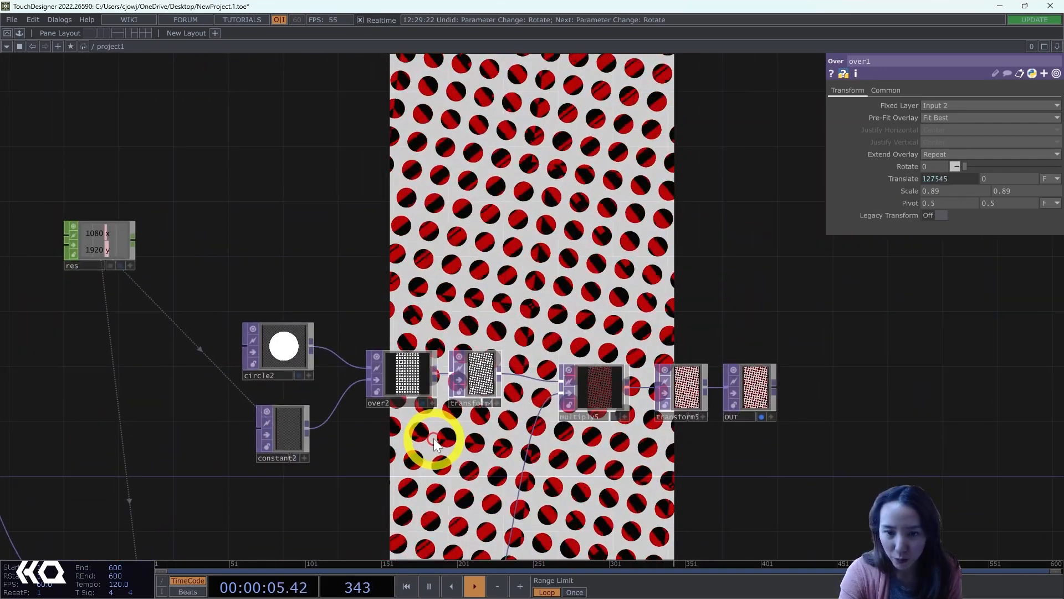
pyautogui.scroll(2, 409, 404)
pyautogui.click(412, 363)
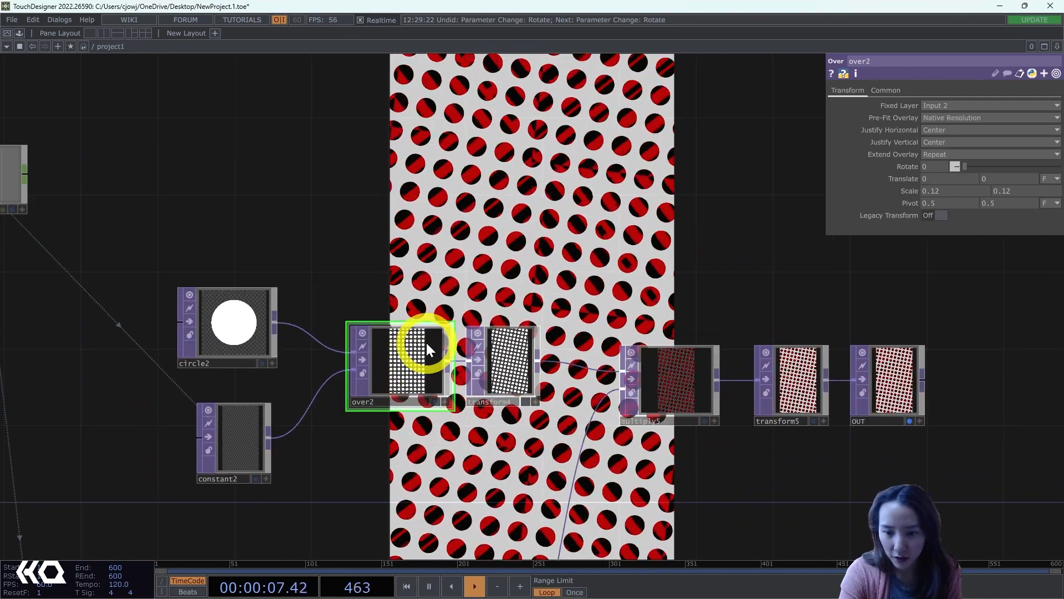
pyautogui.click(510, 363)
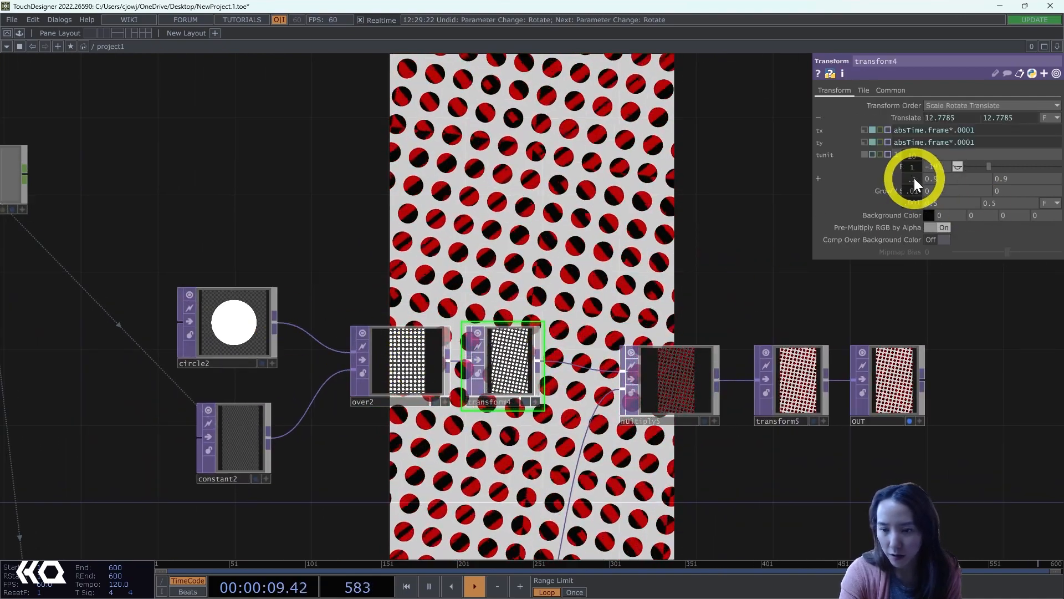
pyautogui.moveTo(913, 178); pyautogui.dragTo(967, 176, button='middle')
# - Set transform3's scale to 0.6 in both directions
pyautogui.scroll(-4, 617, 266)
pyautogui.moveTo(636, 496); pyautogui.dragTo(680, 258)
pyautogui.scroll(-2, 506, 268)
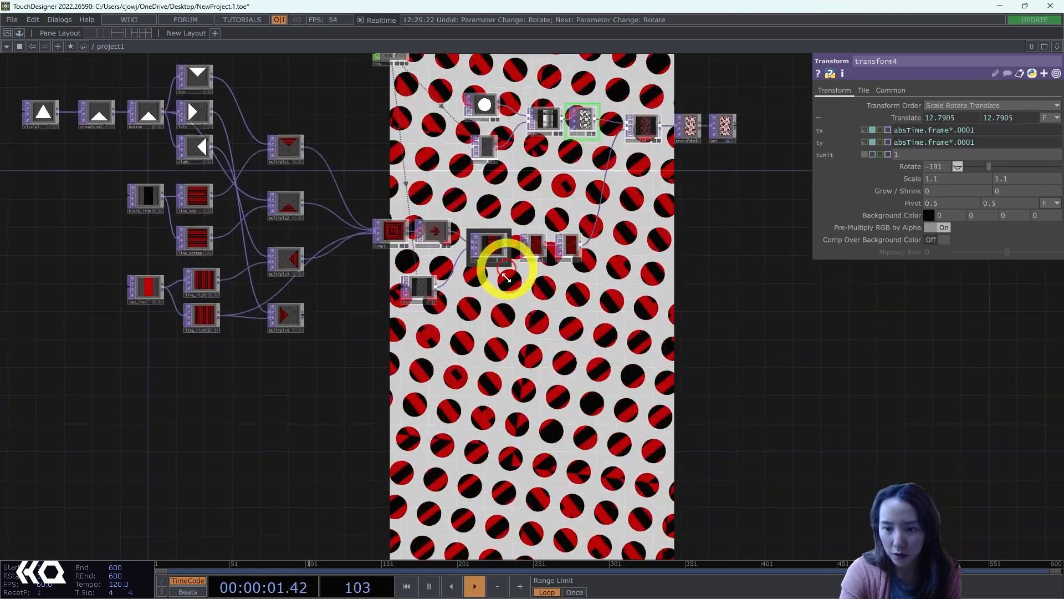
pyautogui.scroll(4, 507, 269)
pyautogui.moveTo(623, 149); pyautogui.dragTo(597, 339)
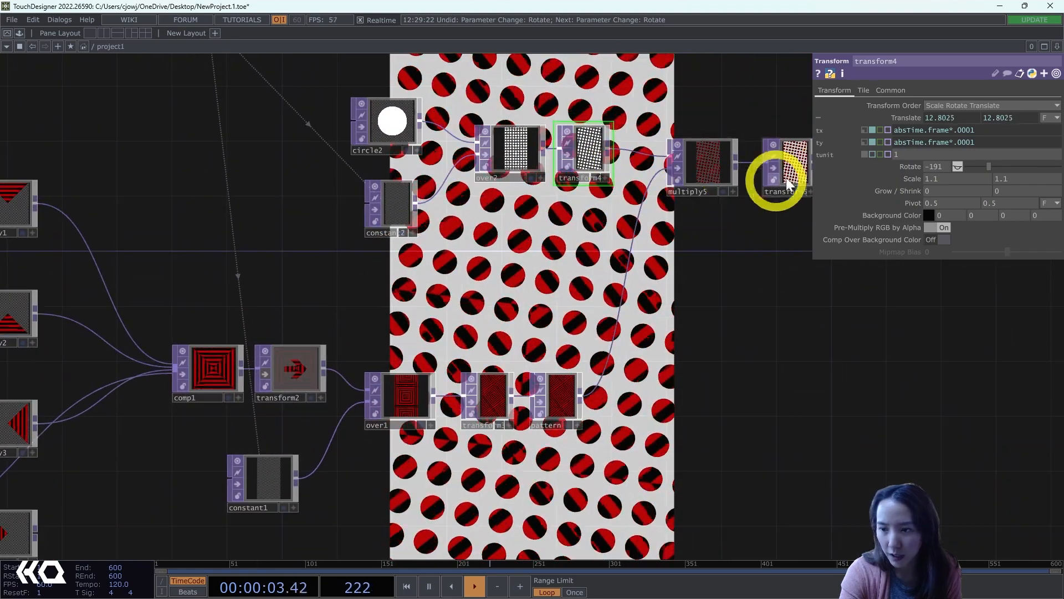
pyautogui.click(791, 175)
pyautogui.moveTo(677, 274); pyautogui.dragTo(714, 205)
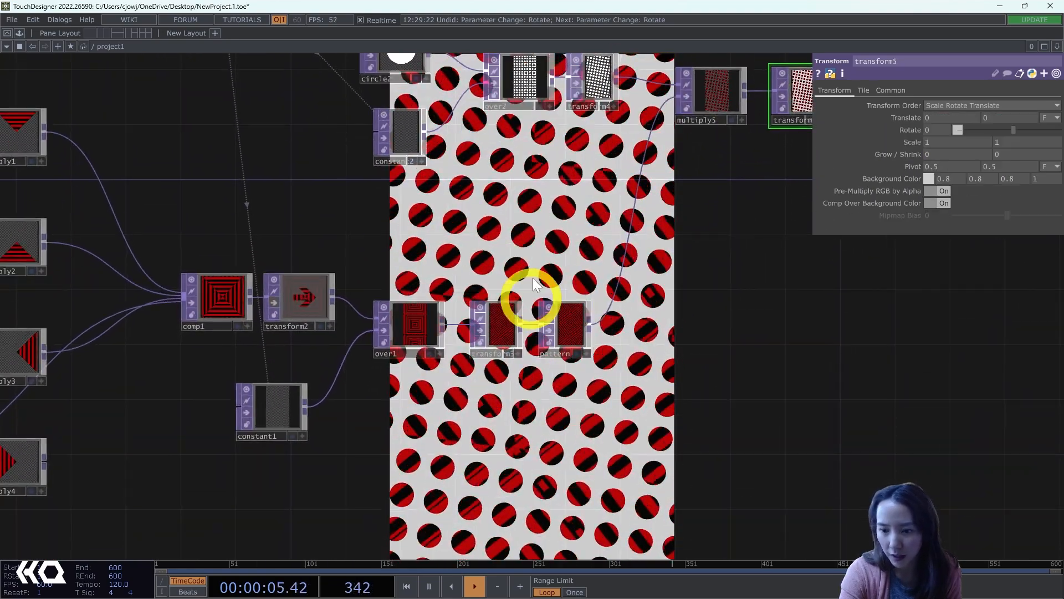
pyautogui.click(510, 328)
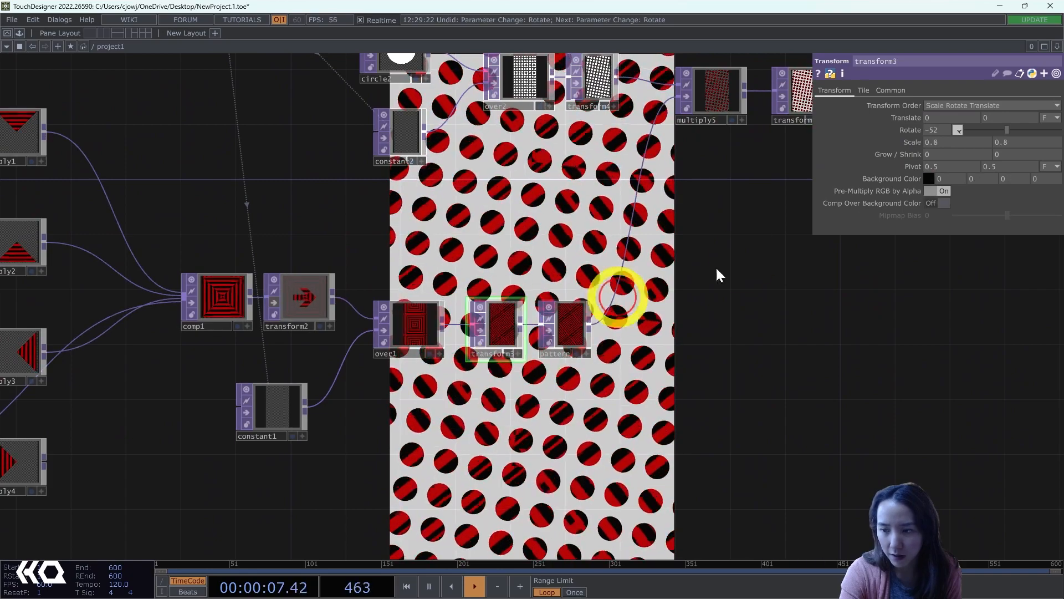
pyautogui.moveTo(915, 142); pyautogui.dragTo(843, 145, button='middle')
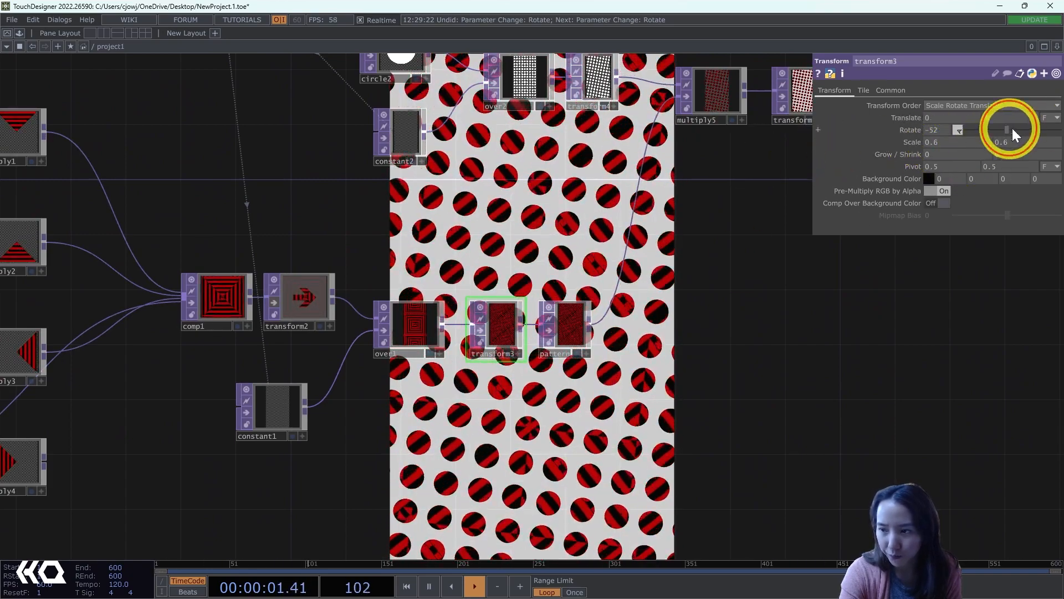
# - Set transform3's rotation to -74 and examine the resulting pattern up close
pyautogui.moveTo(1013, 129); pyautogui.dragTo(994, 138)
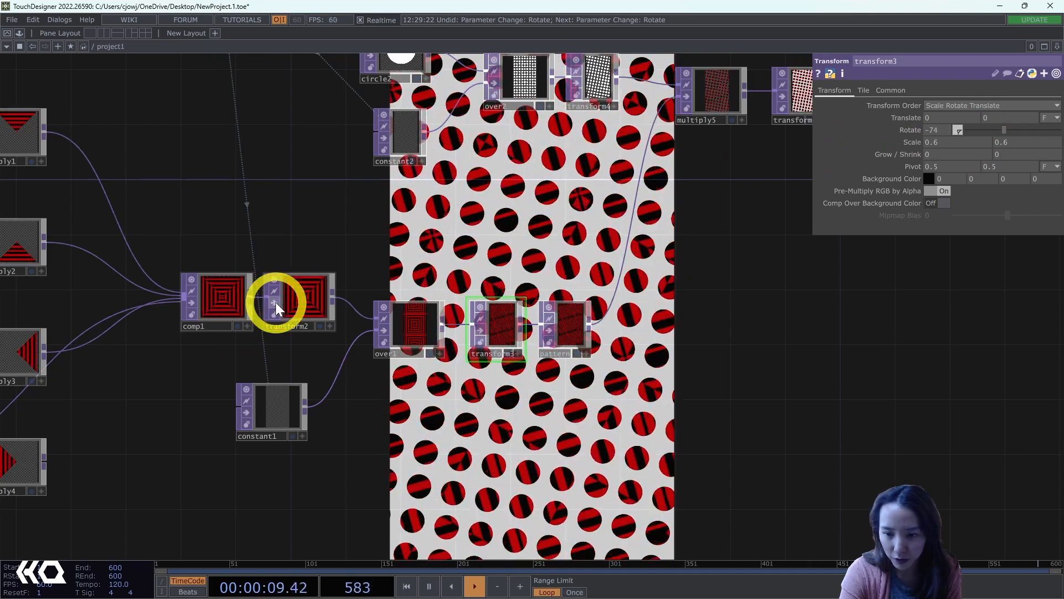
pyautogui.scroll(4, 294, 280)
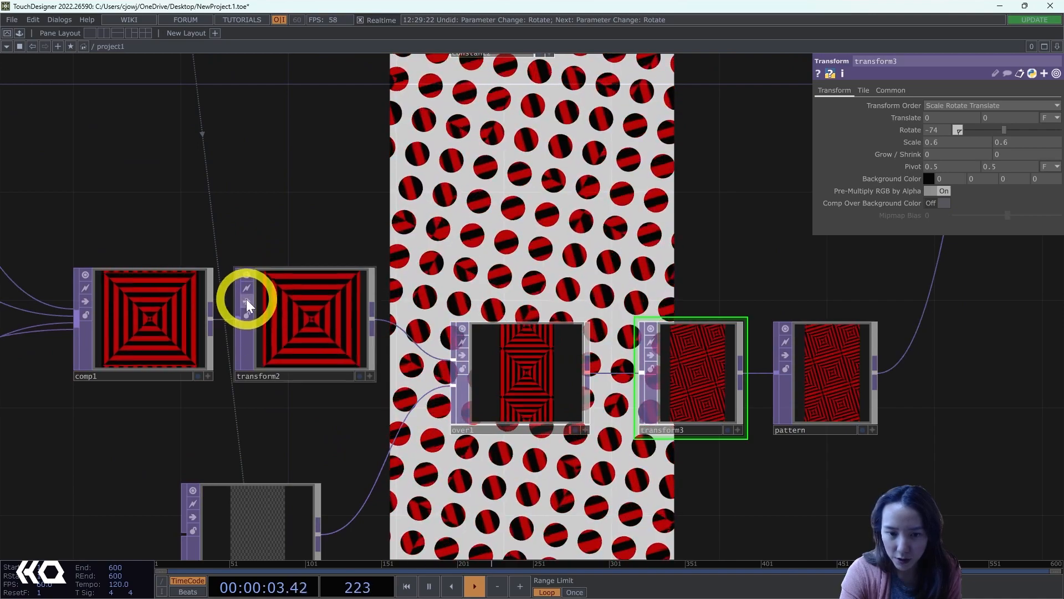
pyautogui.moveTo(615, 451); pyautogui.dragTo(461, 389)
pyautogui.scroll(6, 709, 317)
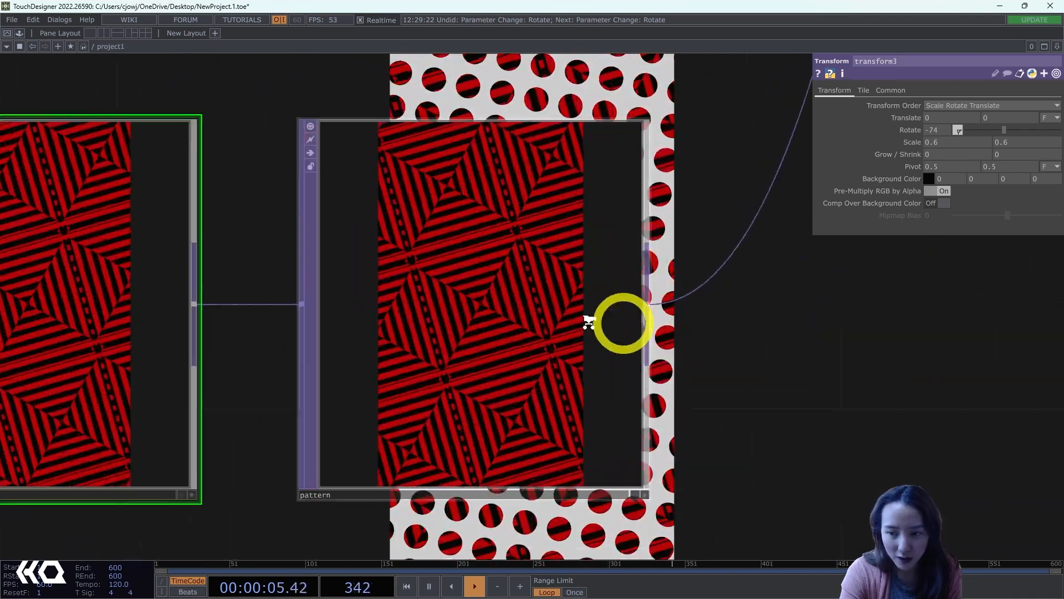
pyautogui.scroll(-5, 436, 266)
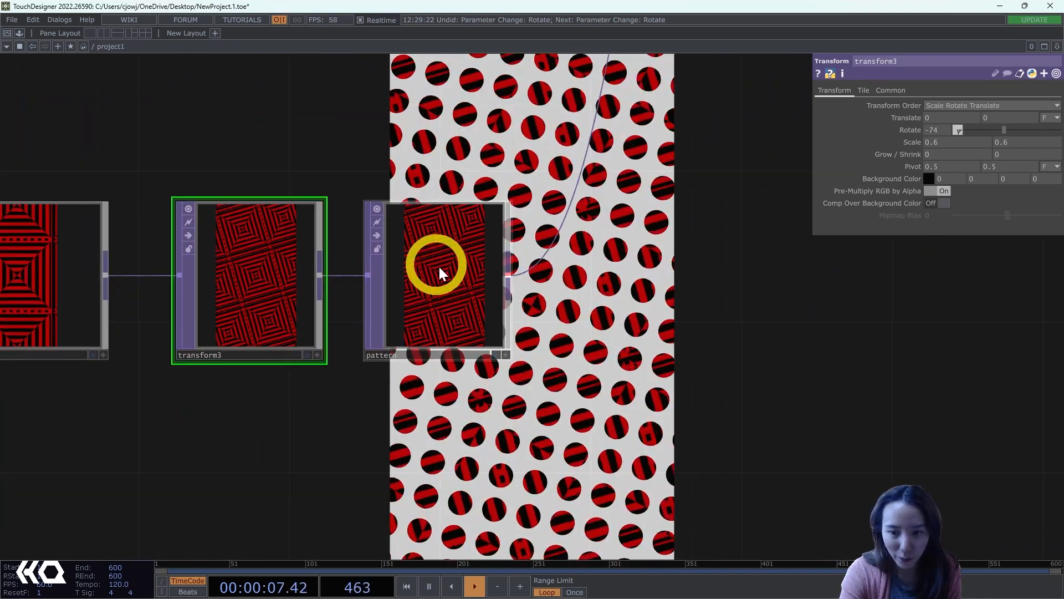
pyautogui.scroll(4, 435, 267)
# - Show the pattern node in the background and compare it with transform2's bypass on and off, leaving transform2 bypassed
pyautogui.click(557, 432)
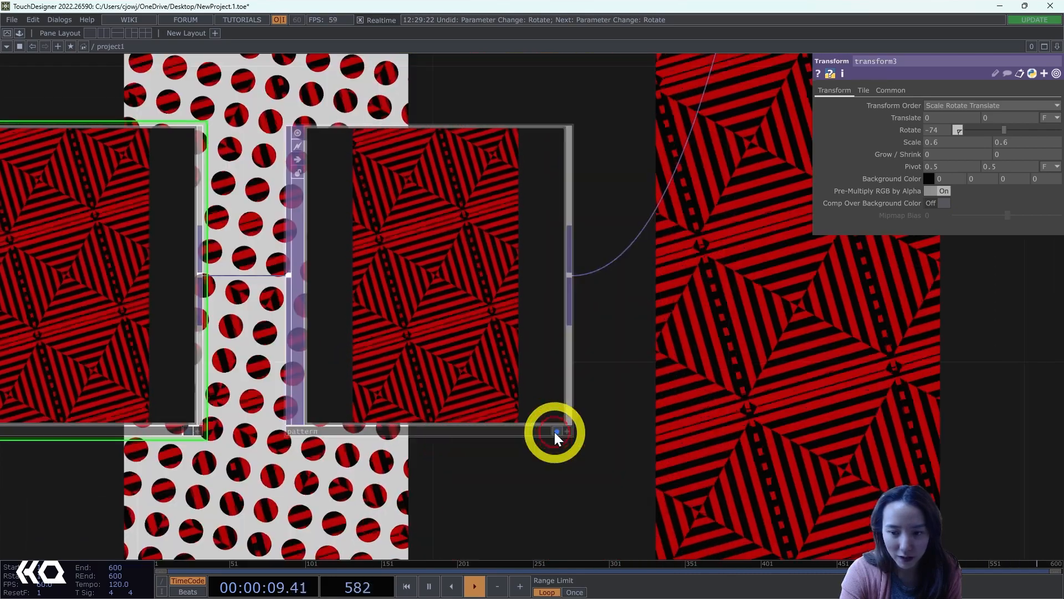
pyautogui.moveTo(858, 409); pyautogui.dragTo(1020, 384)
pyautogui.moveTo(1020, 384); pyautogui.dragTo(907, 404, button='middle')
pyautogui.scroll(-4, 907, 404)
pyautogui.scroll(7, 594, 269)
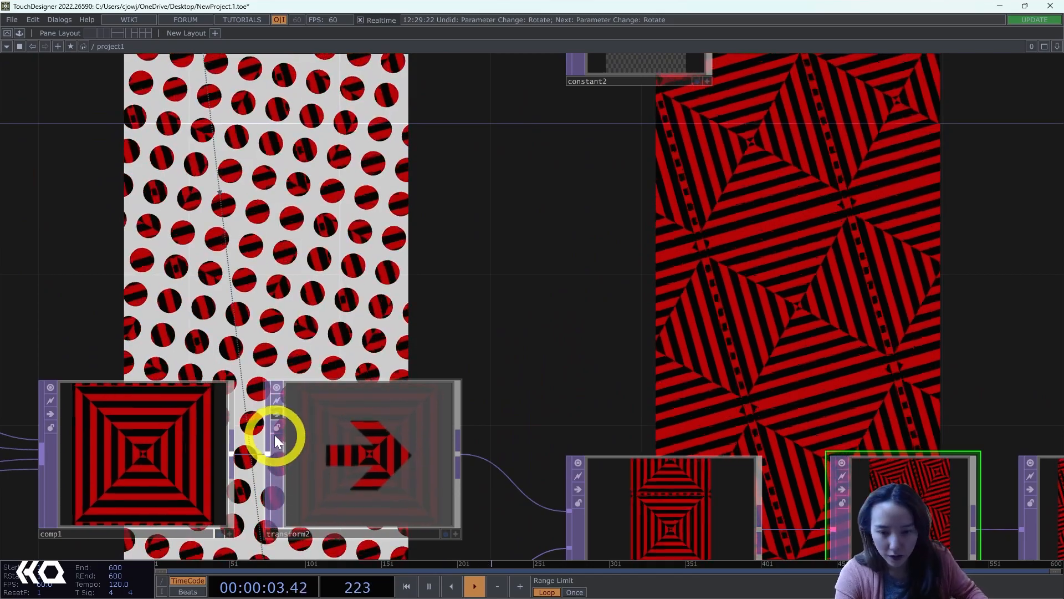
pyautogui.click(274, 418)
pyautogui.click(274, 418)
pyautogui.click(274, 418)
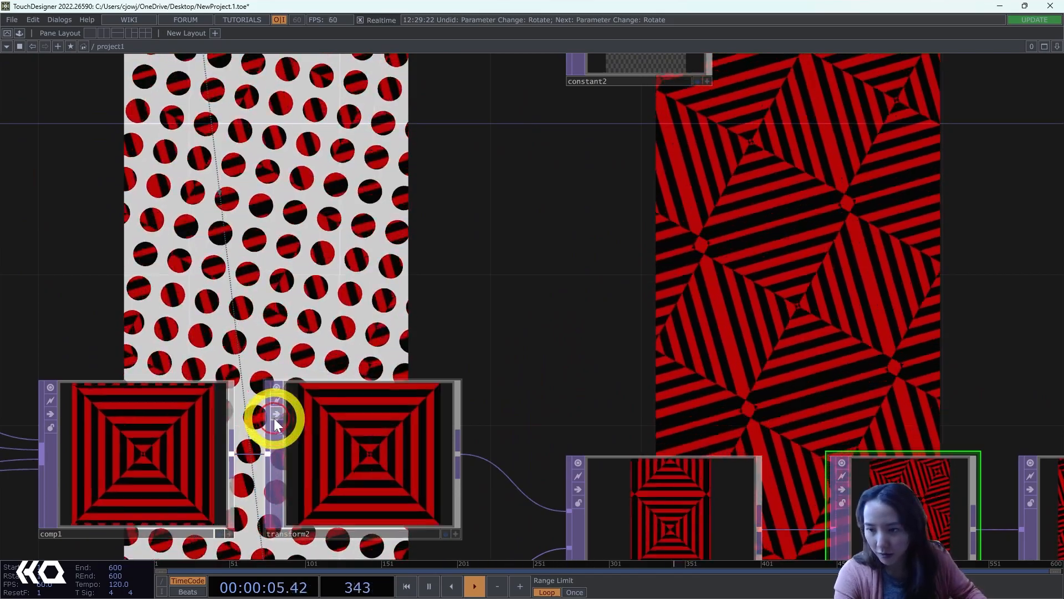
pyautogui.click(273, 418)
pyautogui.scroll(-3, 690, 302)
pyautogui.scroll(-2, 690, 302)
pyautogui.scroll(5, 744, 394)
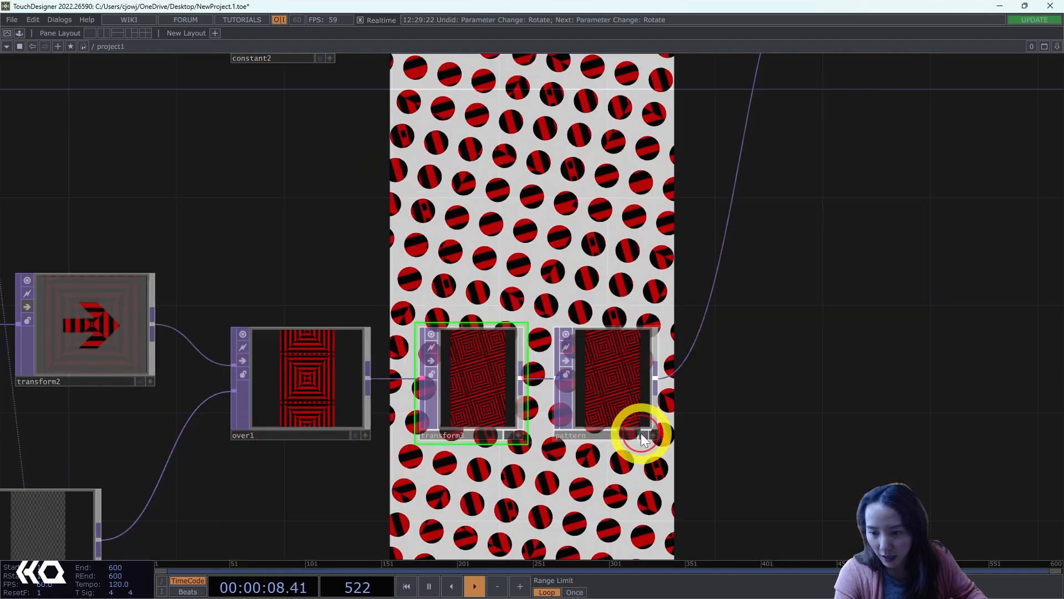
# - Add a Rectangle TOP to the network just below transform5
pyautogui.scroll(-4, 673, 355)
pyautogui.moveTo(698, 325); pyautogui.dragTo(615, 492)
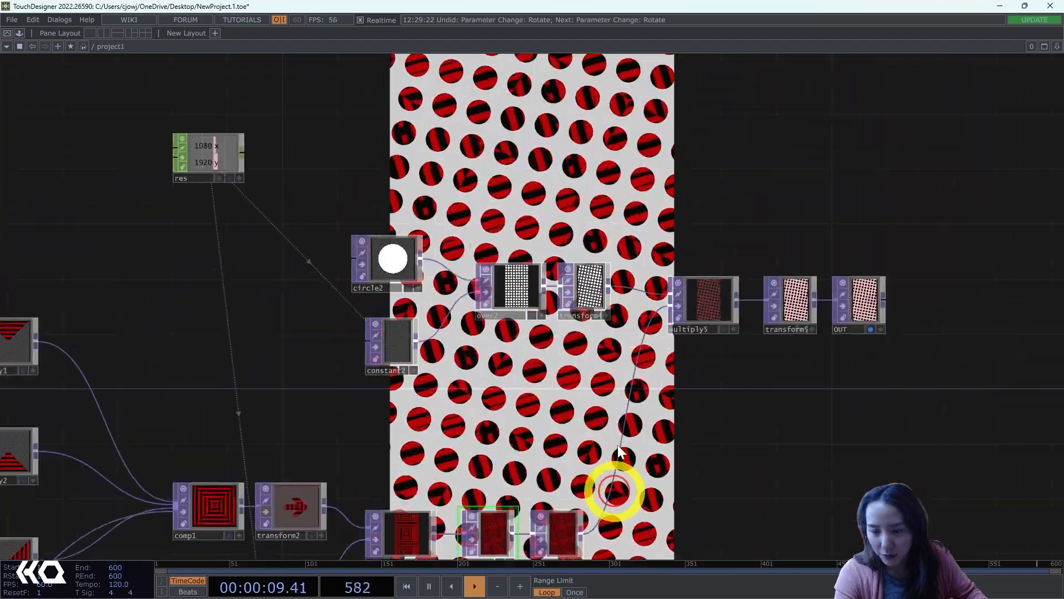
pyautogui.scroll(5, 770, 189)
pyautogui.moveTo(607, 293); pyautogui.dragTo(491, 285)
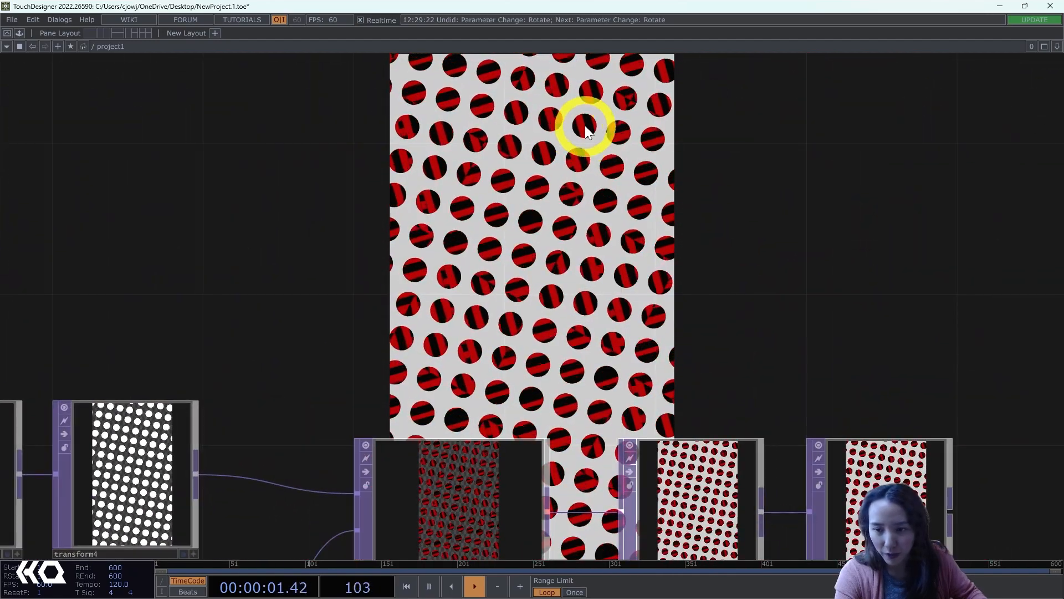
pyautogui.scroll(-3, 587, 132)
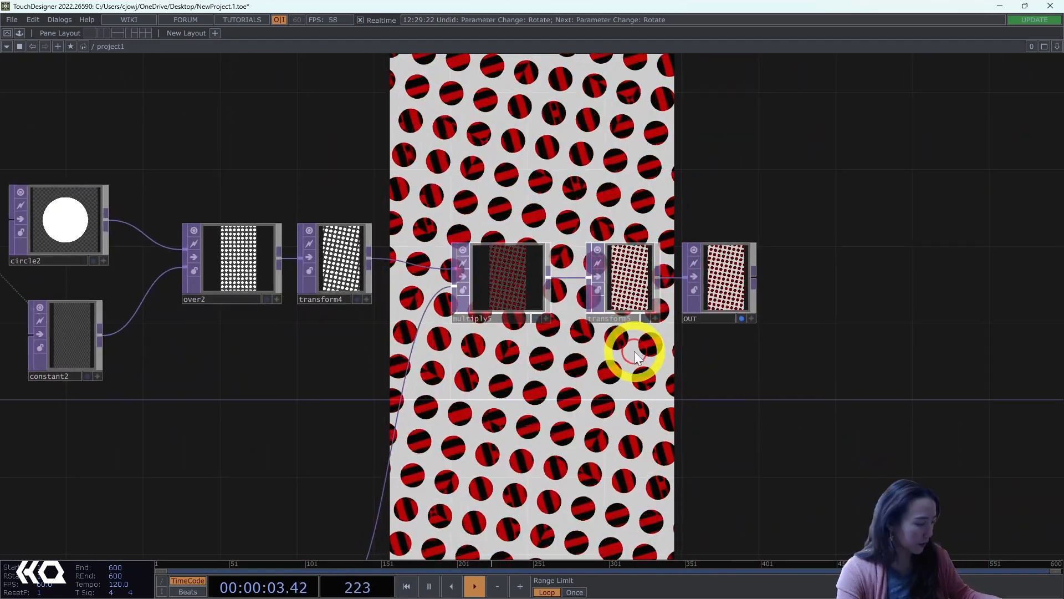
pyautogui.doubleClick(635, 352)
pyautogui.write('rec')
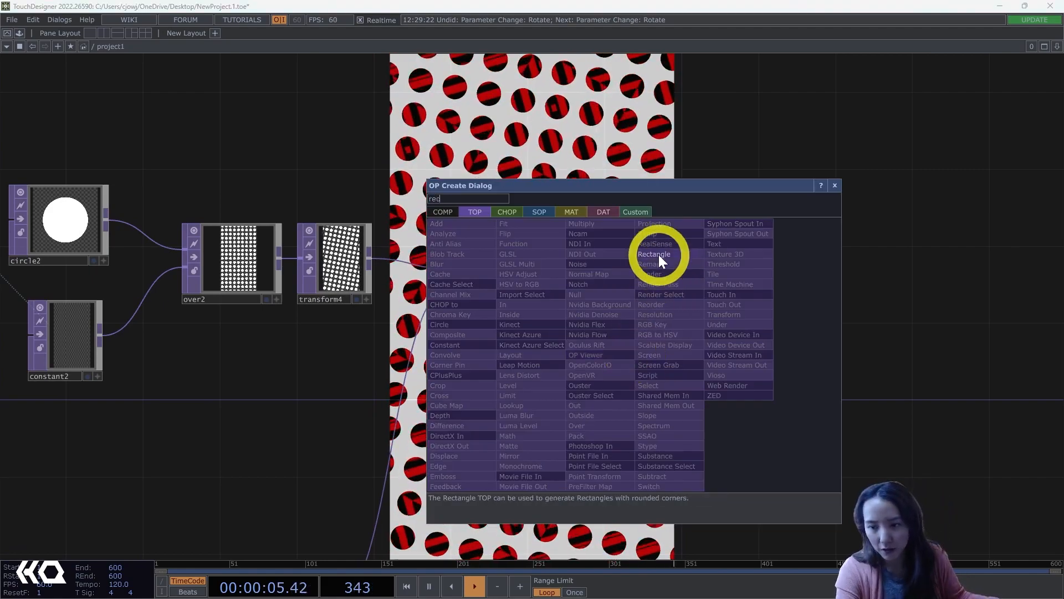
pyautogui.click(654, 254)
pyautogui.click(658, 393)
pyautogui.click(631, 414)
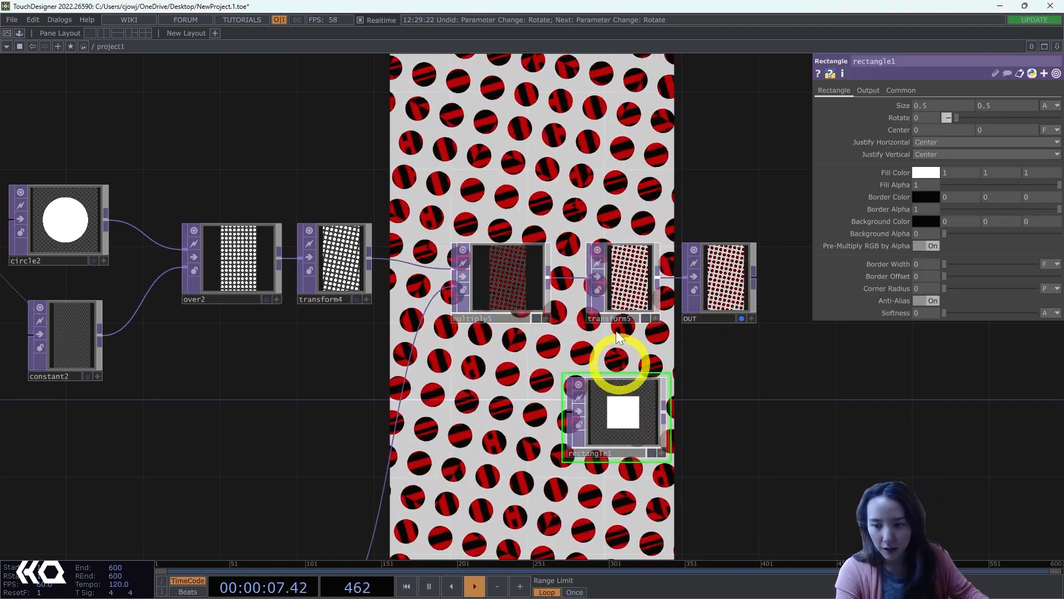
pyautogui.scroll(-3, 616, 291)
pyautogui.moveTo(606, 190); pyautogui.dragTo(672, 207)
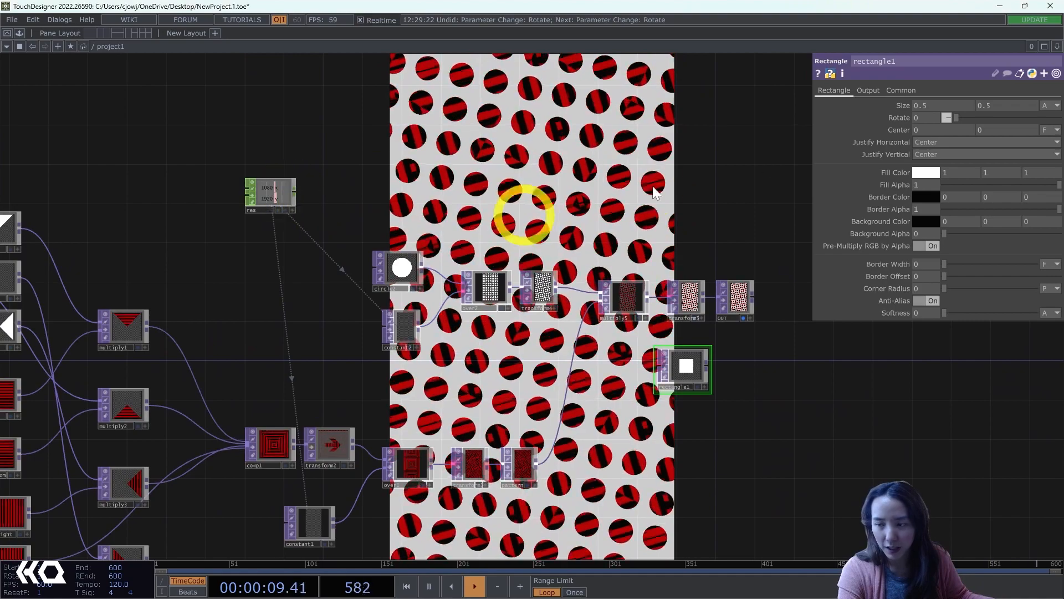
# - Link rectangle1's resolution to the res node's x and y channels, 1080 by 1920
pyautogui.click(902, 90)
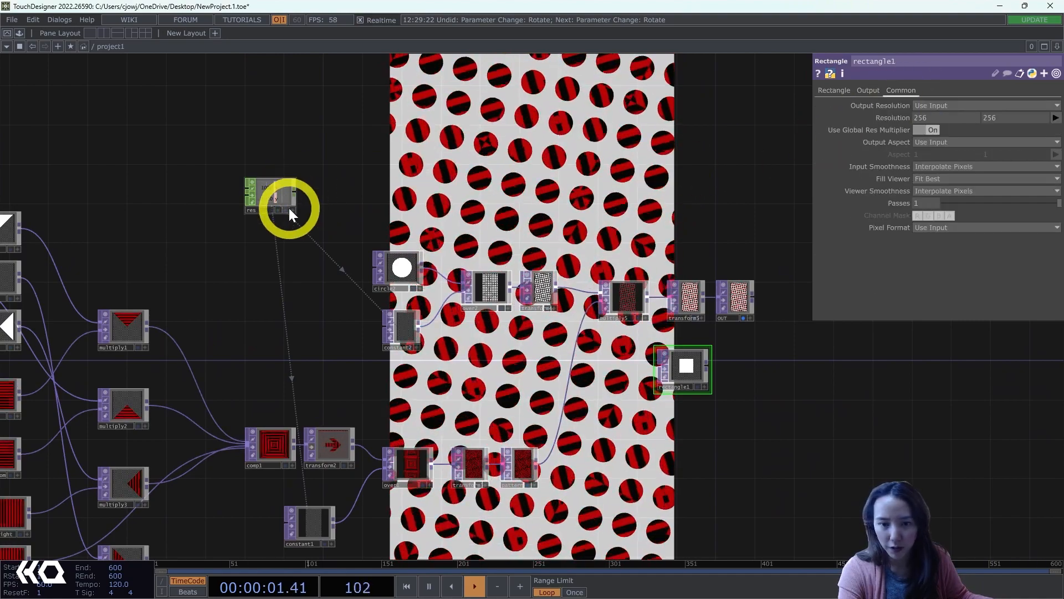
pyautogui.click(935, 117)
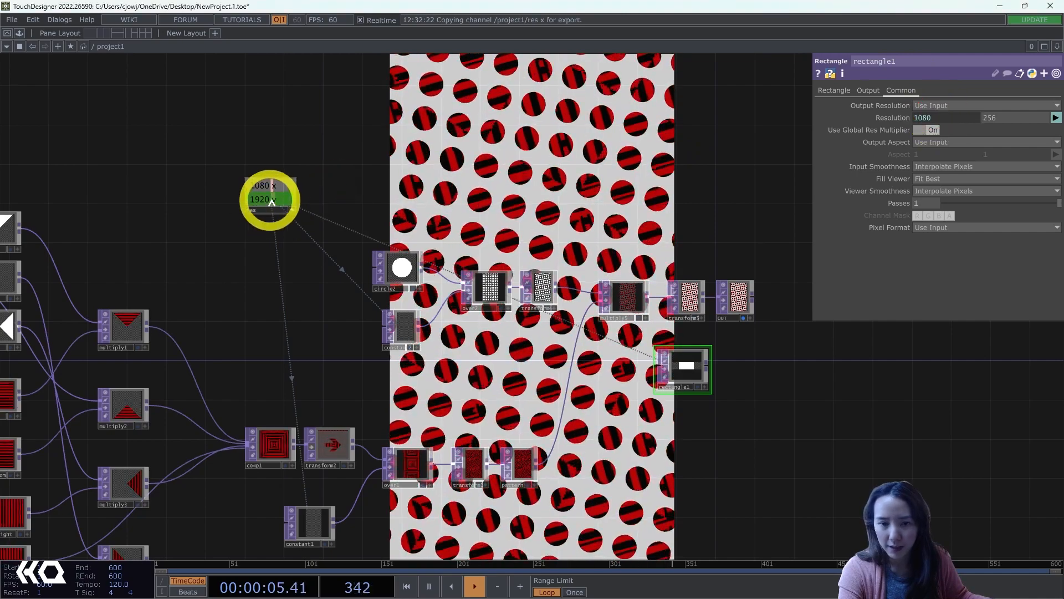
pyautogui.click(996, 115)
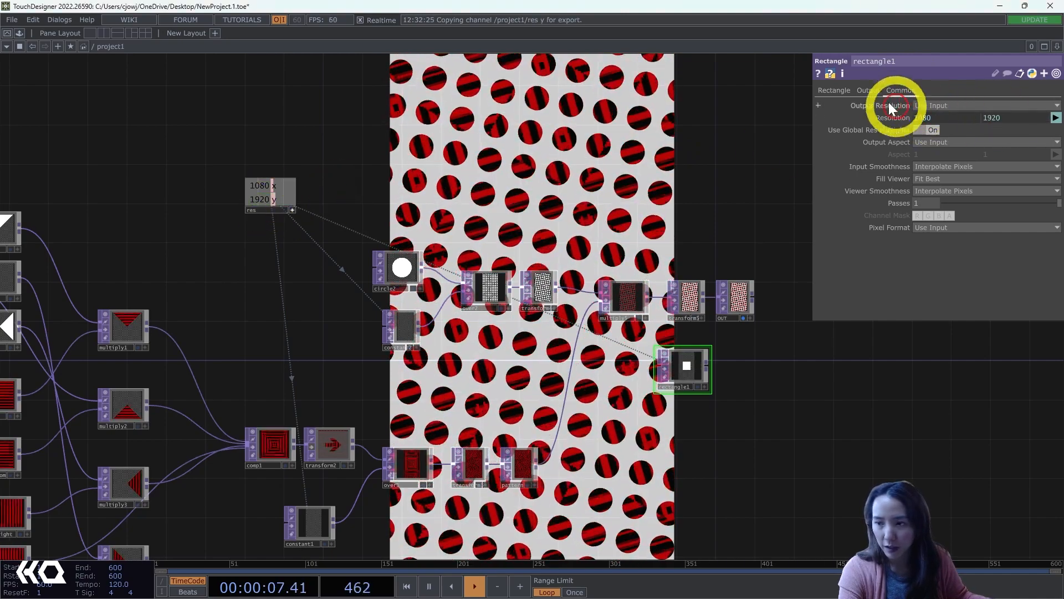
# - Set rectangle1's size to 0.95 by 1.75
pyautogui.click(837, 90)
pyautogui.click(918, 105)
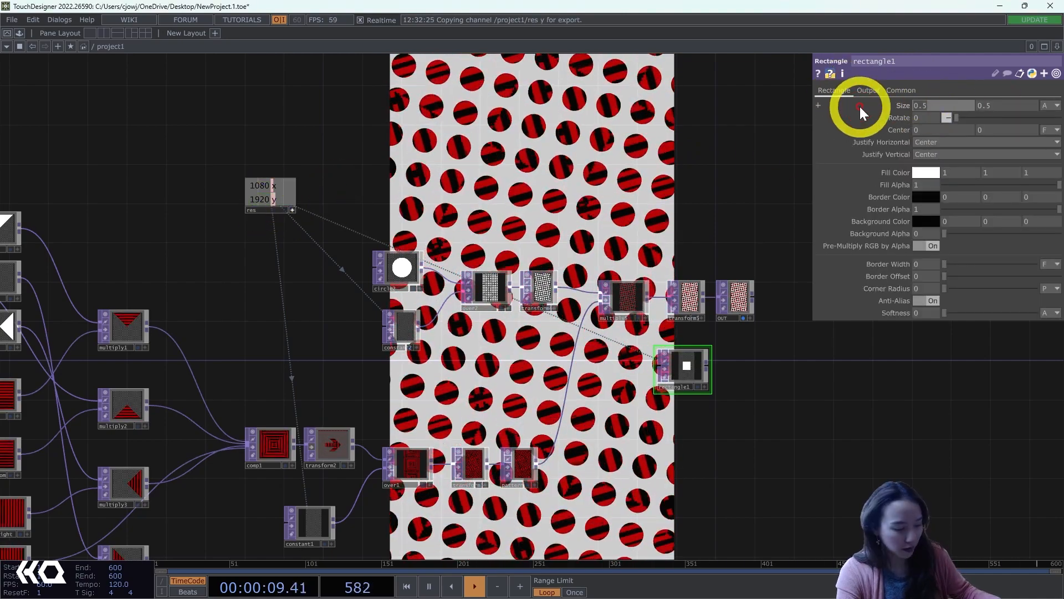
pyautogui.write('.9')
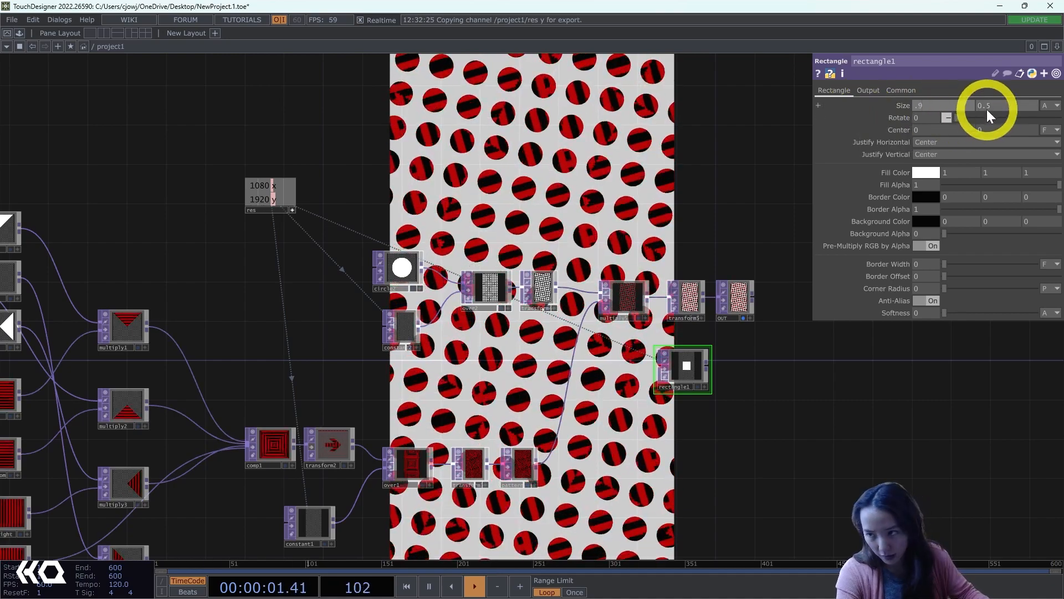
pyautogui.write('1.75')
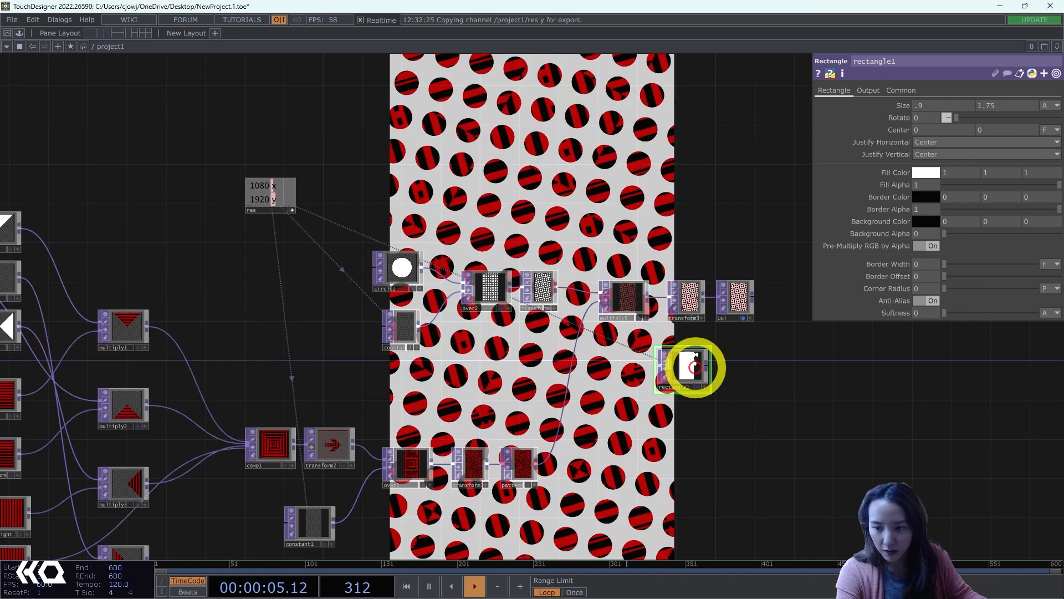
pyautogui.scroll(10, 693, 363)
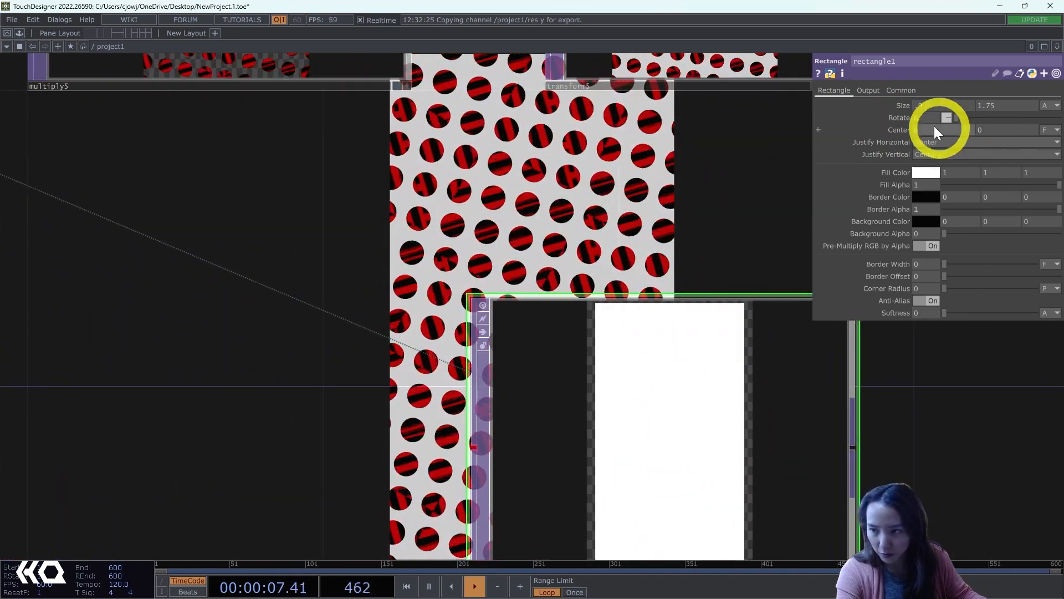
pyautogui.click(920, 105)
pyautogui.write('.95')
pyautogui.press('Return')
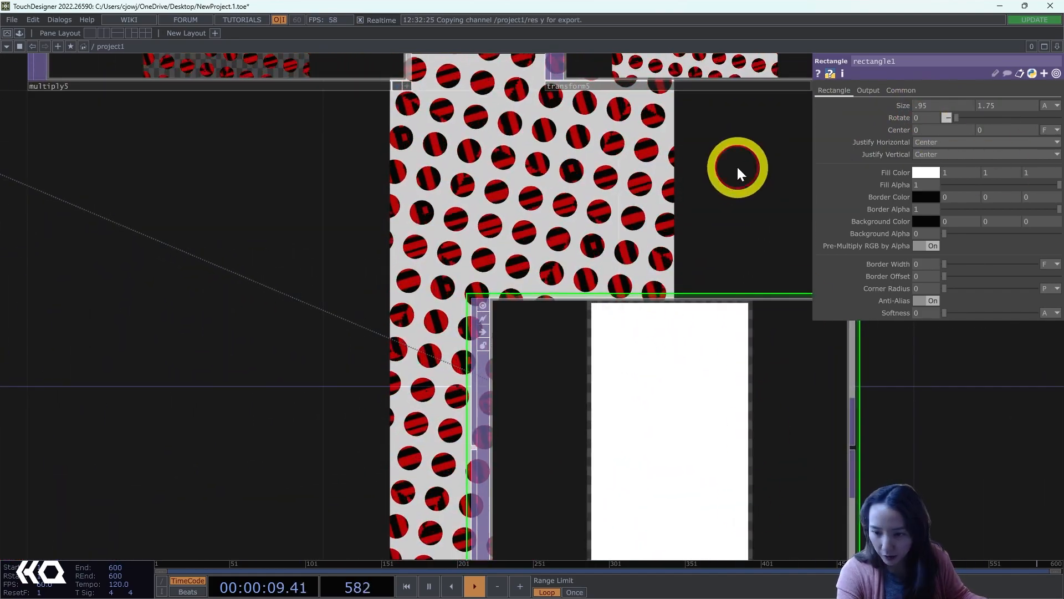
# - Add a Multiply TOP that takes multiply5 as its first input and rectangle1 as its second
pyautogui.scroll(-5, 640, 351)
pyautogui.scroll(-3, 665, 197)
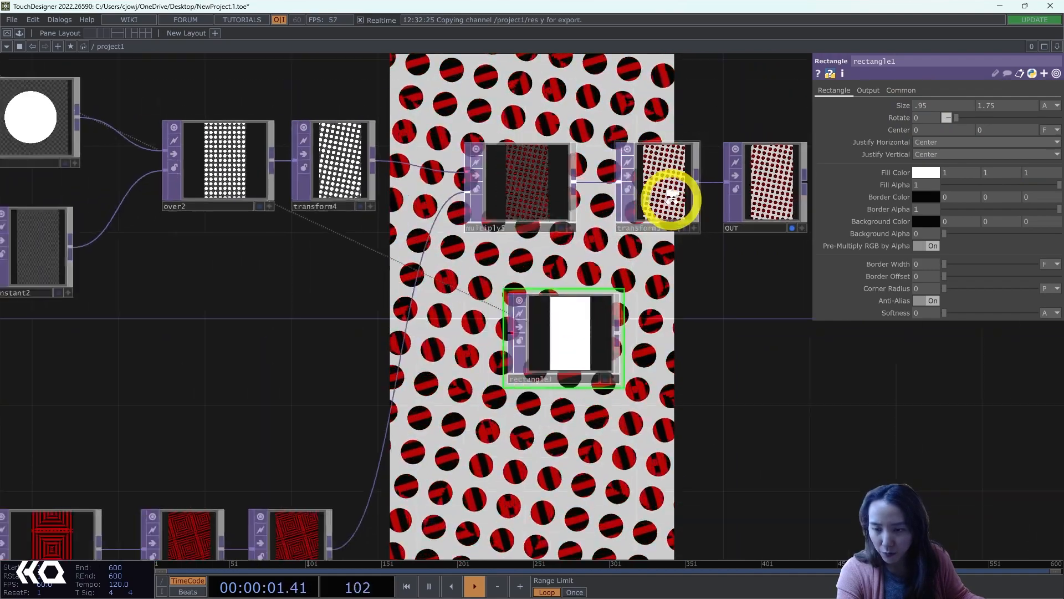
pyautogui.press('Tab')
pyautogui.write('mu')
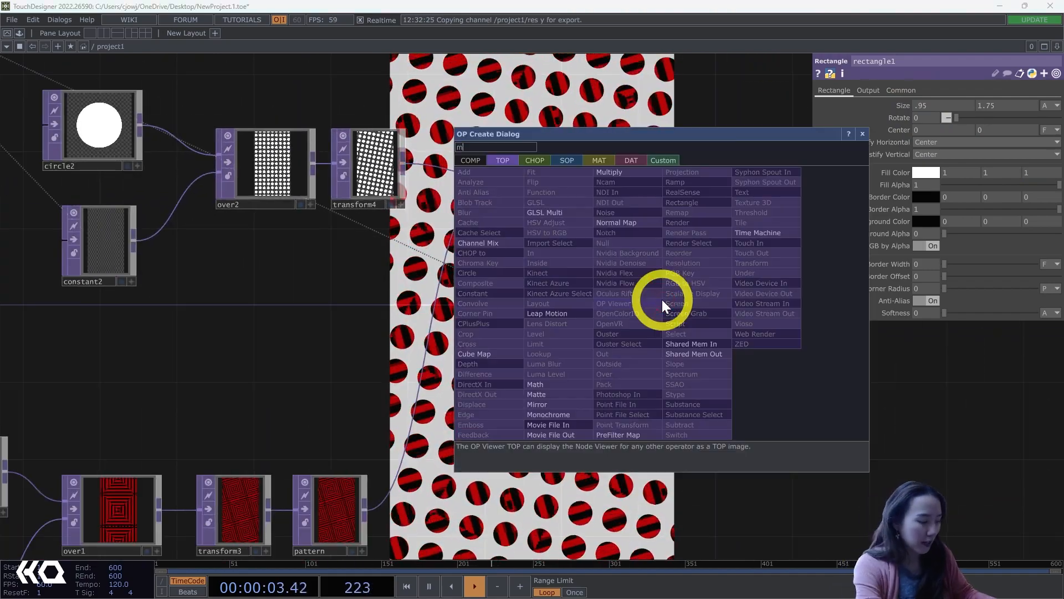
pyautogui.click(604, 172)
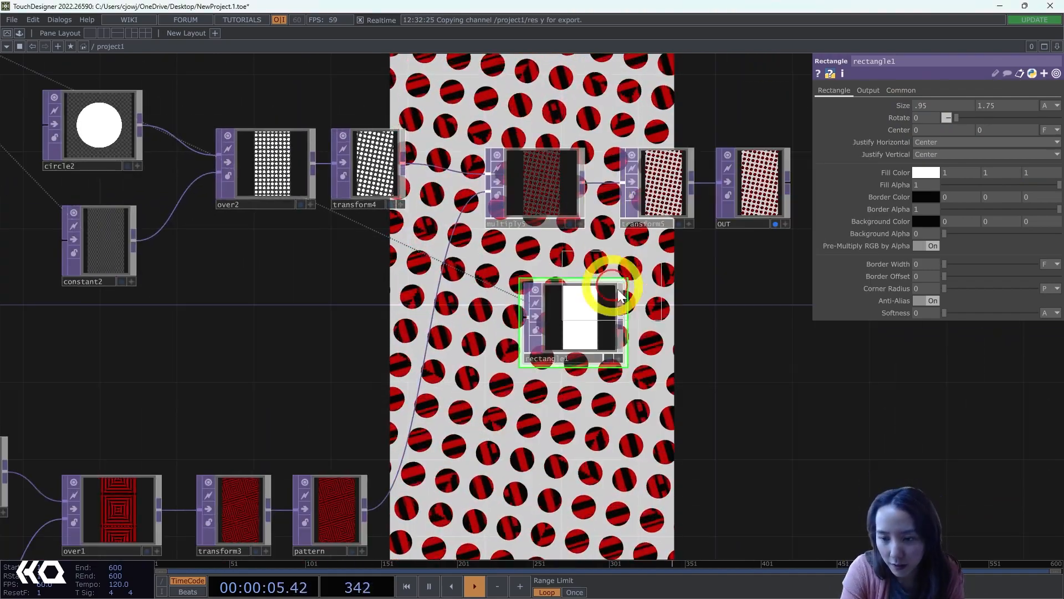
pyautogui.click(610, 253)
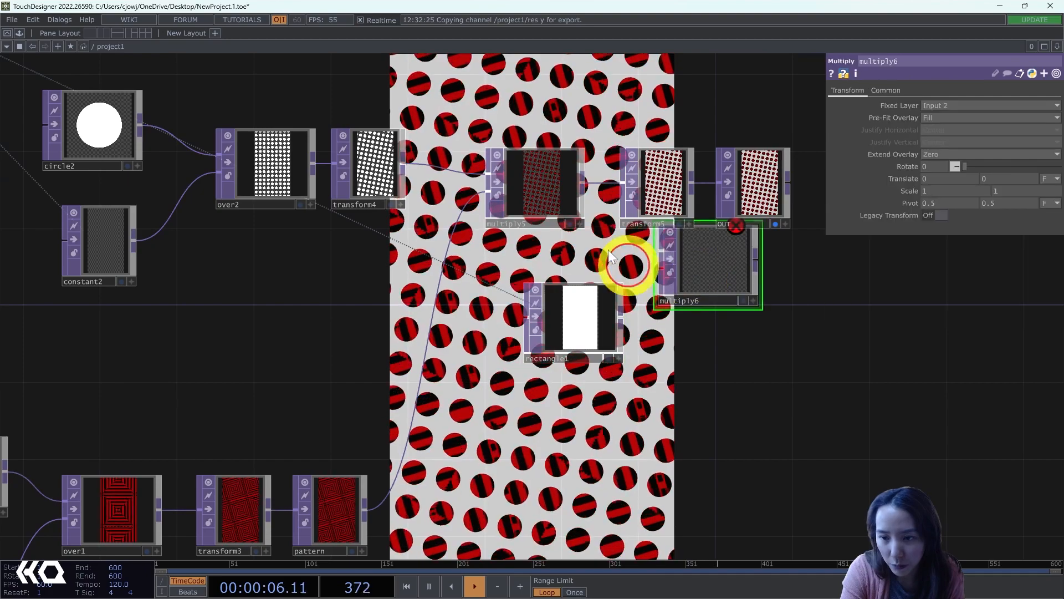
pyautogui.click(656, 251)
pyautogui.click(664, 276)
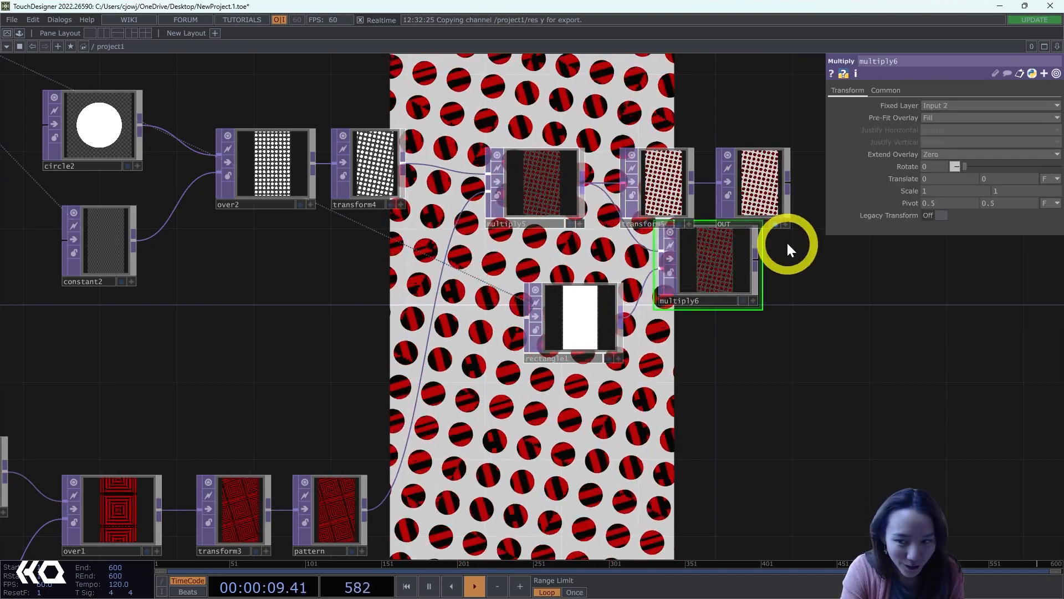
# - Feed multiply6 into transform5 in place of multiply5, and move transform5 and OUT clear of the other nodes
pyautogui.moveTo(786, 241); pyautogui.dragTo(701, 397)
pyautogui.click(673, 411)
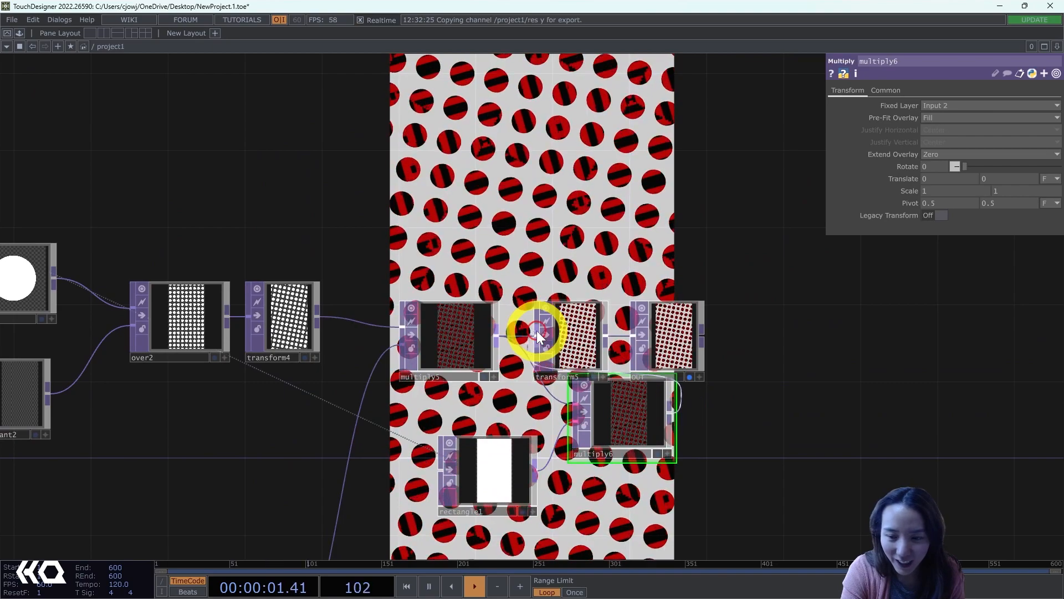
pyautogui.scroll(2, 554, 333)
pyautogui.moveTo(727, 361); pyautogui.dragTo(725, 362, button='right')
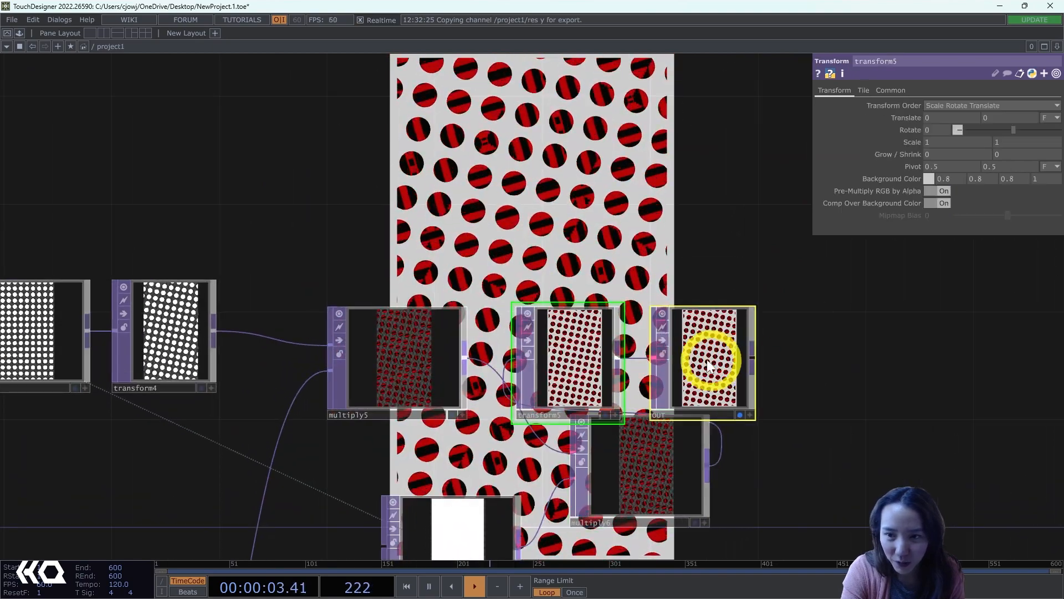
pyautogui.moveTo(713, 361); pyautogui.dragTo(845, 337)
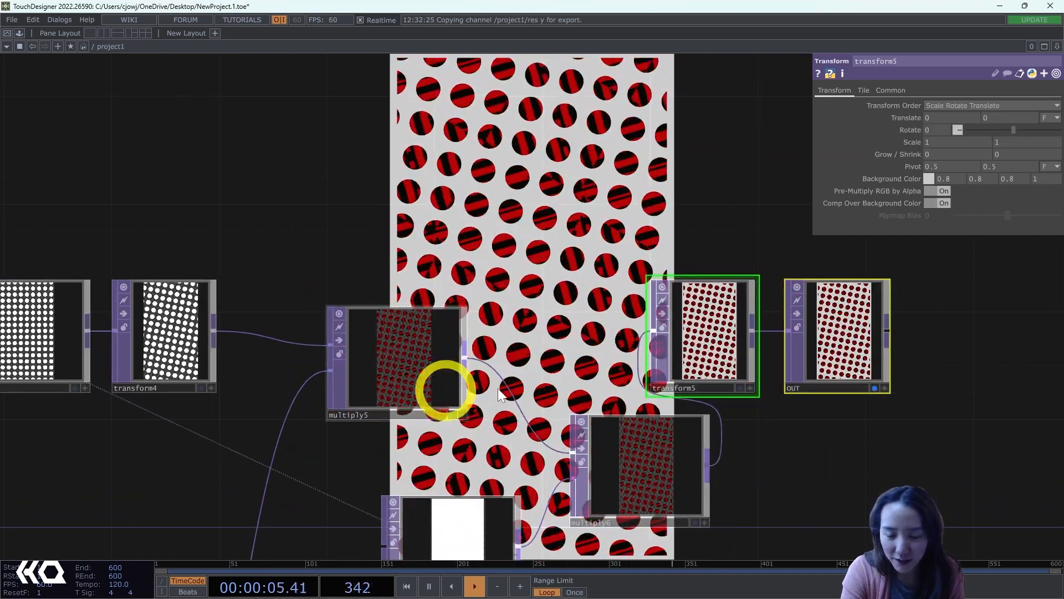
# - Add a Noise TOP to the network above transform5
pyautogui.scroll(-6, 580, 233)
pyautogui.moveTo(502, 196); pyautogui.dragTo(391, 234)
pyautogui.scroll(5, 528, 271)
pyautogui.moveTo(543, 257); pyautogui.dragTo(555, 284)
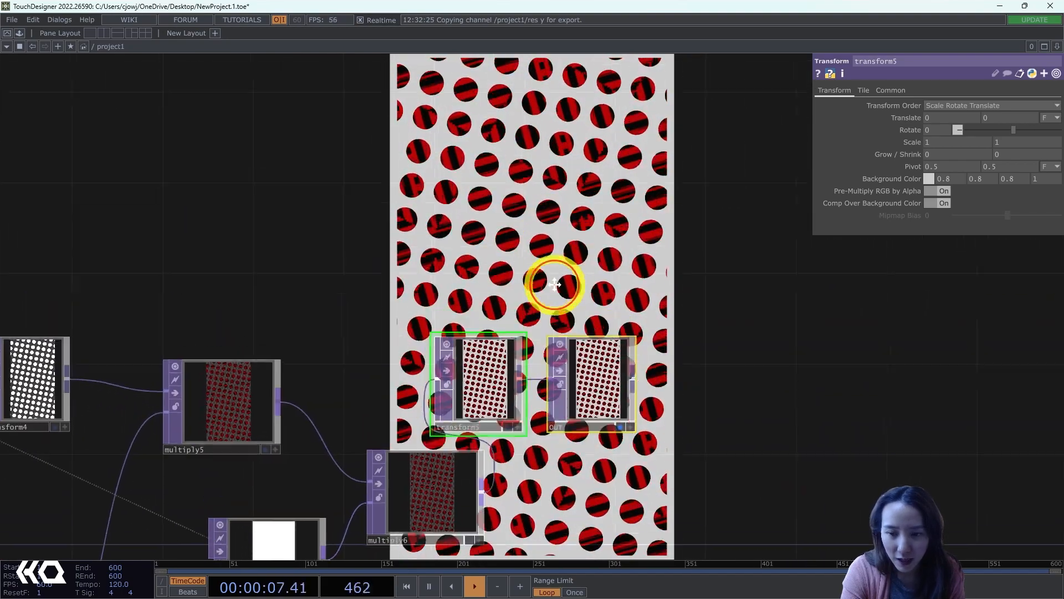
pyautogui.press('Tab')
pyautogui.write('noi')
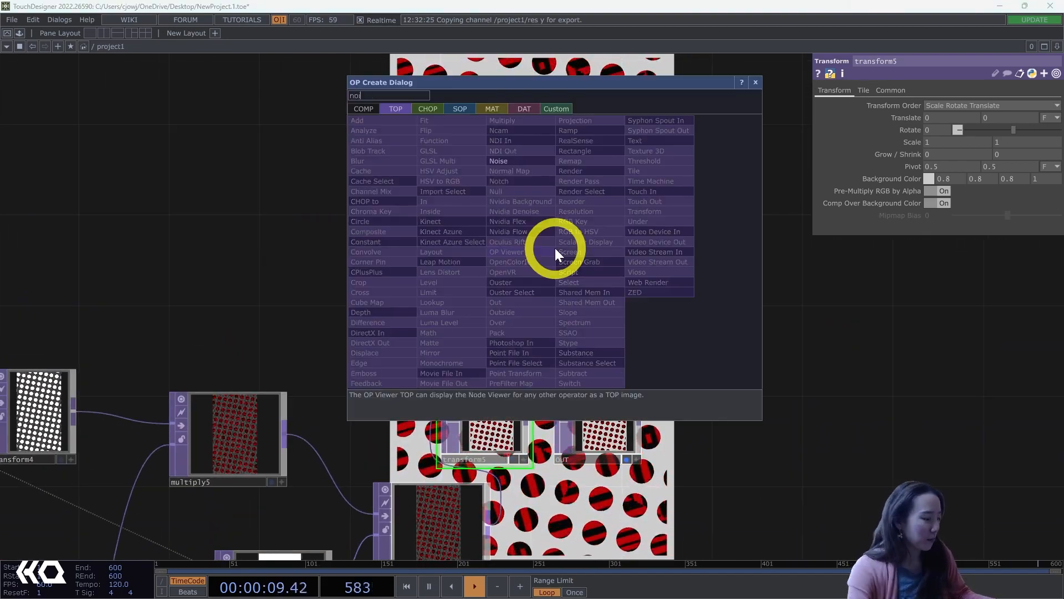
pyautogui.write('se')
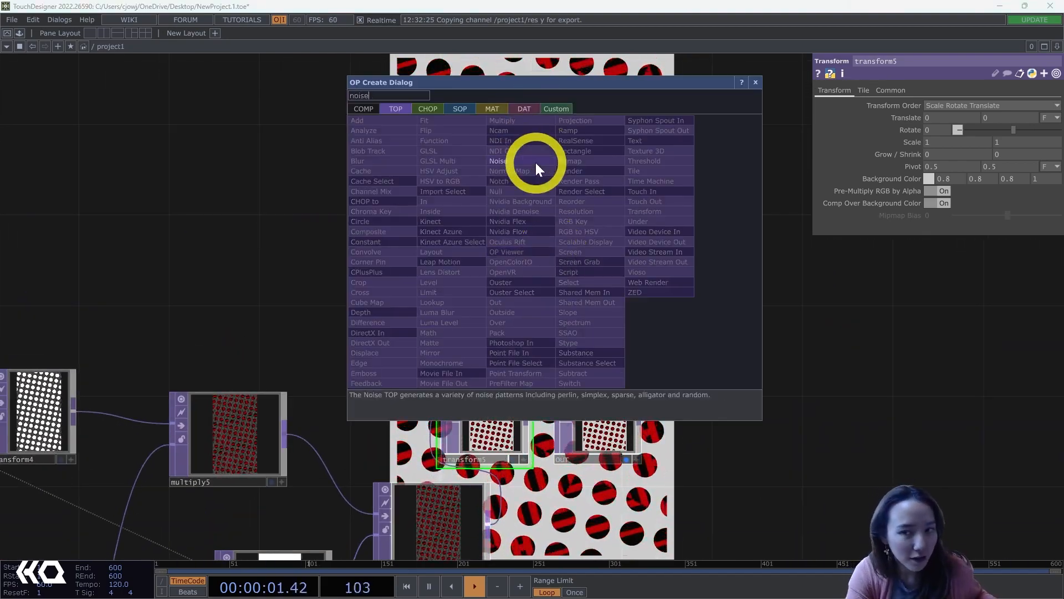
pyautogui.click(535, 162)
pyautogui.click(522, 221)
pyautogui.scroll(5, 520, 226)
pyautogui.moveTo(519, 234); pyautogui.dragTo(474, 328)
pyautogui.scroll(-4, 474, 328)
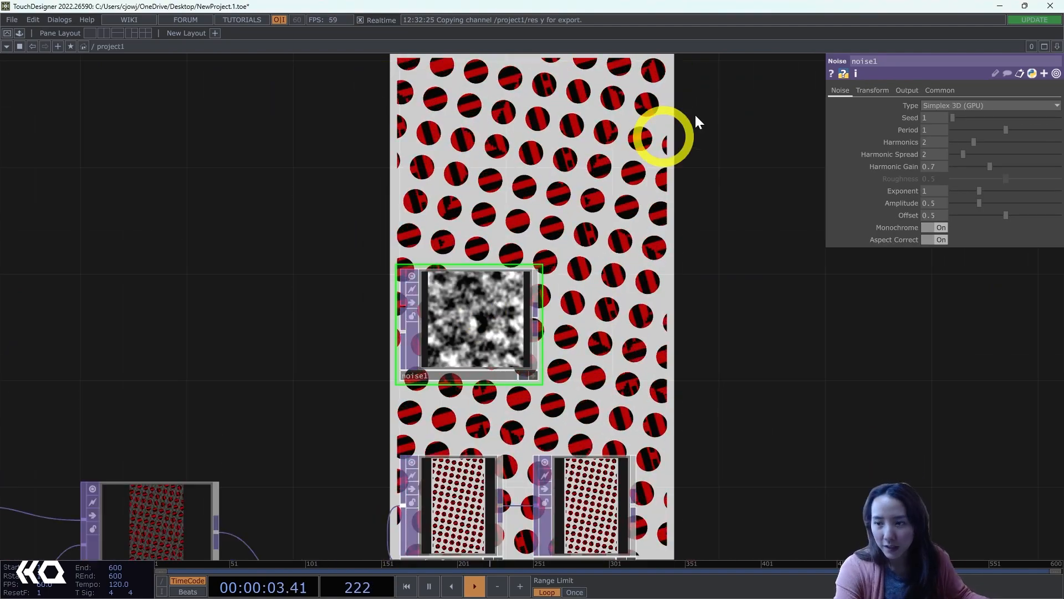
# - Drive noise1's resolution with the res CHOP's channels, x for the width and y for the height
pyautogui.click(948, 90)
pyautogui.scroll(-4, 811, 121)
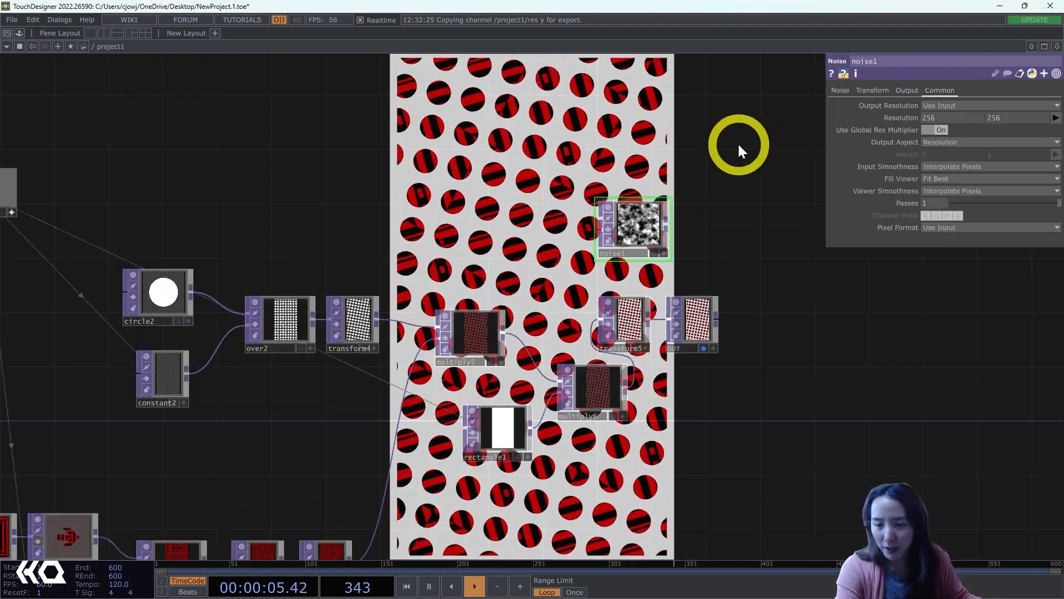
pyautogui.moveTo(227, 98); pyautogui.dragTo(282, 138)
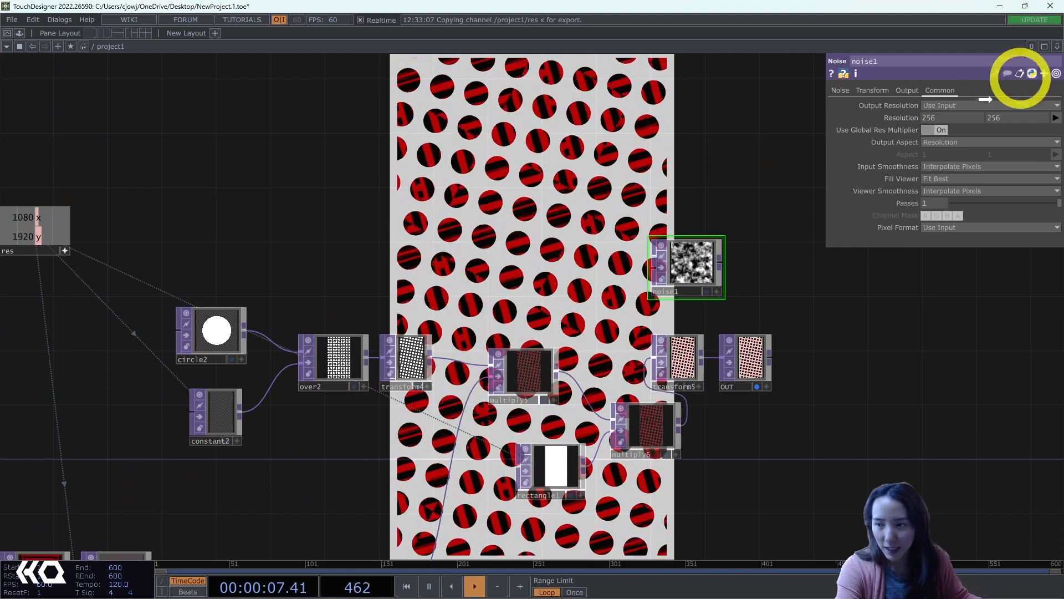
pyautogui.moveTo(938, 119); pyautogui.dragTo(946, 115)
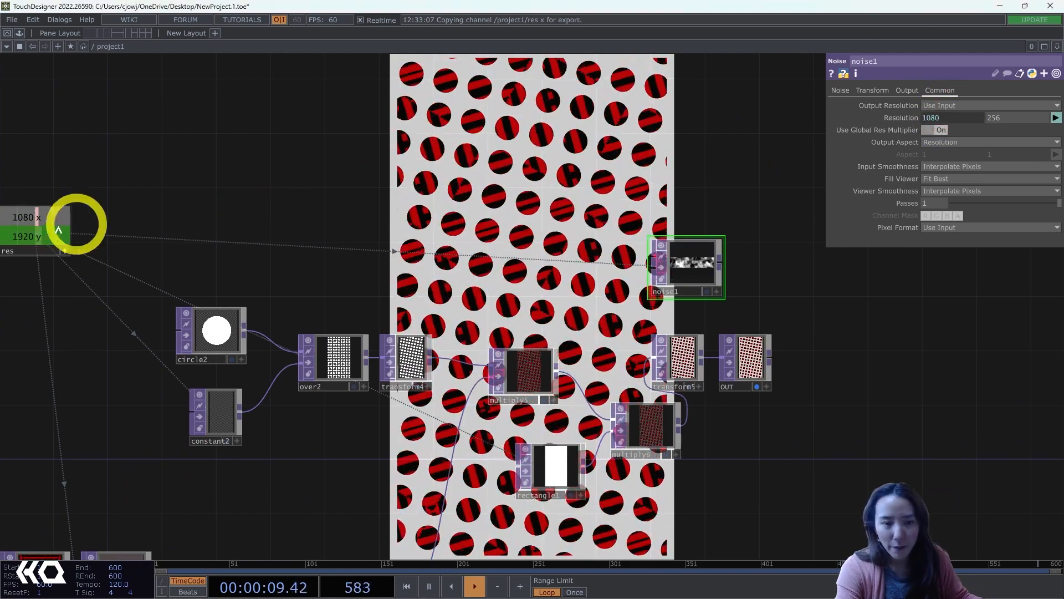
pyautogui.click(1010, 115)
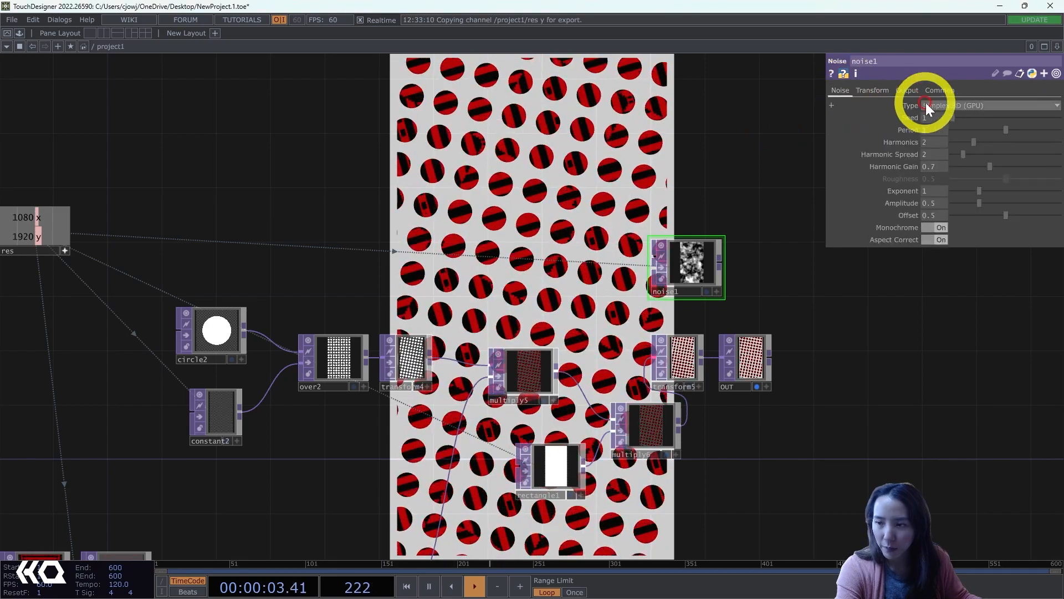
# - Set noise1's type to Random (GPU)
pyautogui.click(958, 108)
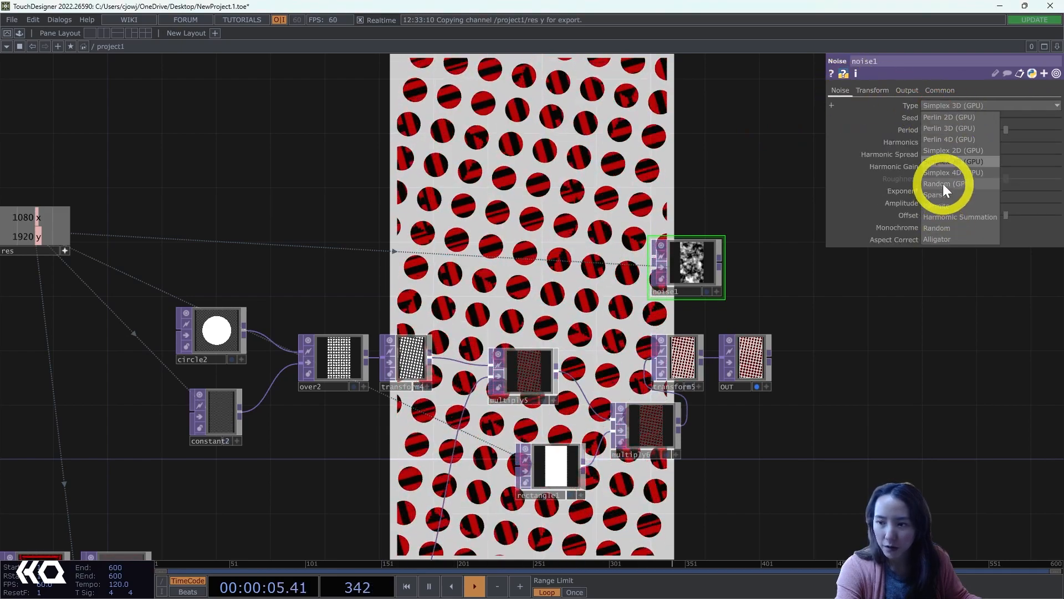
pyautogui.click(899, 203)
pyautogui.click(691, 261)
pyautogui.scroll(3, 614, 269)
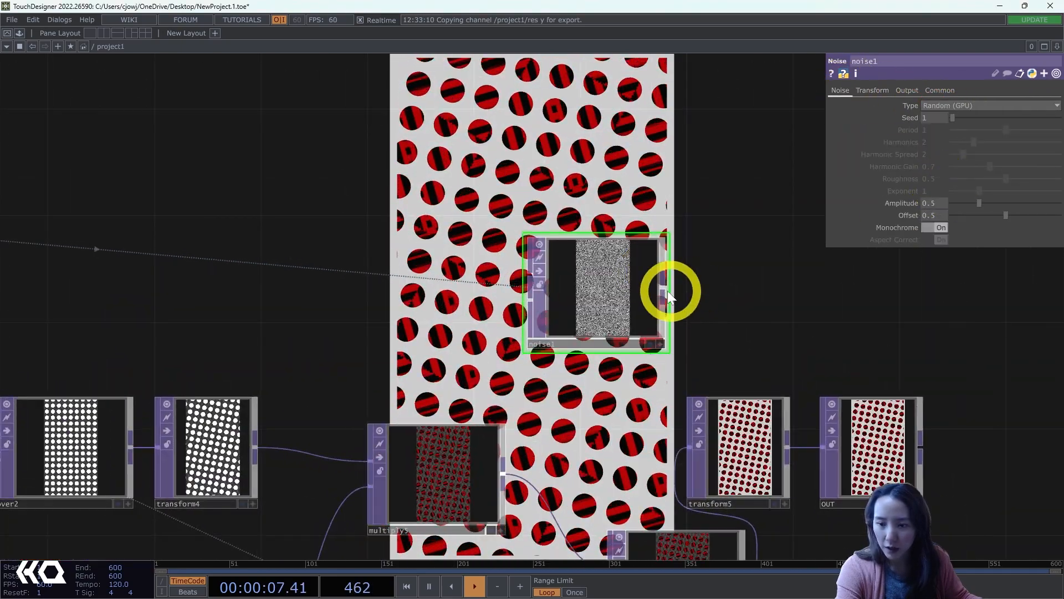
# - Add a Level TOP fed by noise1 and place it directly after that node
pyautogui.rightClick(664, 288)
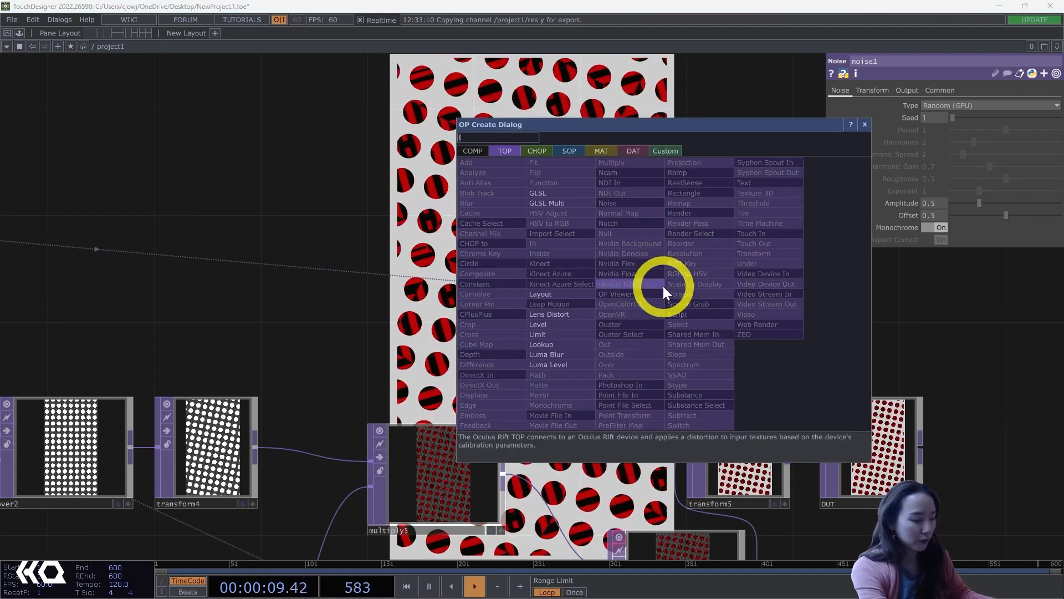
pyautogui.write('level')
pyautogui.click(566, 324)
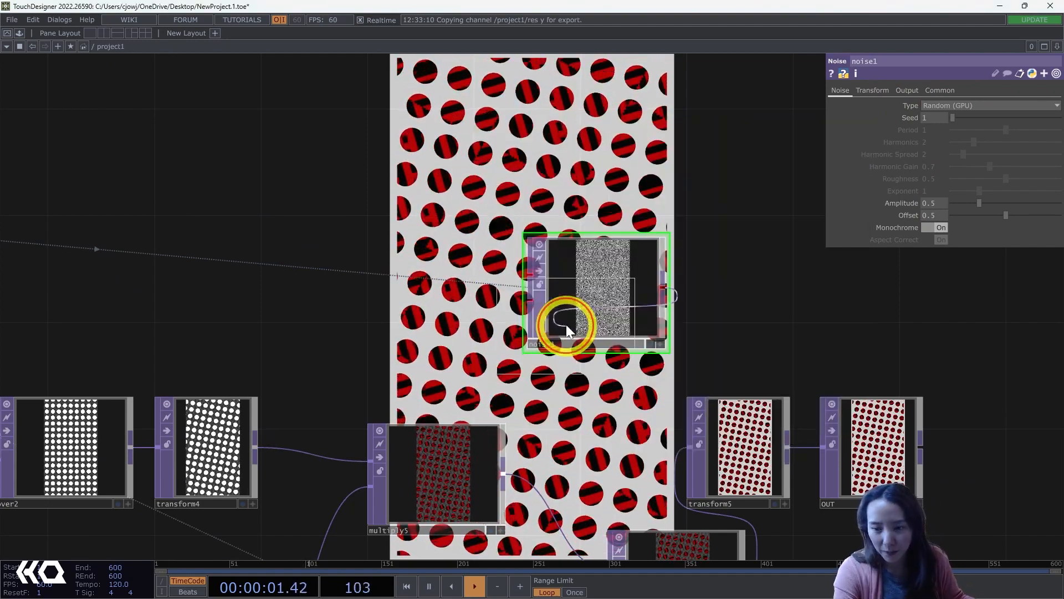
pyautogui.click(793, 293)
# - Set level1's post opacity to 0.15
pyautogui.click(929, 95)
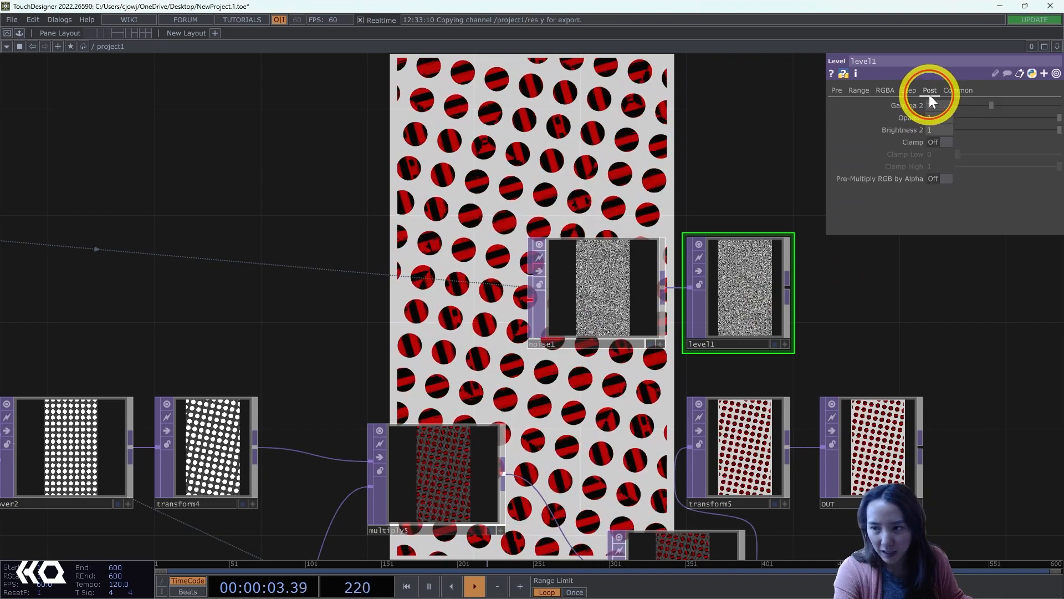
pyautogui.click(932, 117)
pyautogui.write('.')
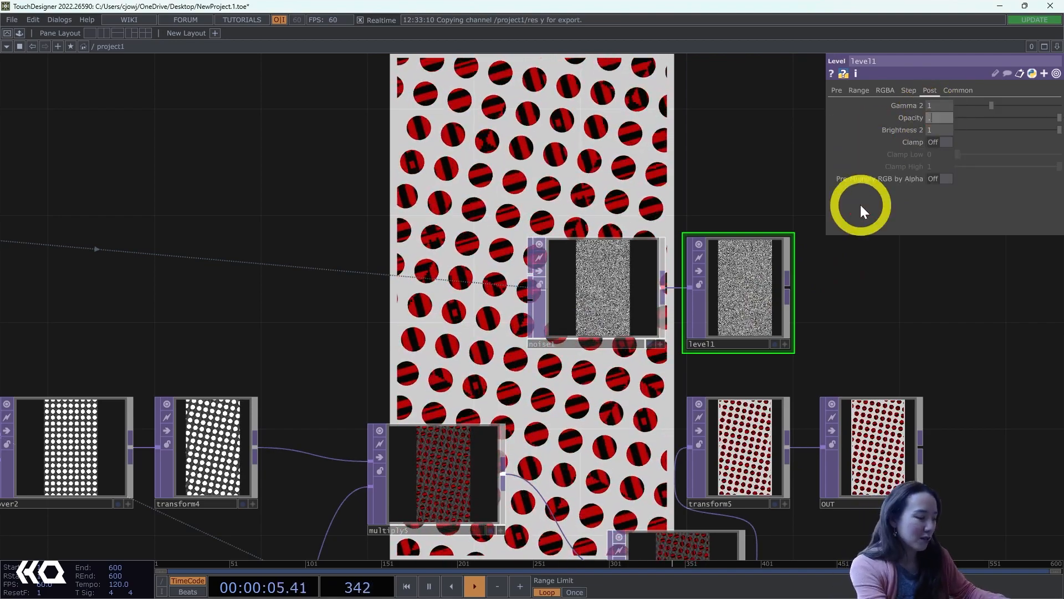
pyautogui.write('15')
pyautogui.press('Return')
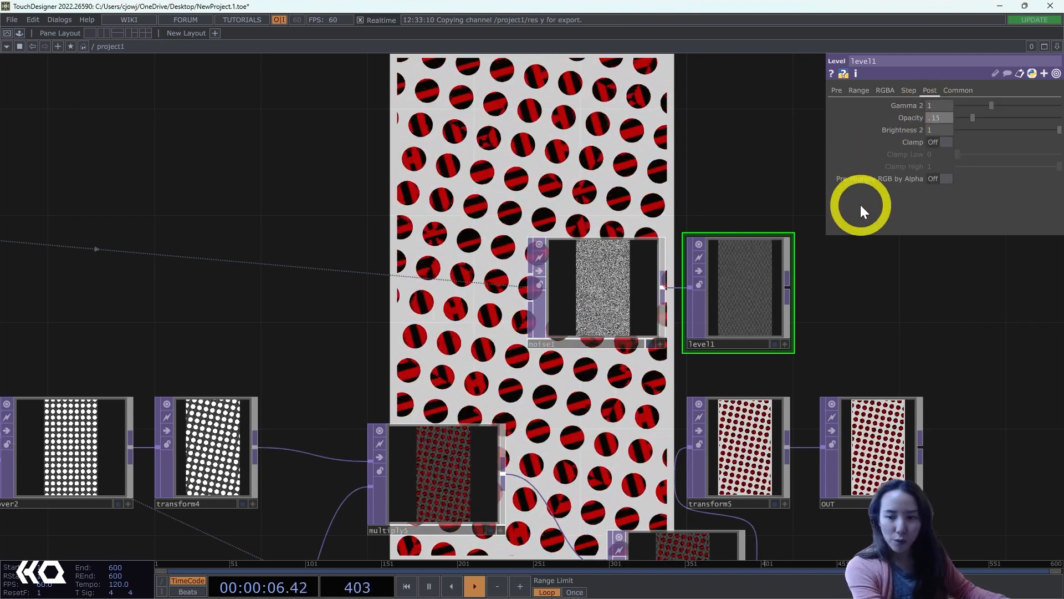
# - Add an Add TOP that combines level1 with transform5, feed it into OUT, and move OUT clear of it
pyautogui.rightClick(794, 289)
pyautogui.write('add')
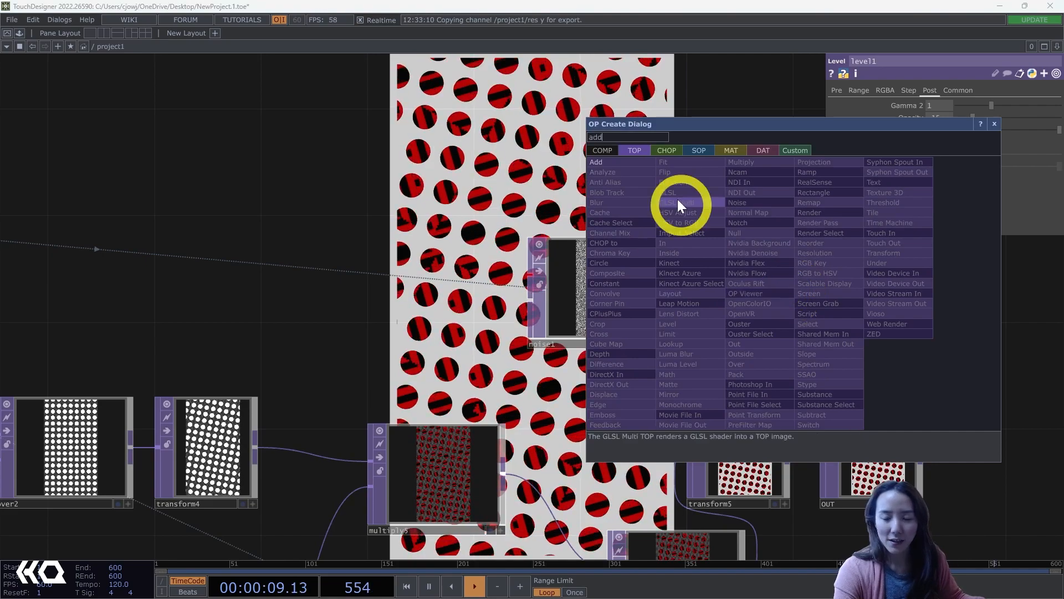
pyautogui.click(627, 162)
pyautogui.click(884, 283)
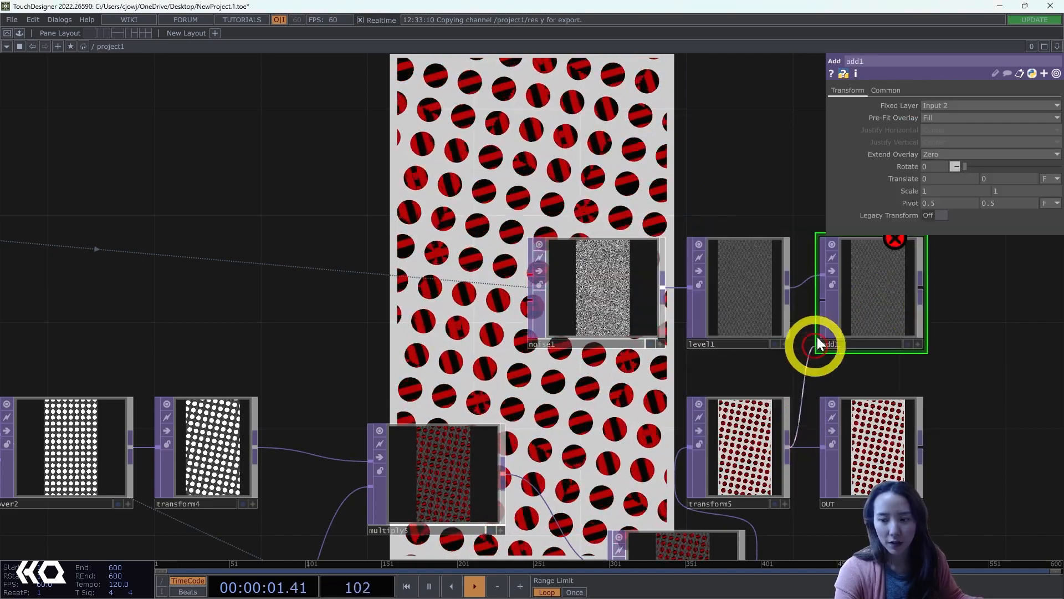
pyautogui.moveTo(922, 288); pyautogui.dragTo(973, 403)
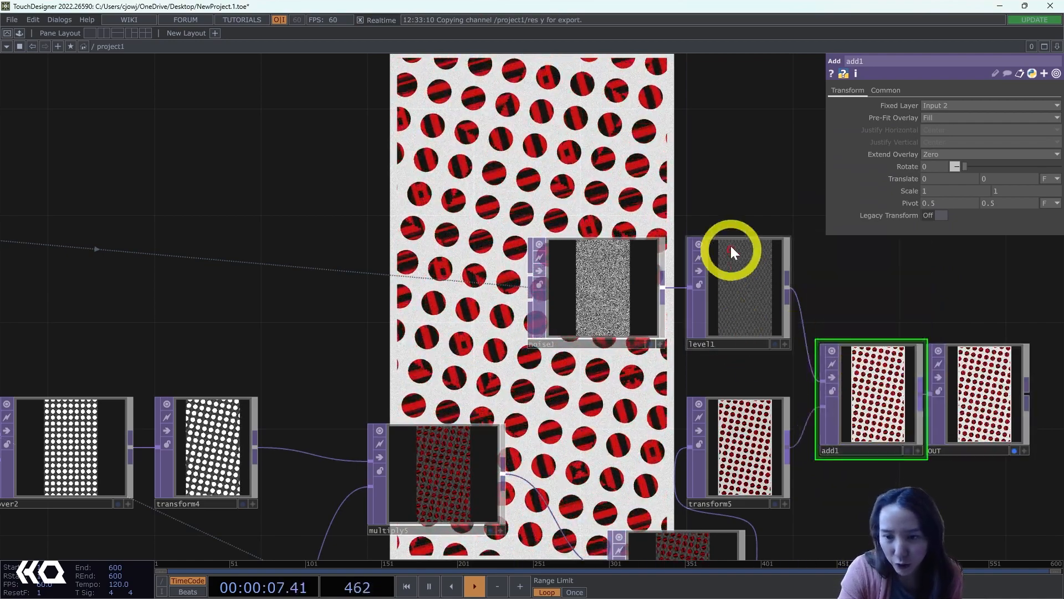
pyautogui.scroll(-3, 731, 247)
pyautogui.moveTo(790, 201); pyautogui.dragTo(530, 275)
pyautogui.moveTo(664, 431); pyautogui.dragTo(722, 430)
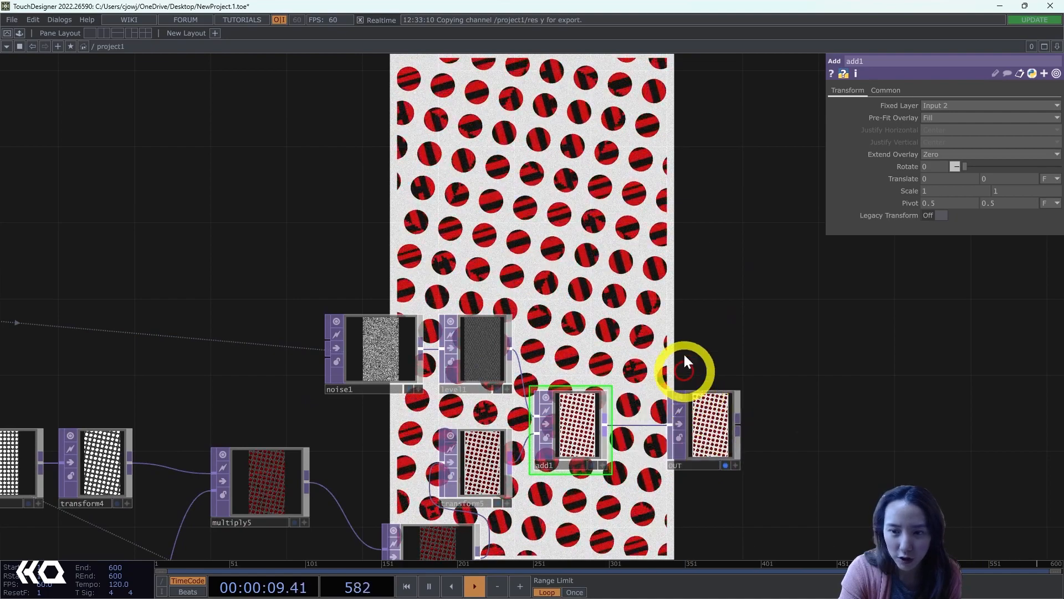
# - Set the y value of the res Constant CHOP to 1080 for a square output
pyautogui.scroll(-5, 682, 349)
pyautogui.moveTo(658, 275); pyautogui.dragTo(657, 199)
pyautogui.moveTo(252, 251); pyautogui.dragTo(471, 241)
pyautogui.scroll(3, 360, 236)
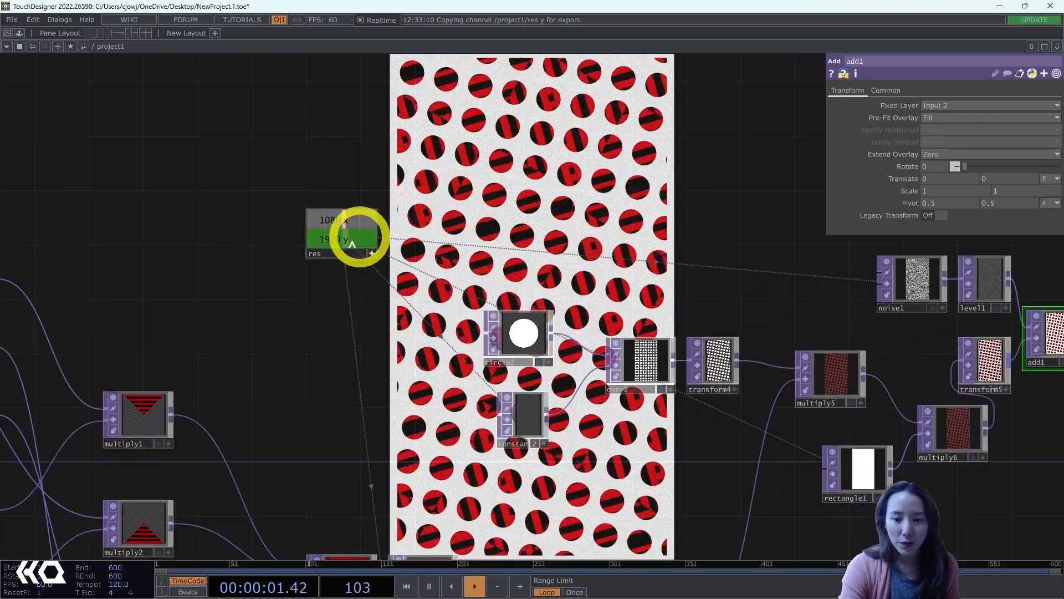
pyautogui.click(361, 239)
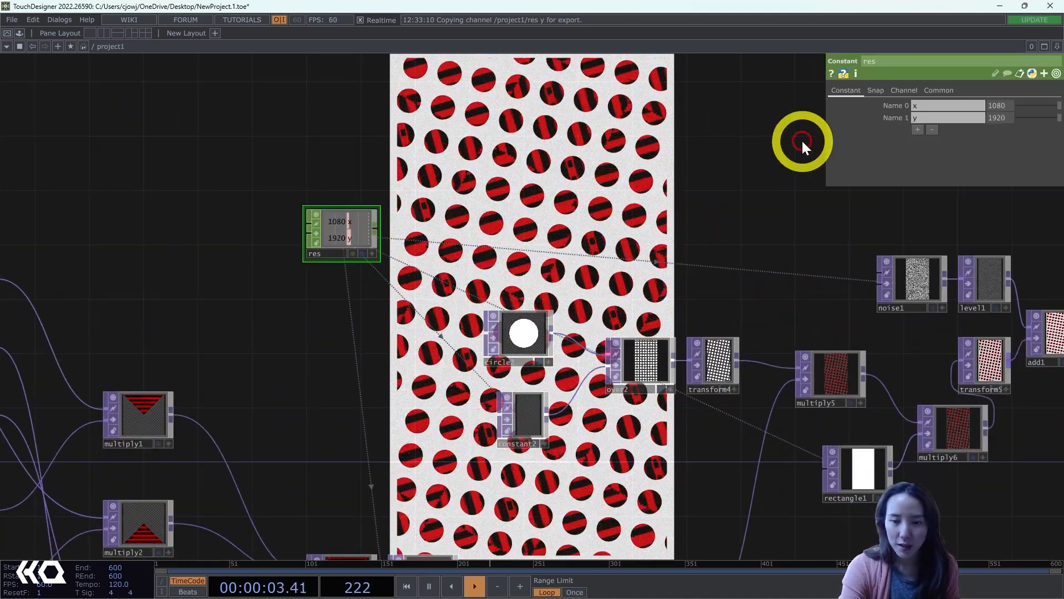
pyautogui.moveTo(965, 122); pyautogui.dragTo(963, 125)
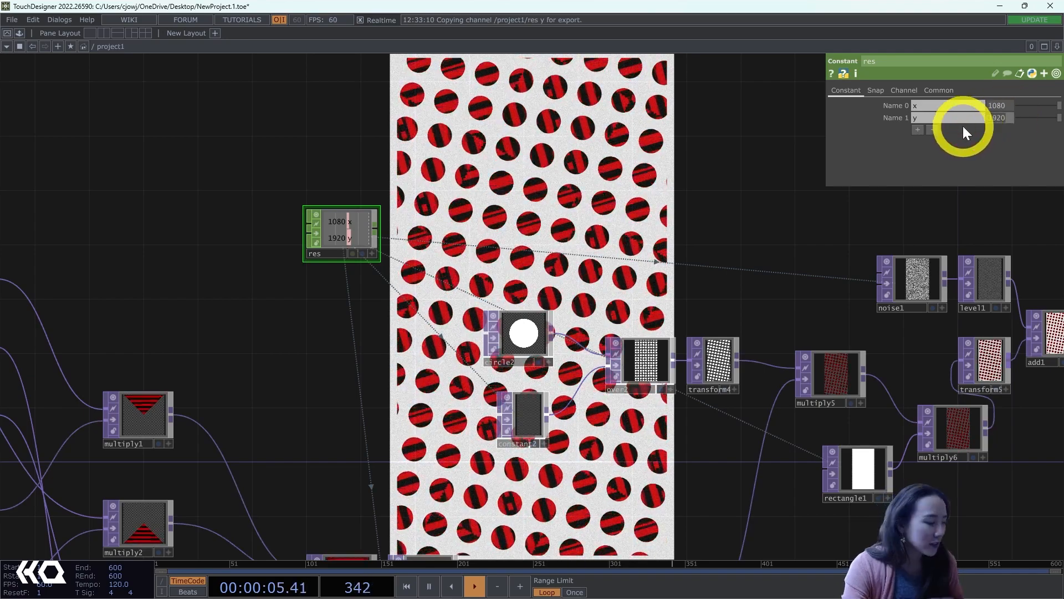
pyautogui.write('1080')
pyautogui.press('Return')
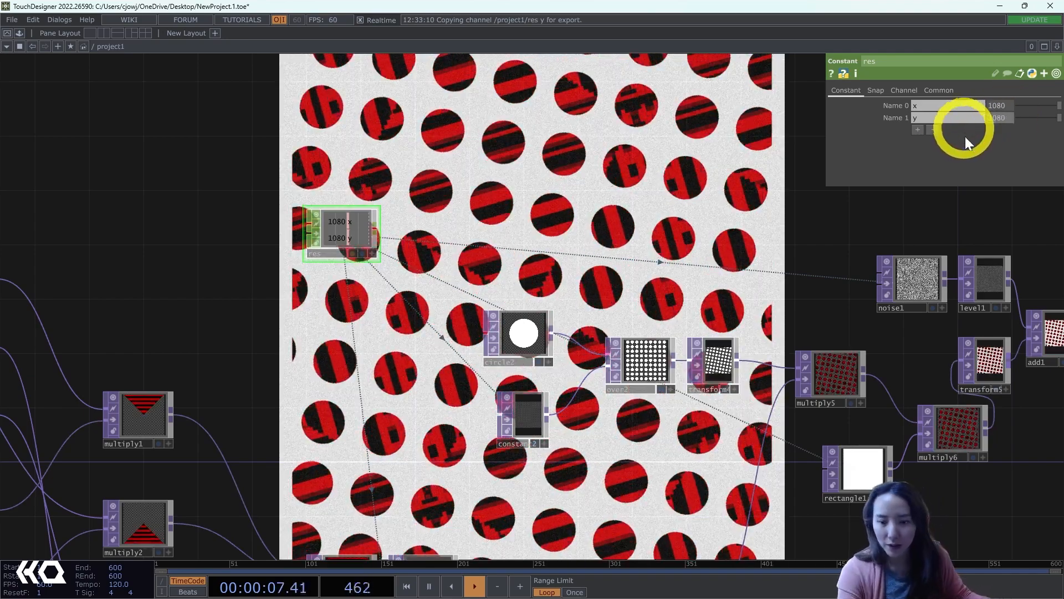
# - Set rectangle1's vertical size to 0.95
pyautogui.moveTo(871, 494); pyautogui.dragTo(832, 465)
pyautogui.click(824, 431)
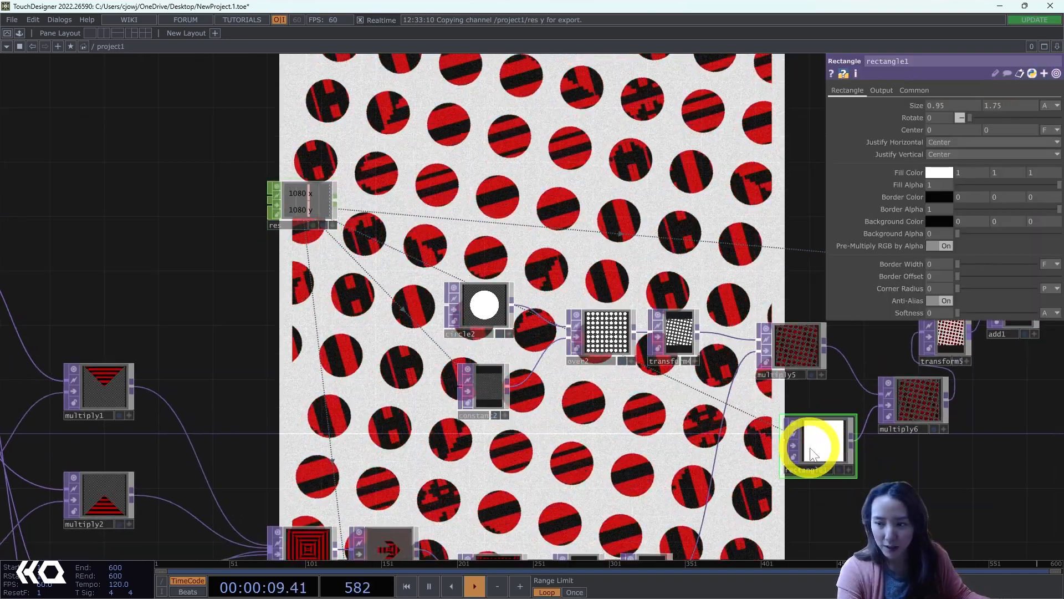
pyautogui.click(989, 106)
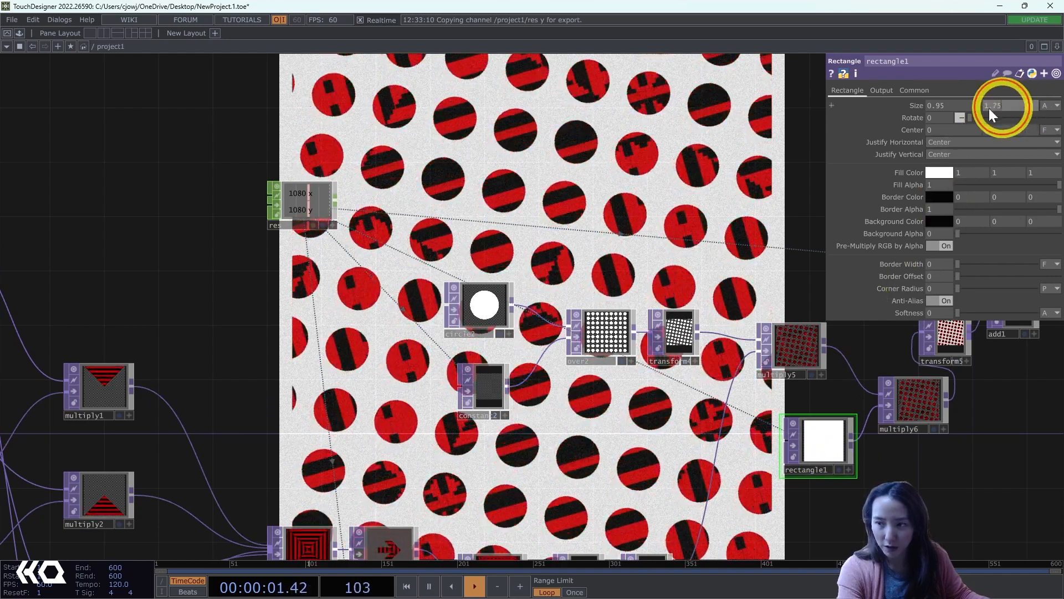
pyautogui.write('.95')
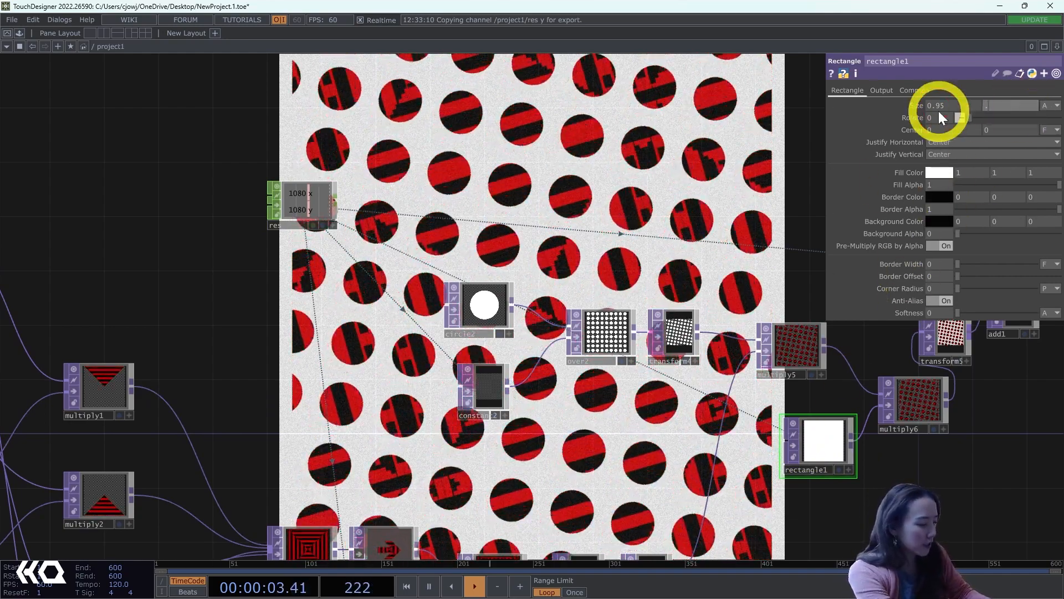
# - Scale transform4 to 0.8 by 0.8
pyautogui.scroll(-5, 491, 133)
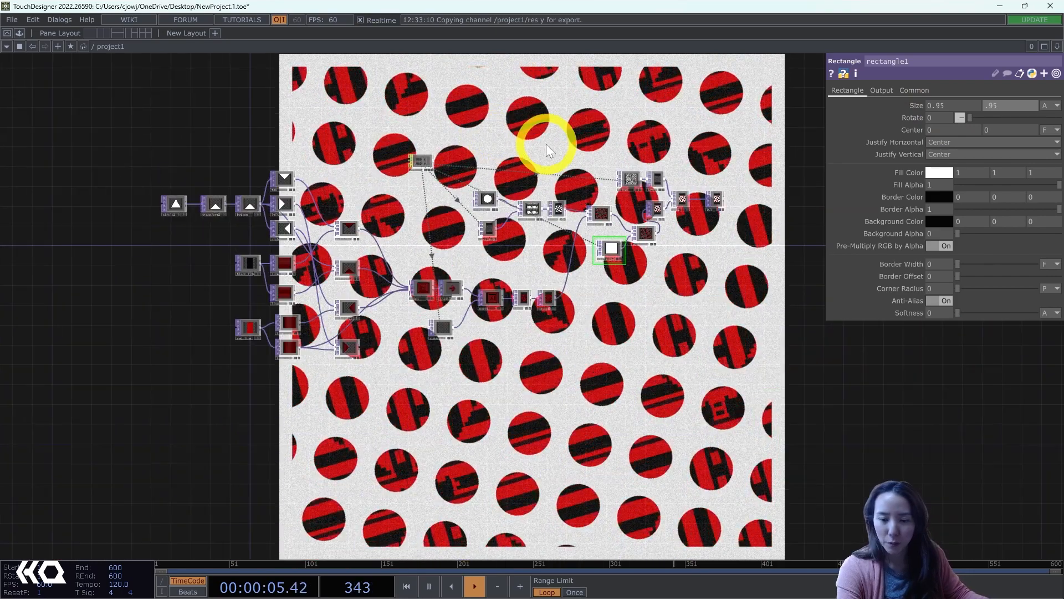
pyautogui.scroll(5, 542, 149)
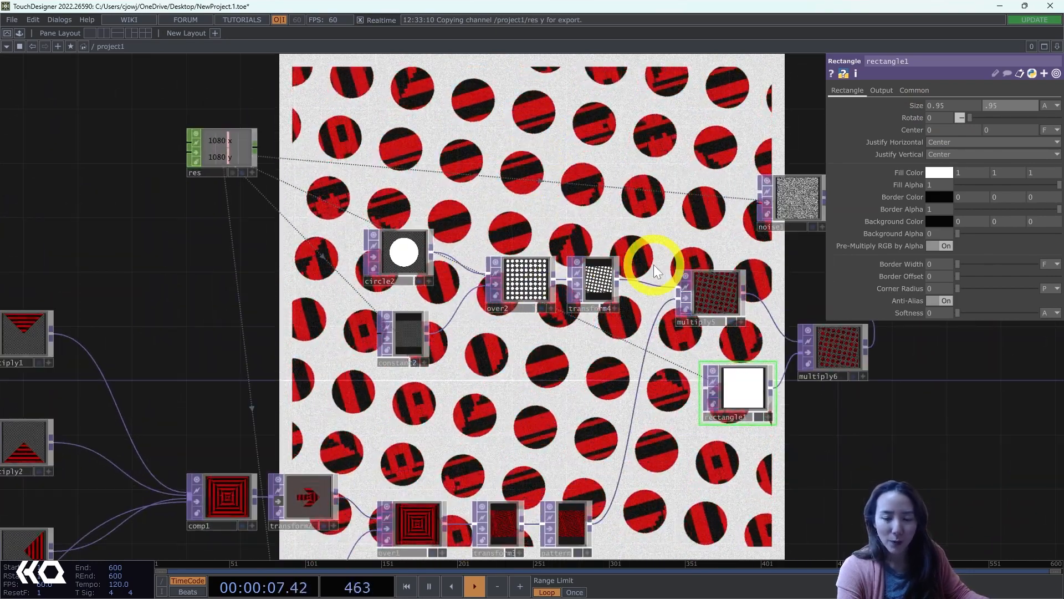
pyautogui.click(611, 285)
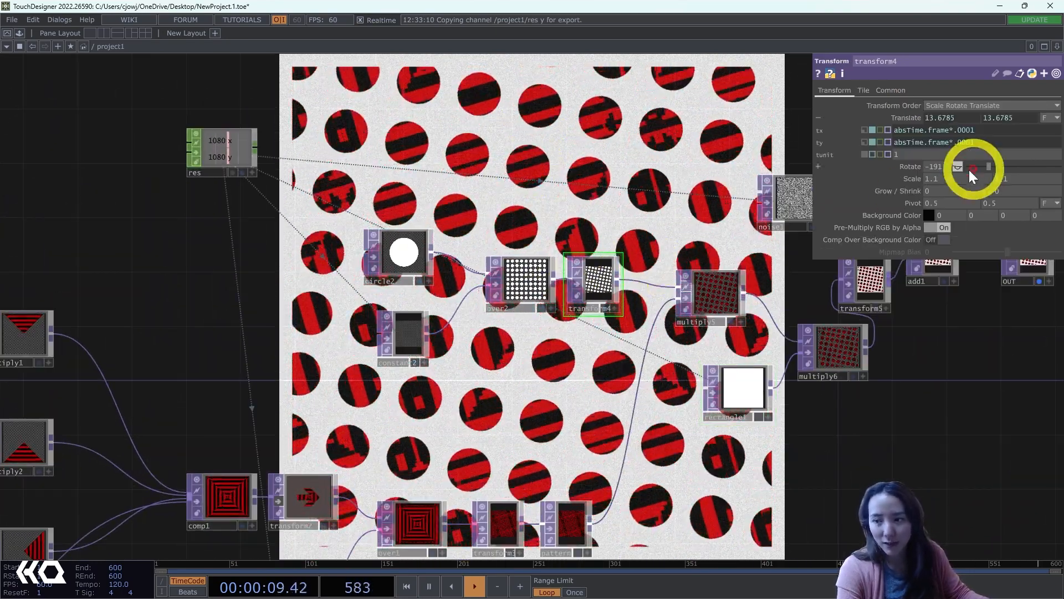
pyautogui.moveTo(969, 169); pyautogui.dragTo(650, 180)
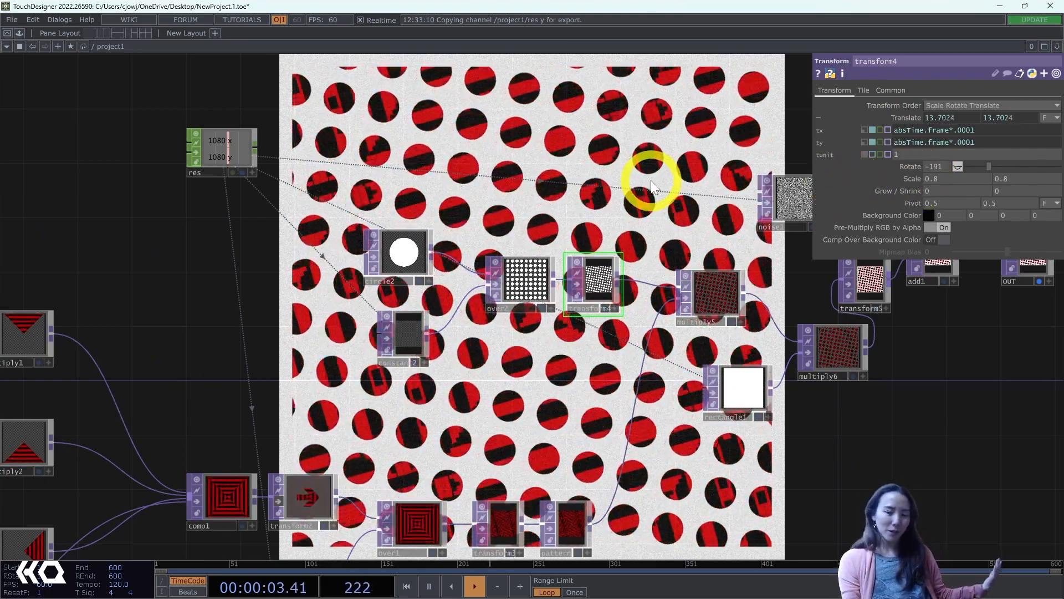
# - Open the colour picker for transform5's background colour
pyautogui.scroll(-5, 651, 181)
pyautogui.scroll(5, 721, 181)
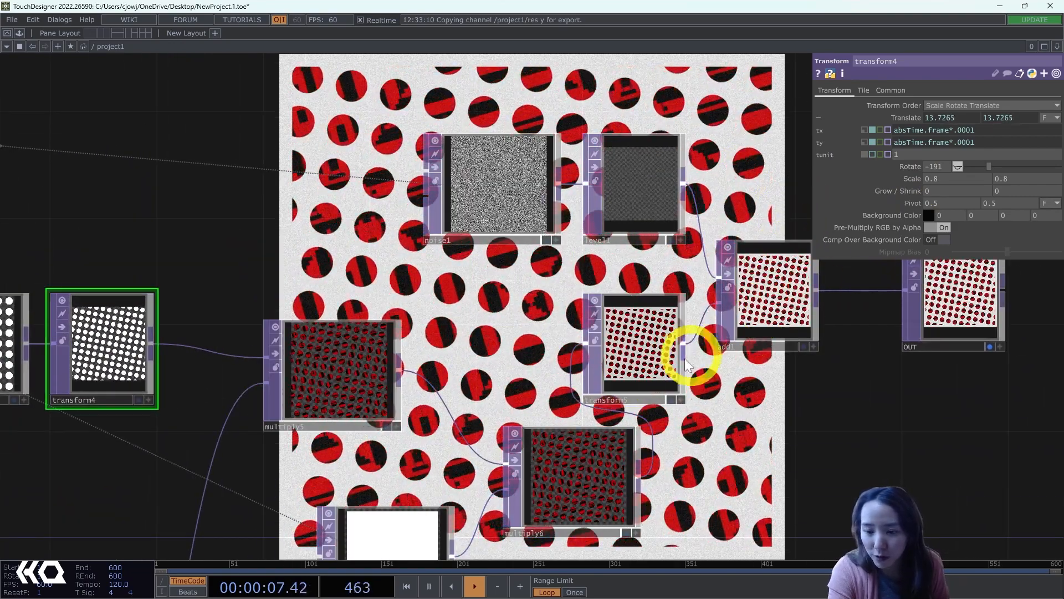
pyautogui.click(673, 338)
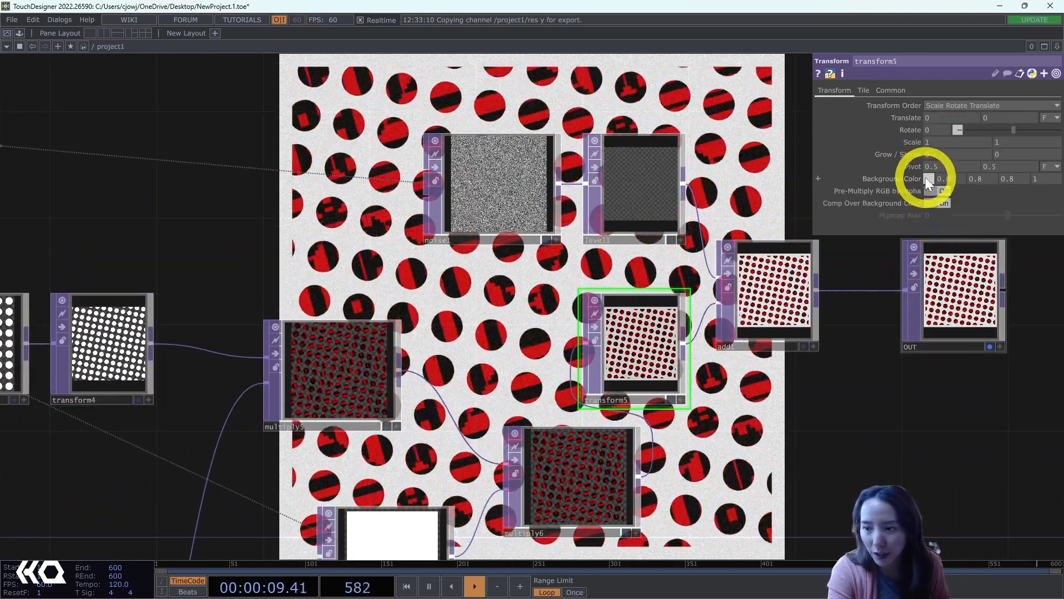
pyautogui.click(926, 178)
# - Try blue, dark purple, bright red and dark red as transform5's background colour
pyautogui.click(981, 122)
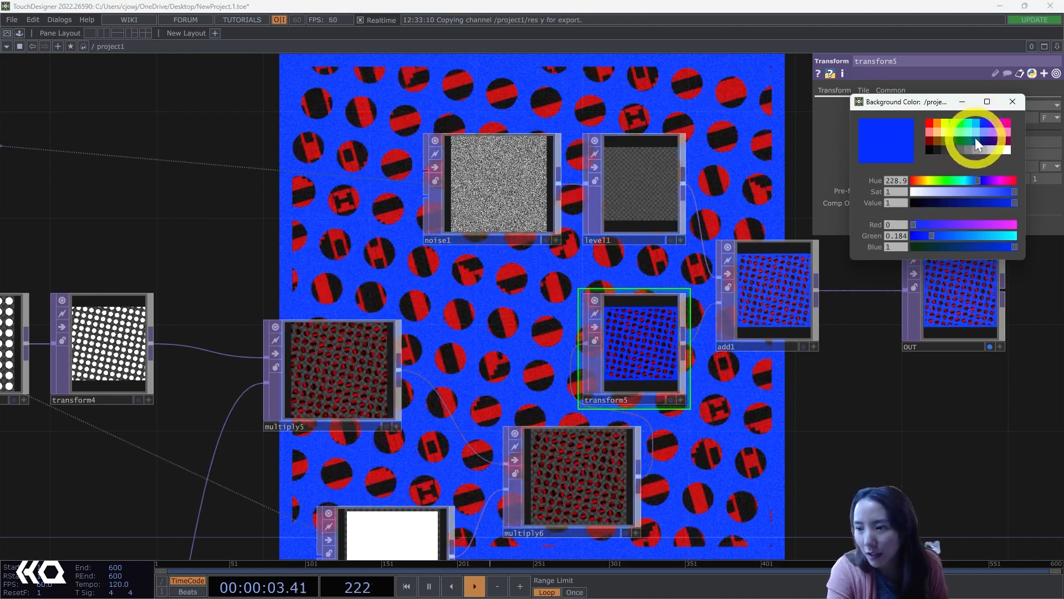
pyautogui.click(981, 141)
pyautogui.click(989, 141)
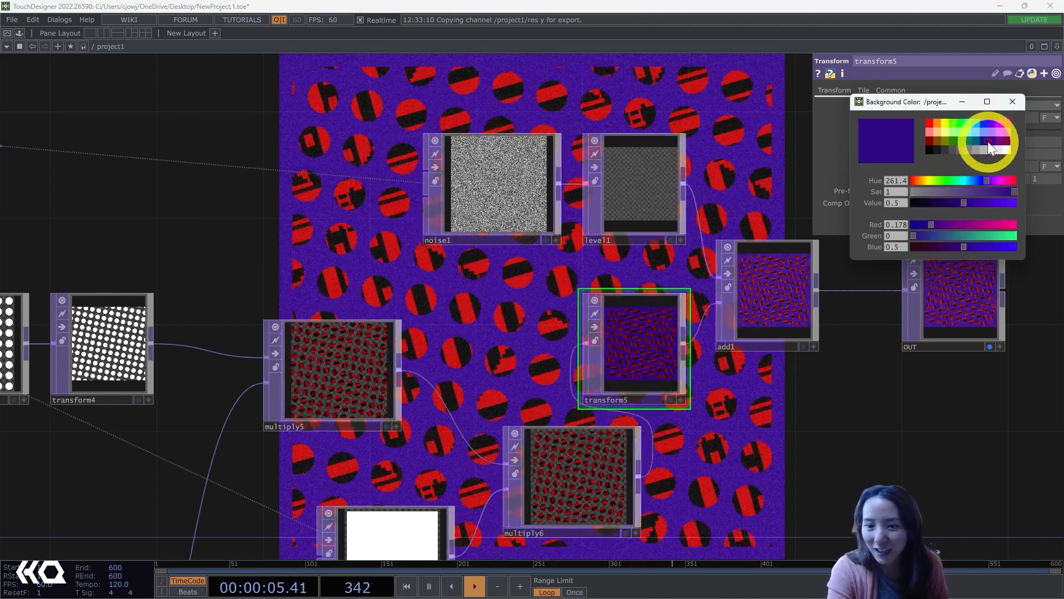
pyautogui.click(930, 124)
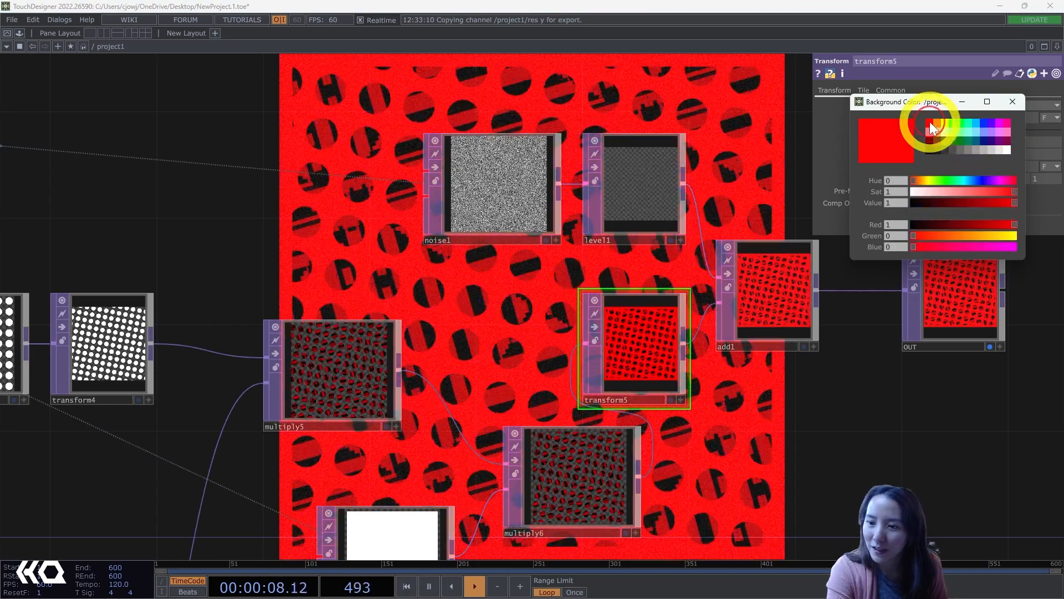
pyautogui.click(975, 202)
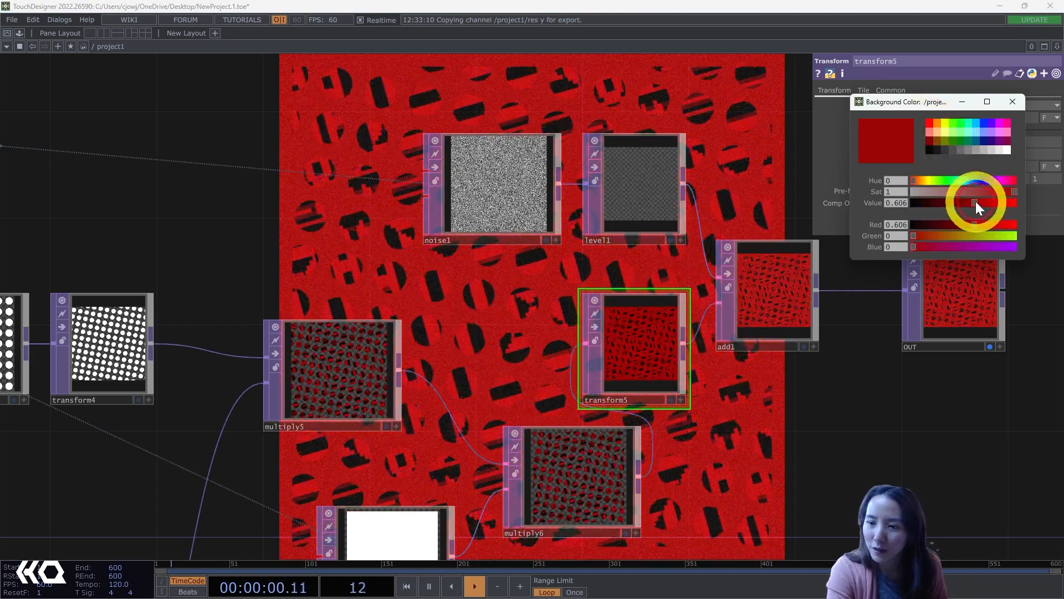
# - Set transform5's background colour to light grey, 0.9 in each RGB channel, and close the colour picker
pyautogui.click(999, 151)
pyautogui.click(1012, 101)
pyautogui.scroll(-5, 661, 224)
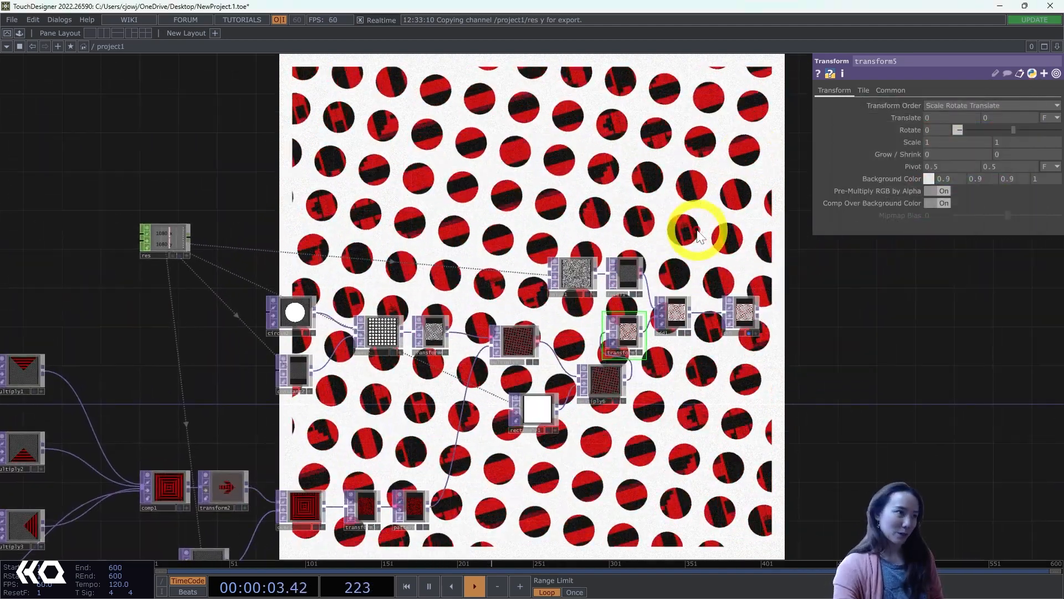